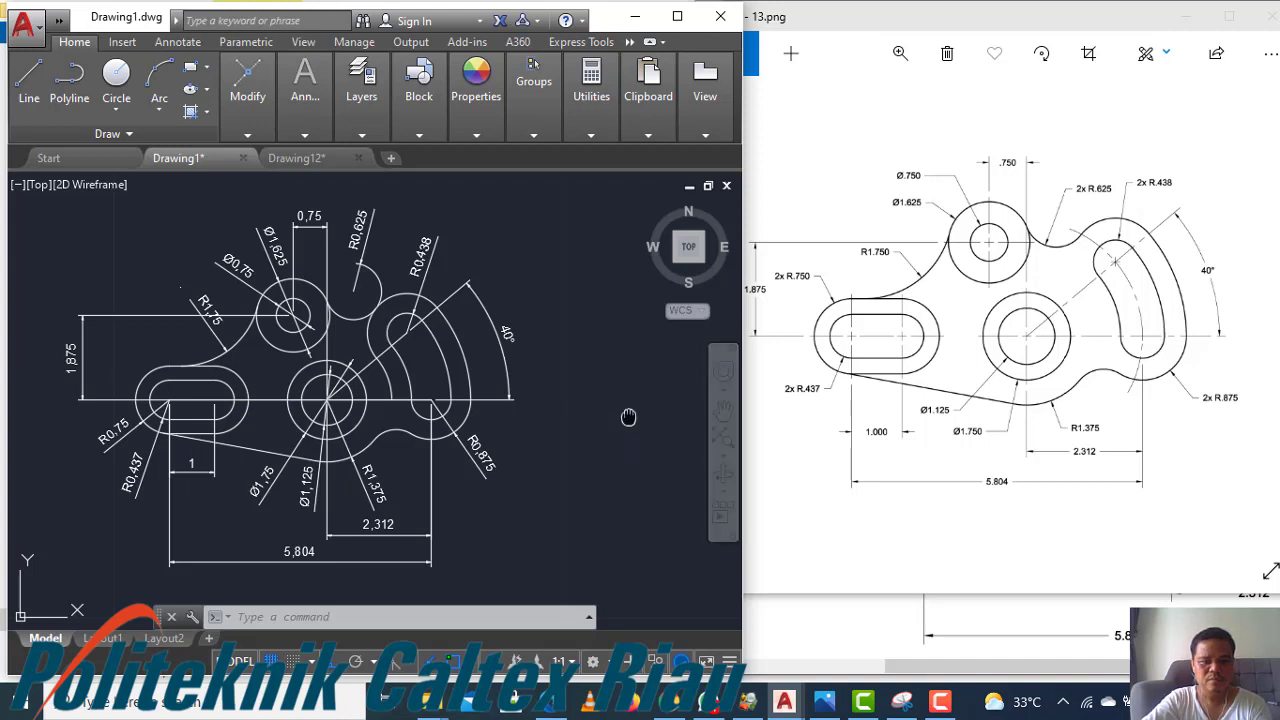
Erase all the existing geometry from the drawing area
mouse_move(626, 417)
middle_mouse_down()
mouse_move(243, 403)
mouse_move(131, 431)
middle_mouse_up()
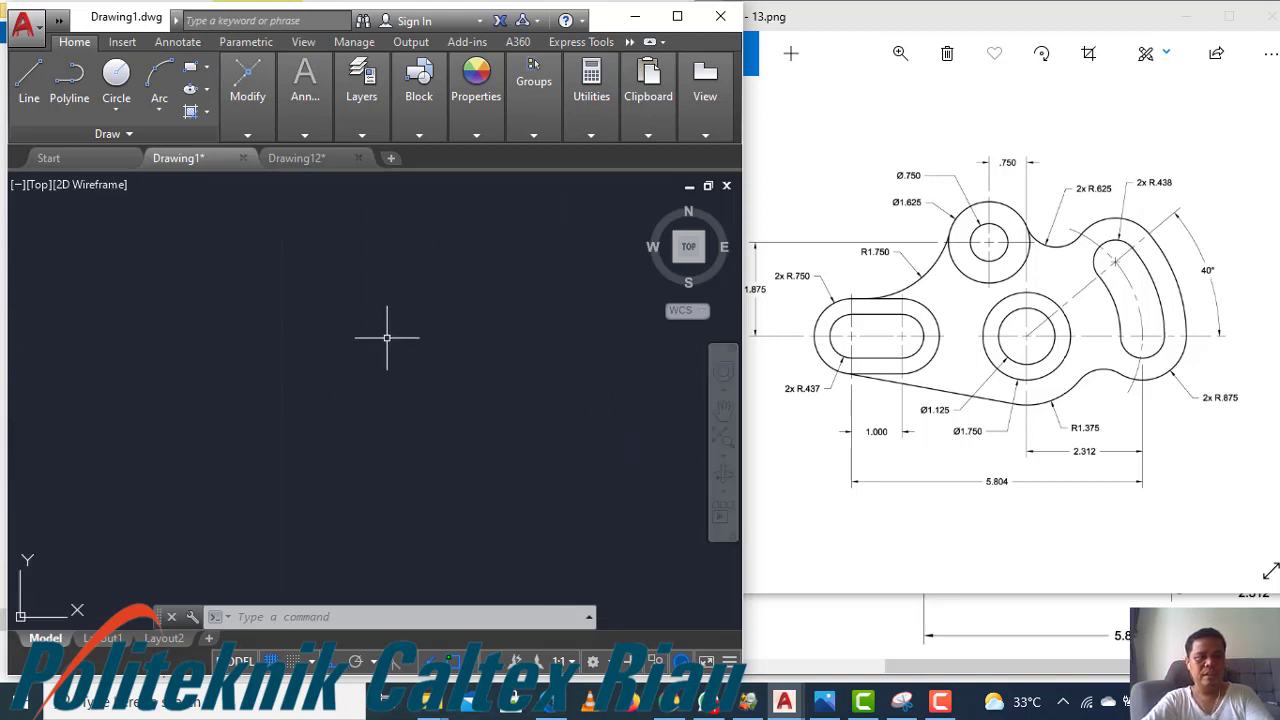
key("Escape")
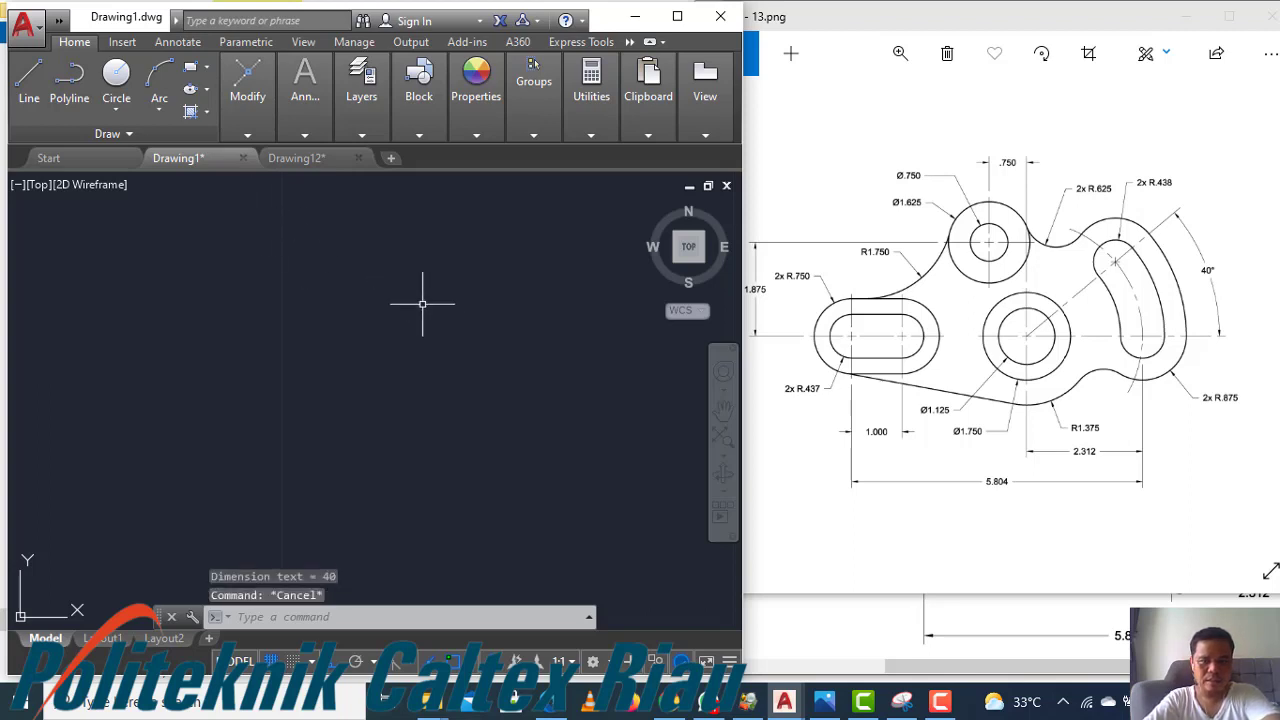
Draw a circle of diameter 1.125 as the starting feature of the part
type("c")
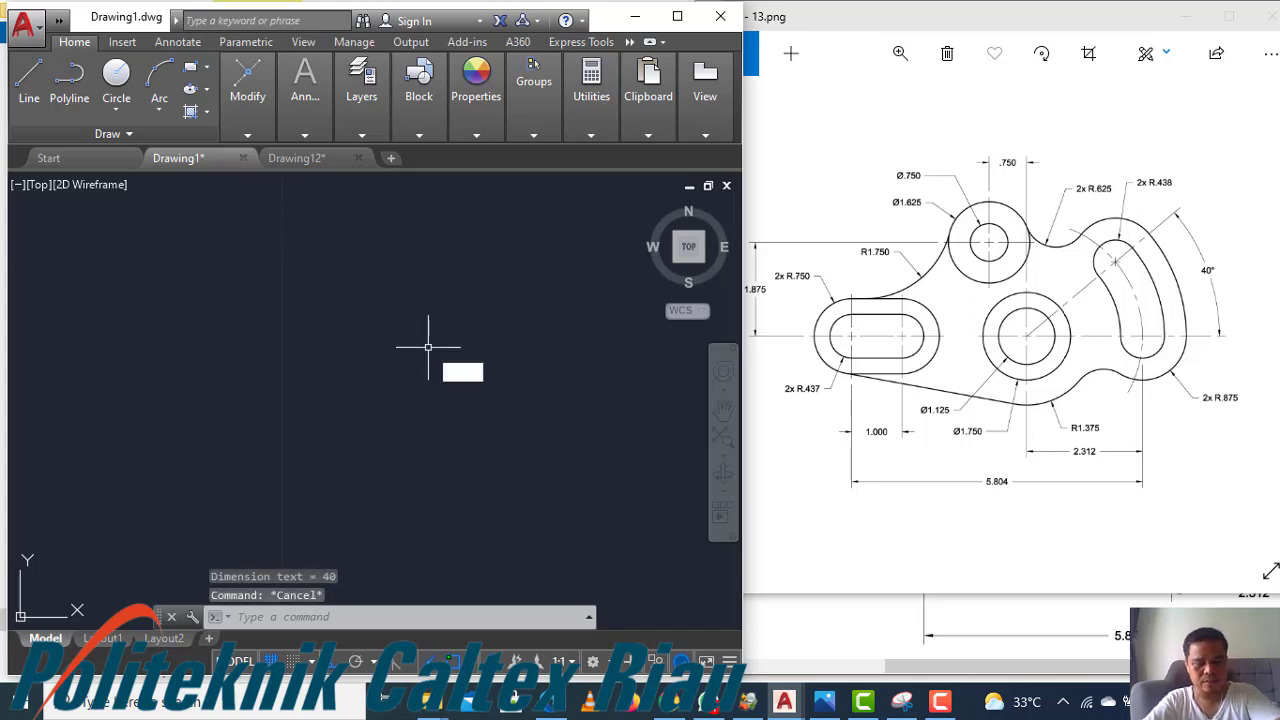
key("Return")
left_click(316, 389)
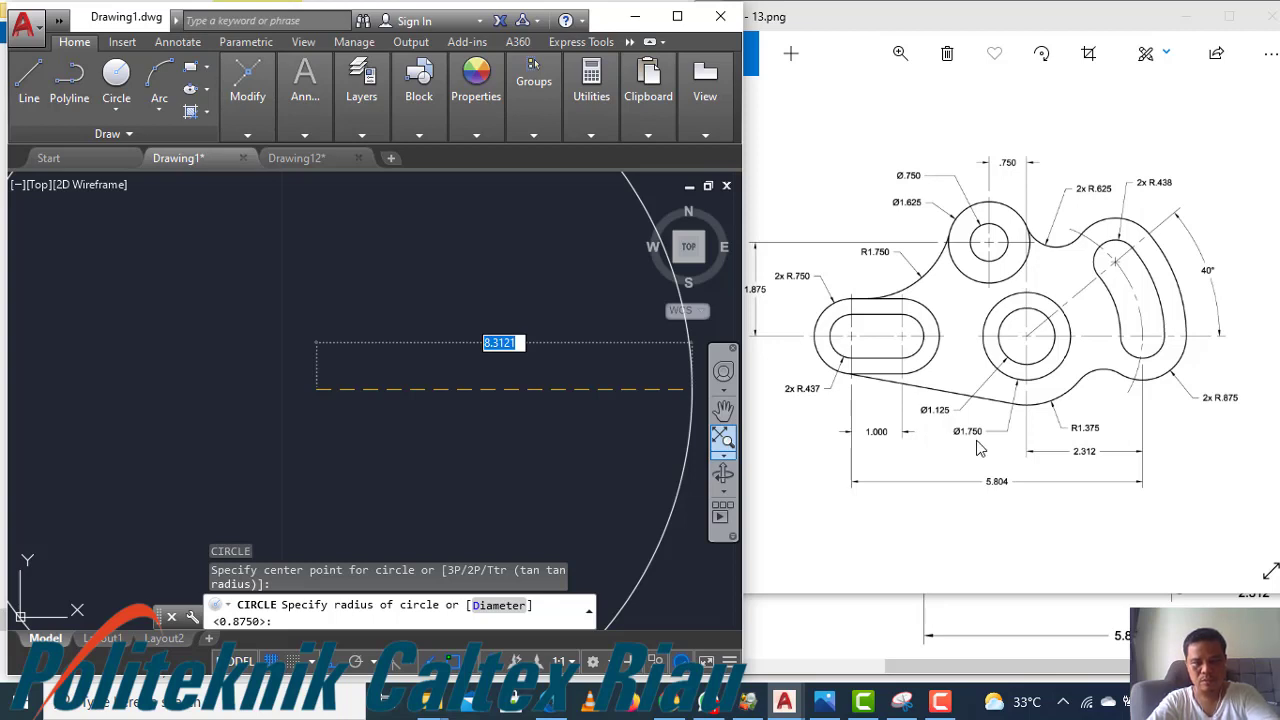
type("d")
key("Return")
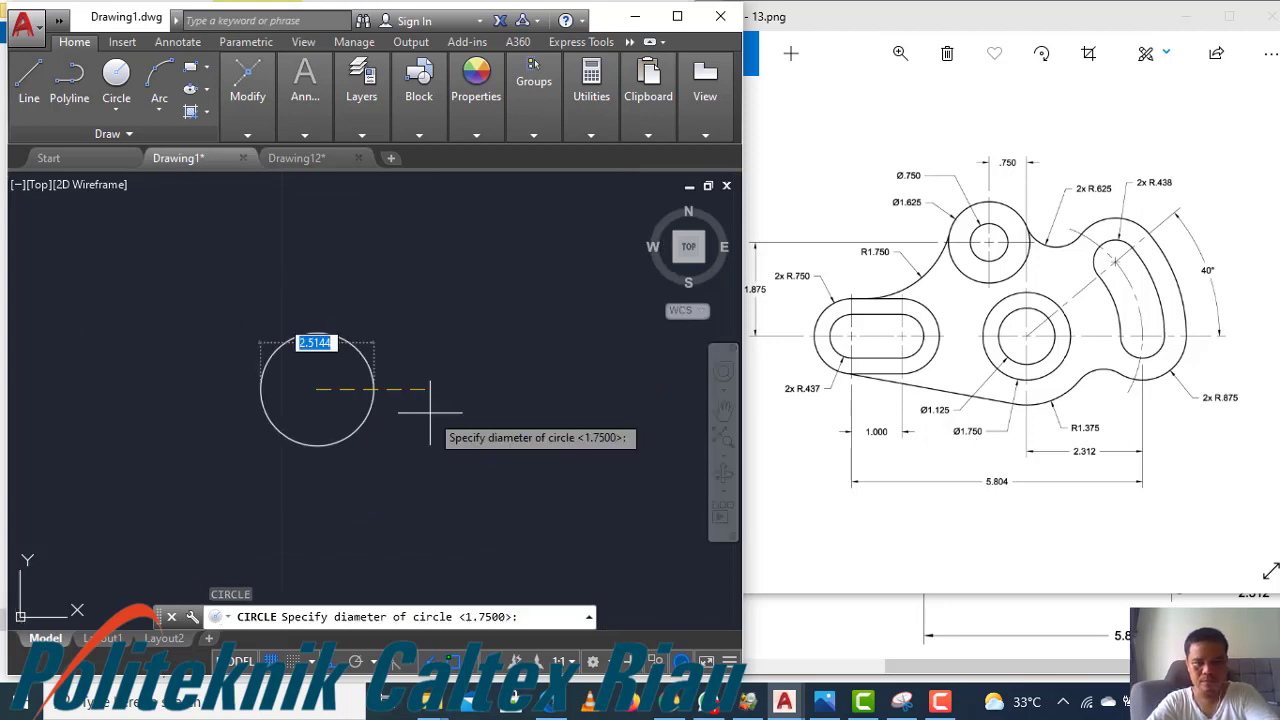
type("1.12")
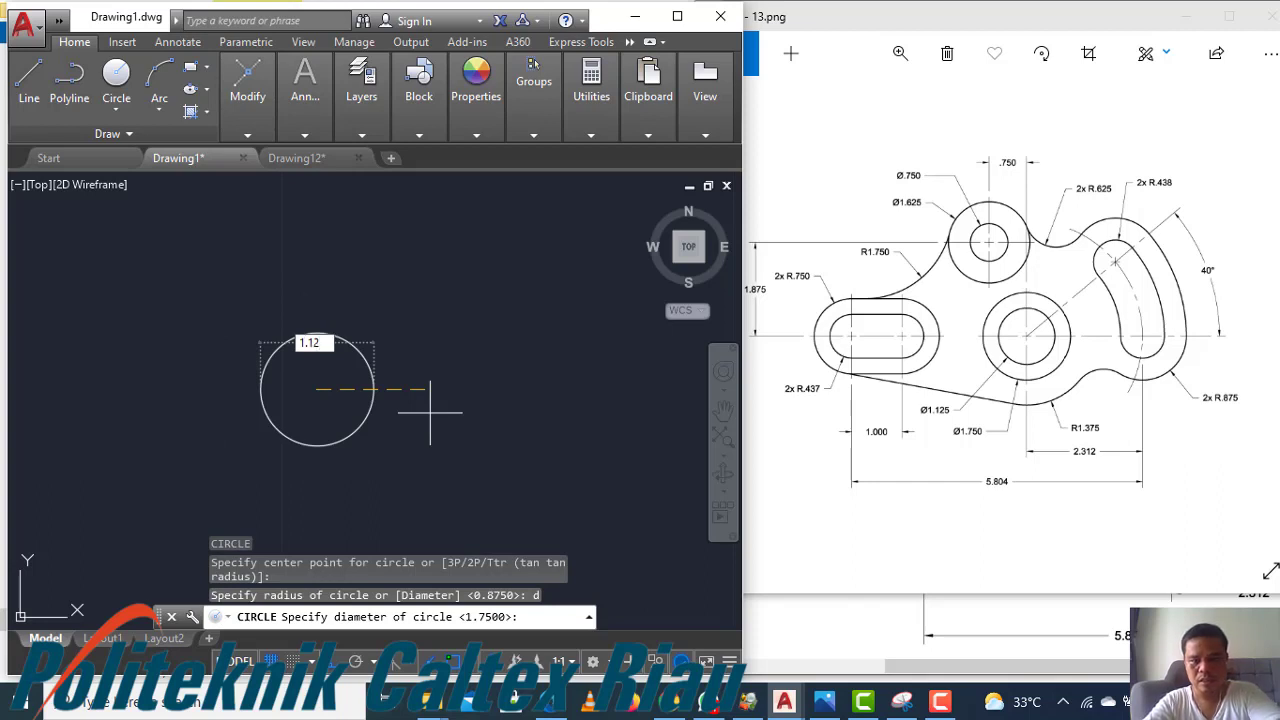
type("5")
key("Return")
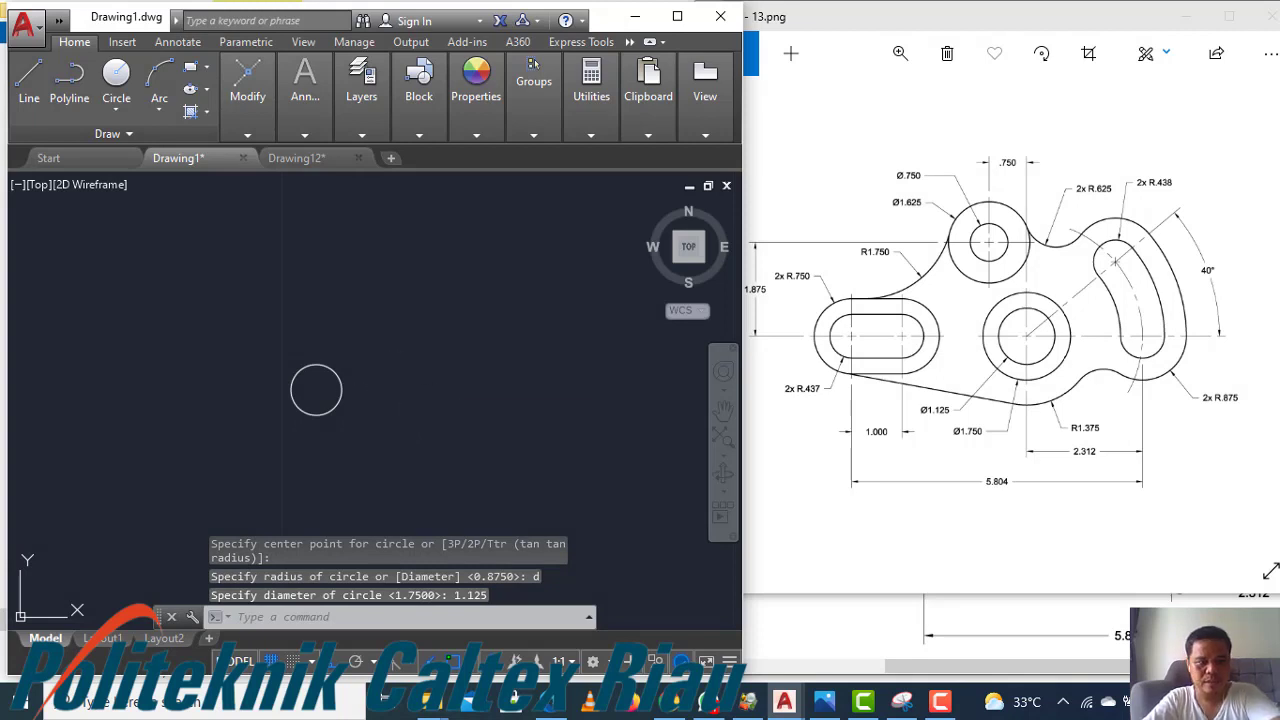
Draw a horizontal line 2.312 long from the circle's centre to the right
type("l")
key("Return")
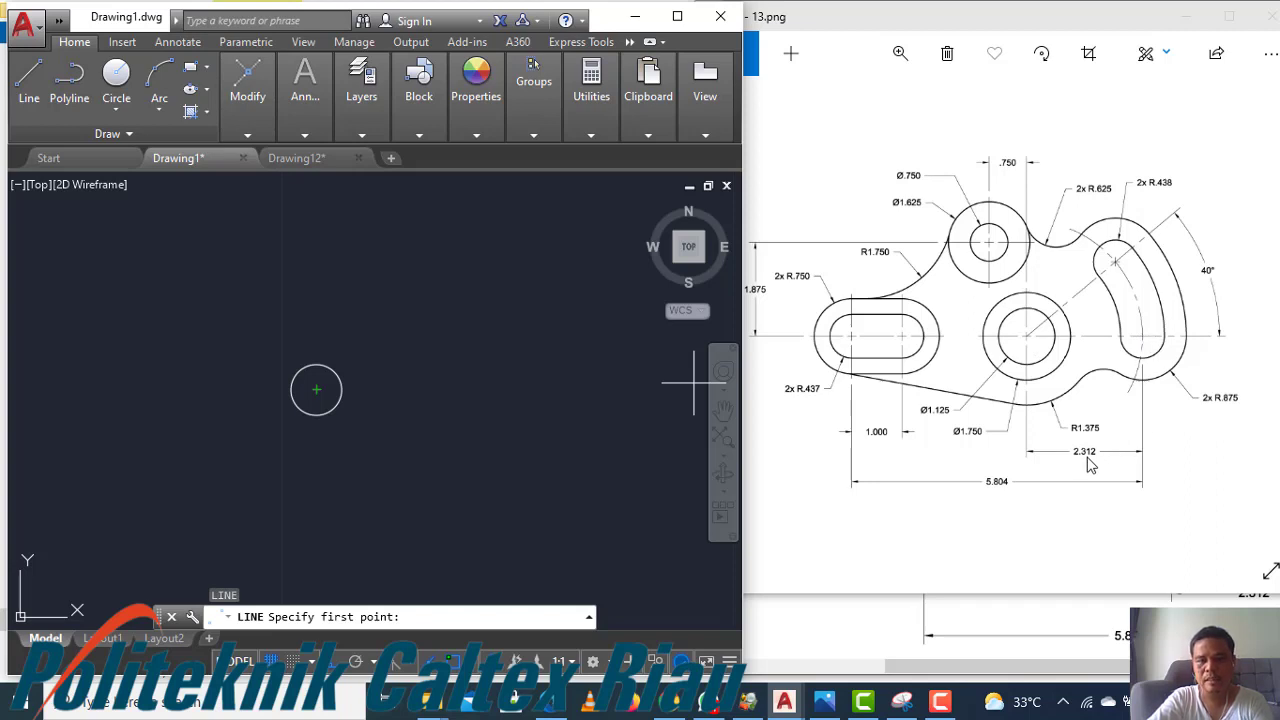
left_click(316, 389)
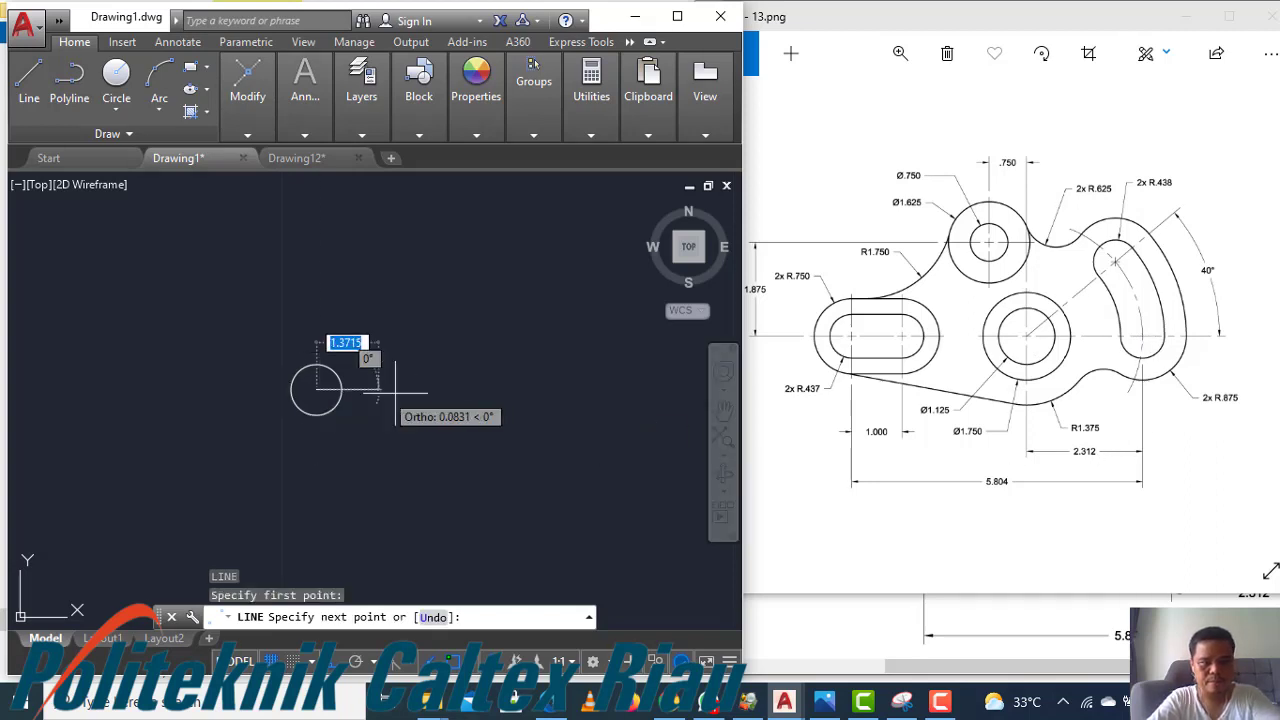
type("2.3")
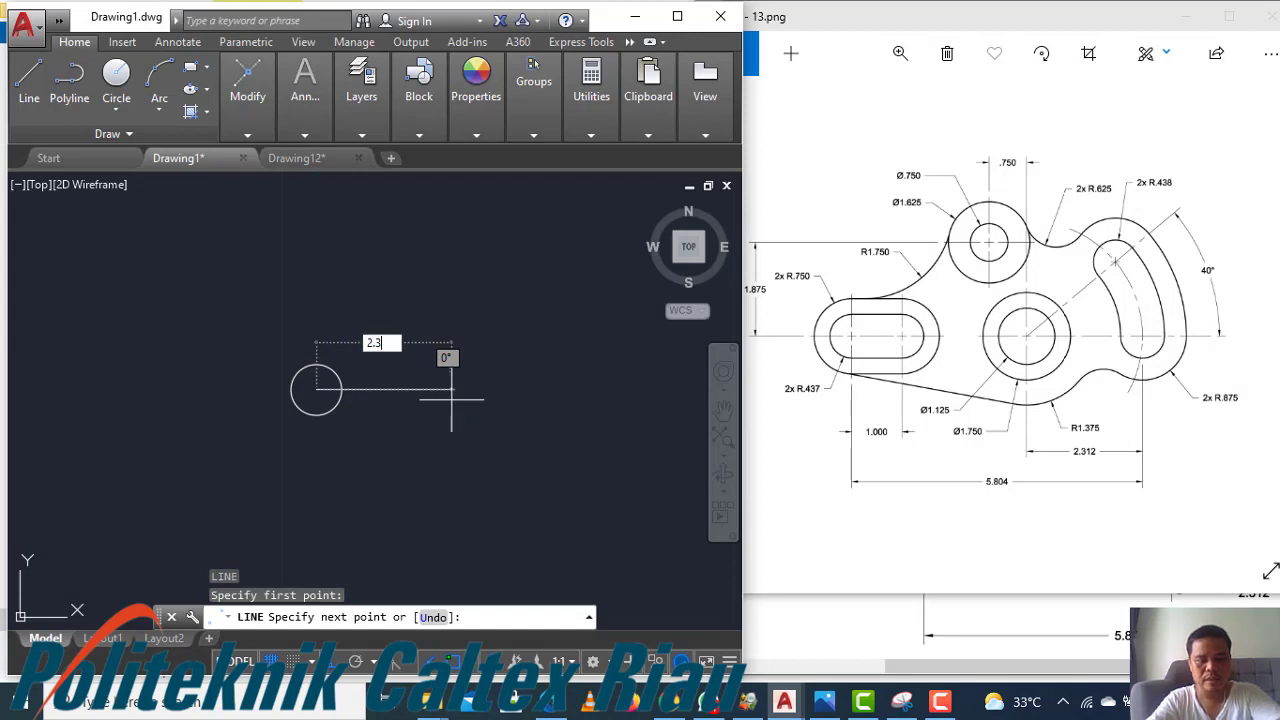
type("12")
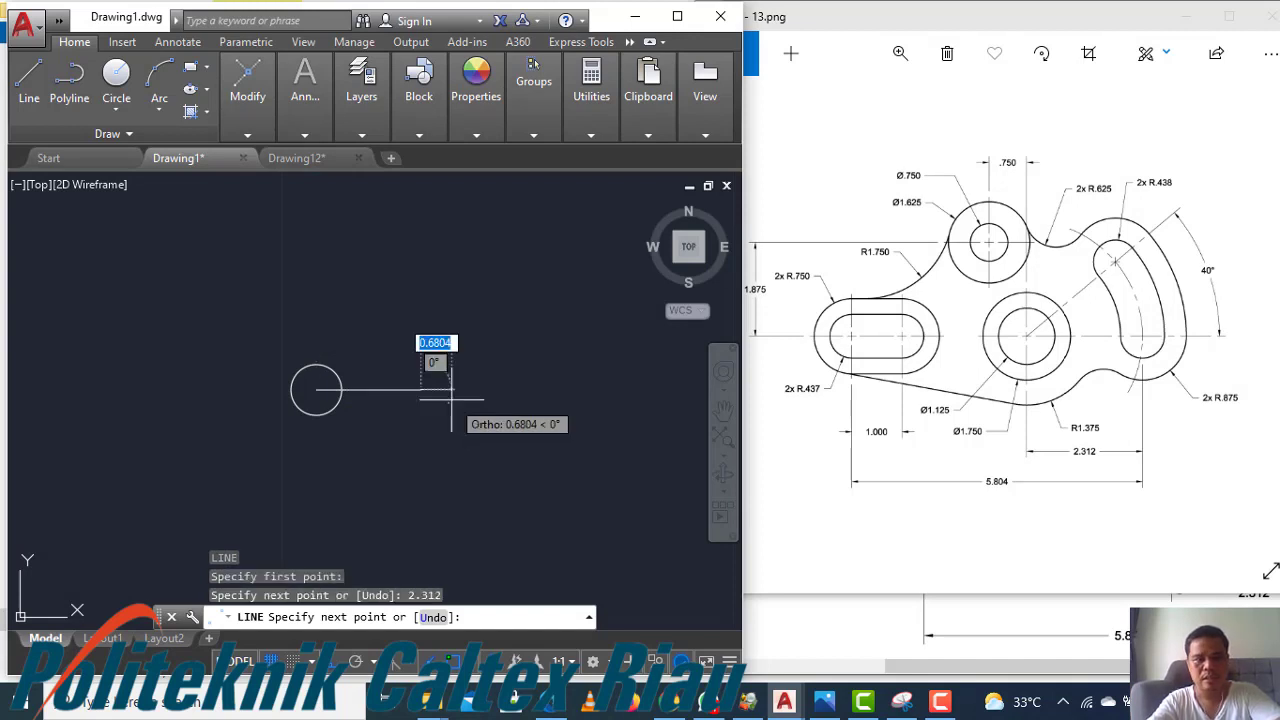
key("Return")
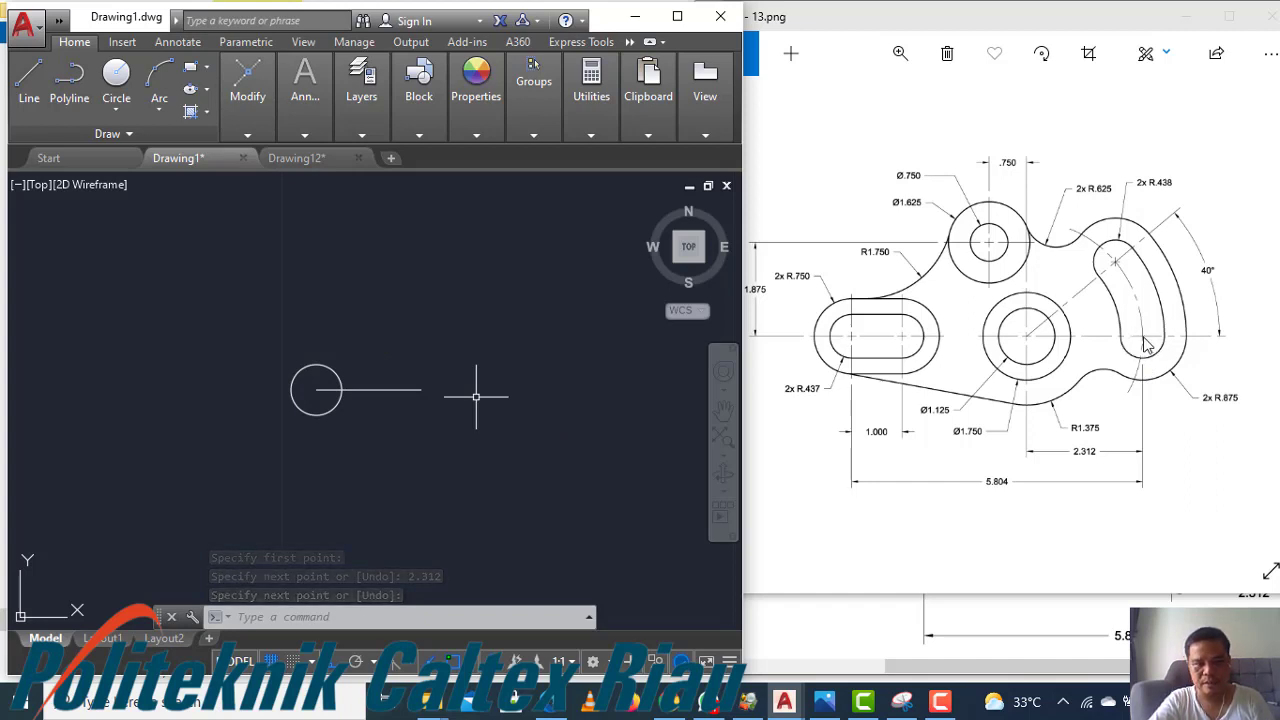
Draw a circle of radius 0.438 centred on the right end of the line
type("c")
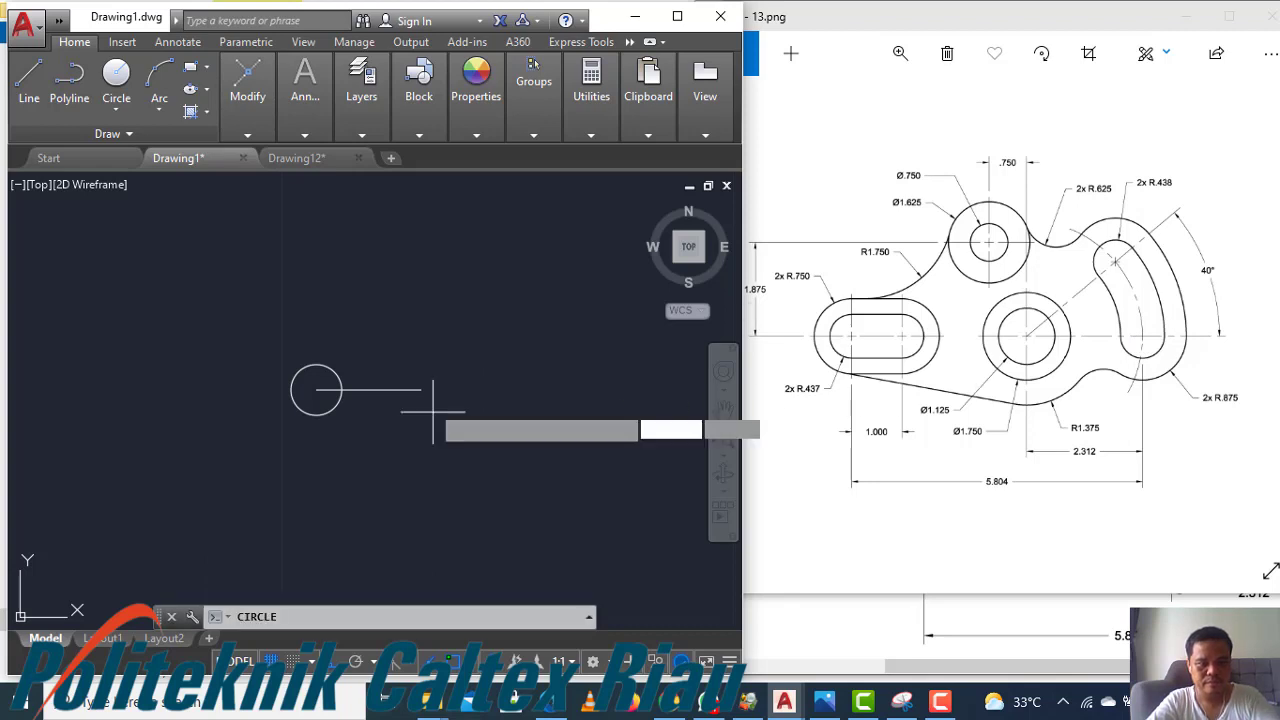
key("Return")
left_click(421, 390)
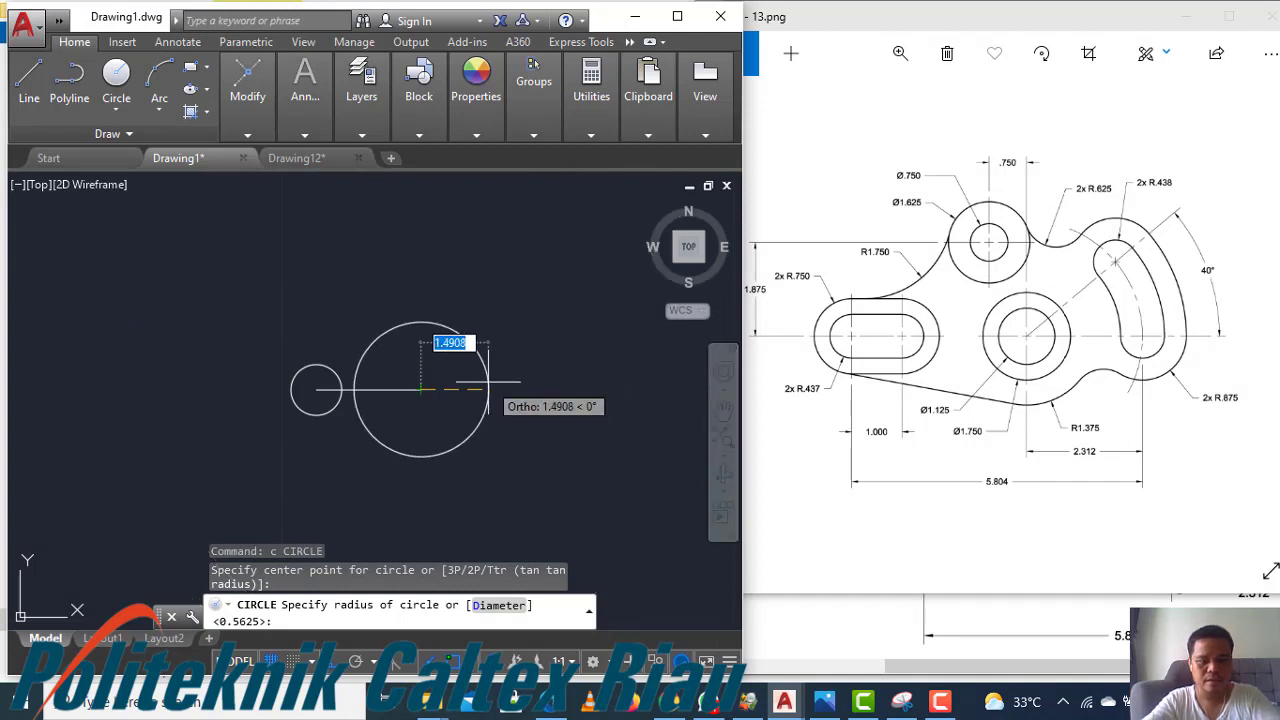
type("0.43")
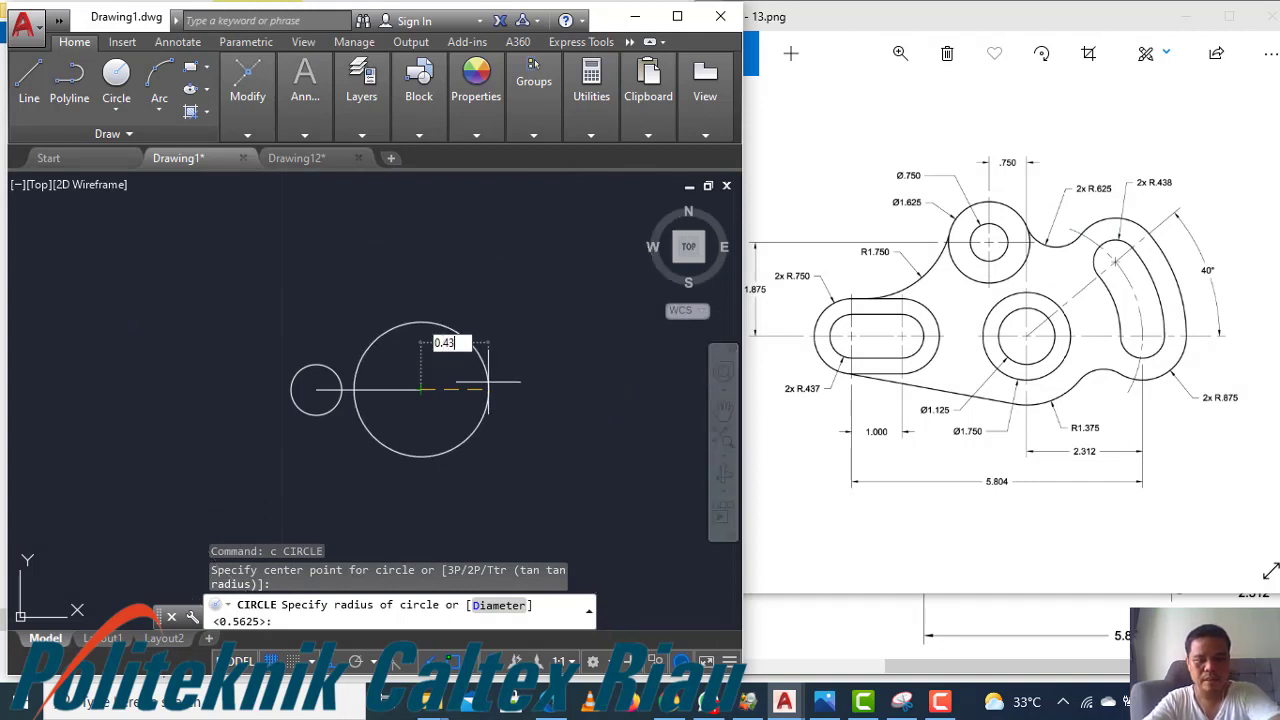
type("8")
key("Return")
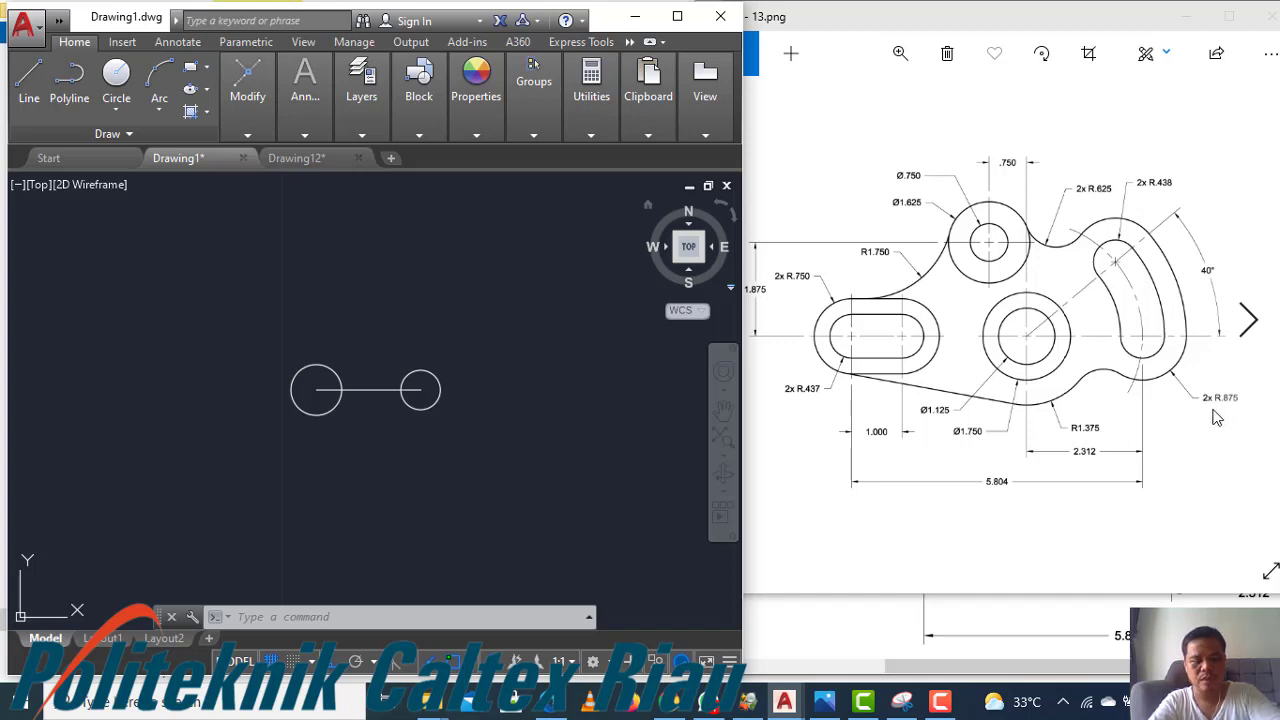
Draw a larger concentric circle around the small circle at the line's right end
type("c")
key("Return")
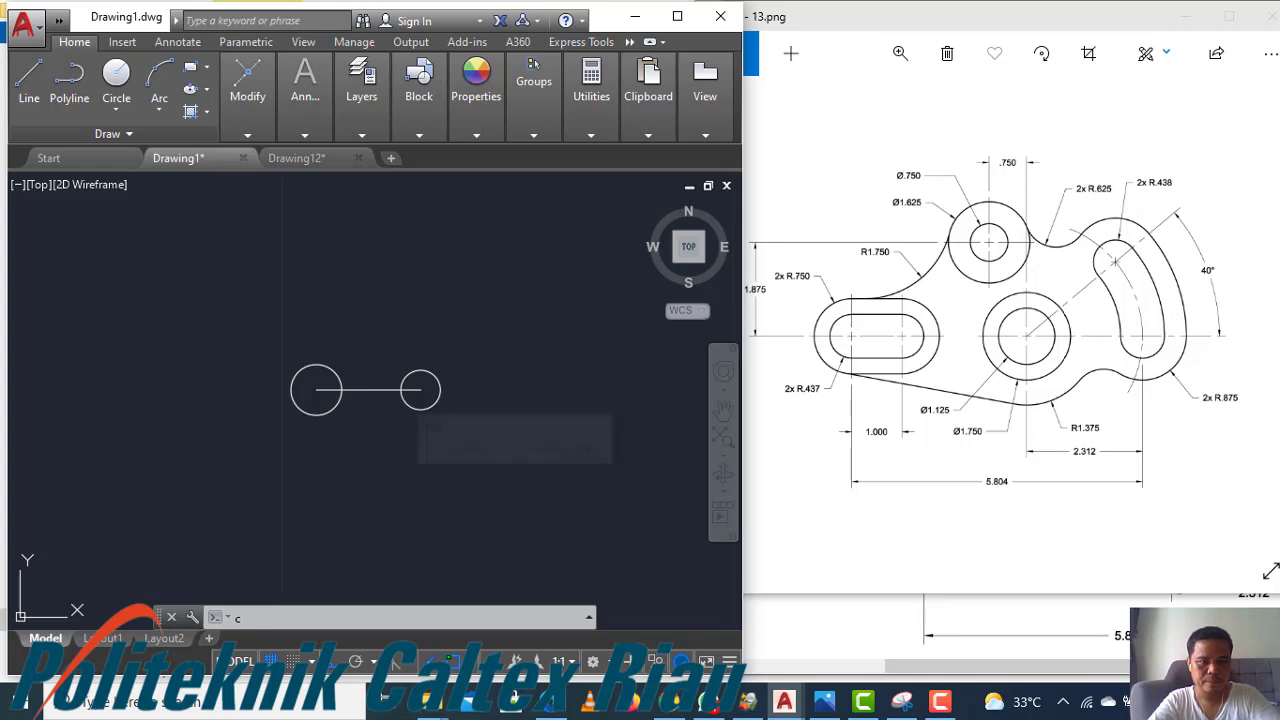
left_click(420, 389)
type("0.875")
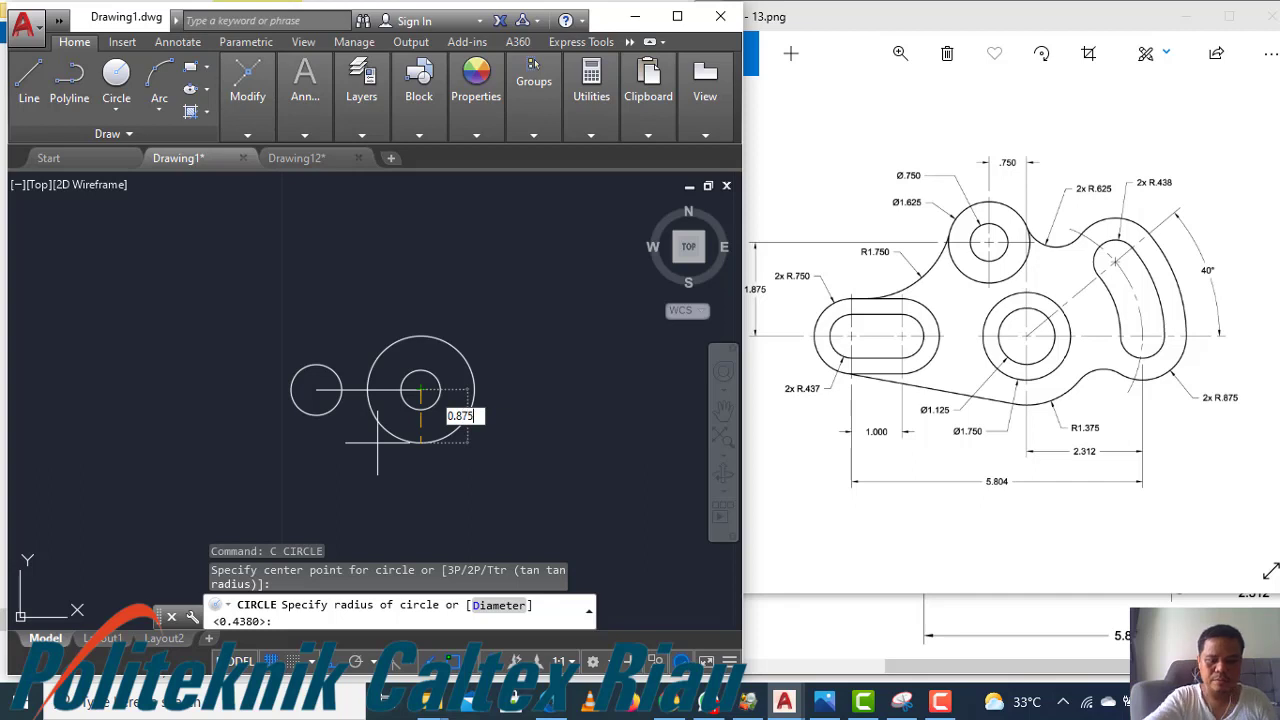
key("Return")
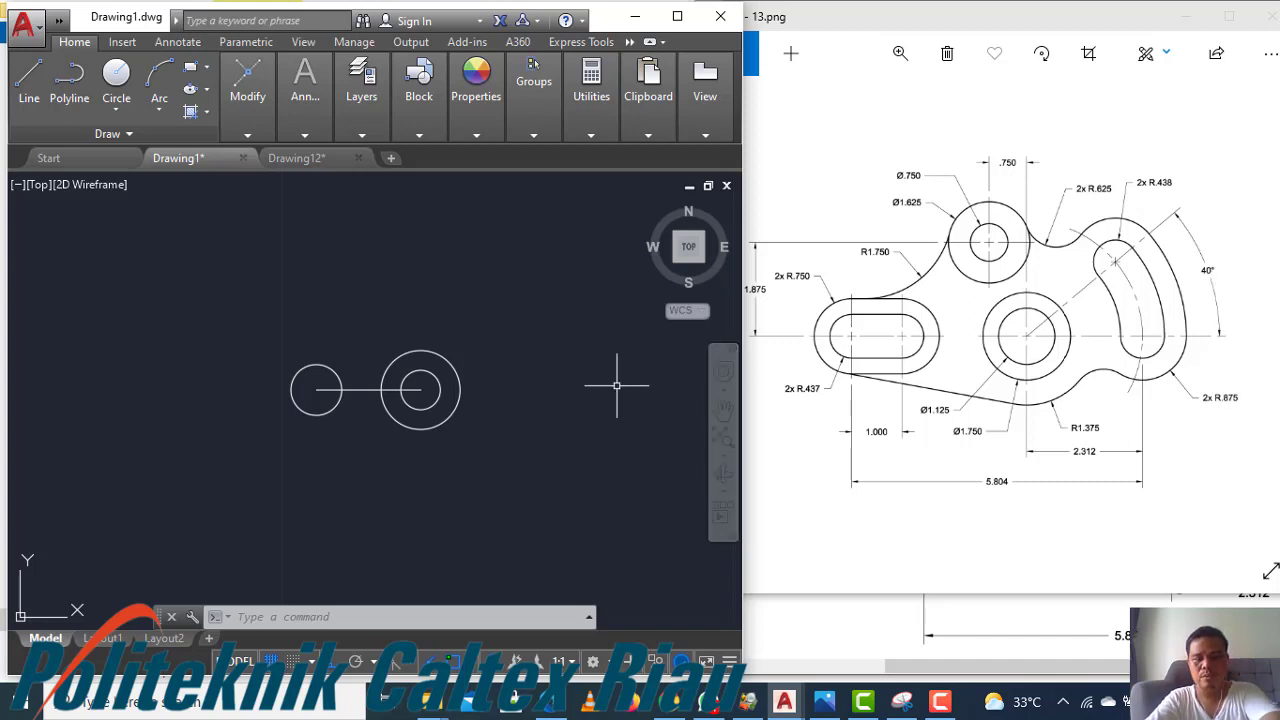
Draw a line 3 units long at 40° from the left circle's centre
type("l")
key("Return")
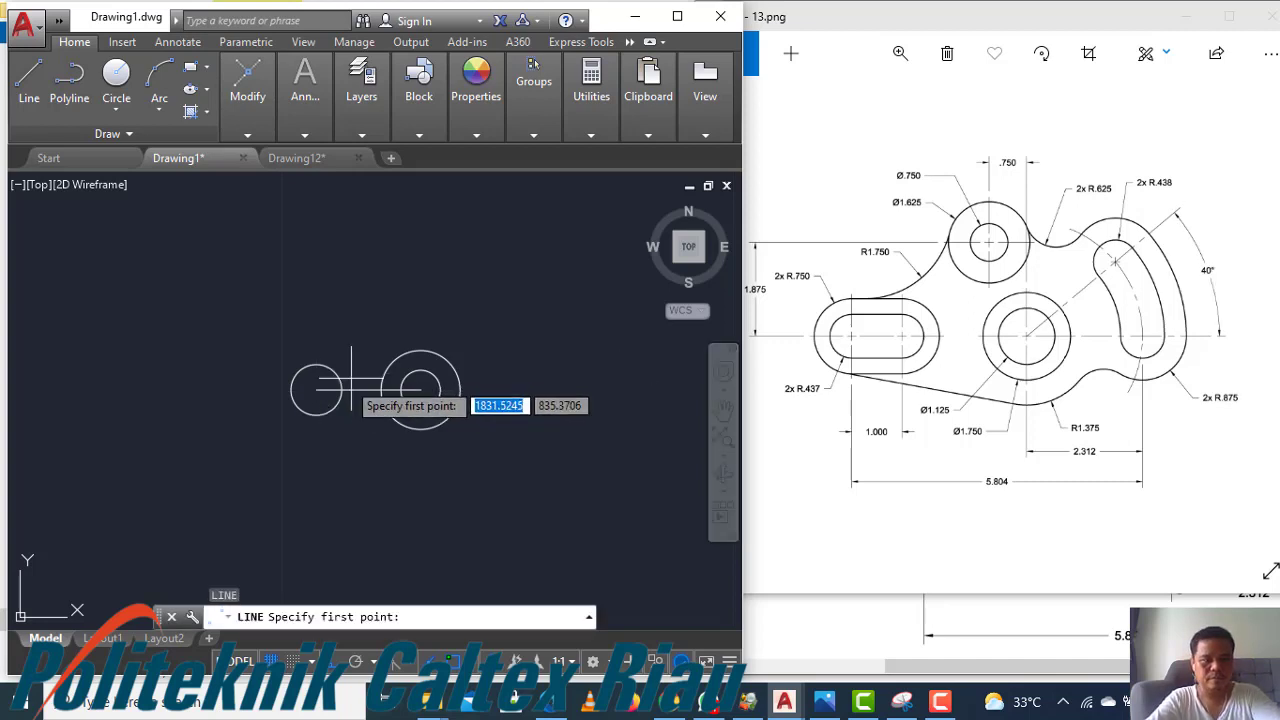
left_click(316, 390)
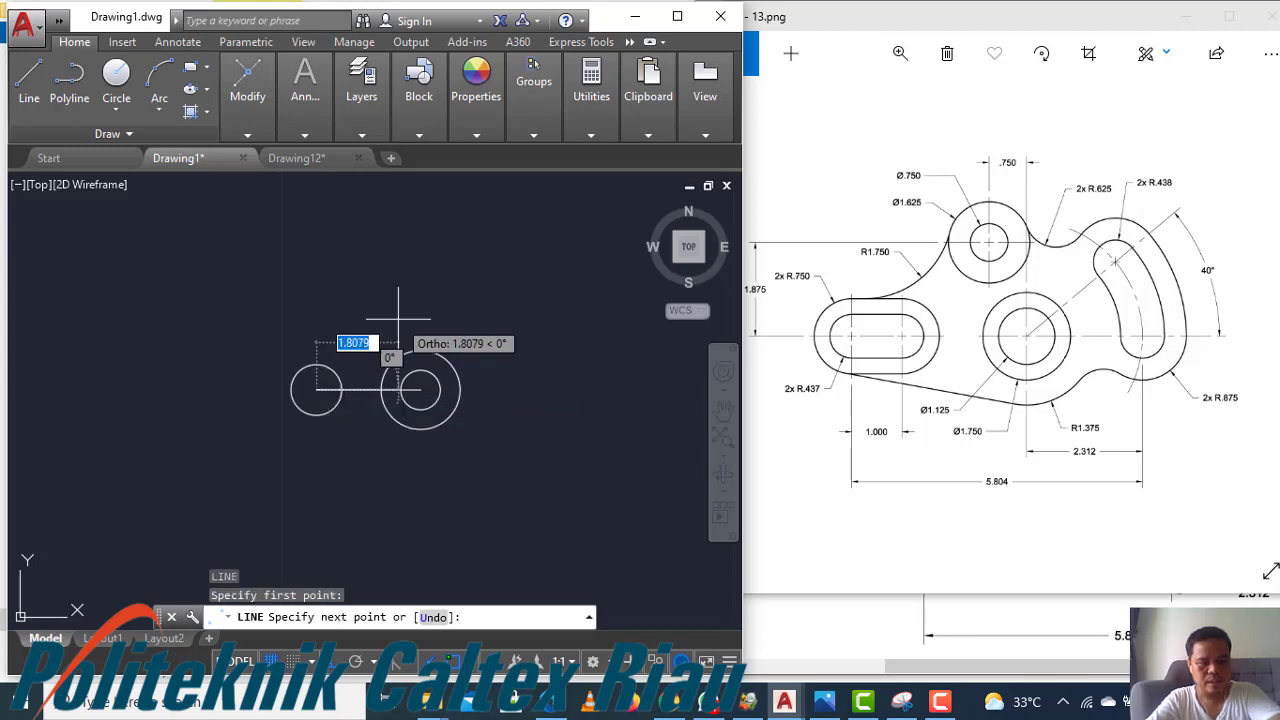
type("@")
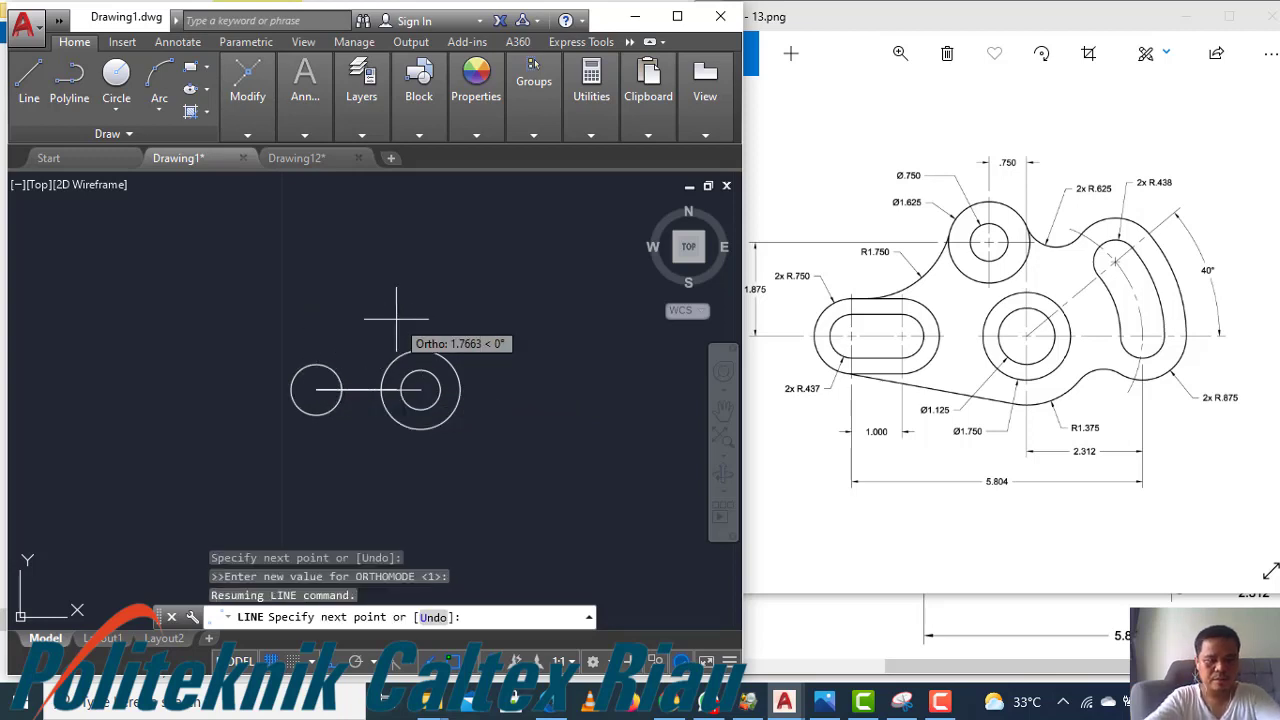
type("2")
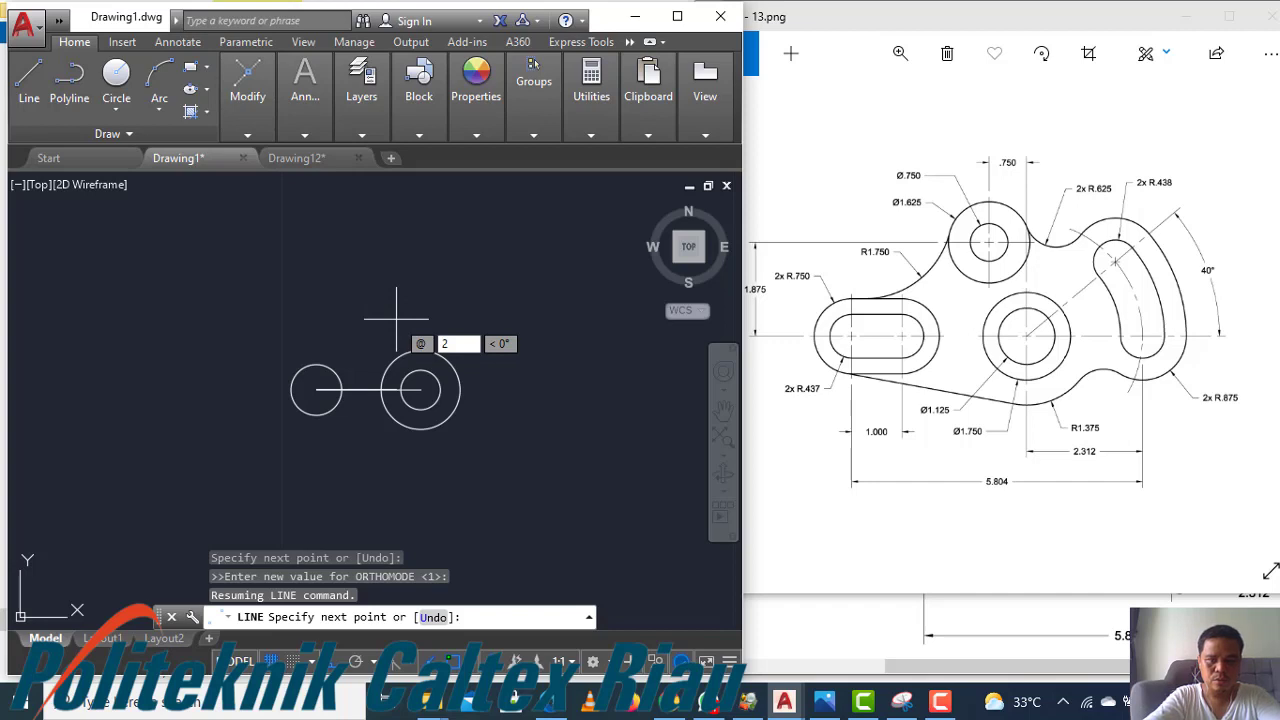
type("<40")
key("Return")
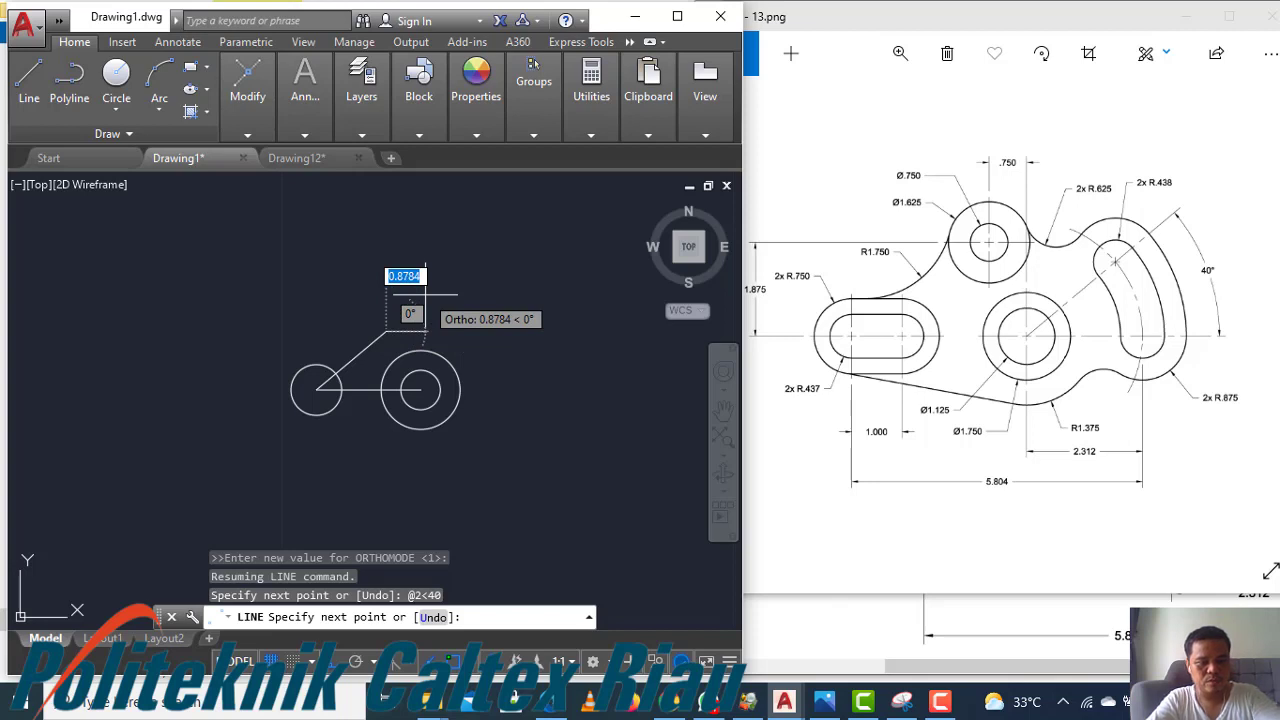
key("ctrl+z")
key("F8")
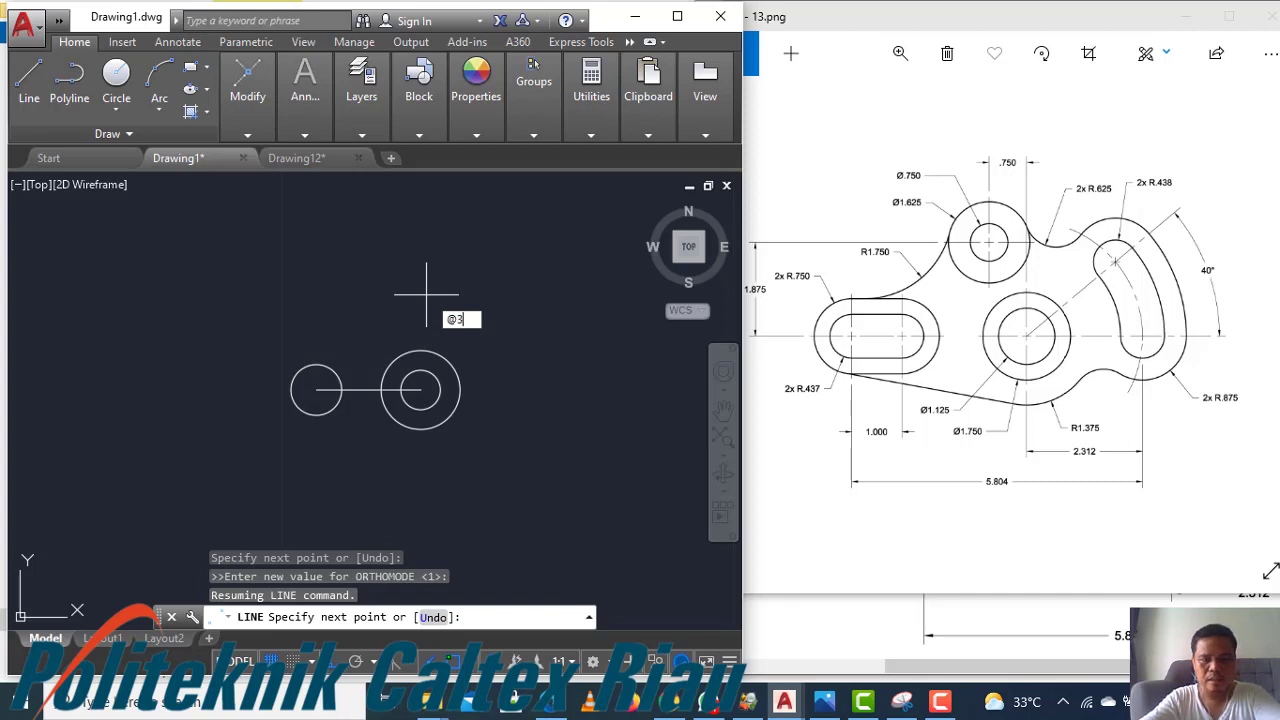
type("<")
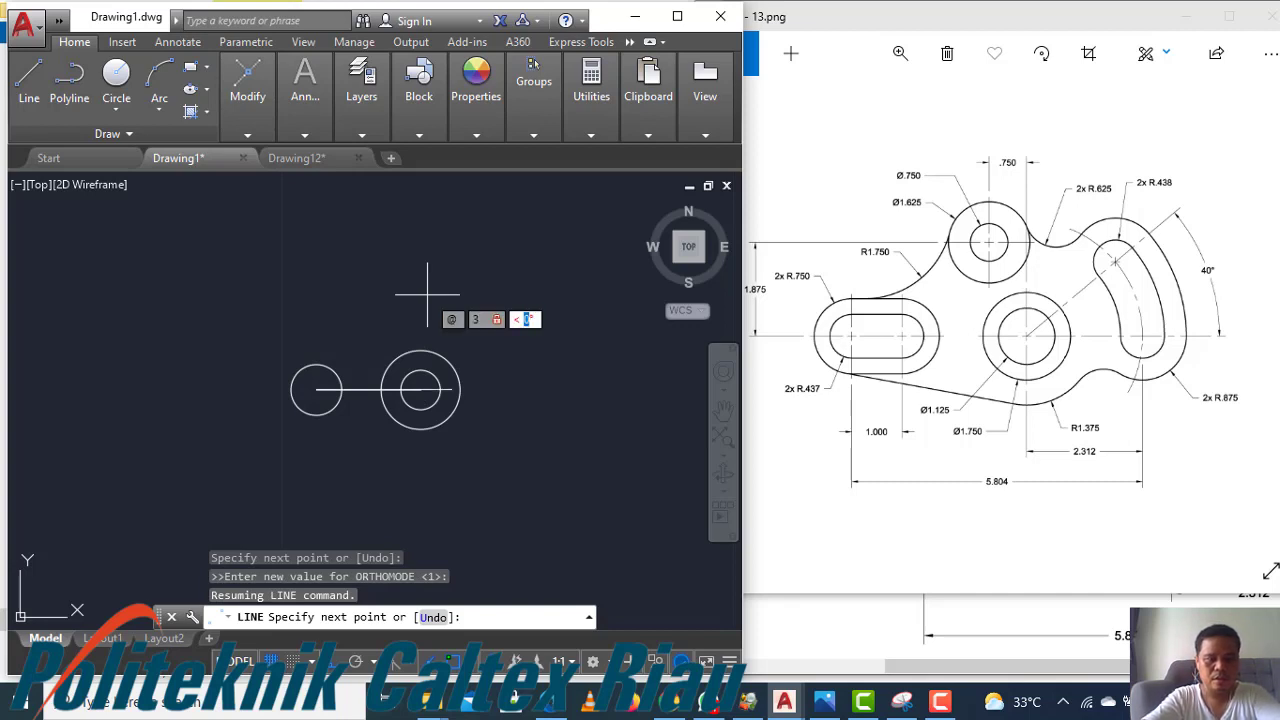
type("40")
key("Return")
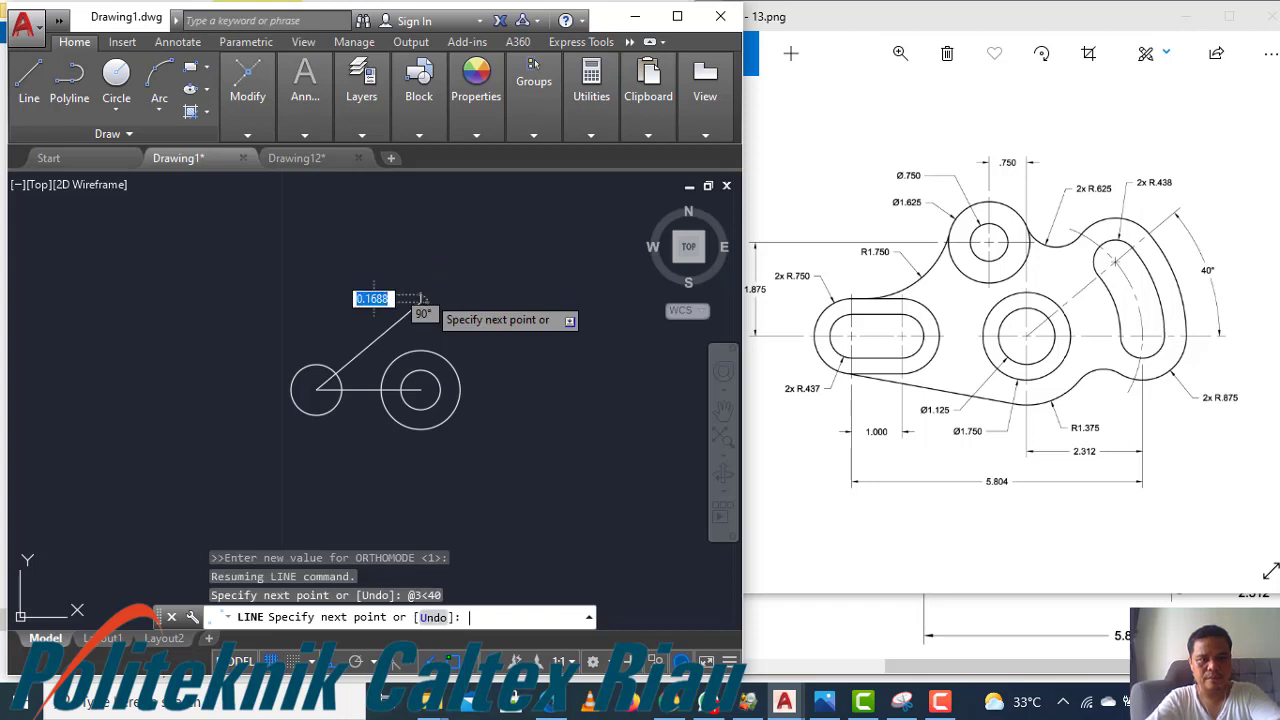
key("Return")
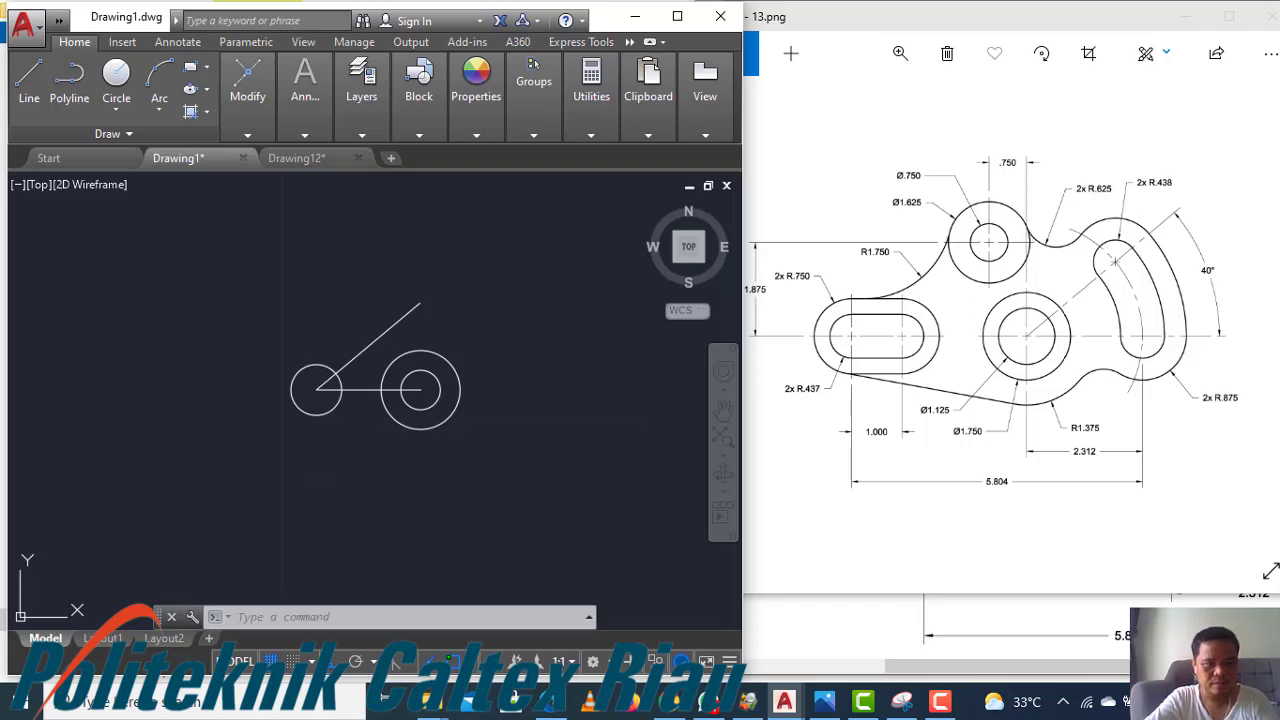
Draw a circle centred on the left circle's centre passing through the right circles' centre
type("c")
key("Return")
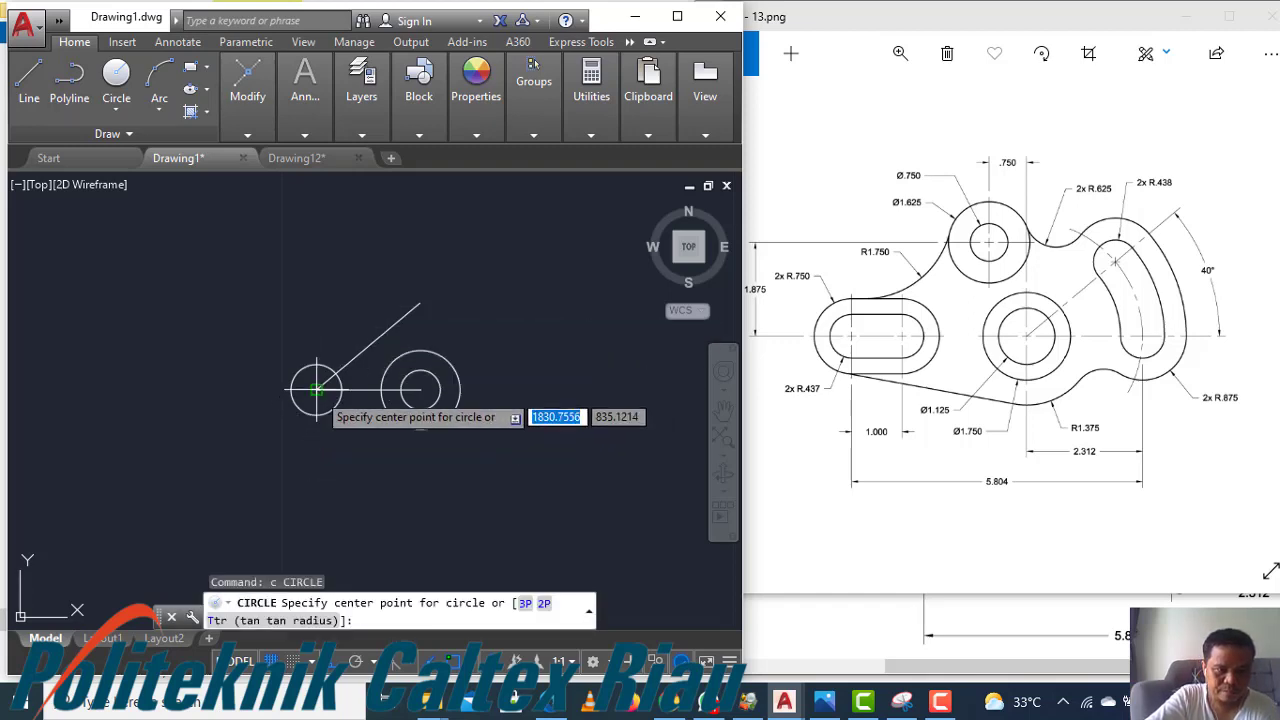
left_click(316, 390)
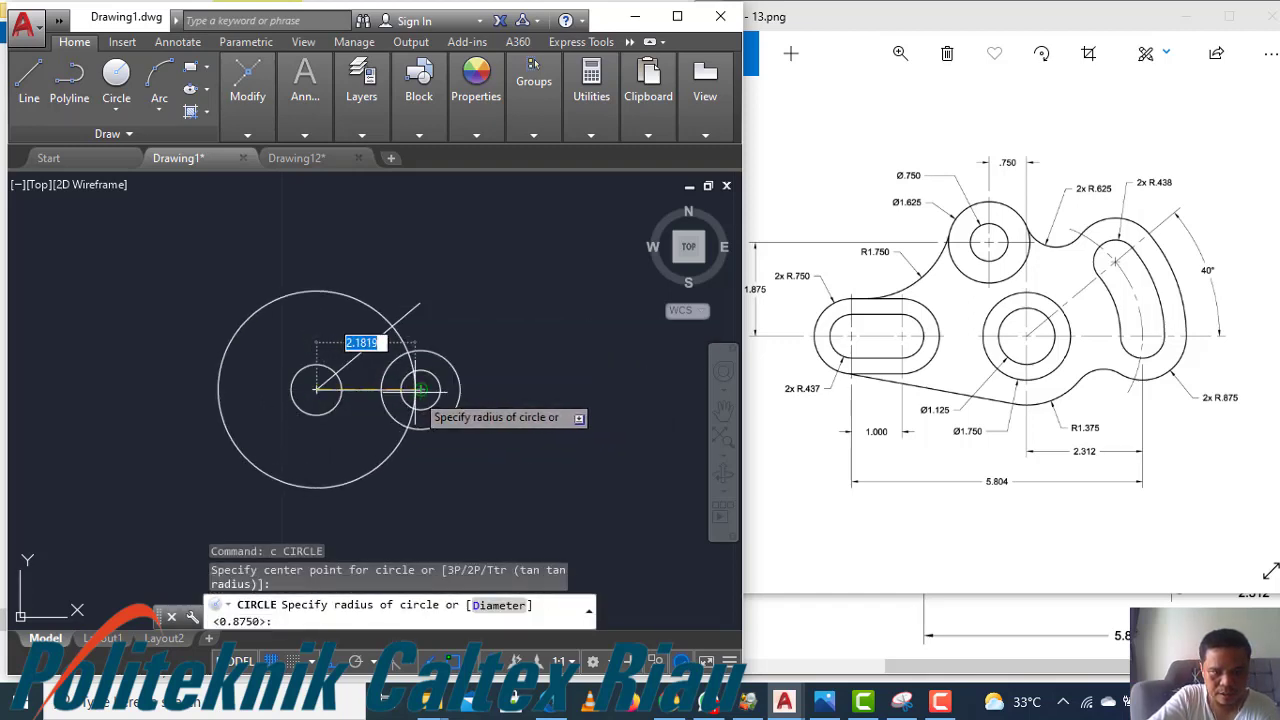
left_click(420, 390)
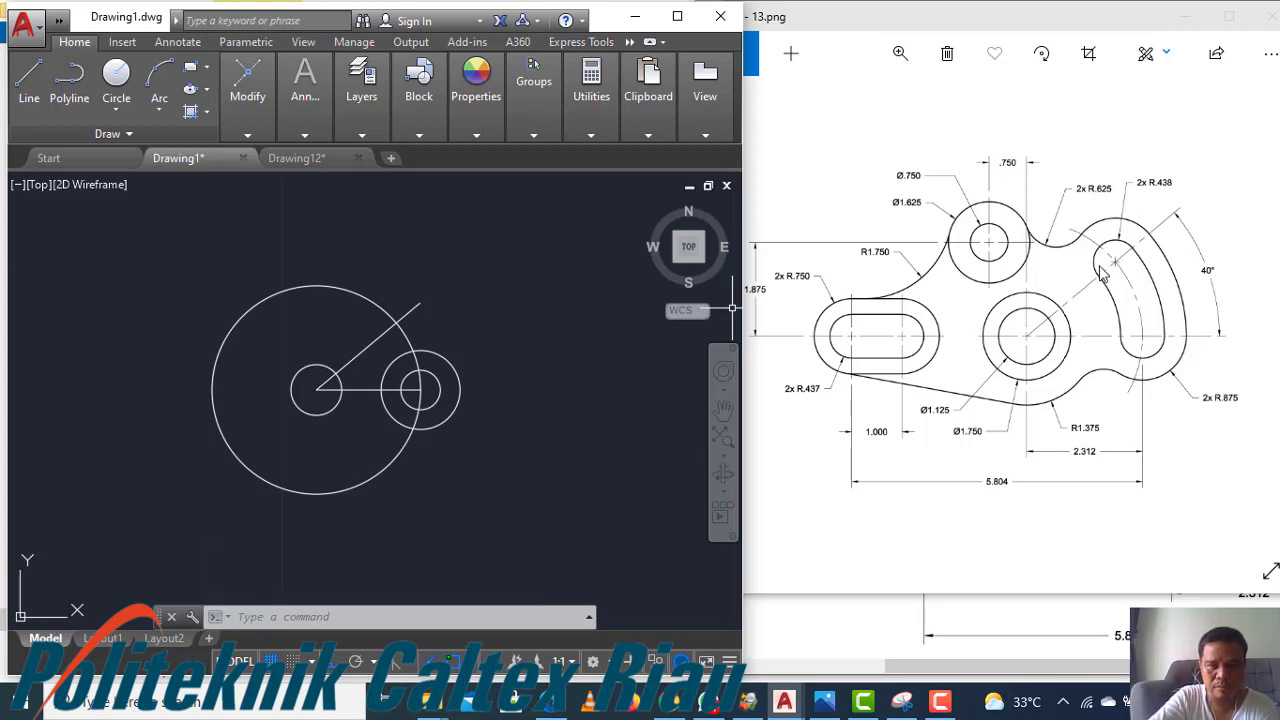
key("Escape")
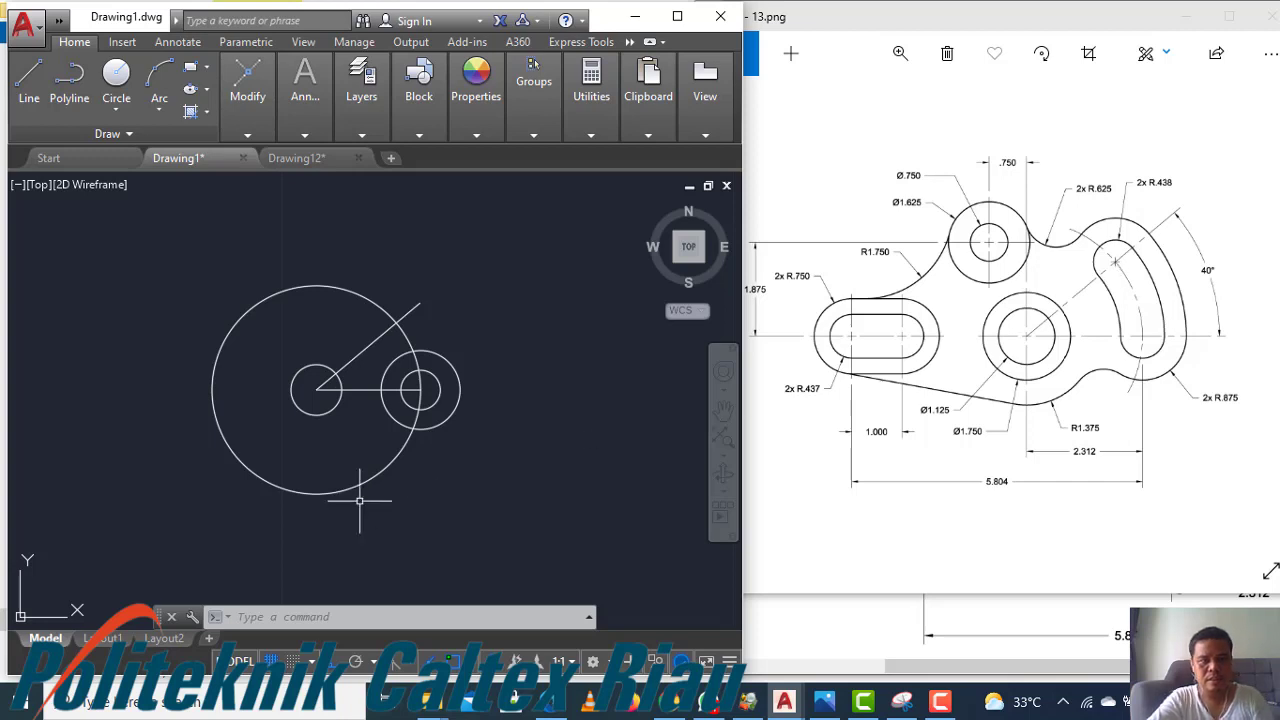
Copy the two concentric circles at the line's right end to where the 40° line meets the large construction circle
left_click(461, 438)
left_click(435, 399)
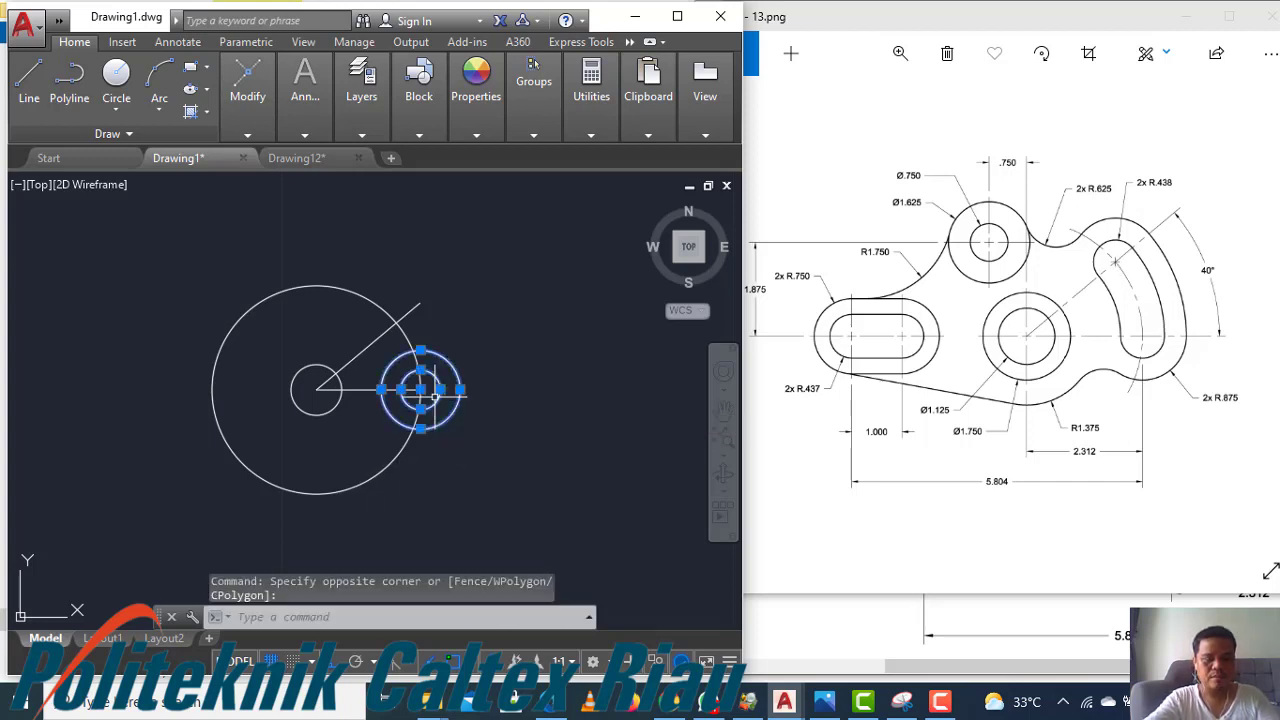
type("co")
key("Return")
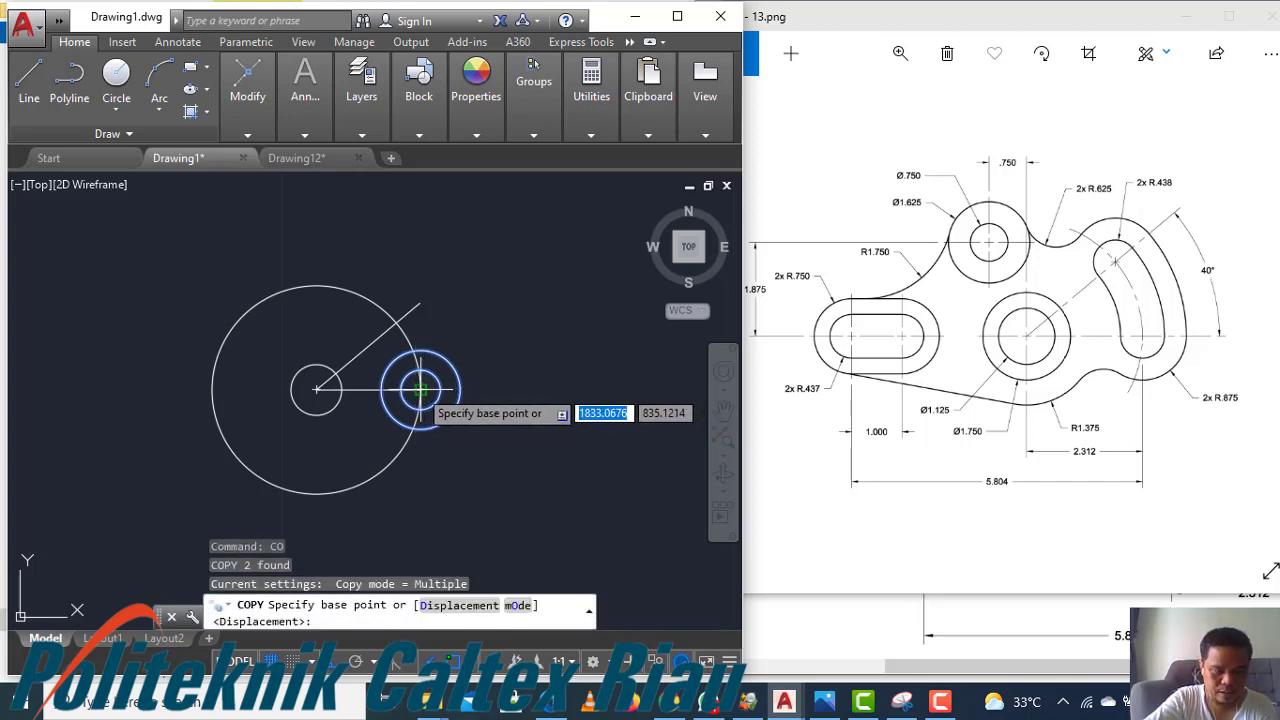
left_click(420, 390)
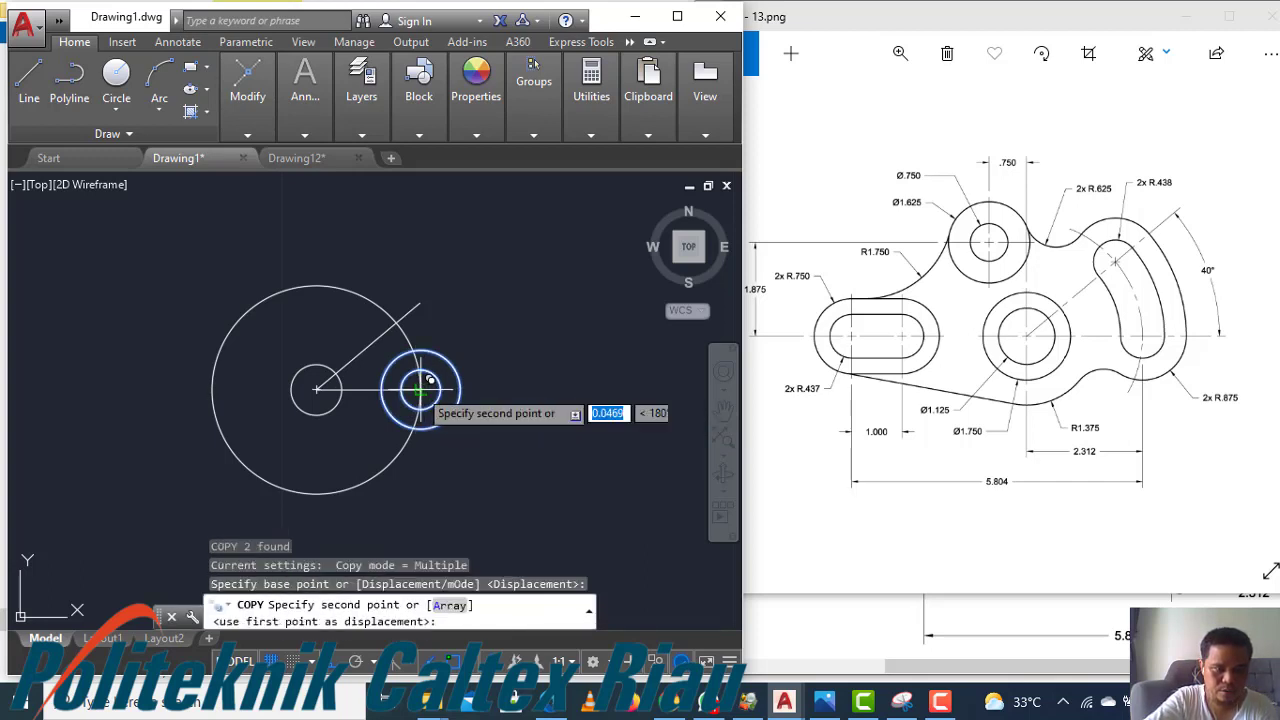
left_click(397, 321)
key("F8")
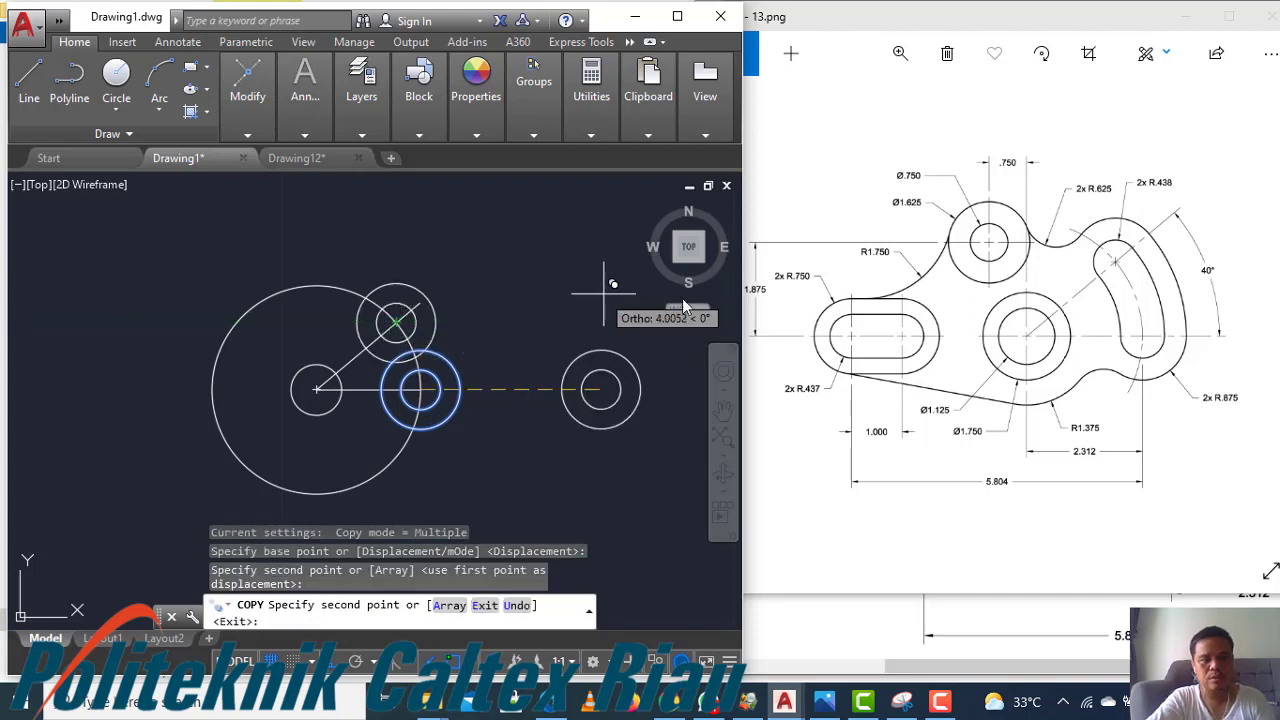
key("Escape")
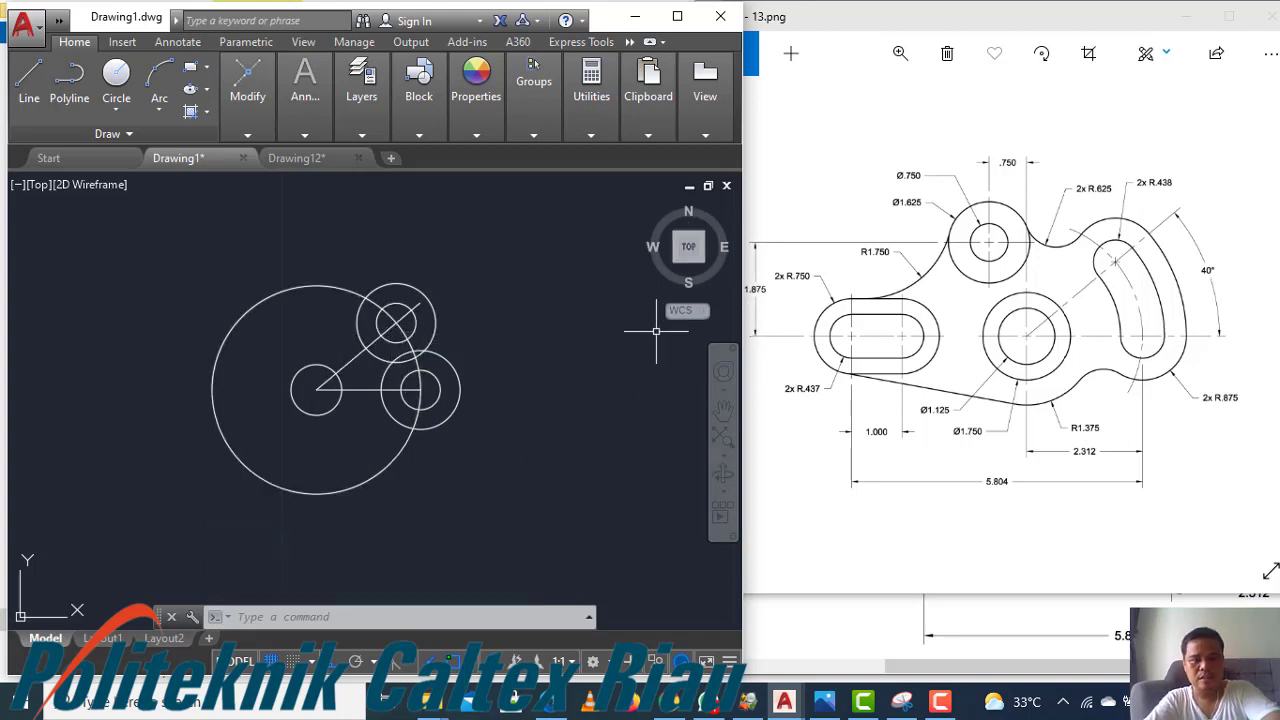
Trim the large construction circle and overlapping circle portions, keeping the arc joining the two circle pairs
type("tr")
key("Return")
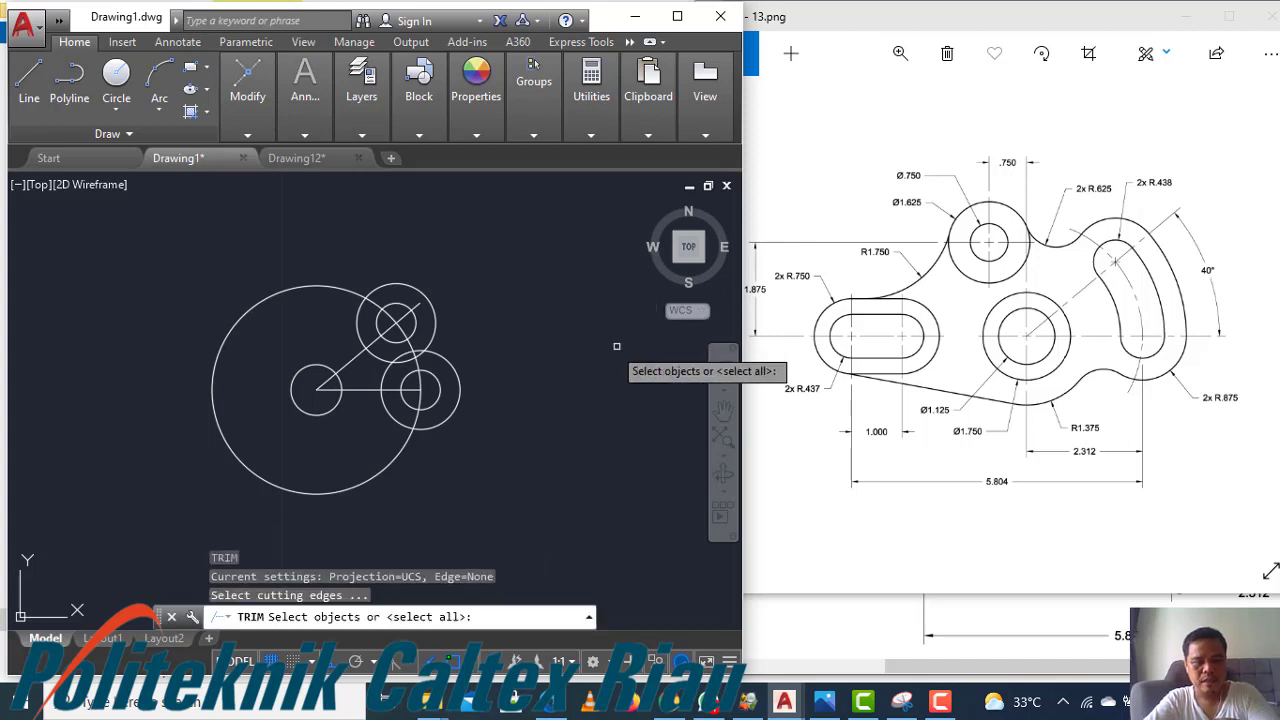
key("Return")
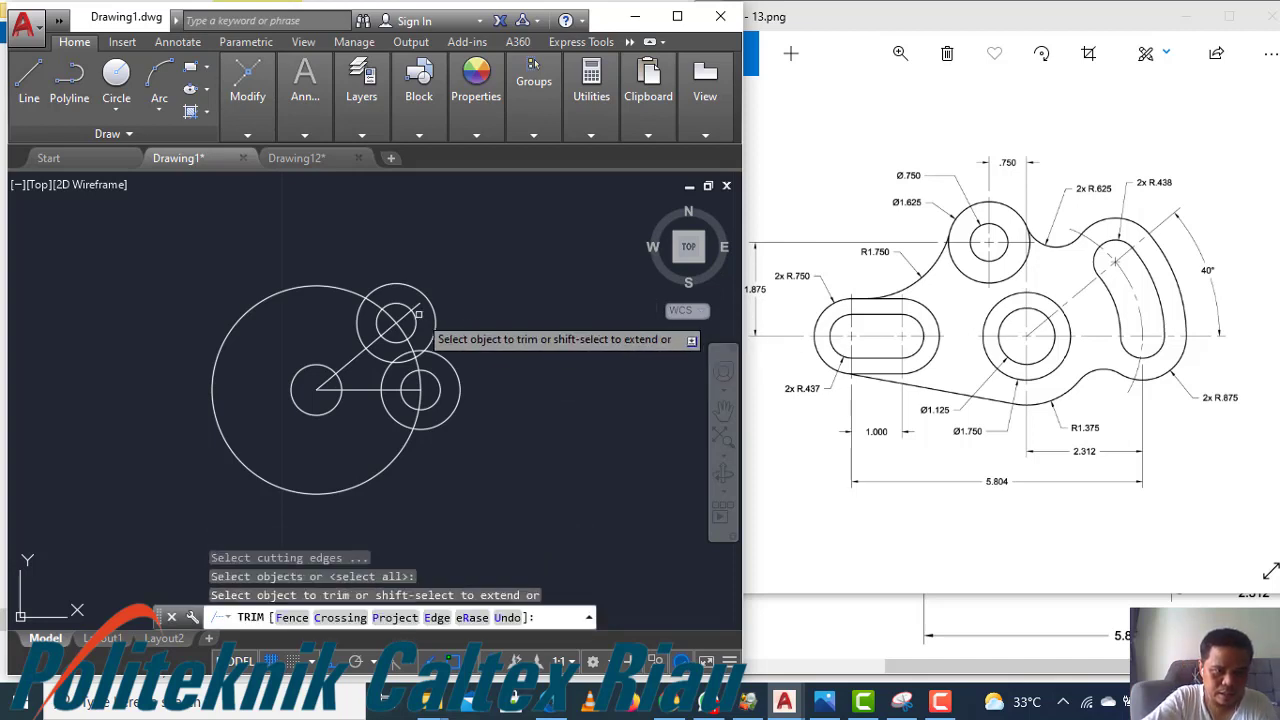
left_click(352, 291)
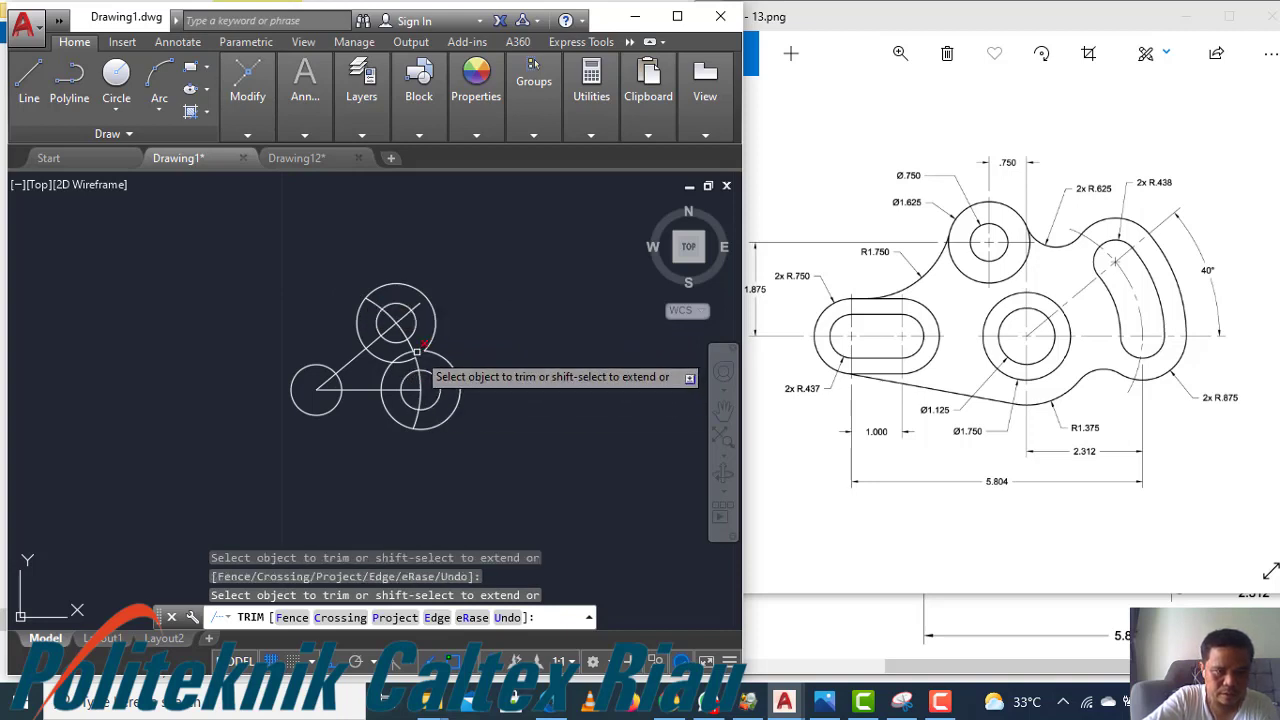
left_click(417, 351)
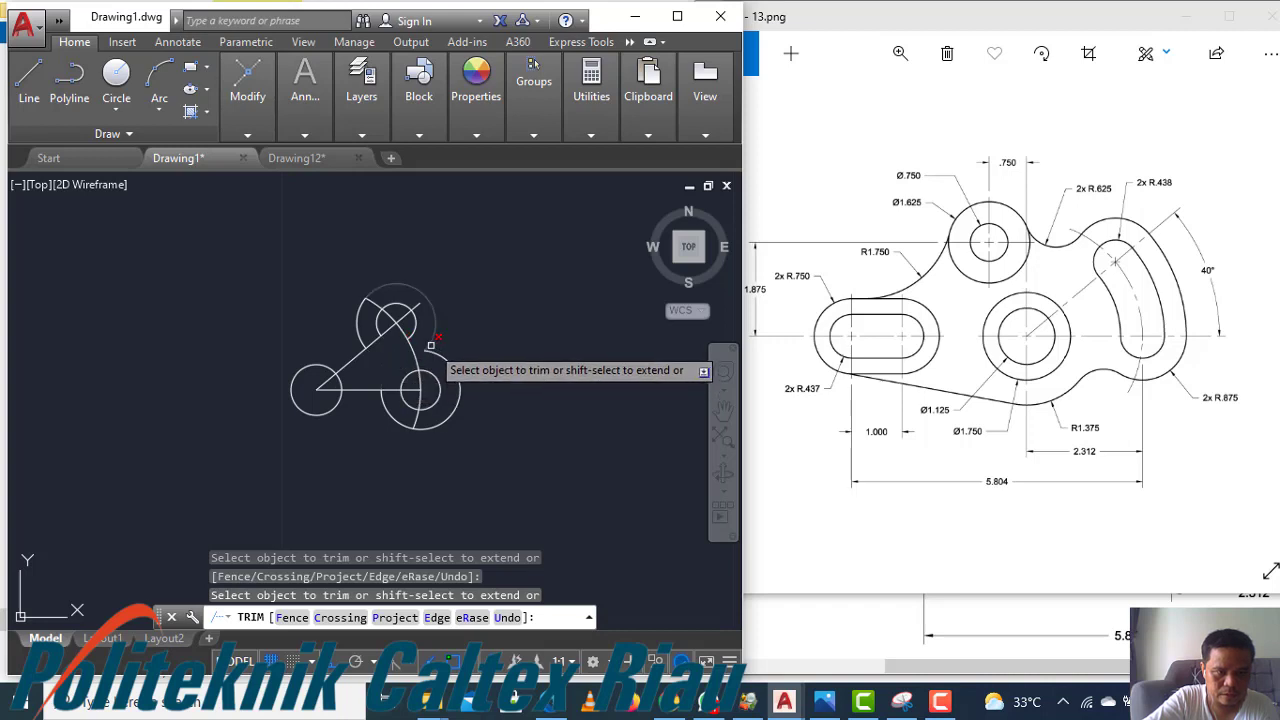
left_click(430, 345)
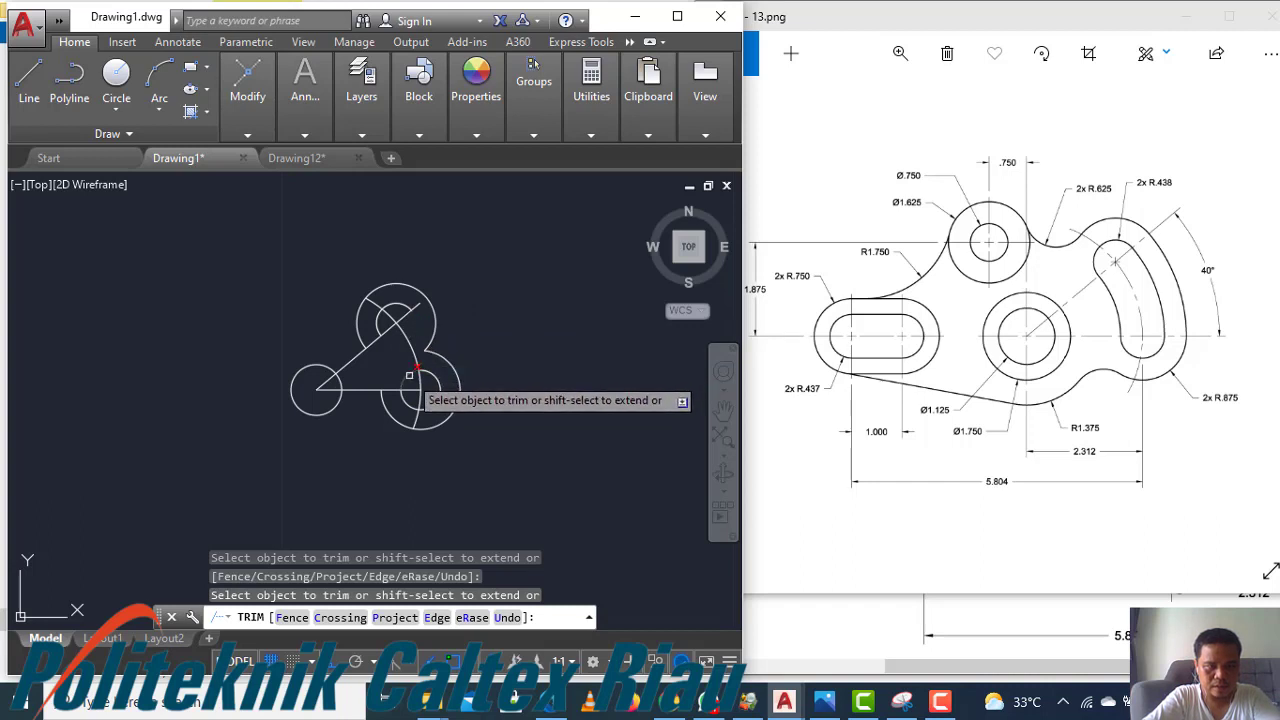
key("Escape")
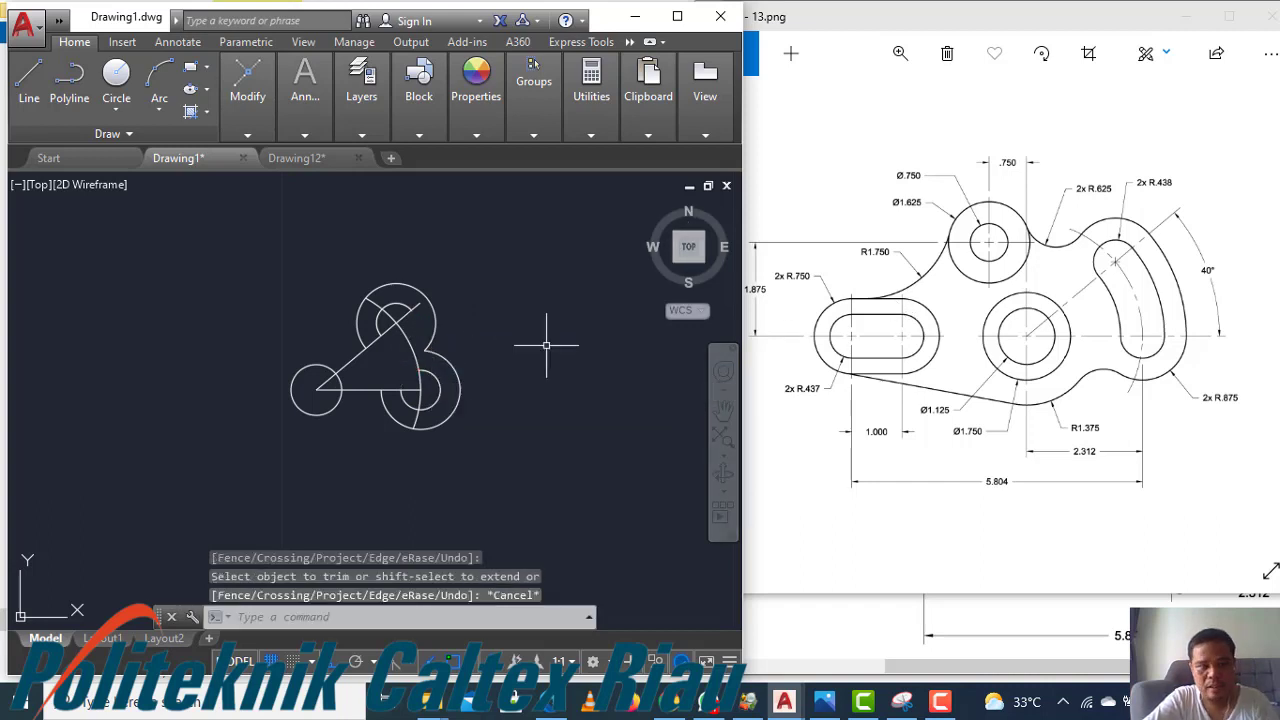
key("Escape")
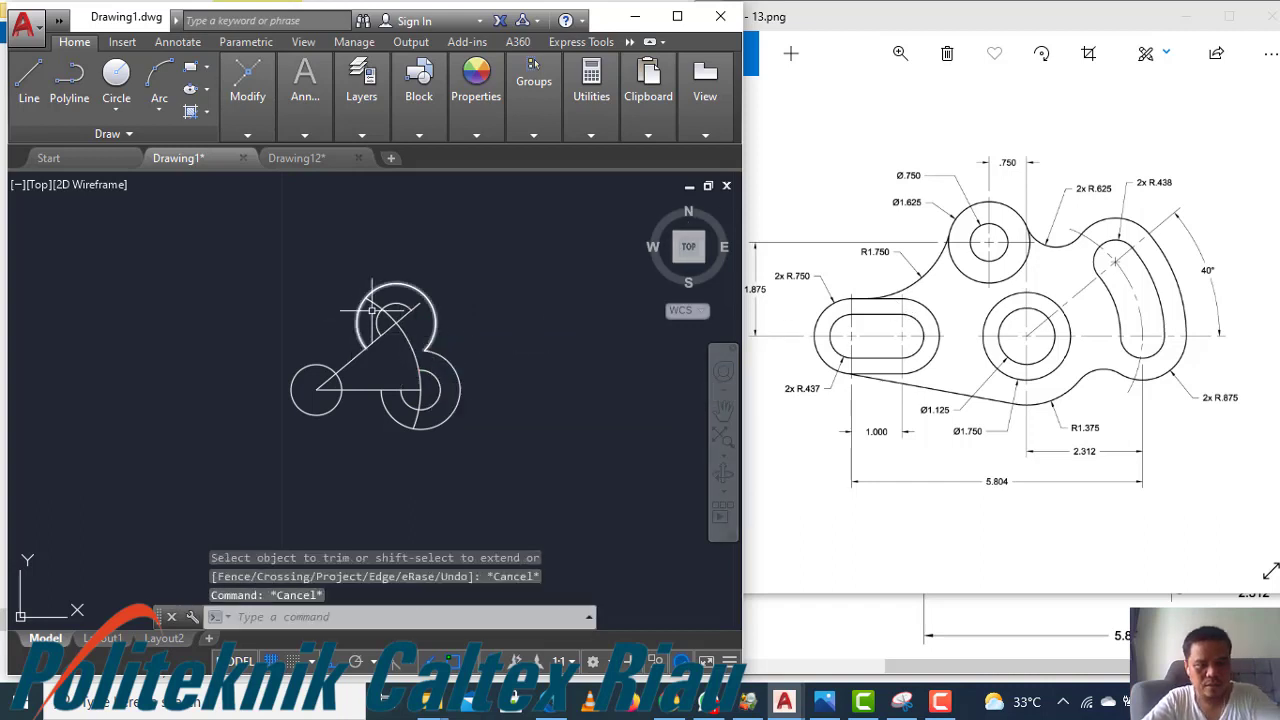
Trim the inner halves of the small circles at both ends of the connecting arc
type("tr")
key("Return")
key("Return")
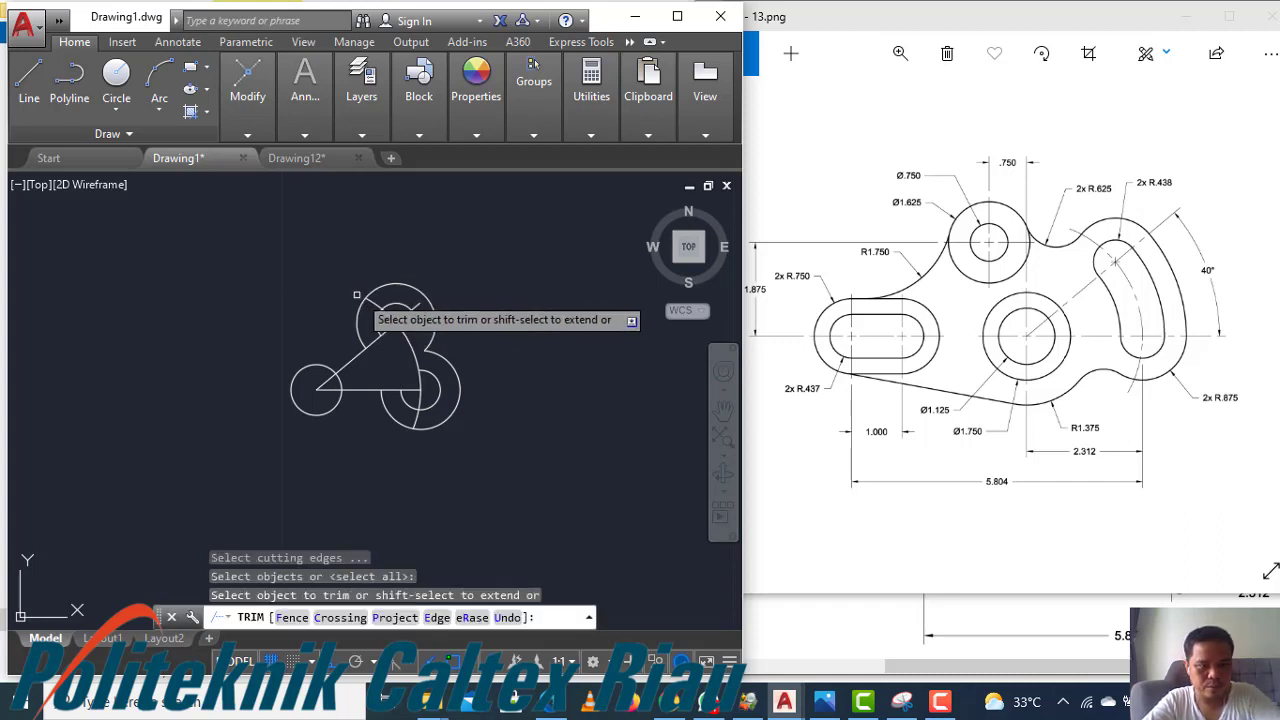
left_click(372, 296)
left_click(390, 313)
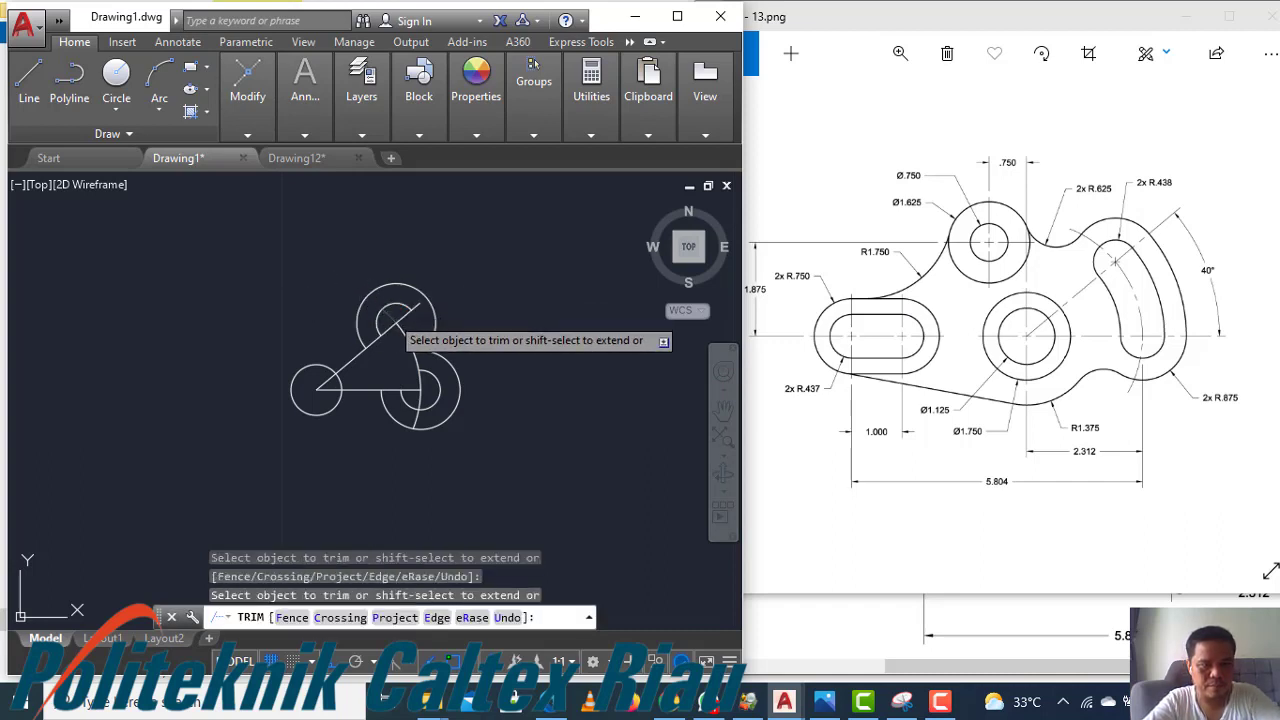
left_click(419, 397)
key("Escape")
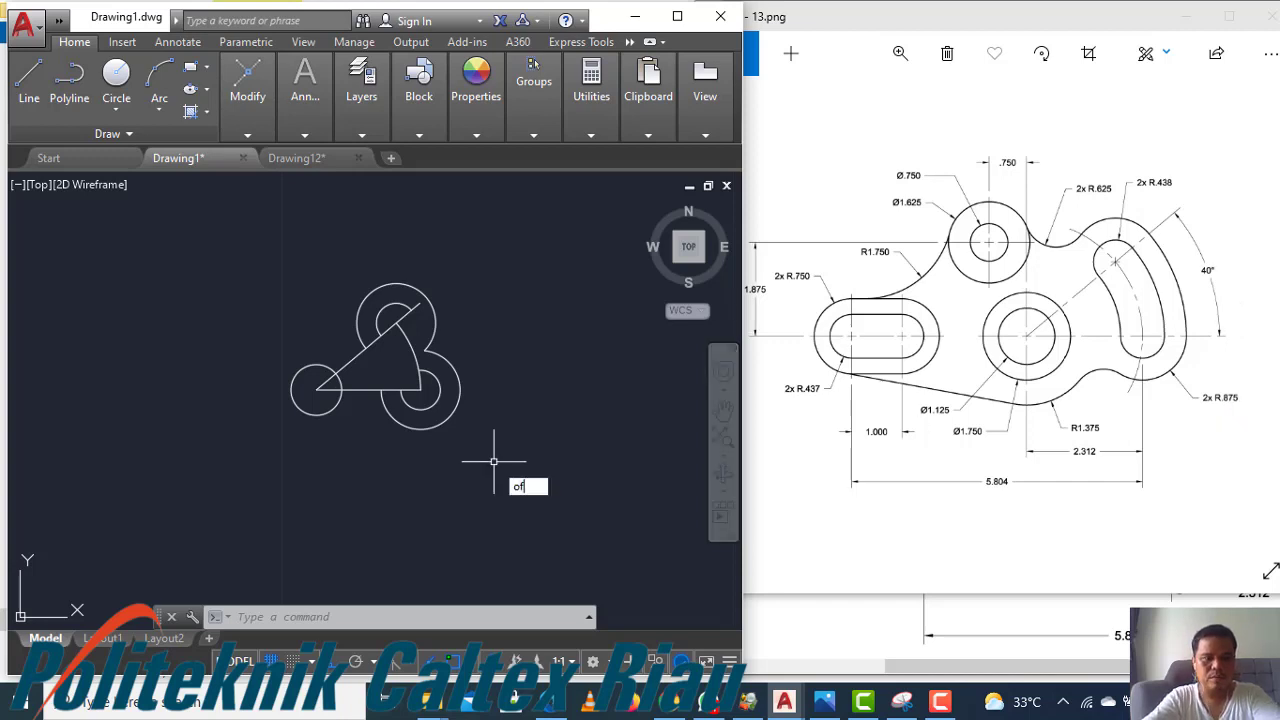
Offset the connecting arc 0.438 to both its inner and outer sides
key("Return")
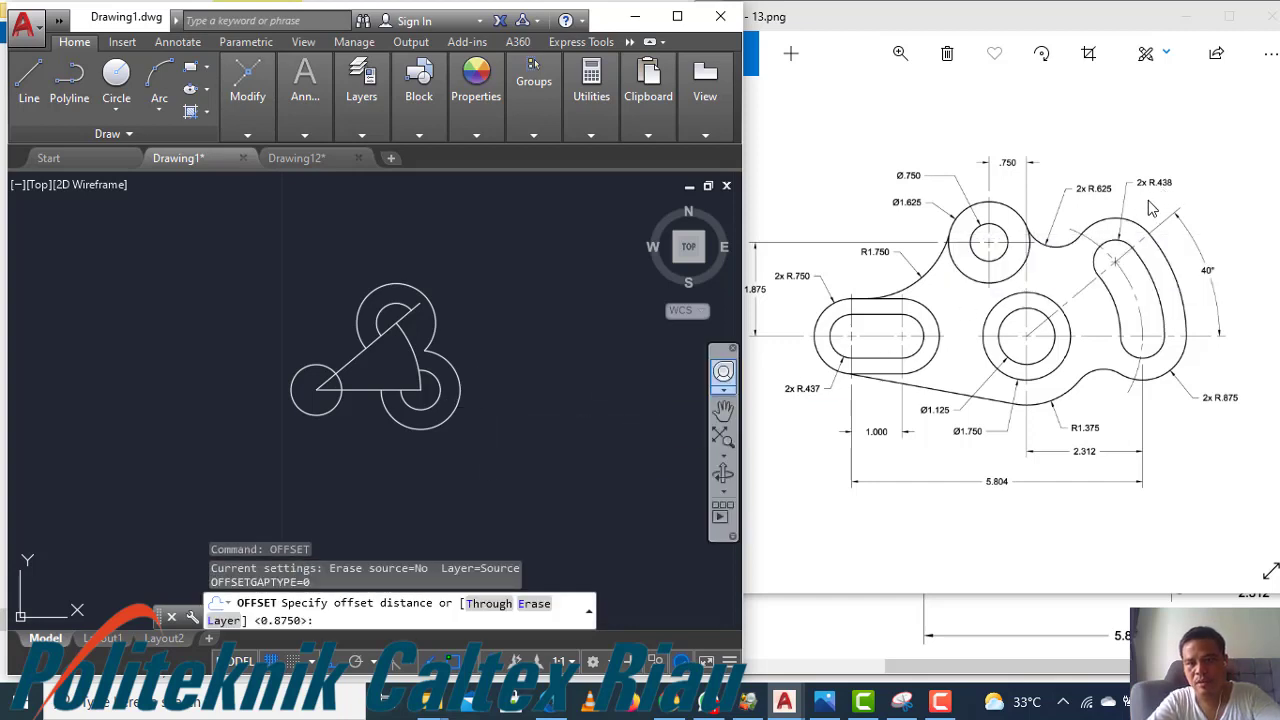
type("0")
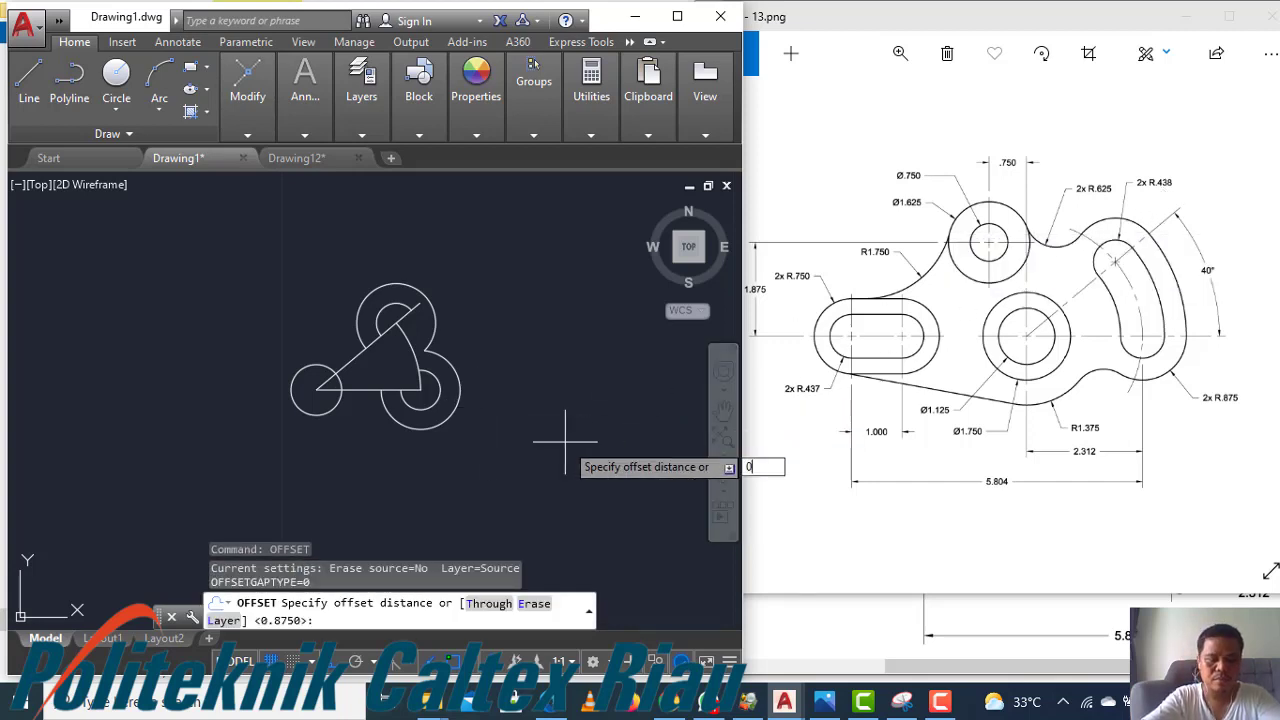
type(".438")
key("Return")
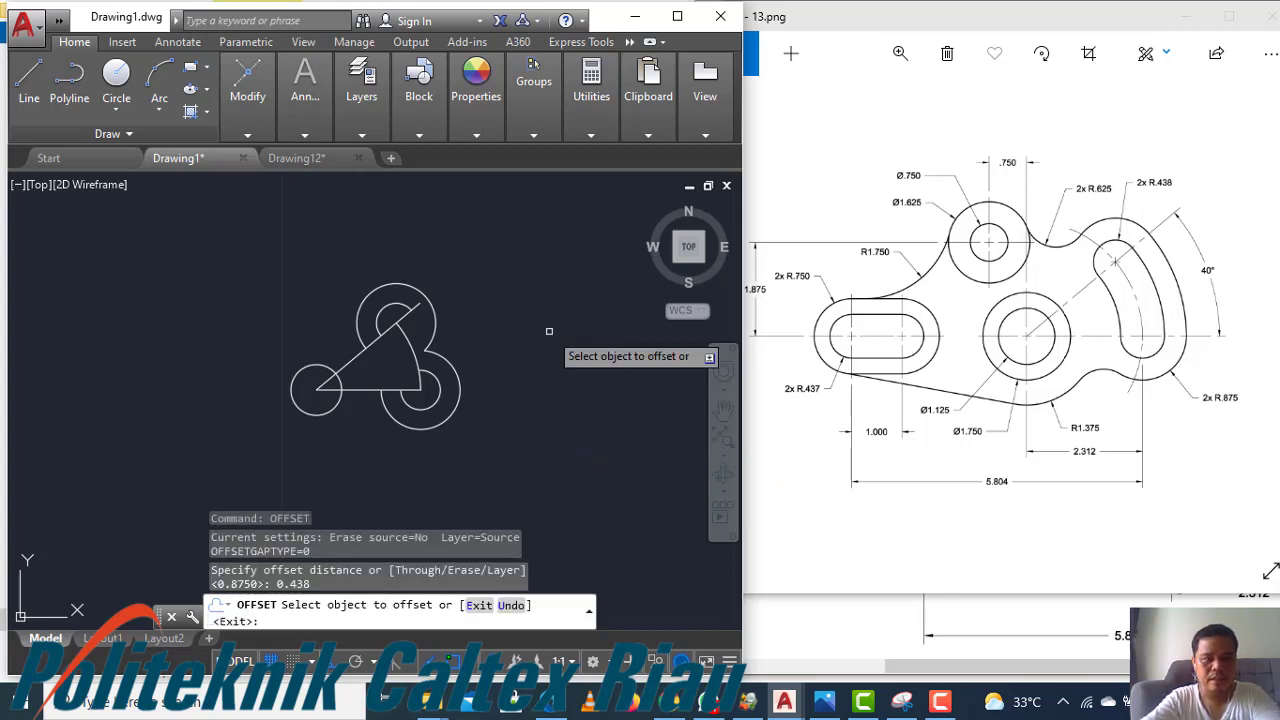
left_click(408, 330)
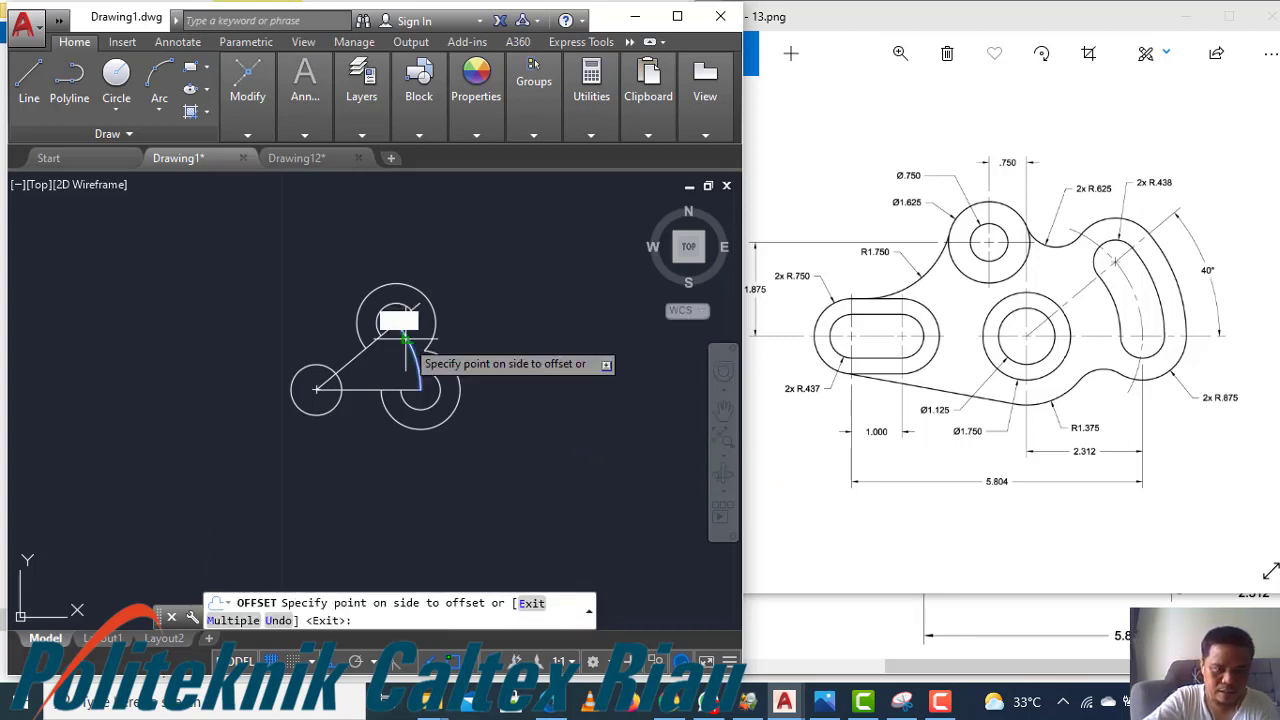
left_click(591, 287)
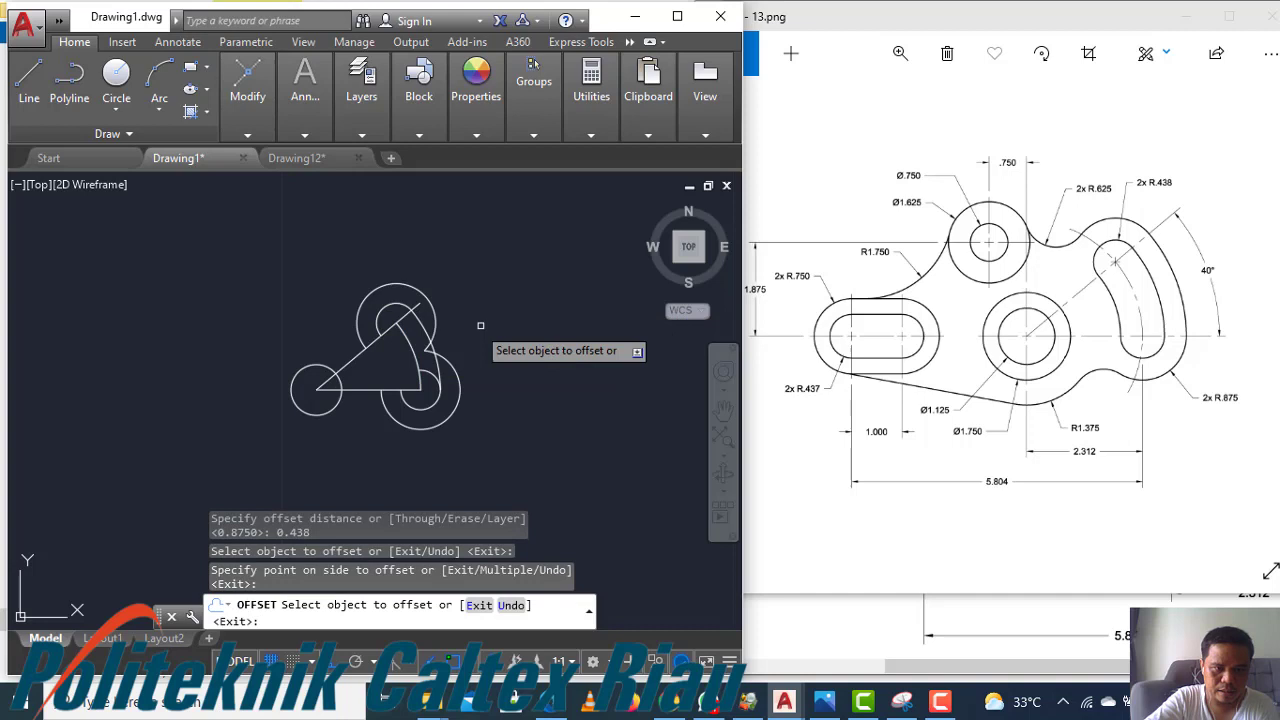
left_click(416, 352)
left_click(191, 406)
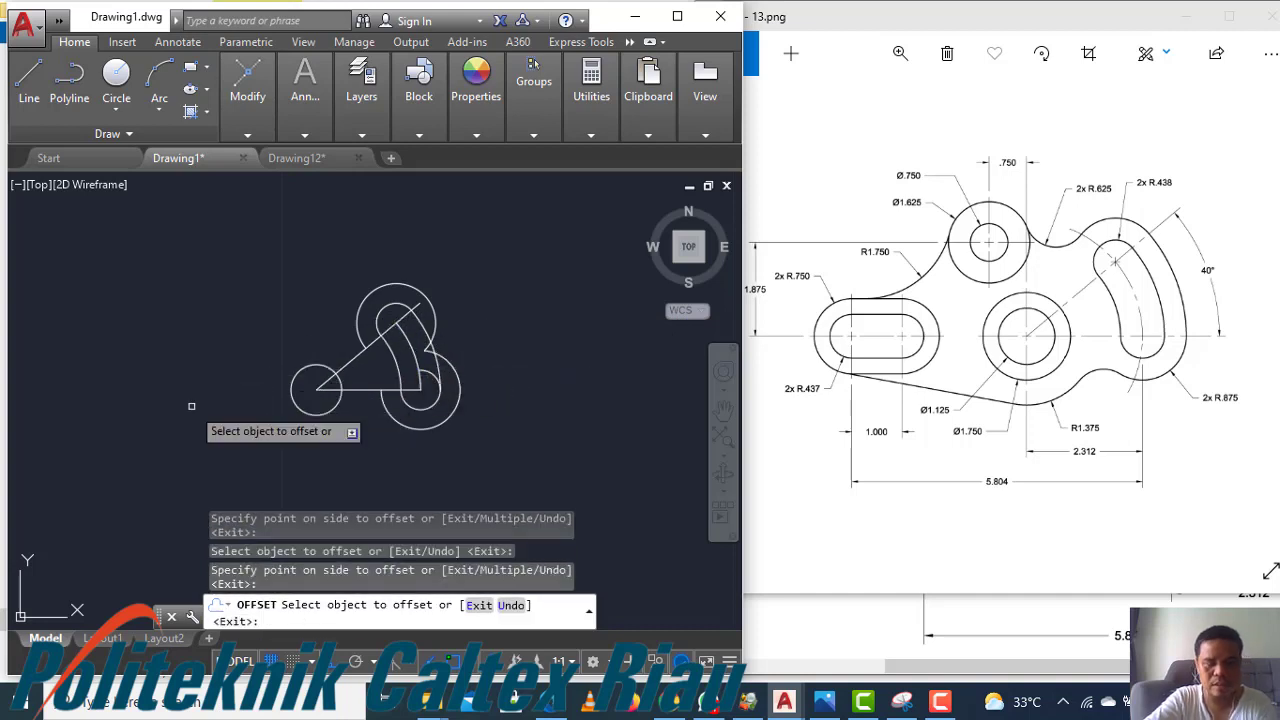
key("Escape")
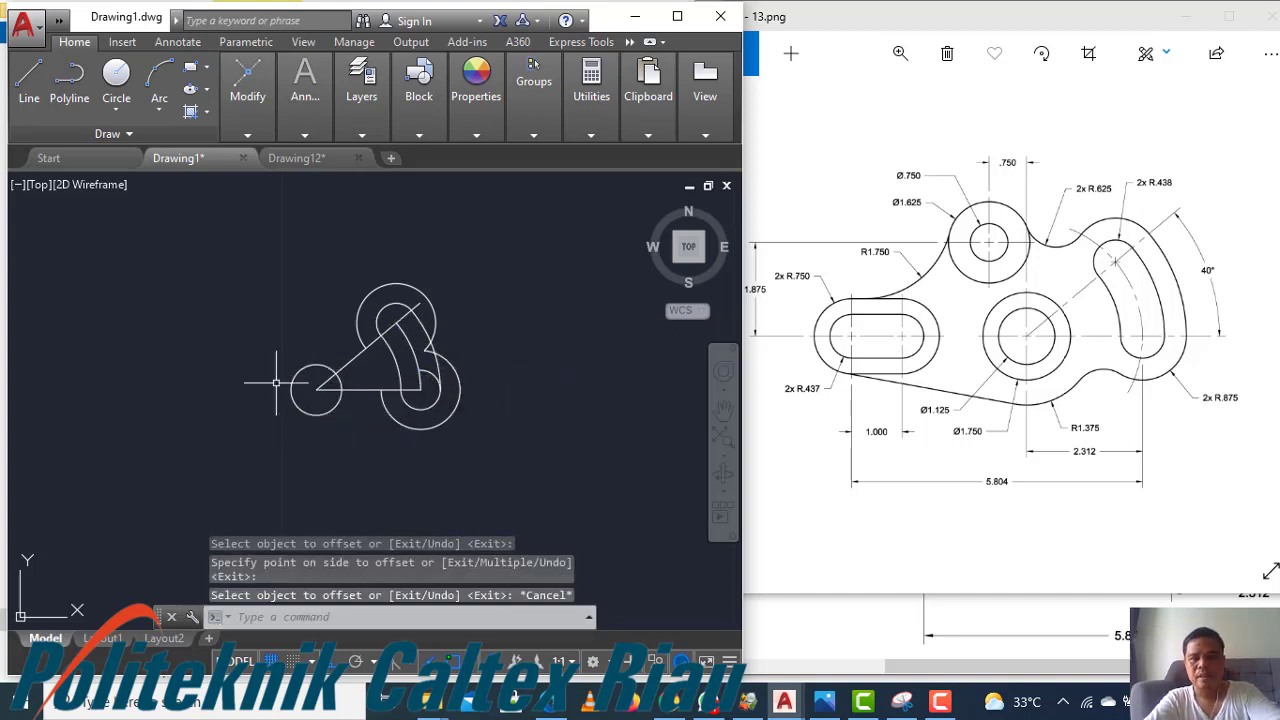
Offset the connecting arc 0.875 to both its inner and outer sides
type("o")
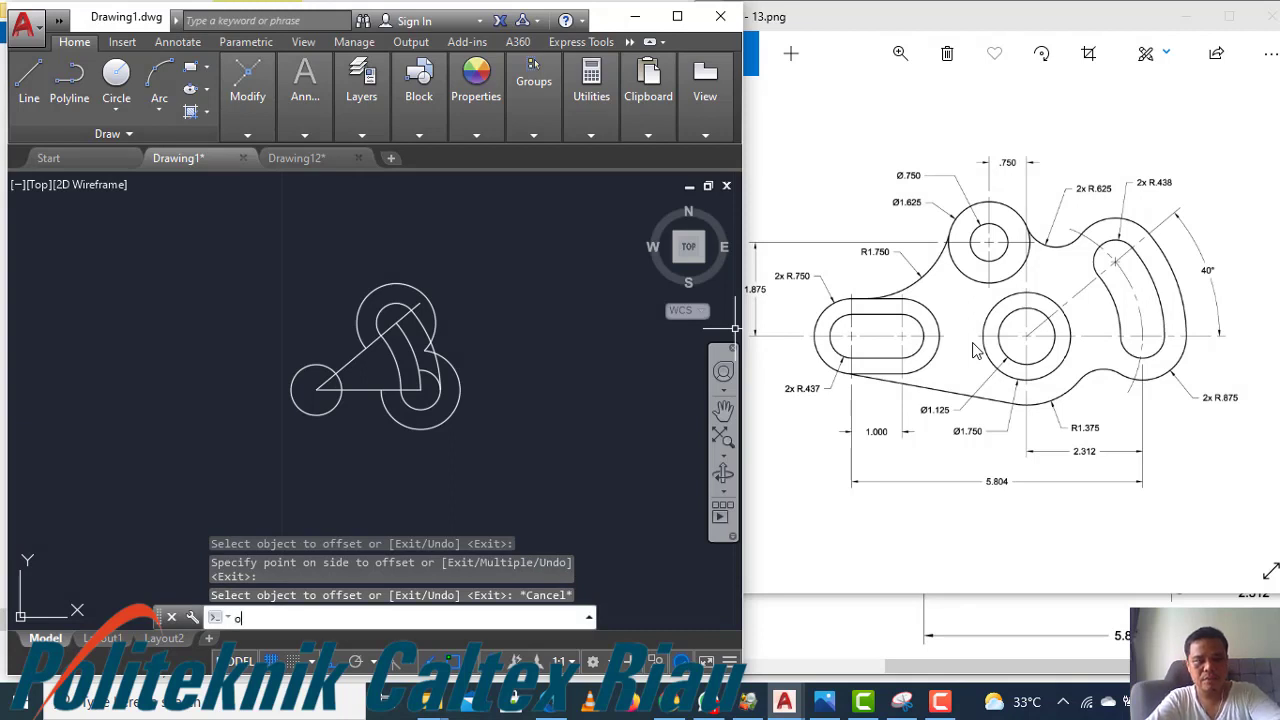
type("ffset")
key("Return")
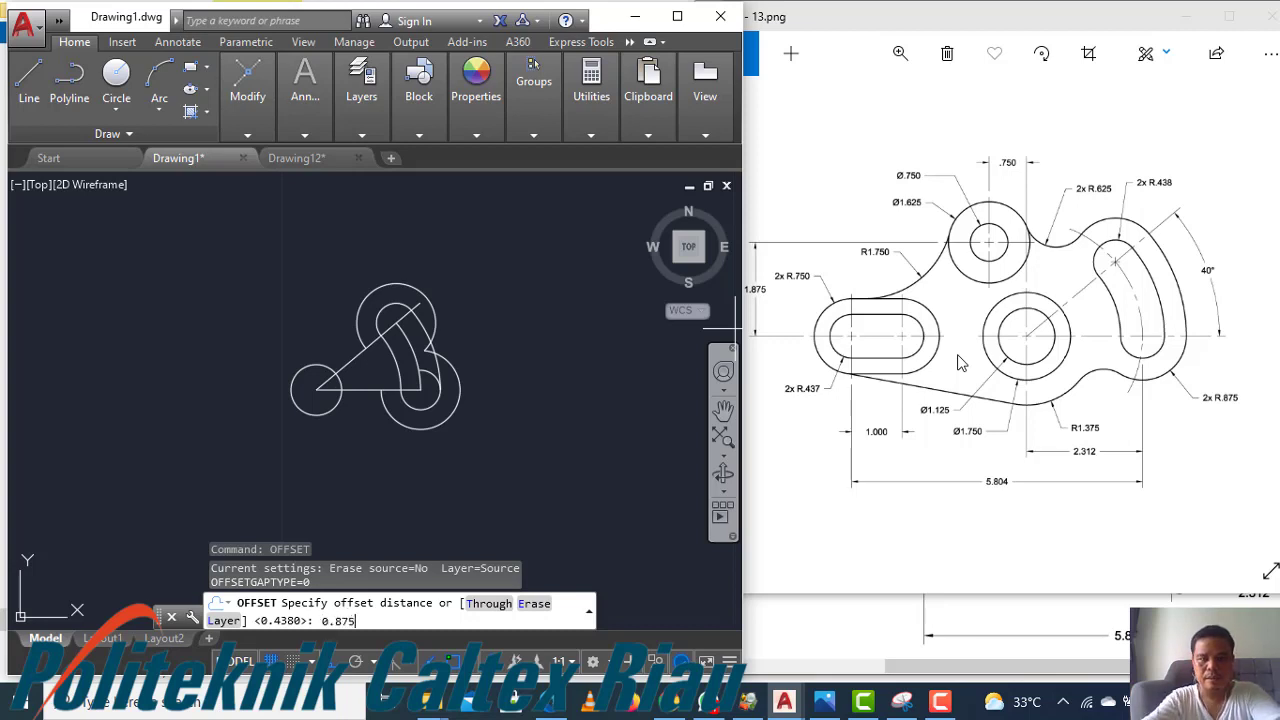
type("0.875")
key("Return")
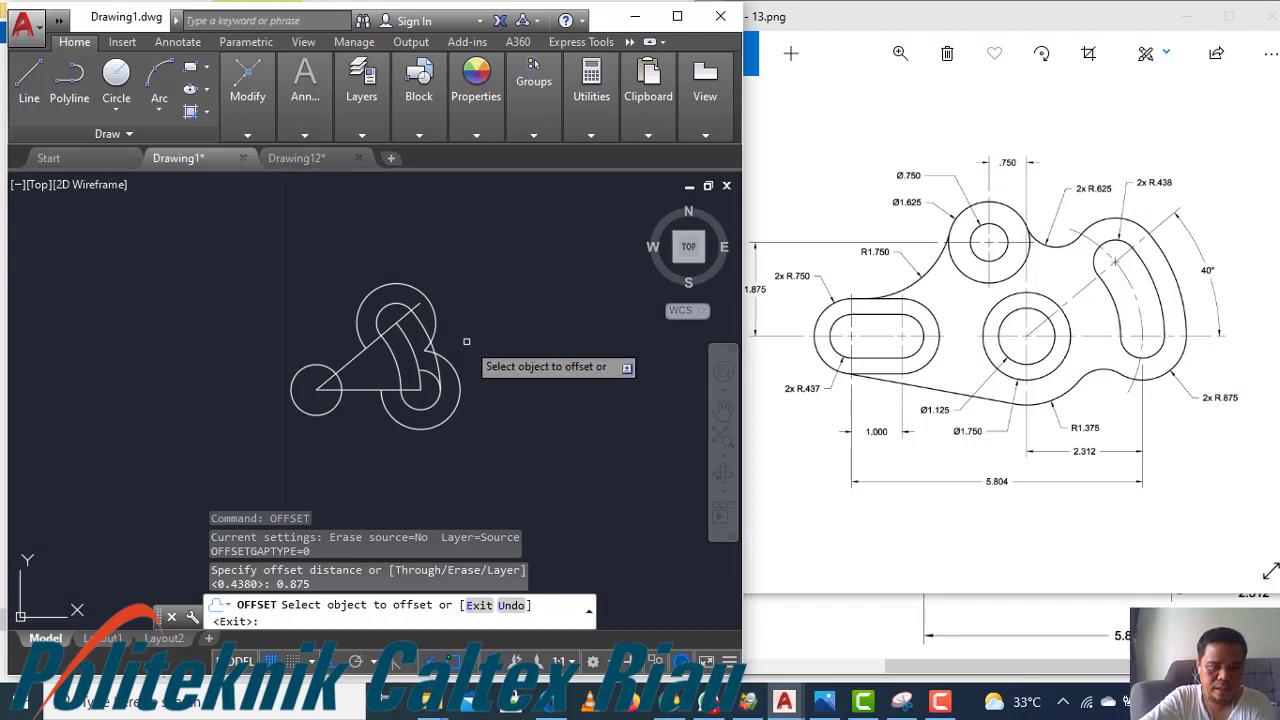
left_click(412, 351)
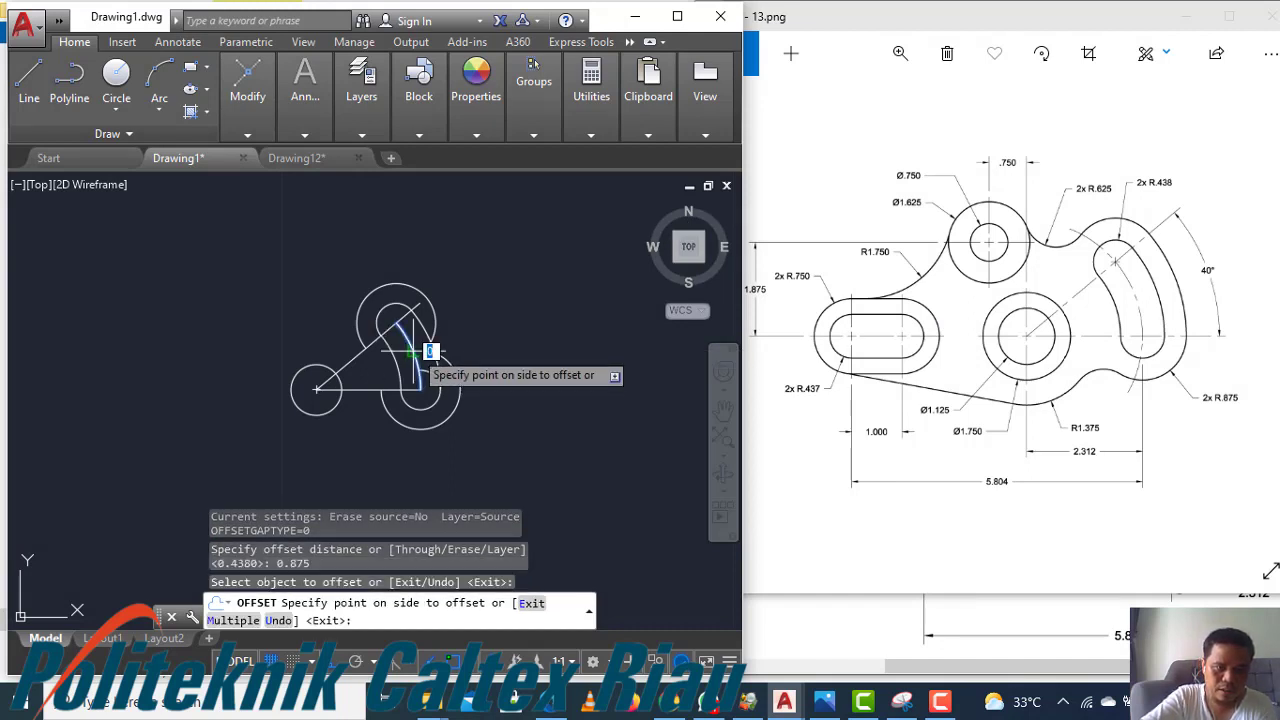
left_click(526, 333)
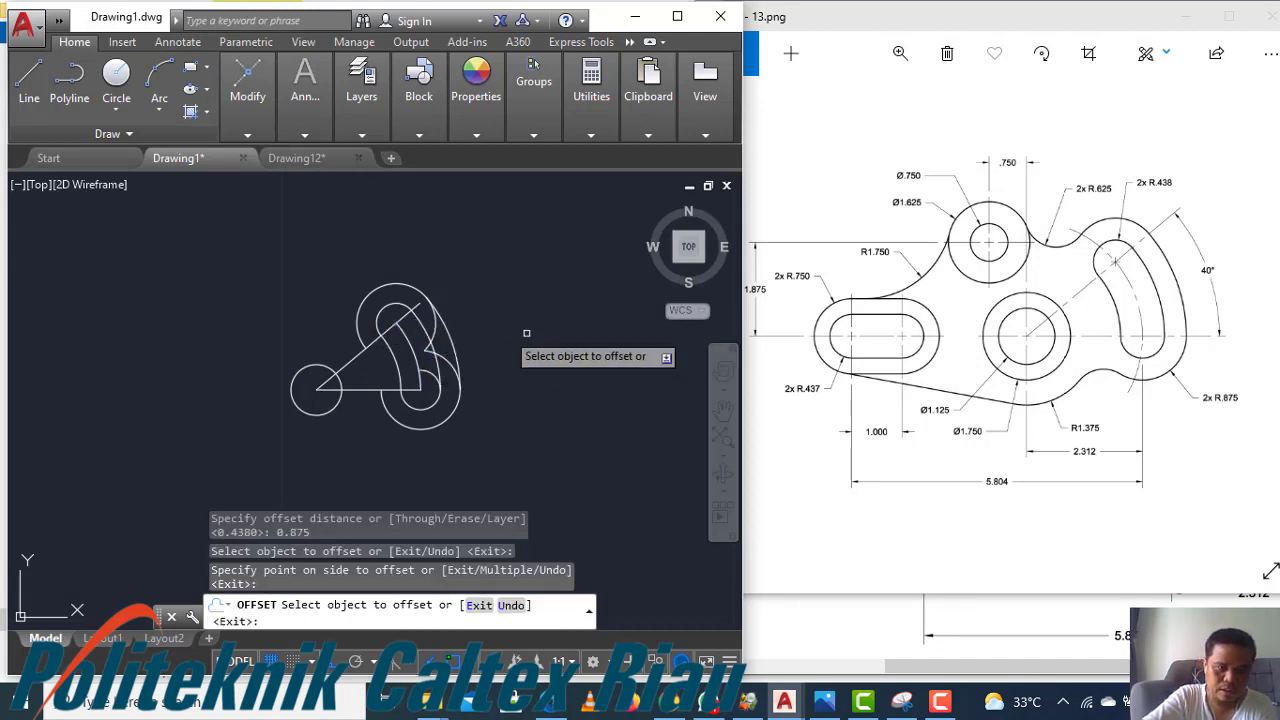
left_click(420, 367)
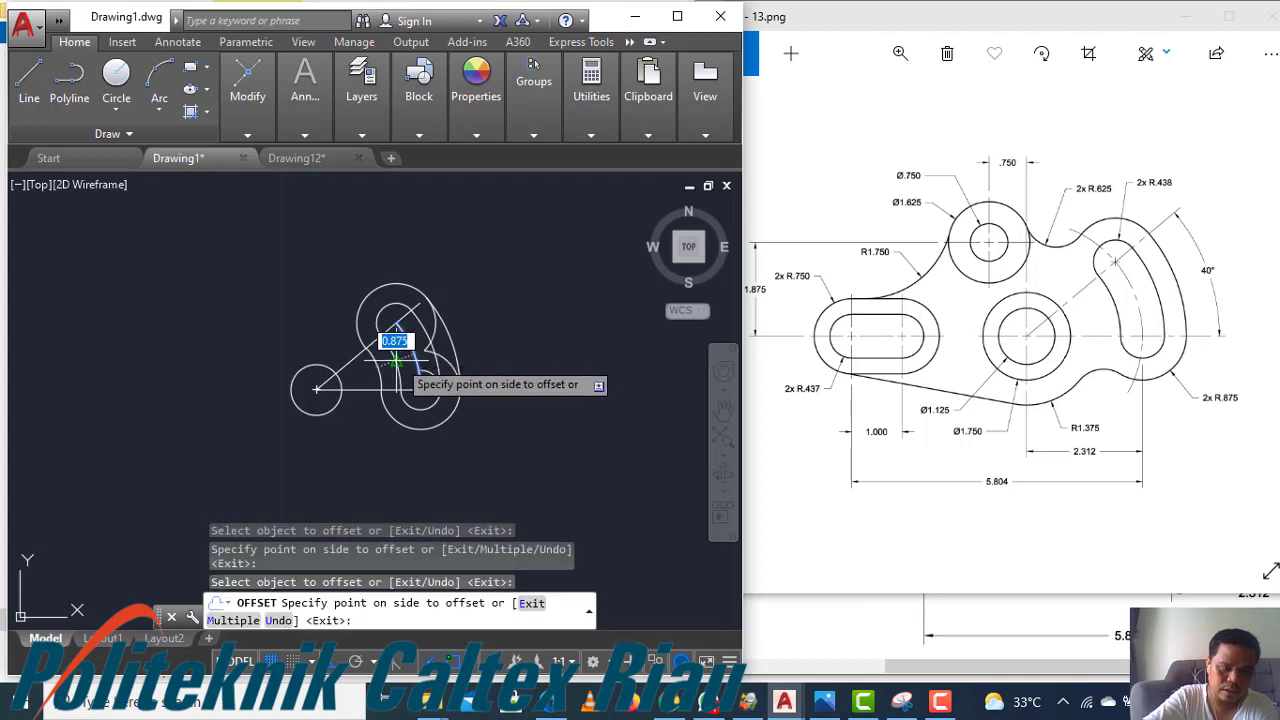
left_click(168, 430)
key("Escape")
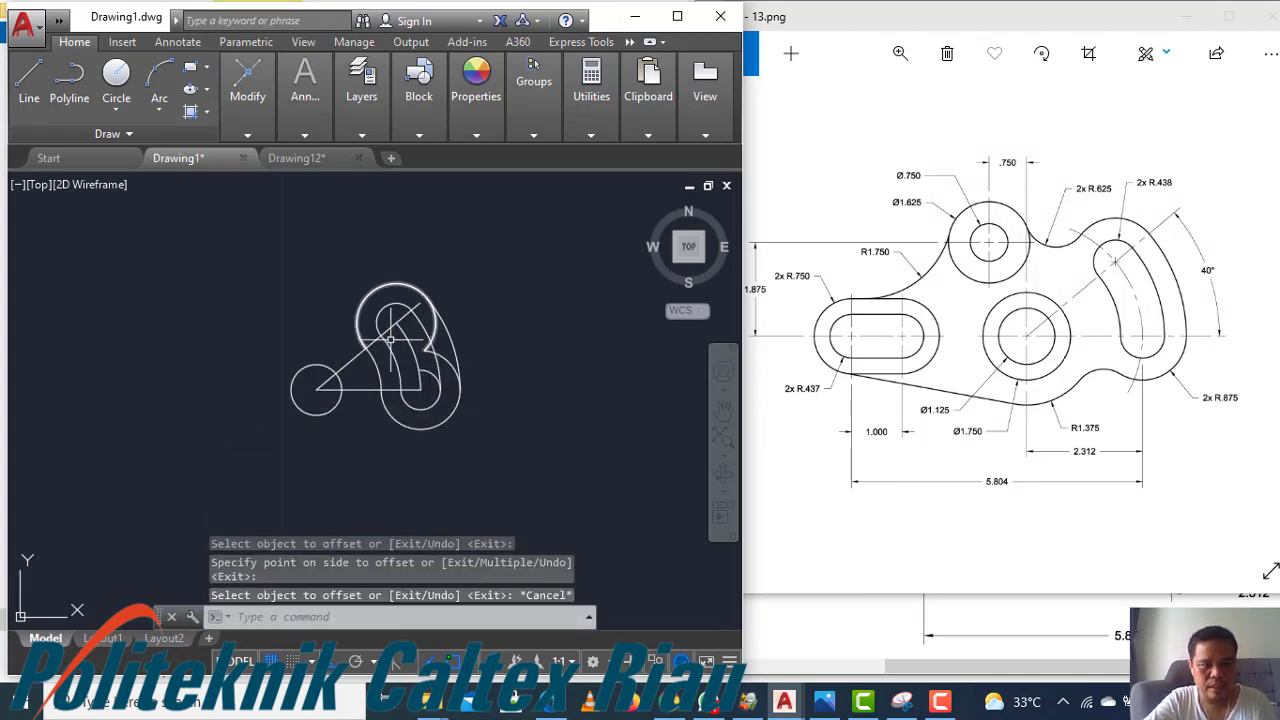
Trim the leftover outer circle portions so the curved slot's outer boundary is continuous
scroll(393, 310, "up", 2)
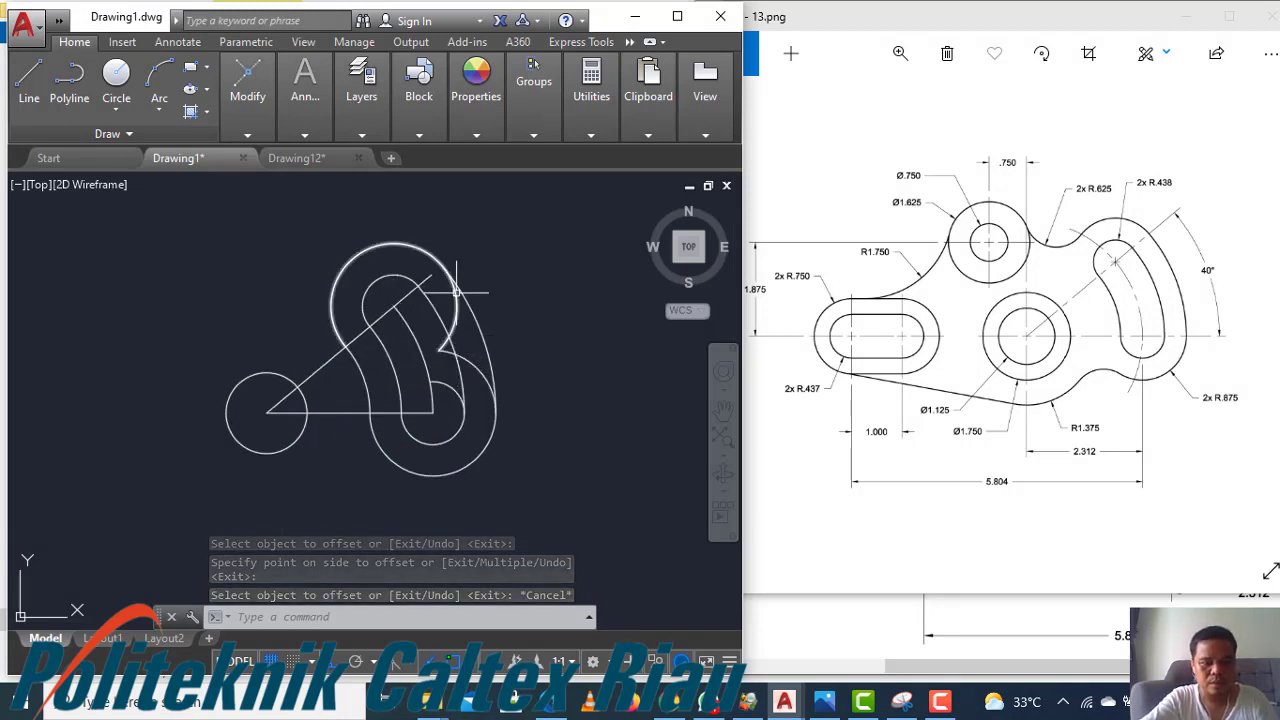
type("tr")
key("Return")
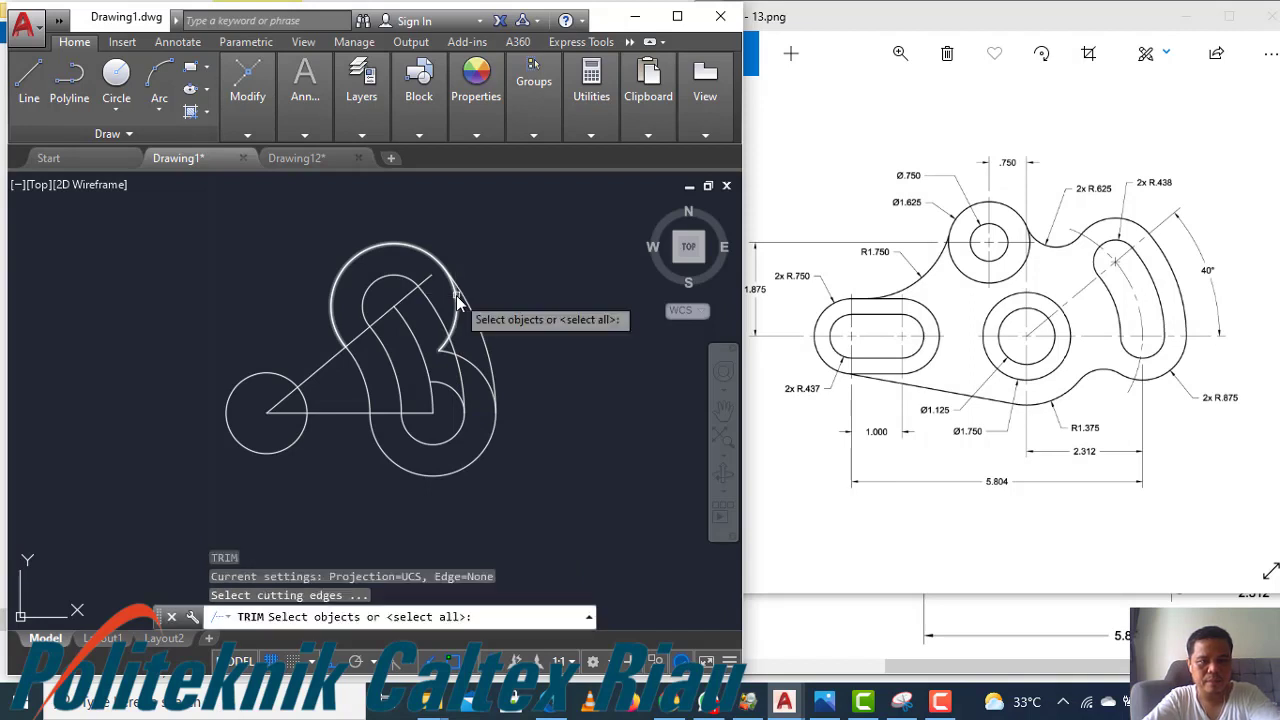
key("Return")
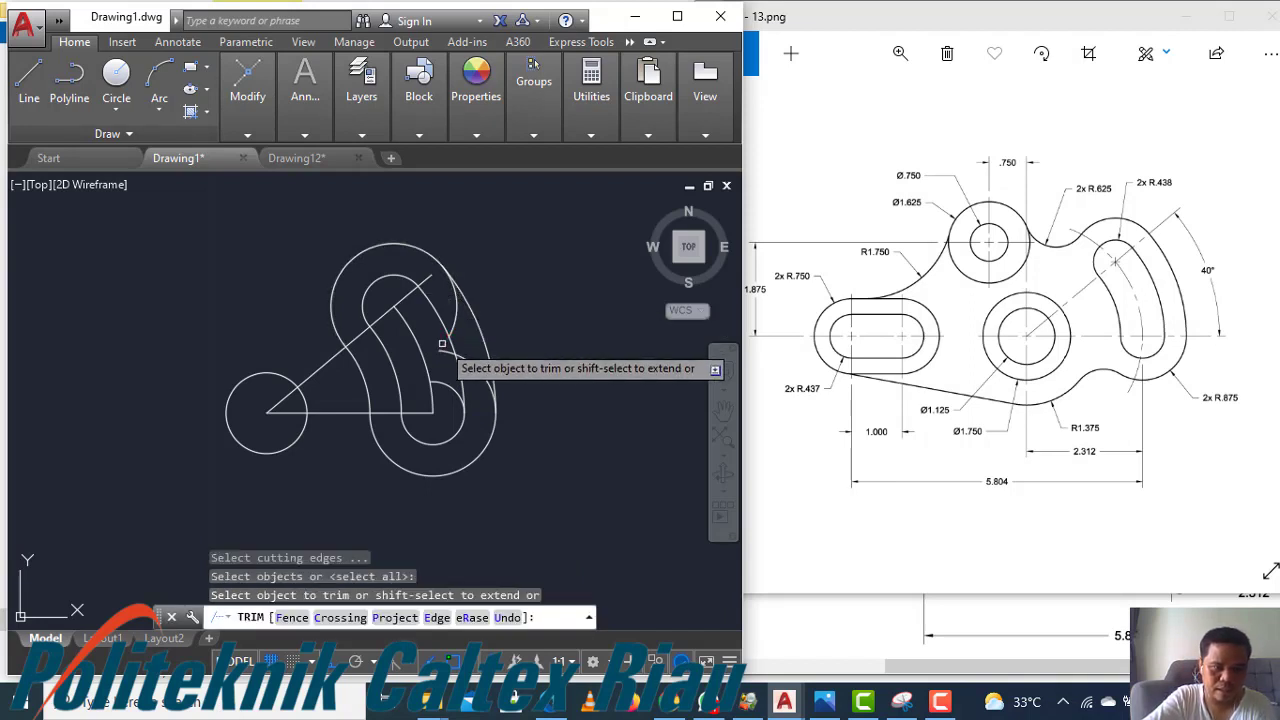
left_click(441, 342)
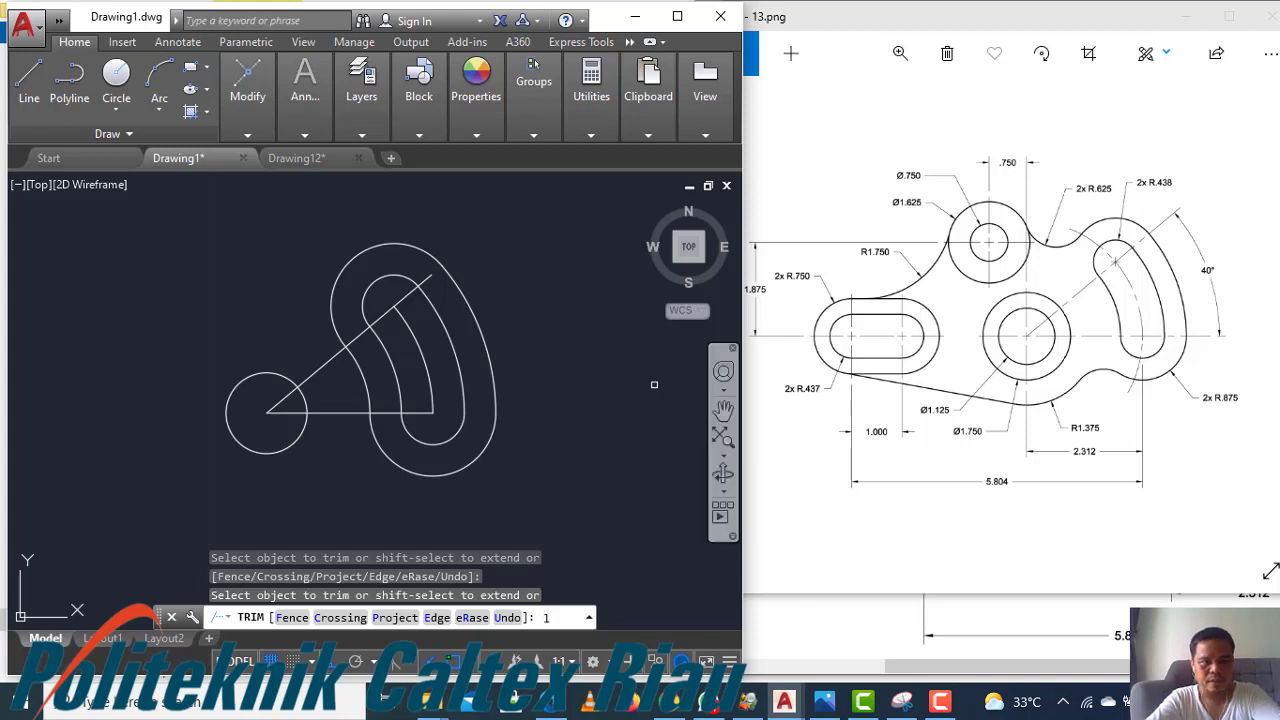
left_click(441, 419)
key("Escape")
Draw a horizontal line 5.804 long leftward from the curved slot's lower centre point
type("l")
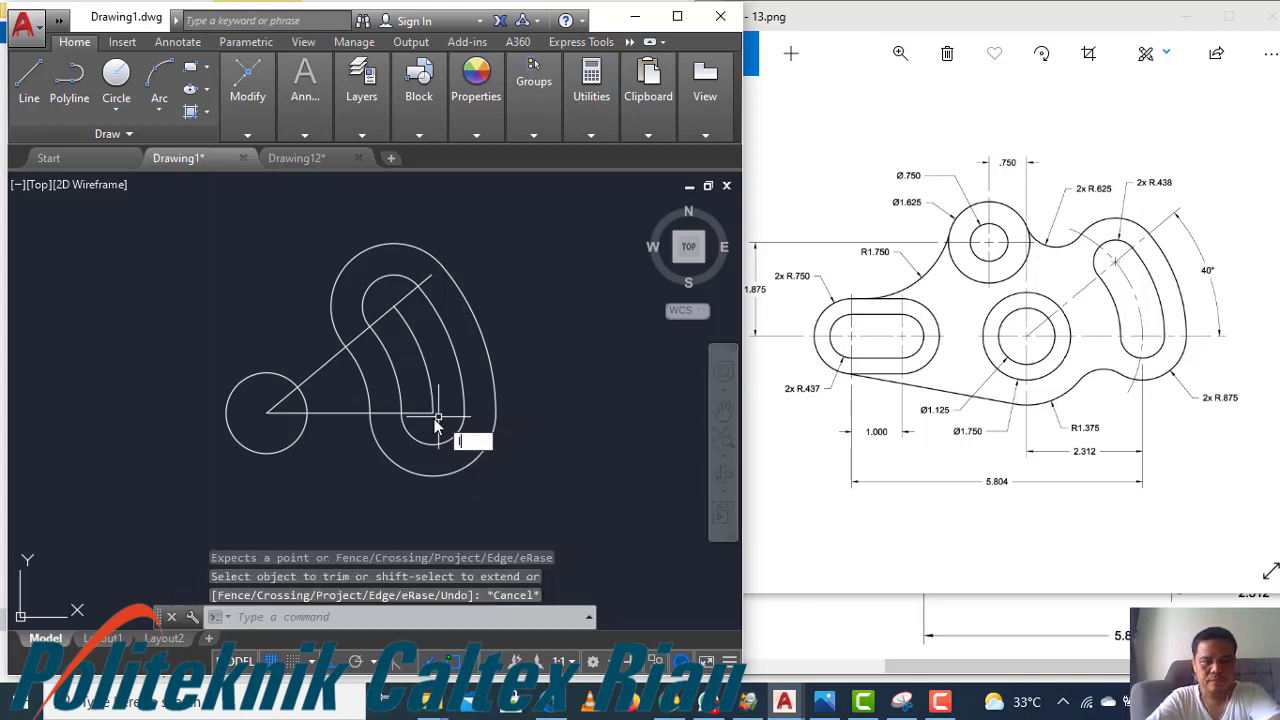
key("Return")
left_click(433, 413)
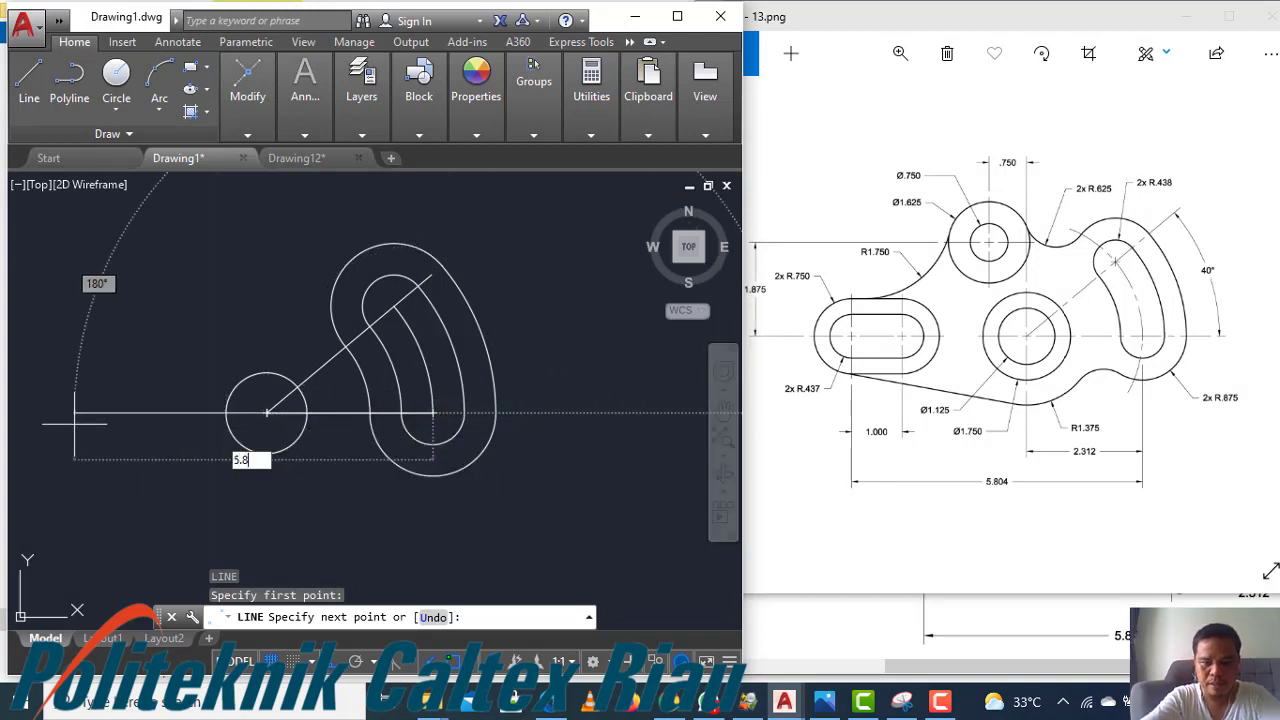
key("Return")
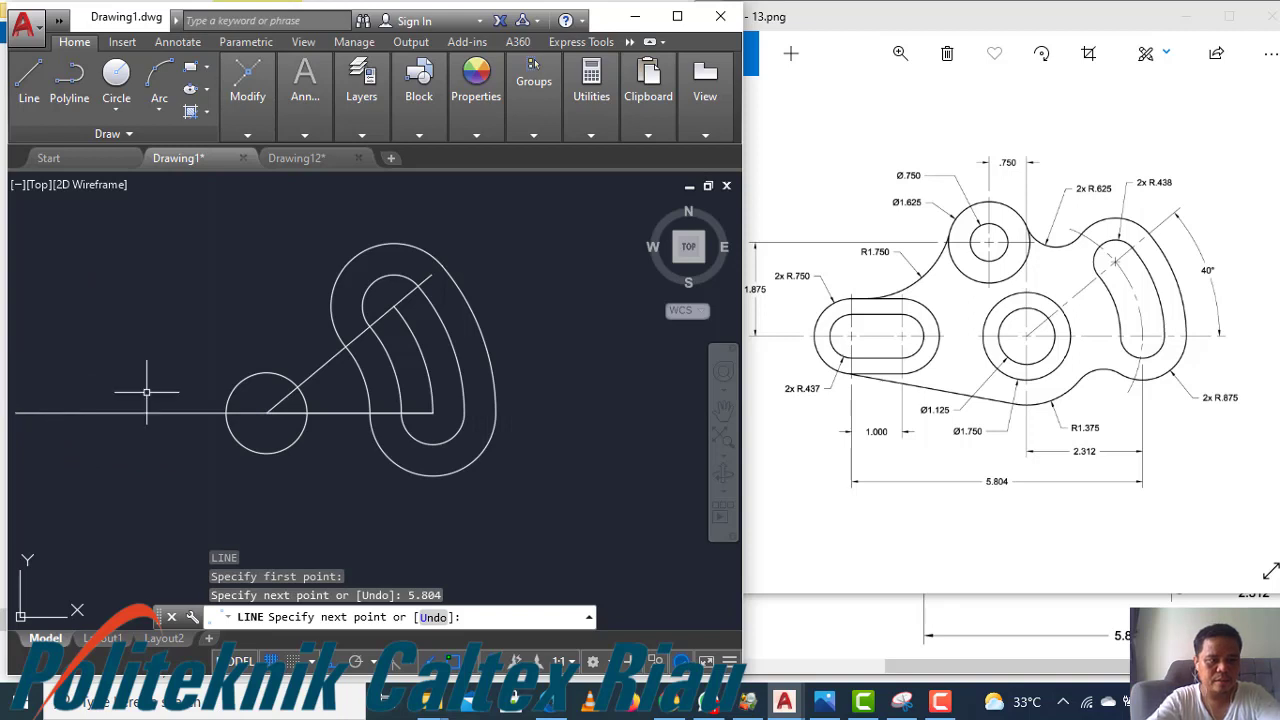
key("Return")
scroll(573, 406, "down", 2)
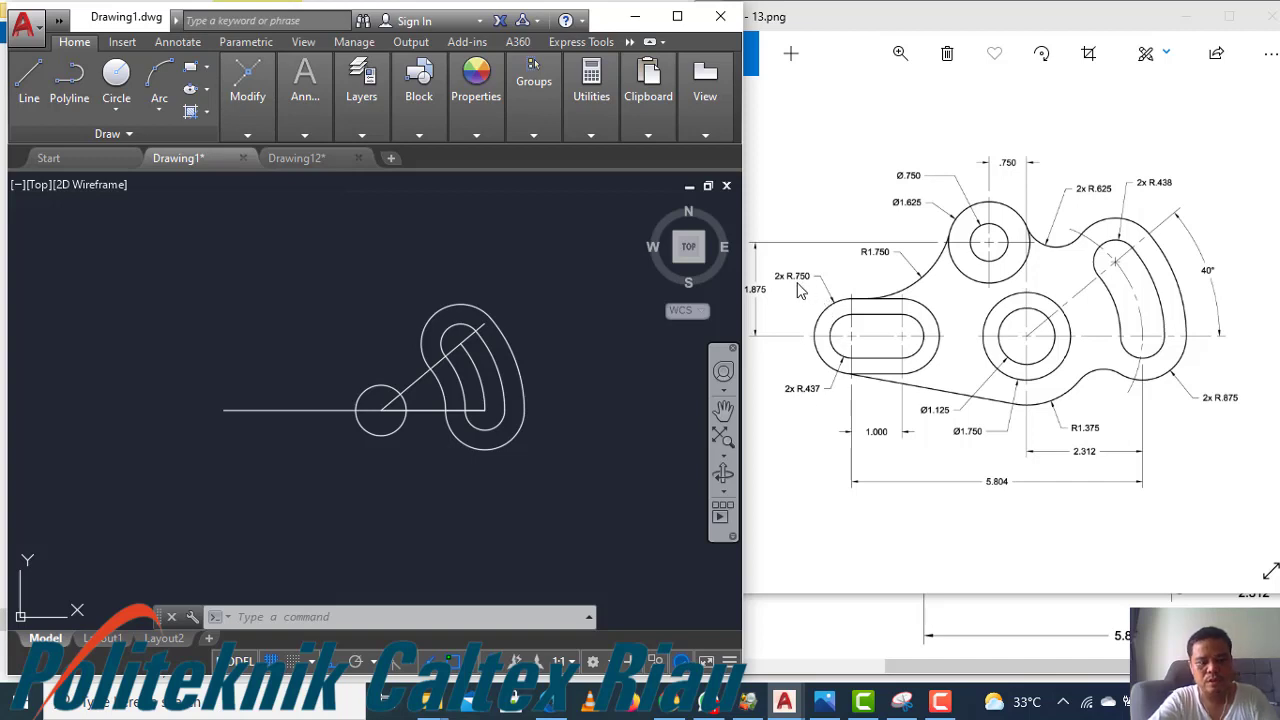
Draw a circle of radius 0.437 and a larger concentric outer circle at the new line's left end
type("c")
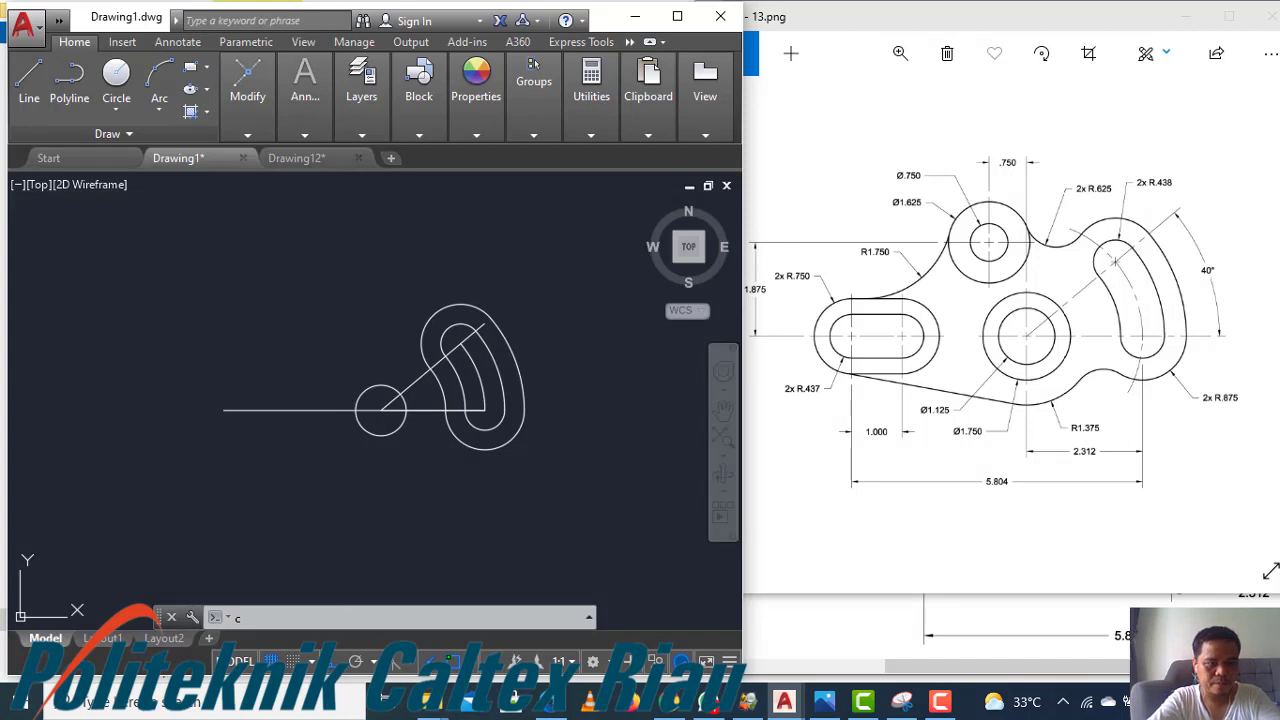
key("Return")
left_click(224, 410)
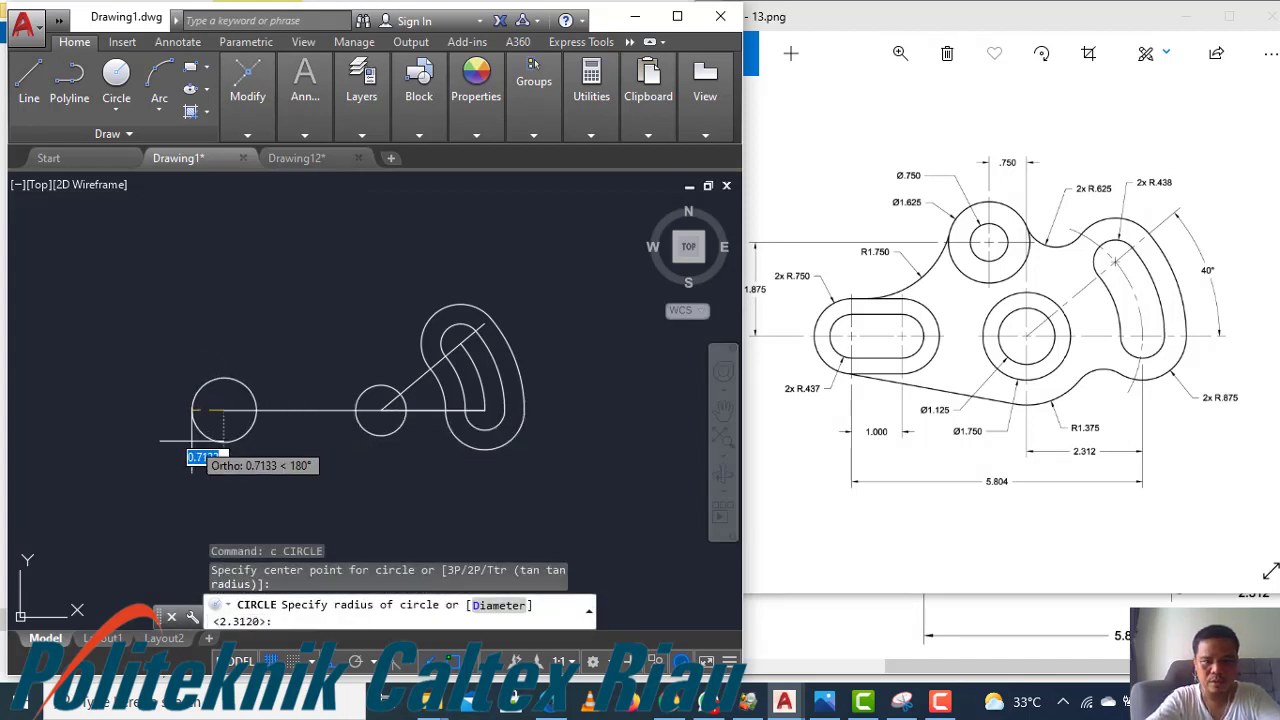
type("0.")
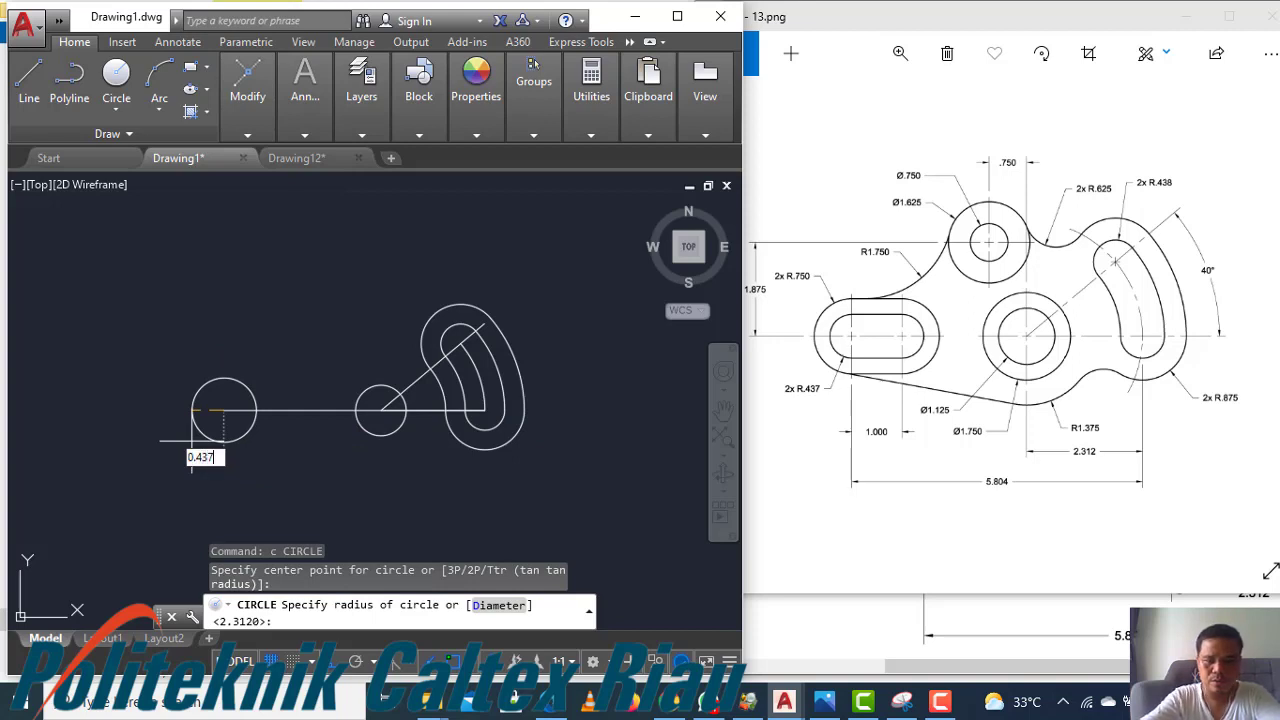
type("437")
key("Return")
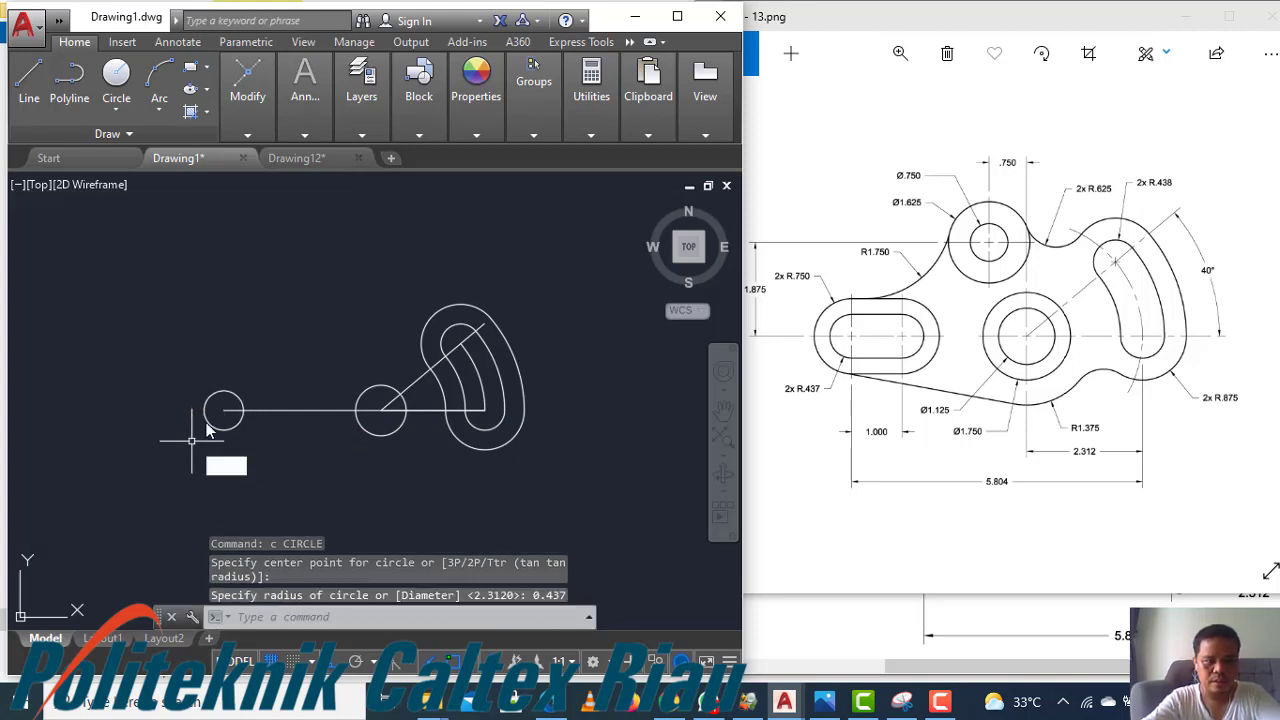
key("Return")
left_click(224, 410)
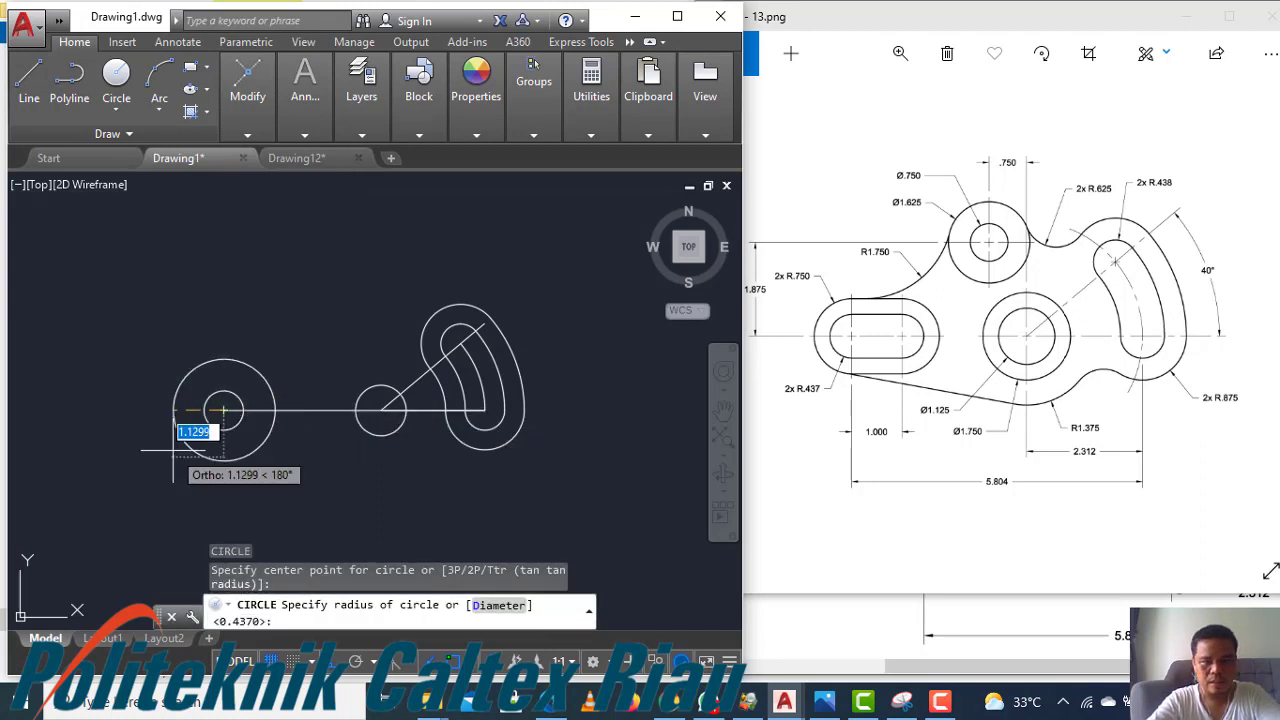
type("0.75")
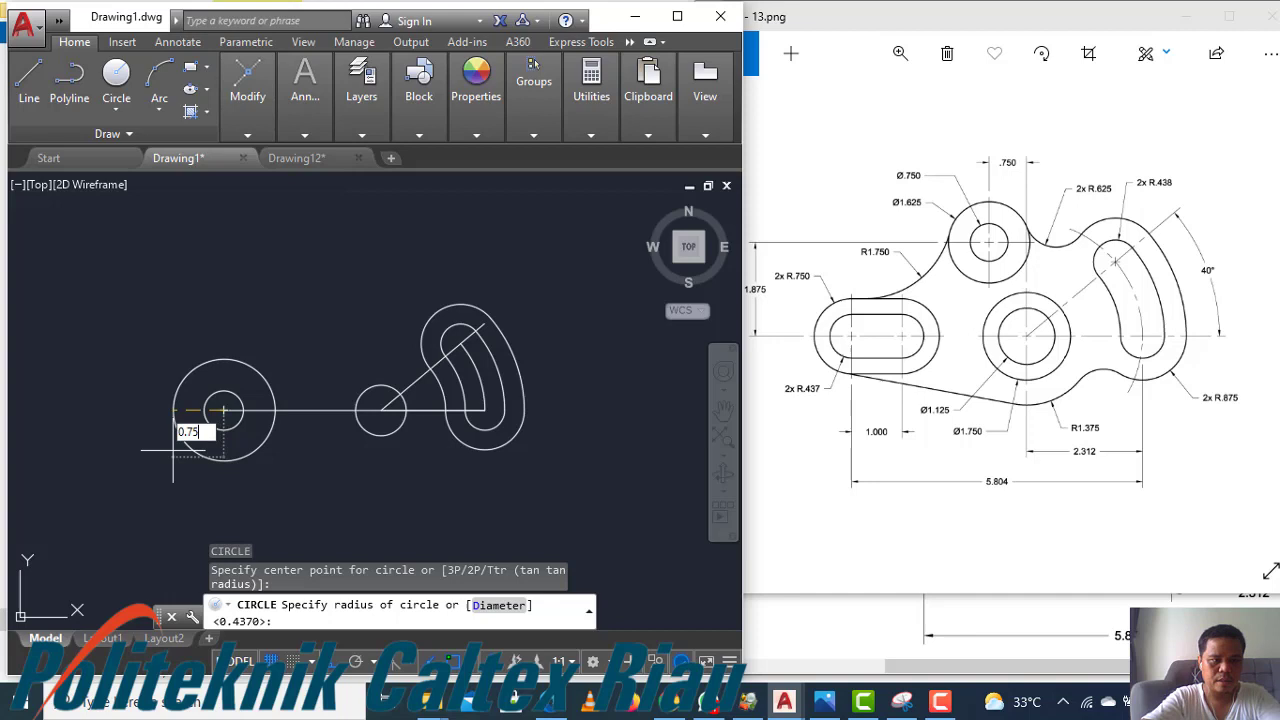
key("Return")
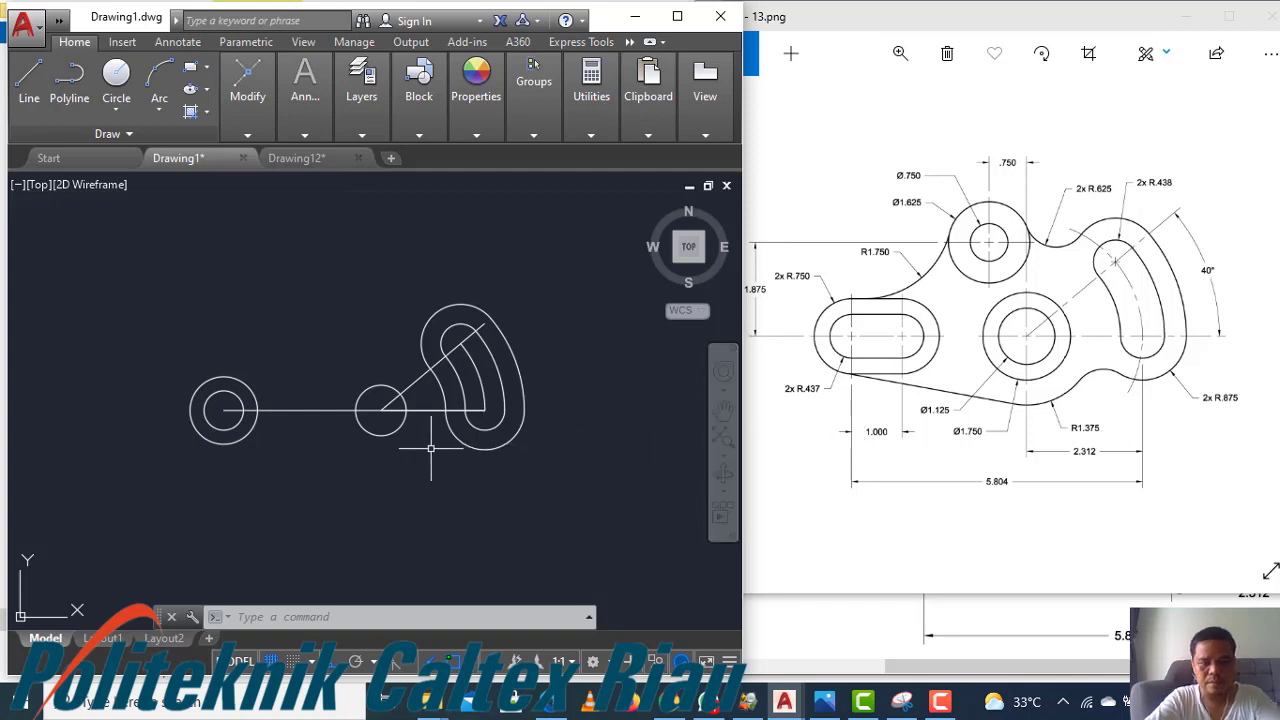
Copy both left-end circles 1 unit to the right along the line
left_click(277, 395)
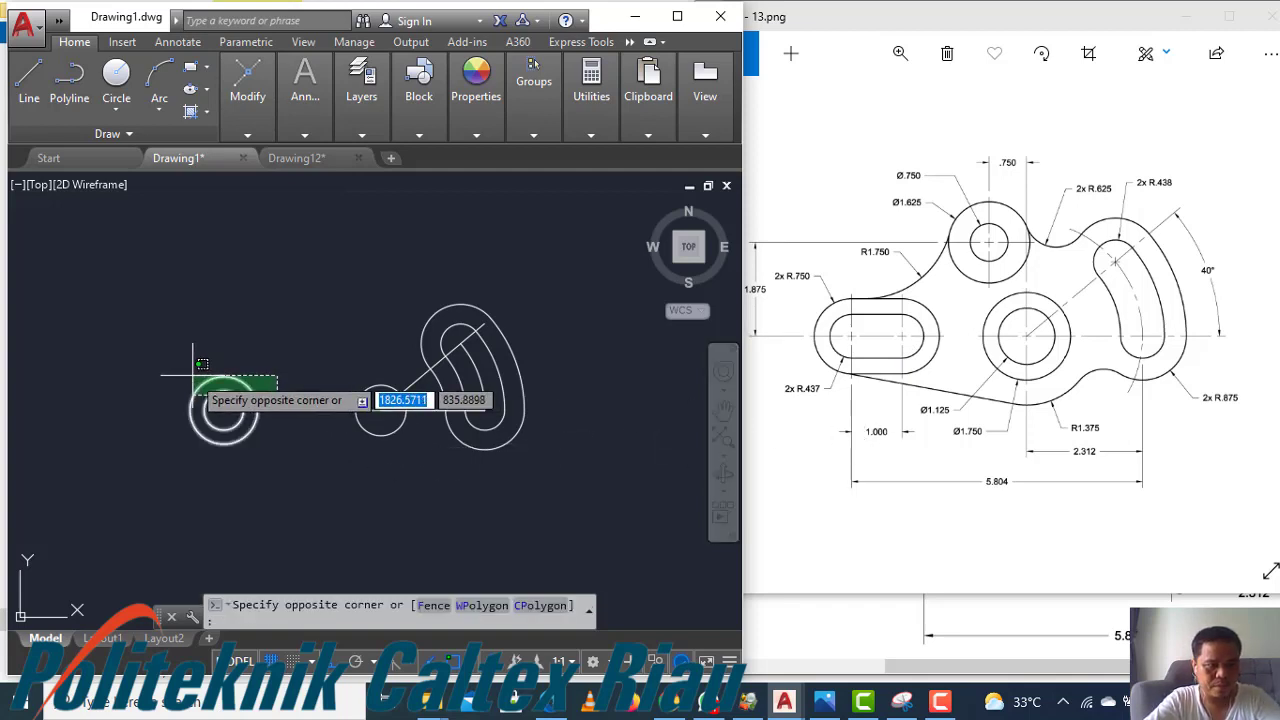
left_click(192, 376)
key("Return")
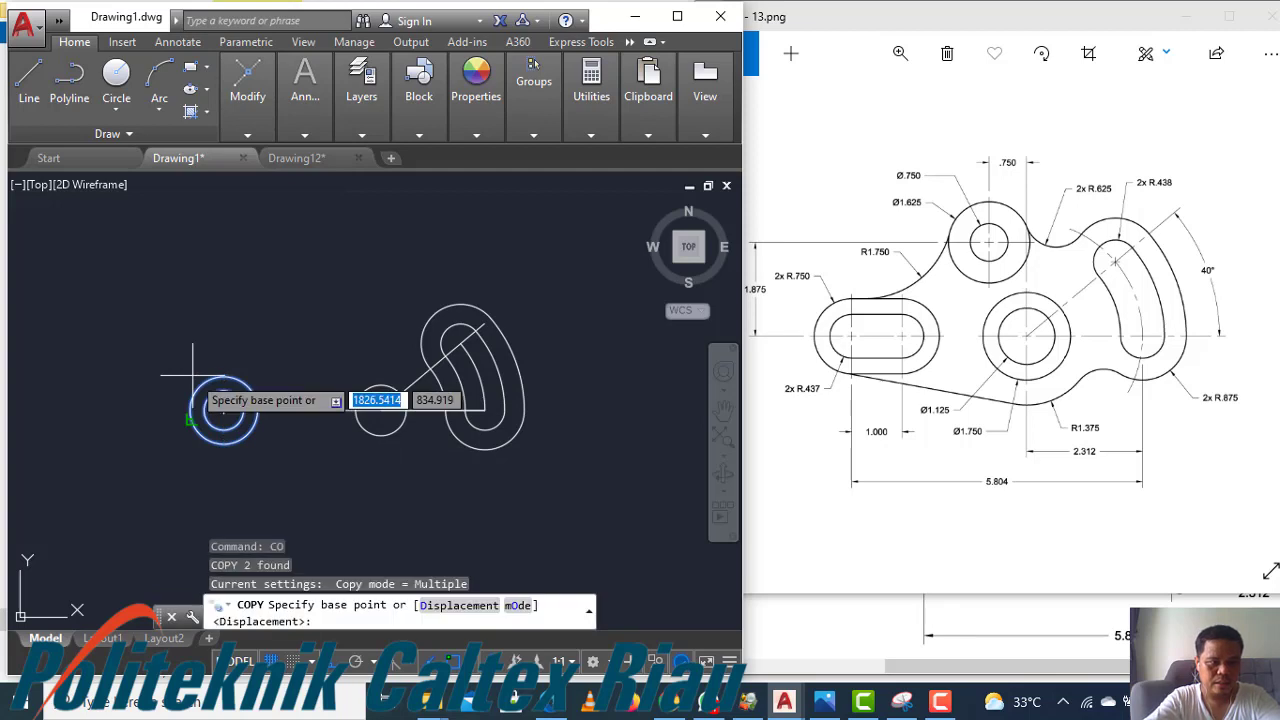
left_click(223, 410)
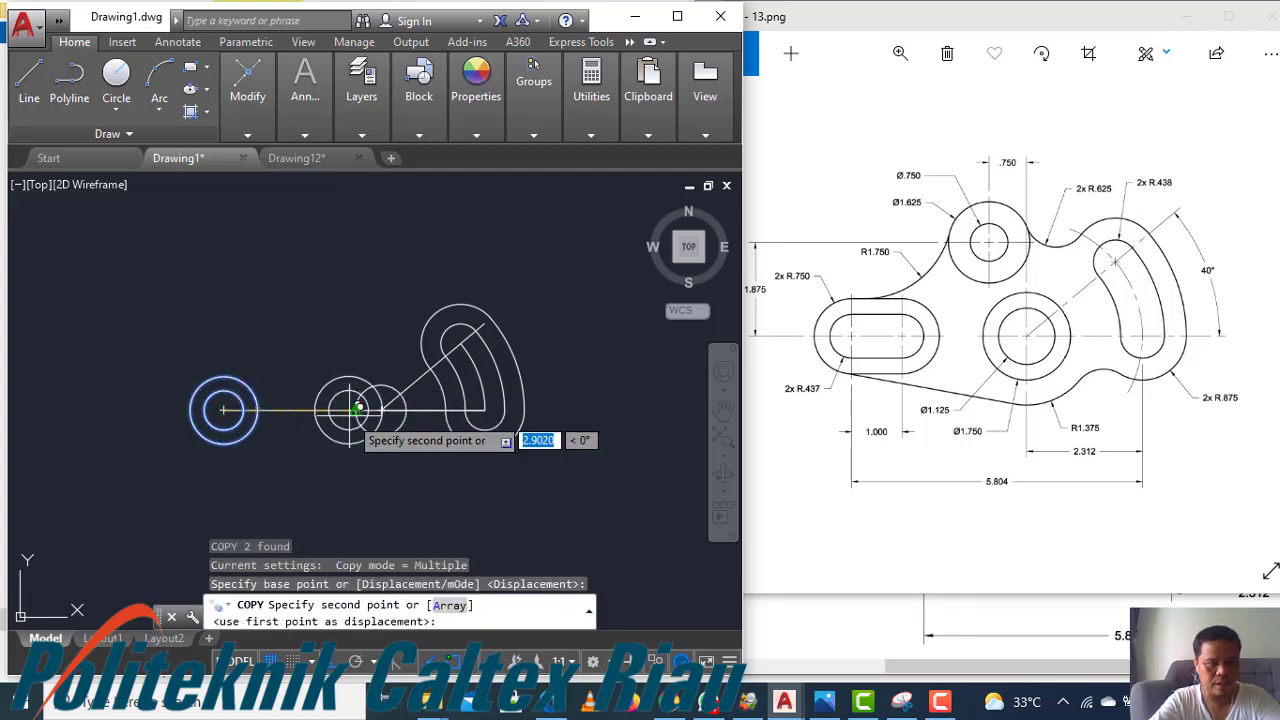
type("1")
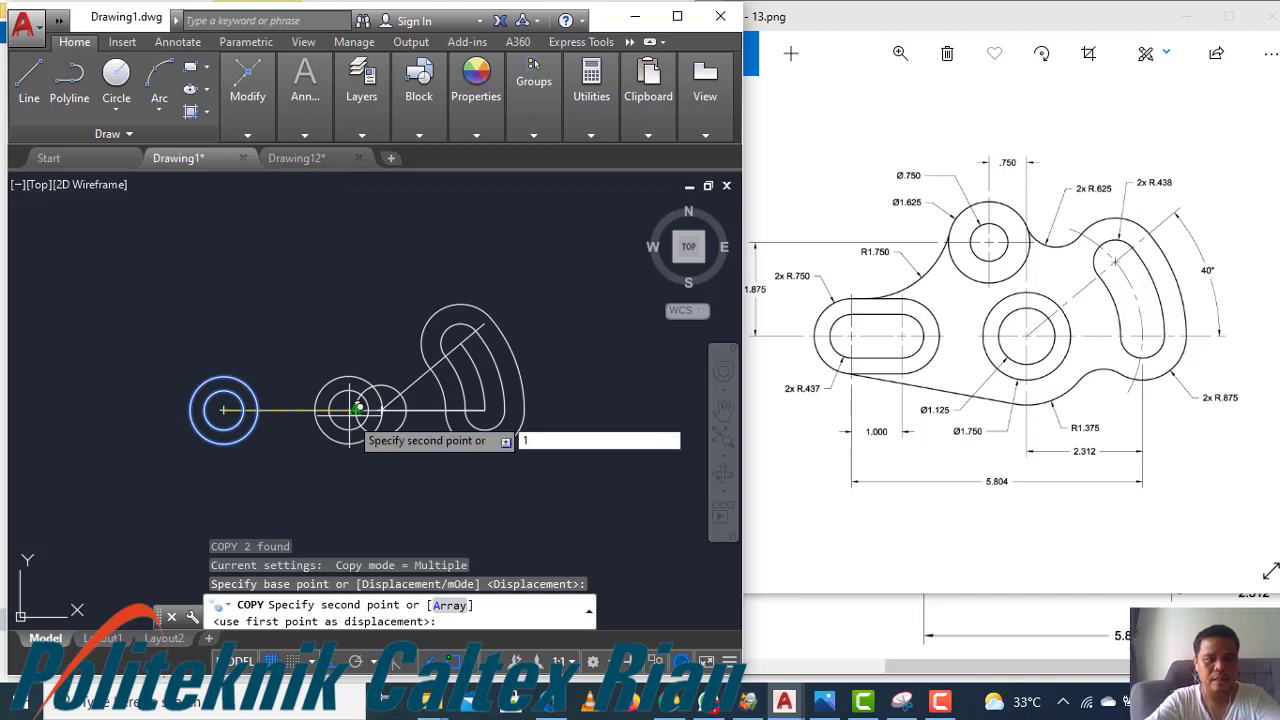
key("Return")
key("Escape")
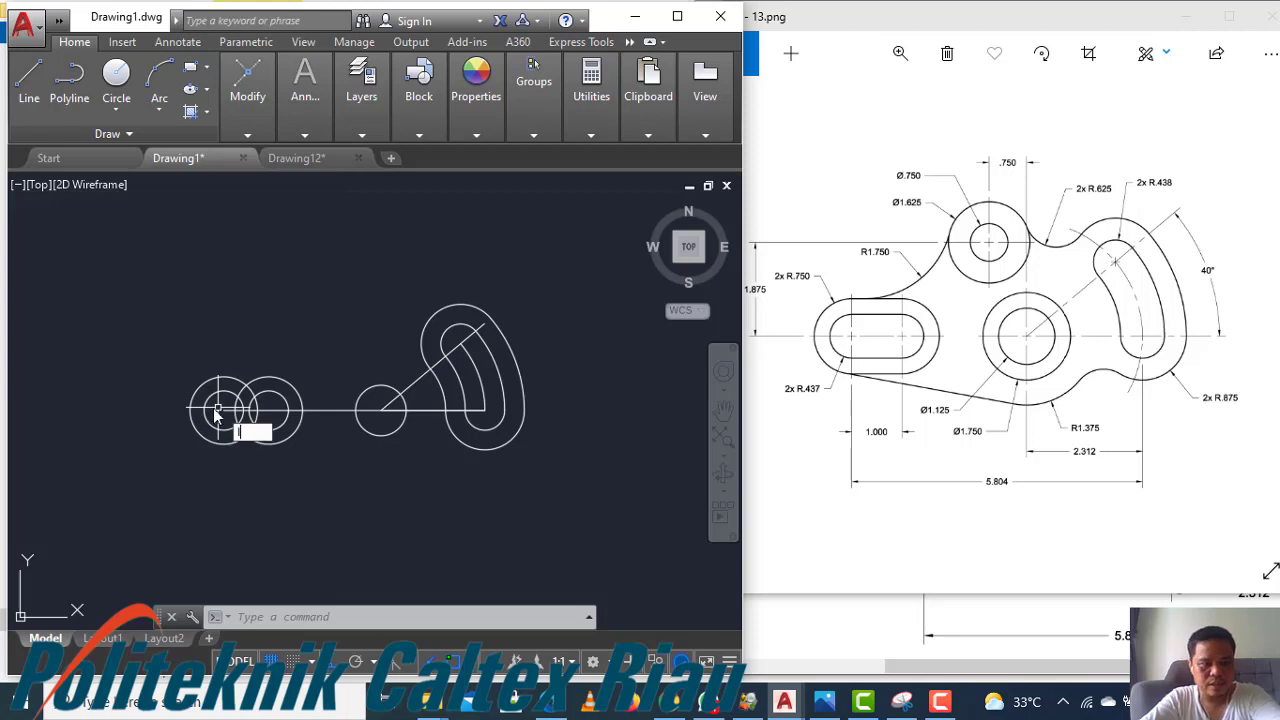
Draw vertical lines up and down from the left circles' centre
key("Return")
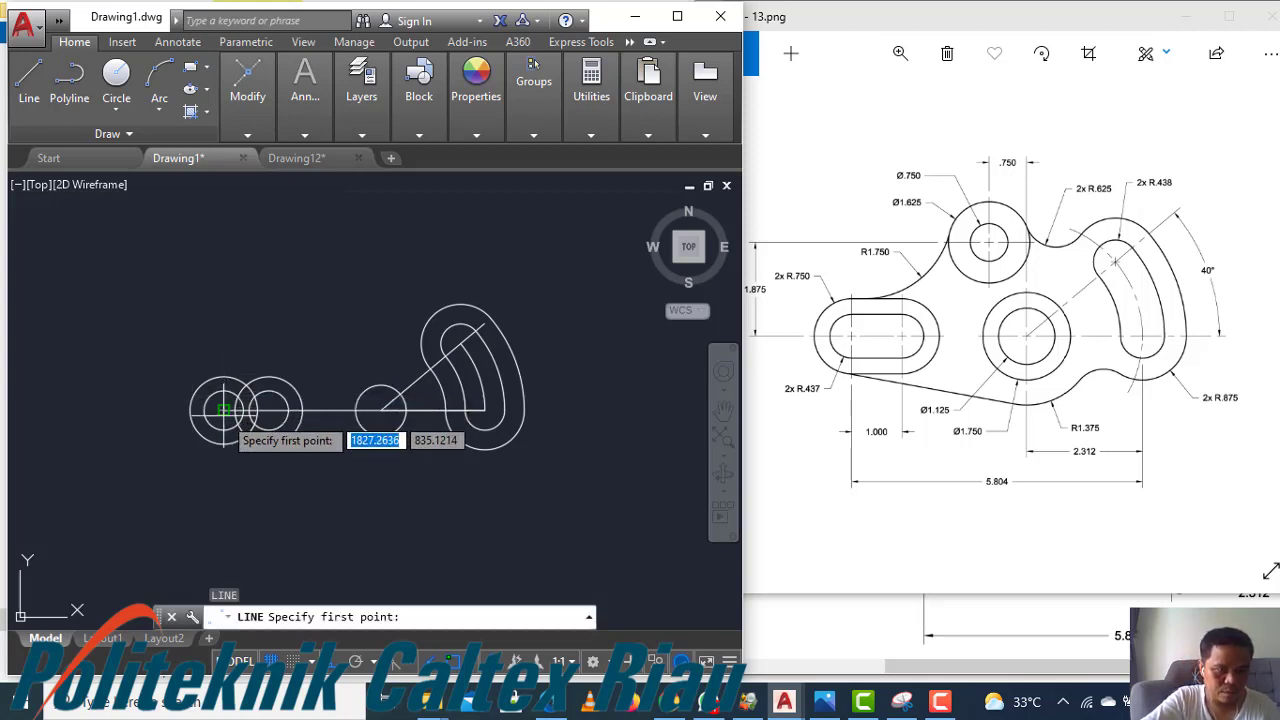
key("Escape")
key("Return")
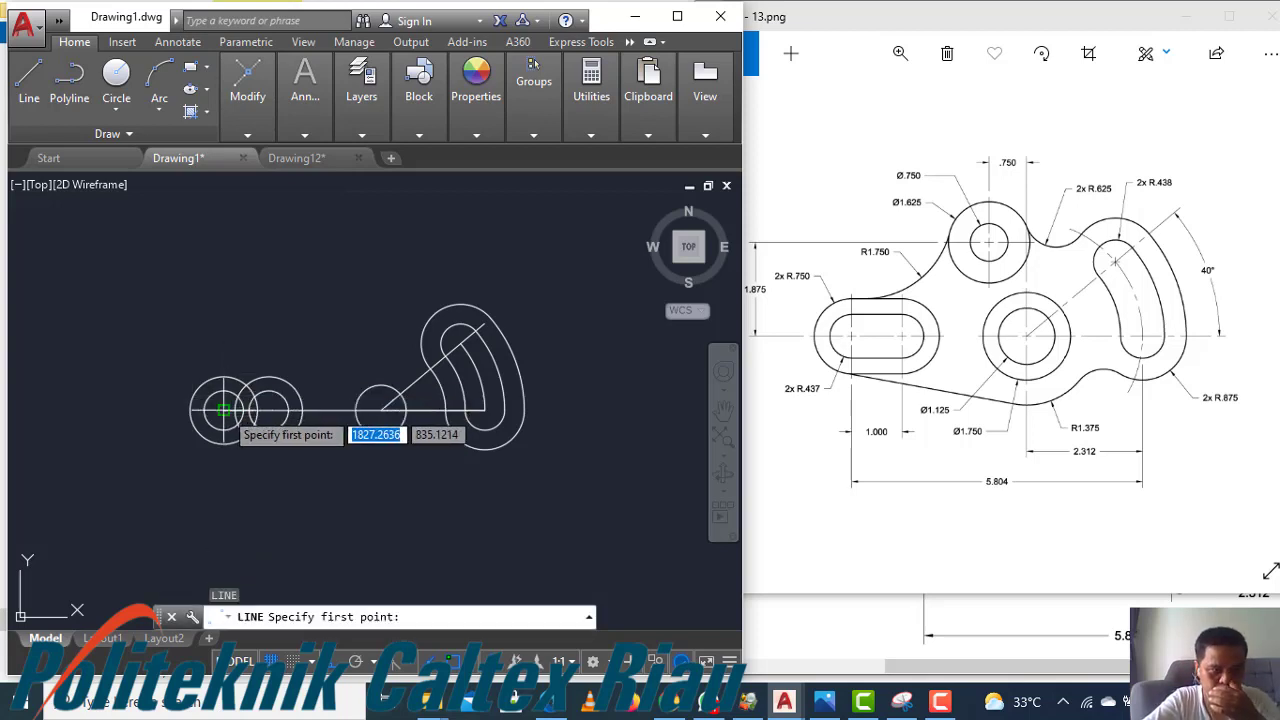
left_click(223, 409)
left_click(224, 350)
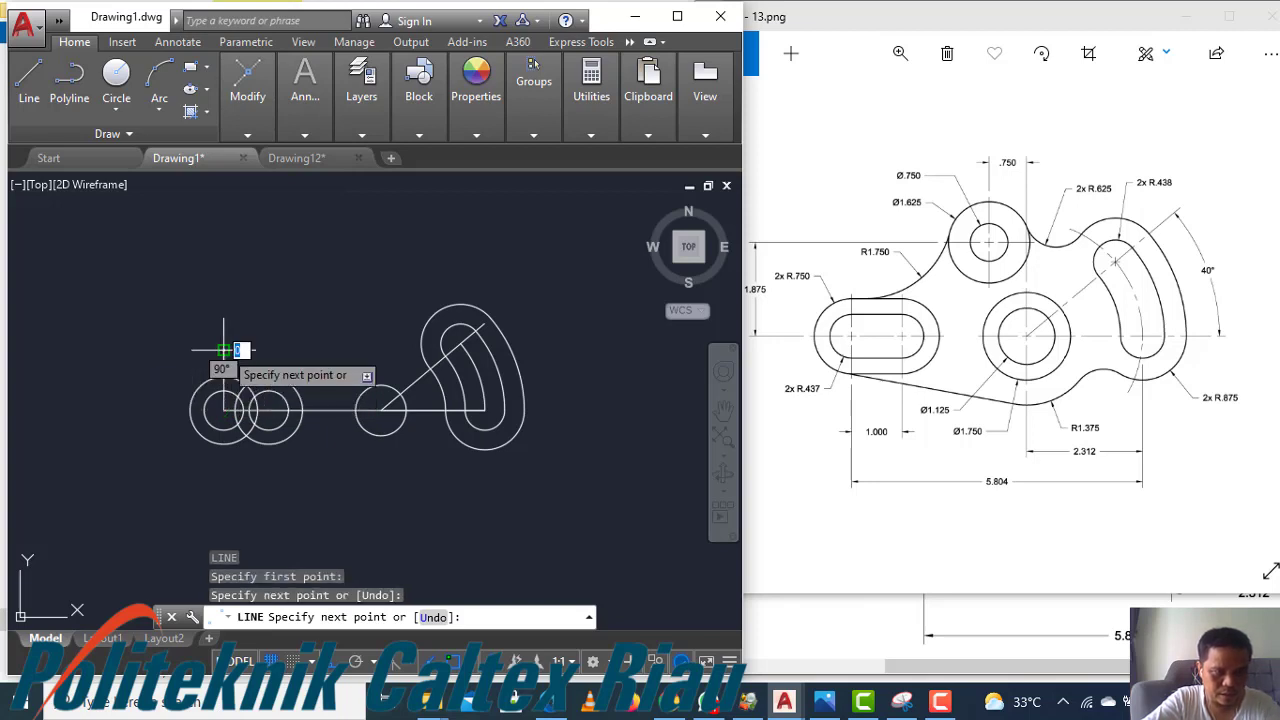
key("Escape")
key("Return")
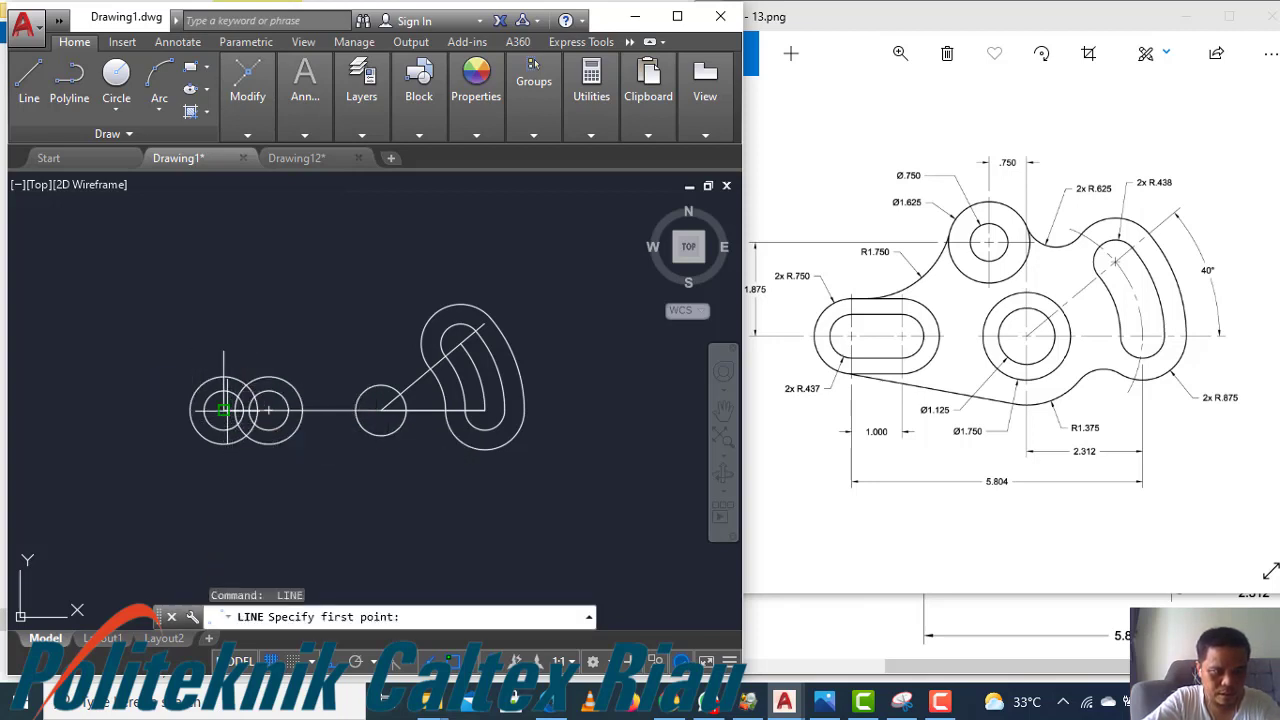
left_click(224, 409)
left_click(224, 450)
key("Return")
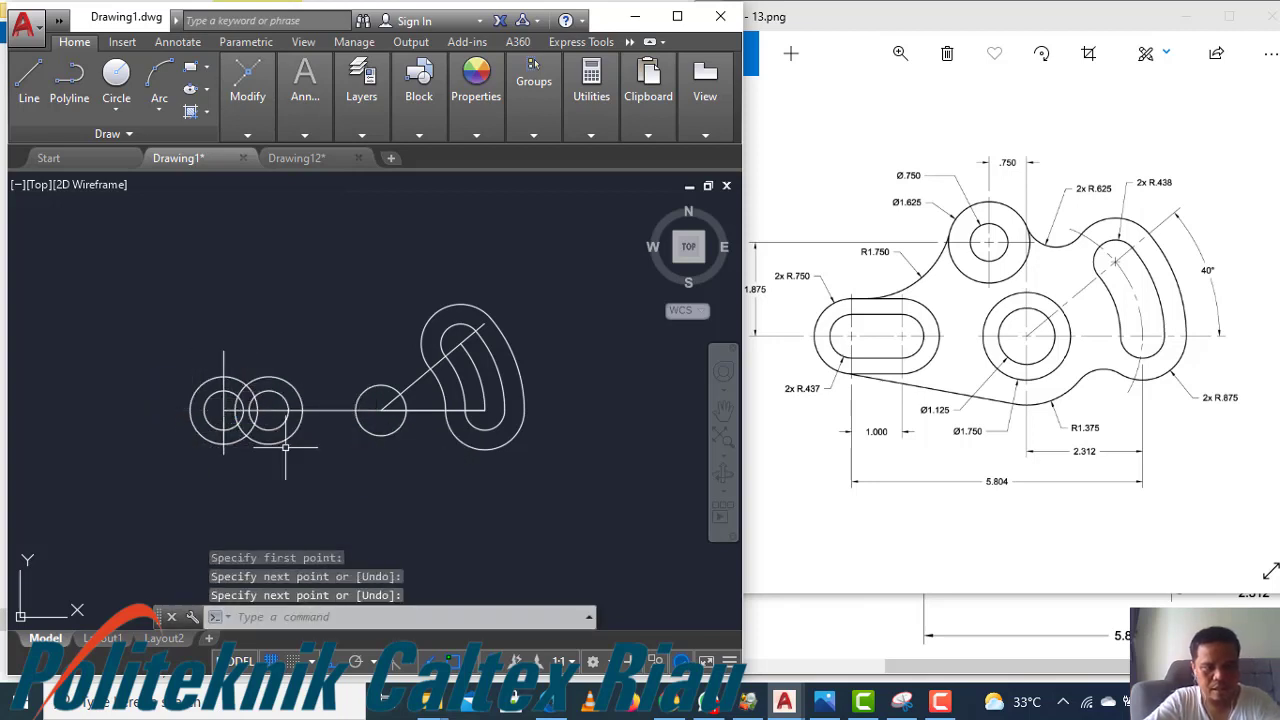
Draw vertical lines up and down from the copied circles' centre
key("Return")
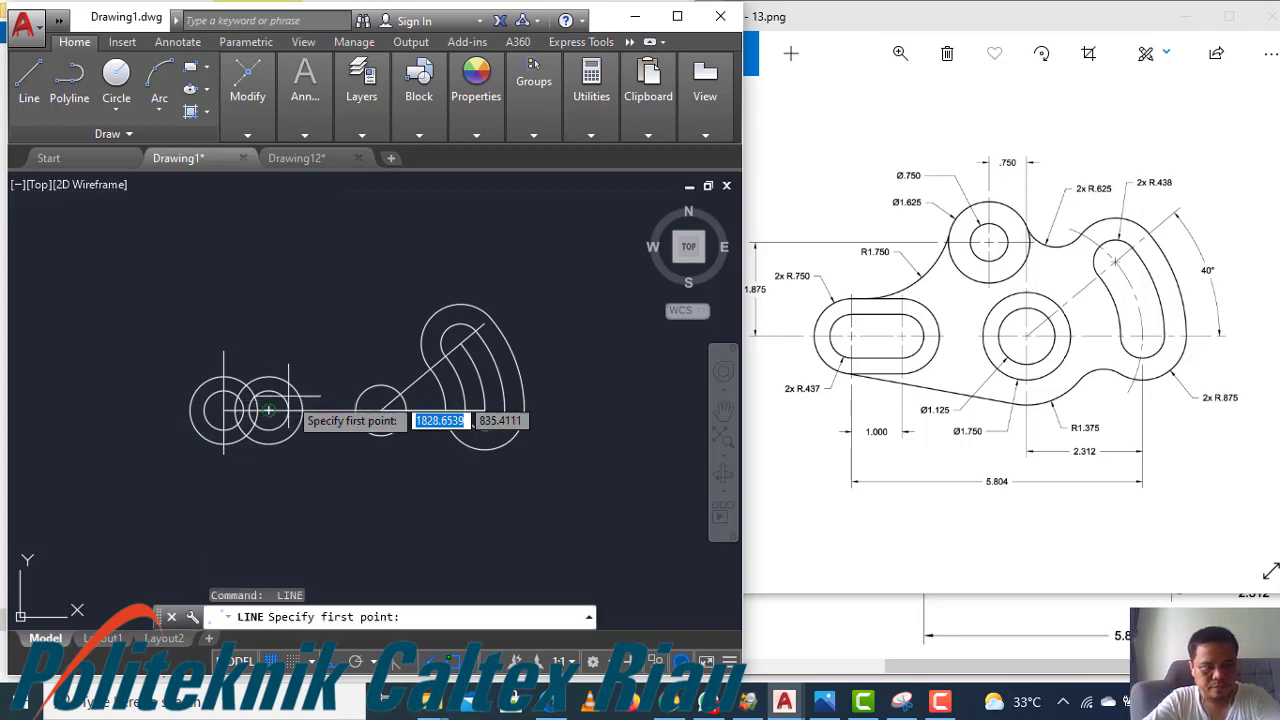
left_click(268, 409)
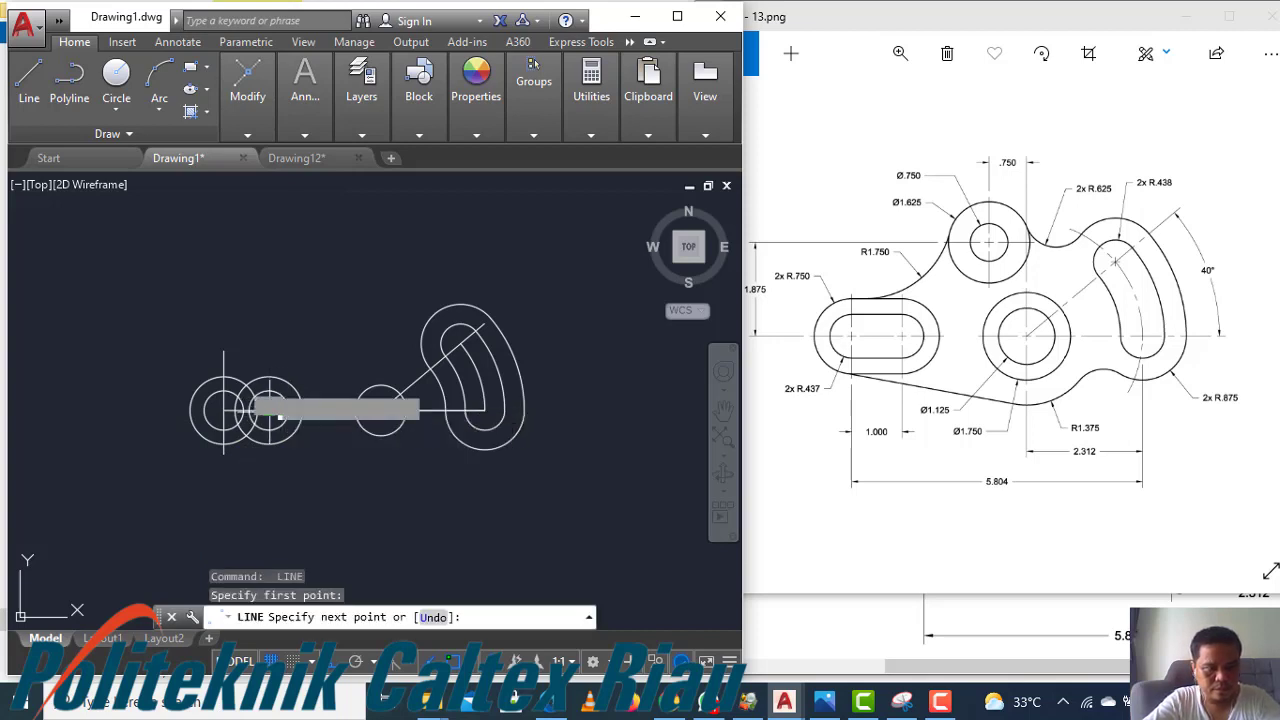
left_click(268, 358)
key("Return")
key("Return")
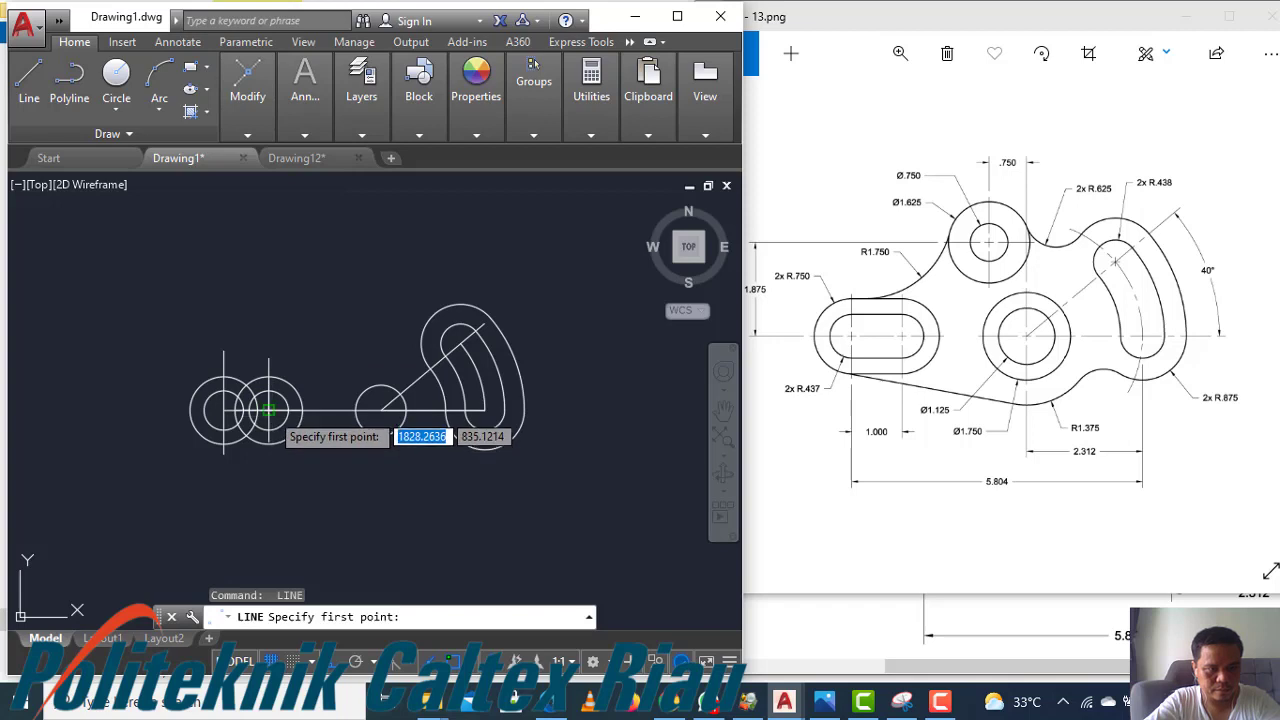
left_click(269, 411)
left_click(272, 458)
key("Return")
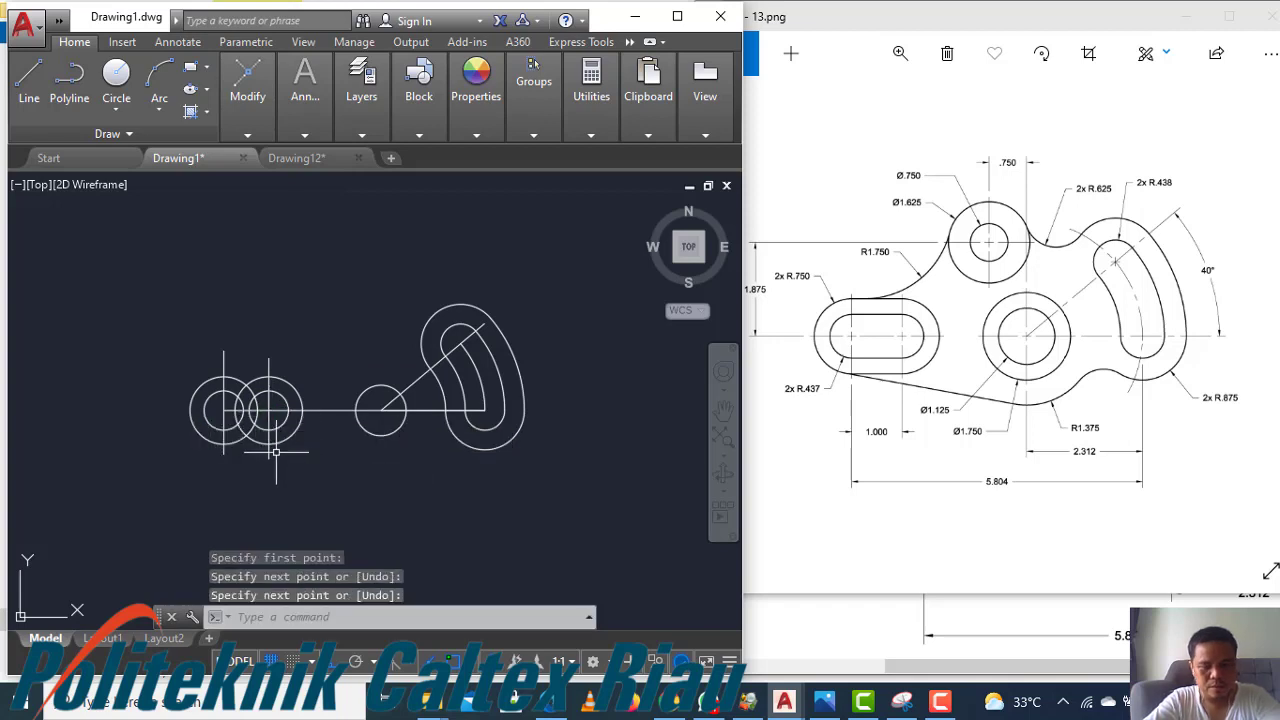
Draw a horizontal line joining the bottom points of the two outer slot circles
key("Return")
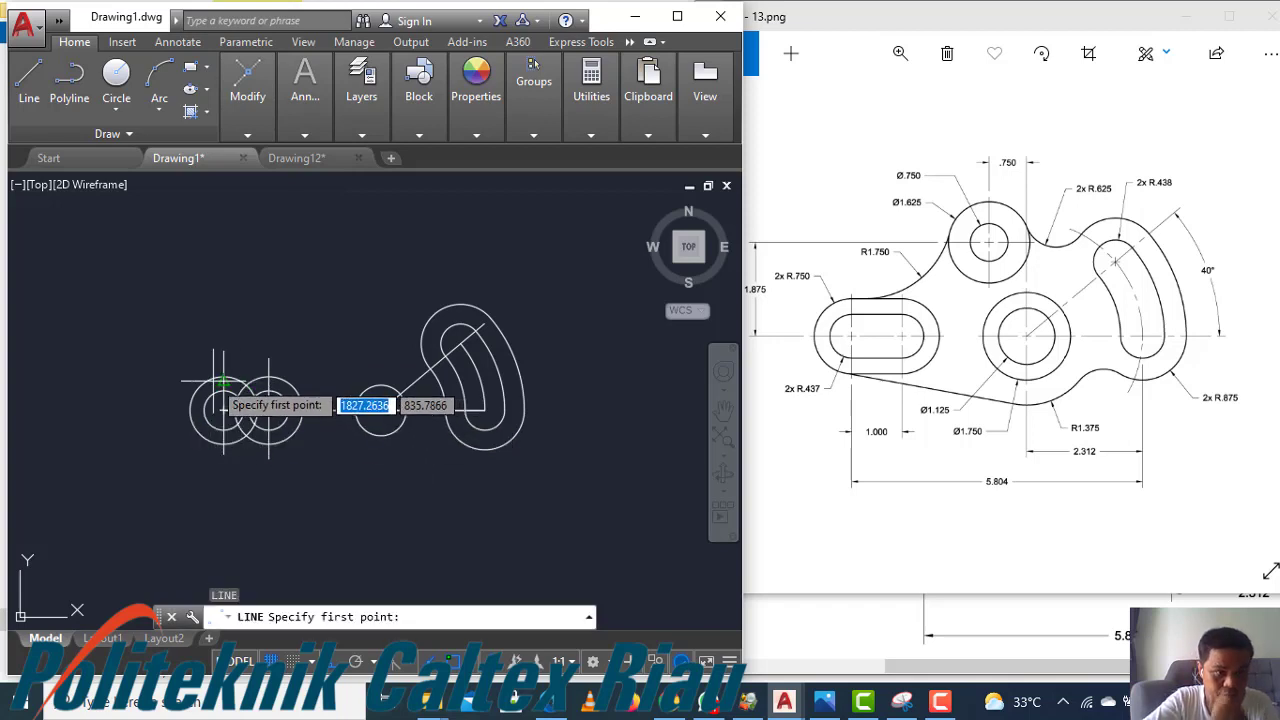
left_click(222, 376)
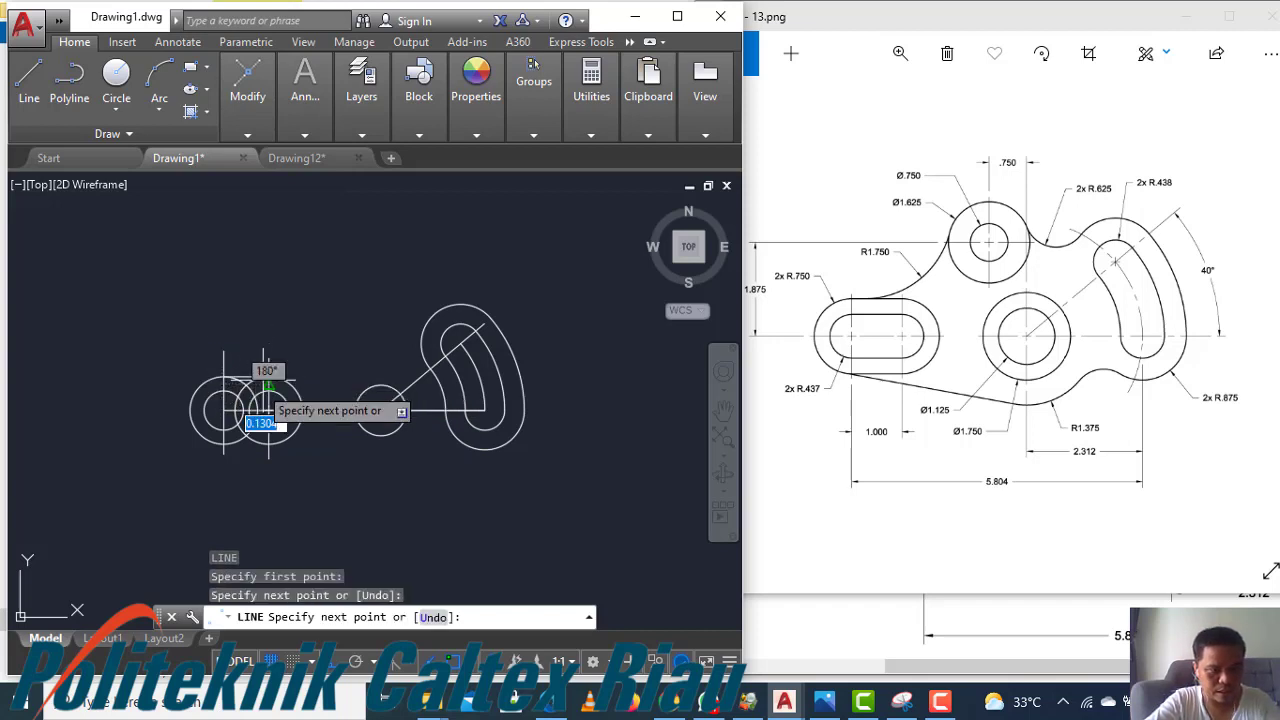
key("Return")
key("Return")
left_click(223, 443)
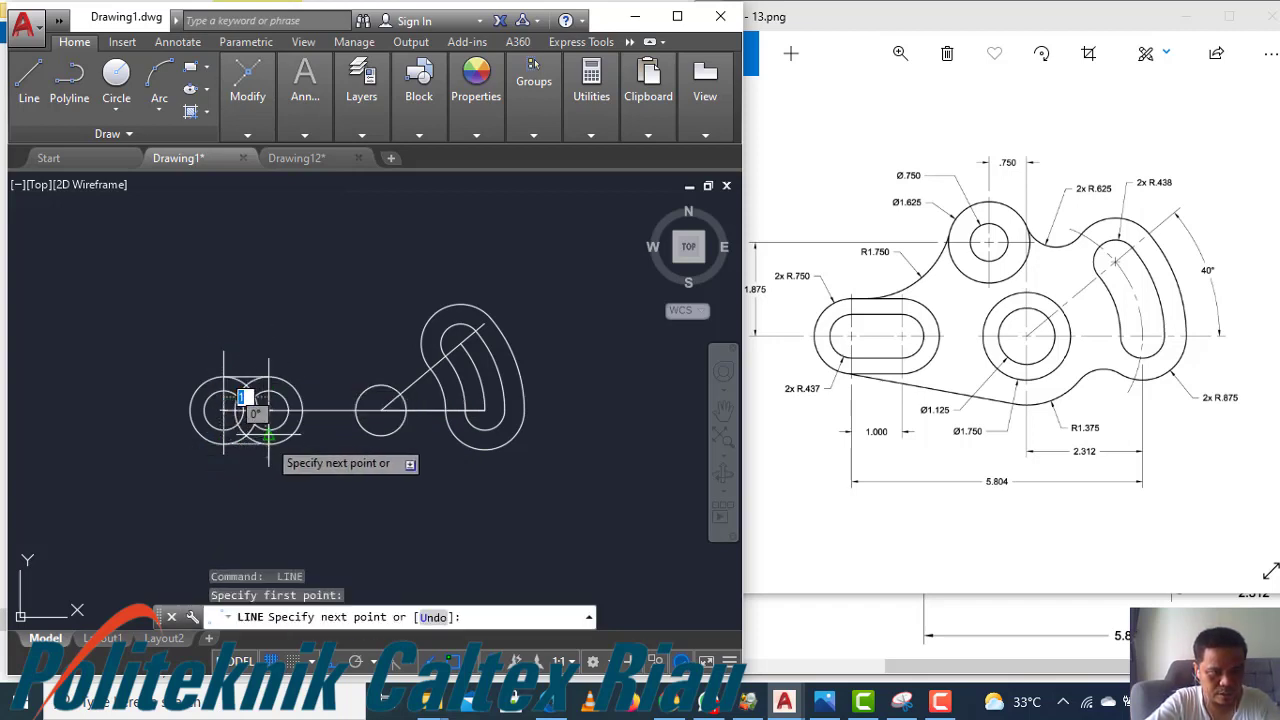
left_click(268, 443)
key("Return")
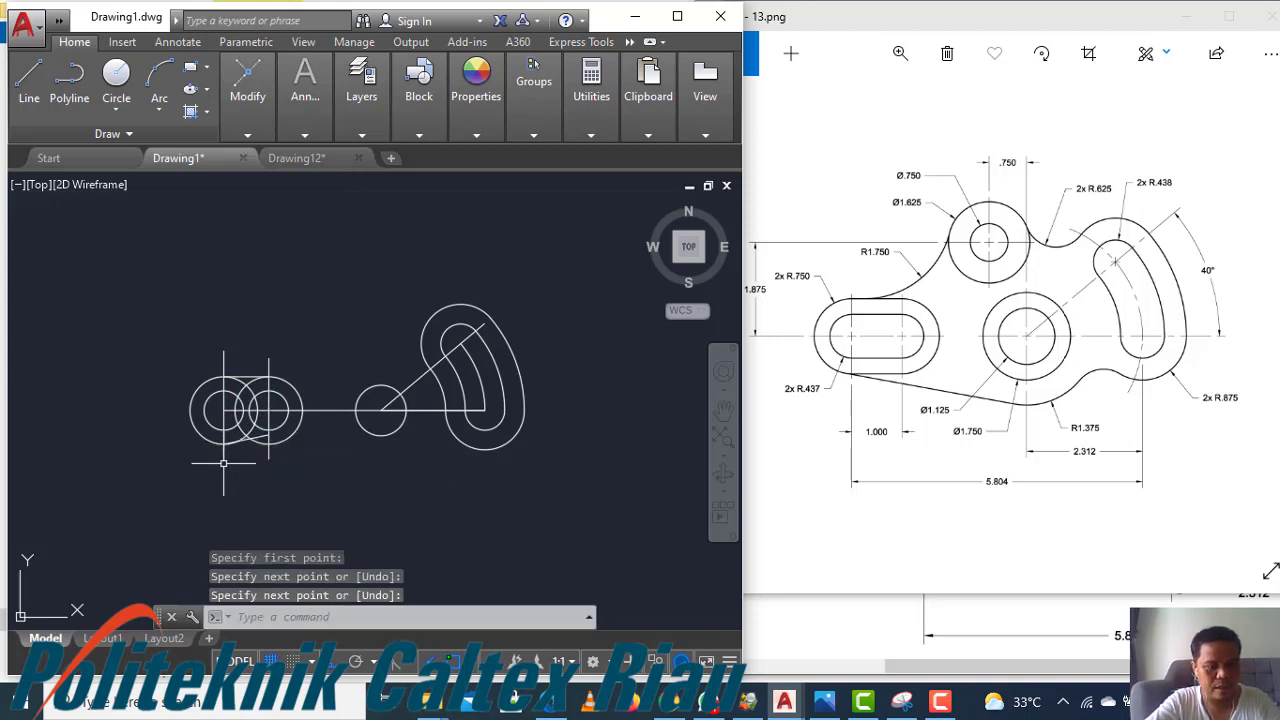
key("ctrl+z")
key("Return")
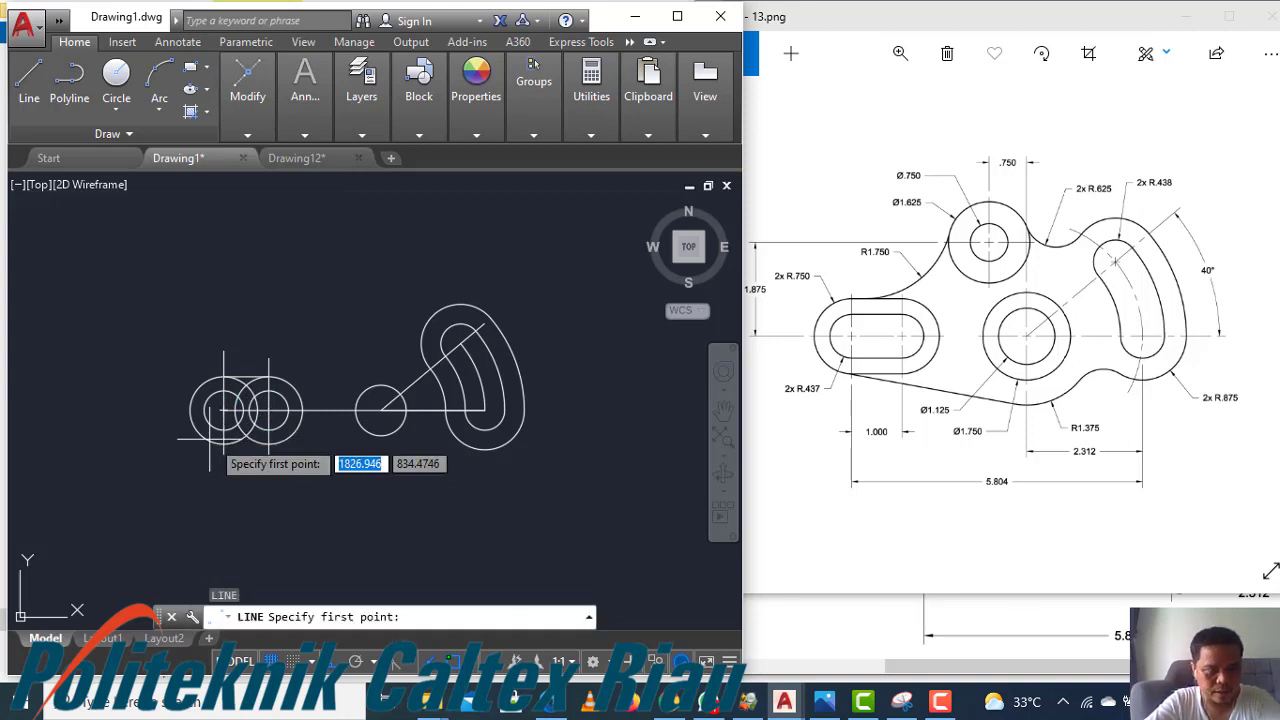
left_click(223, 443)
left_click(262, 447)
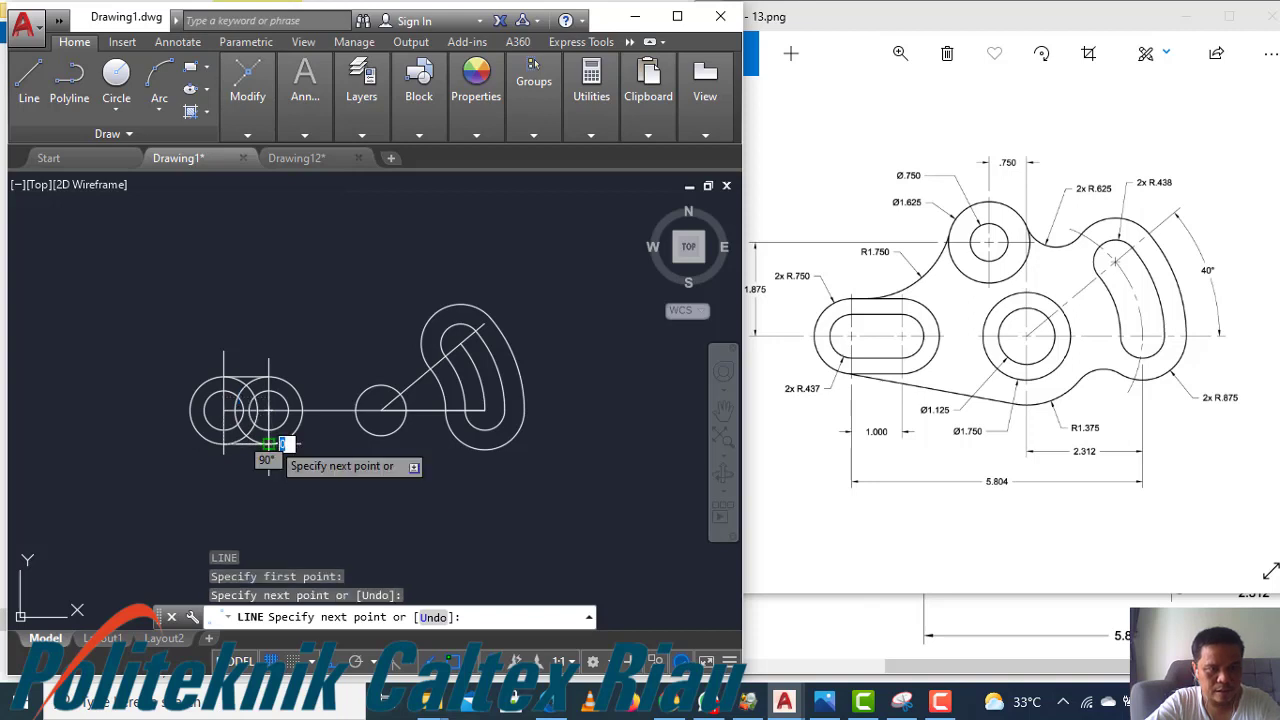
key("Return")
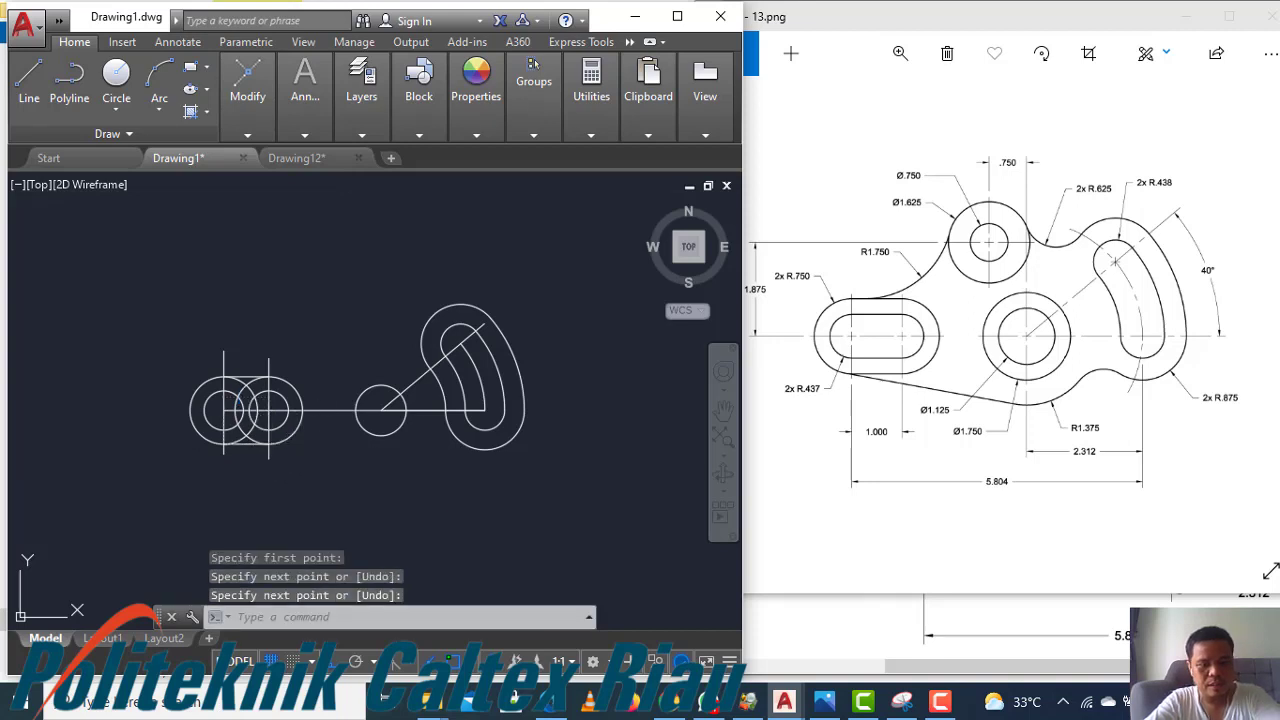
Trim the overlapping inner and outer circle portions at both ends of the left slot
type("tr")
key("Return")
key("Return")
left_click(282, 368)
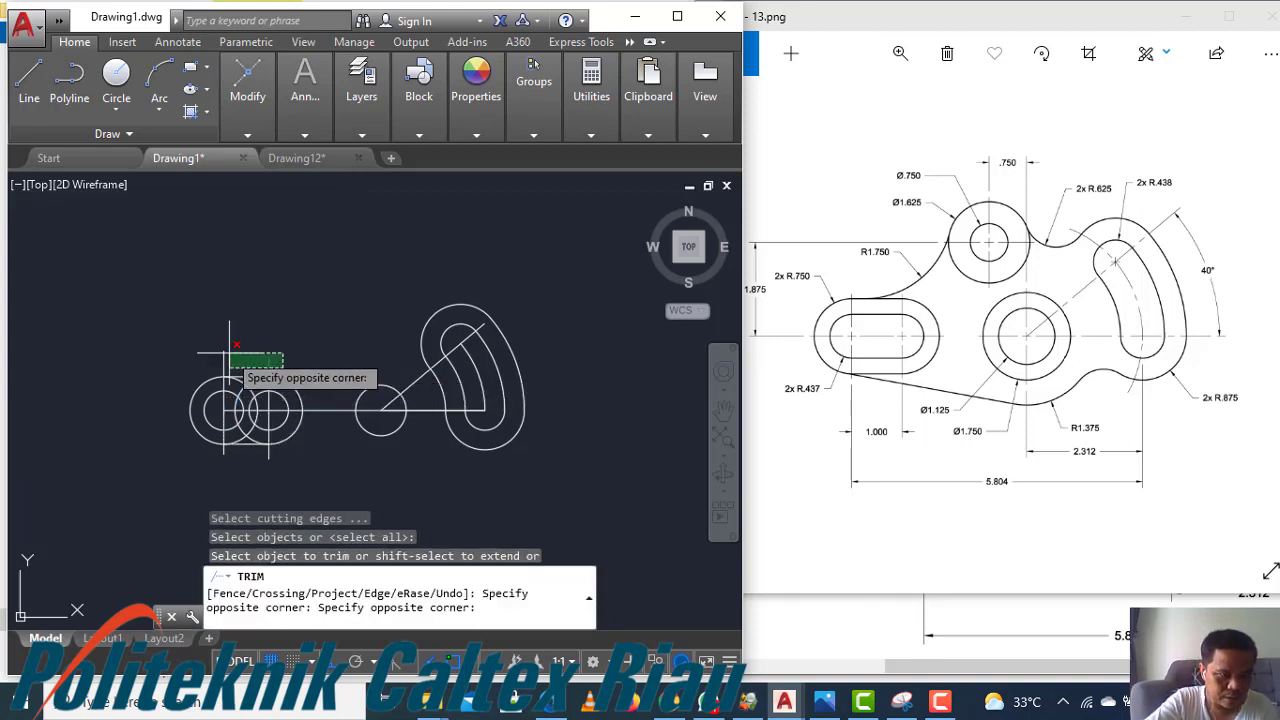
left_click(215, 357)
left_click(282, 466)
left_click(224, 446)
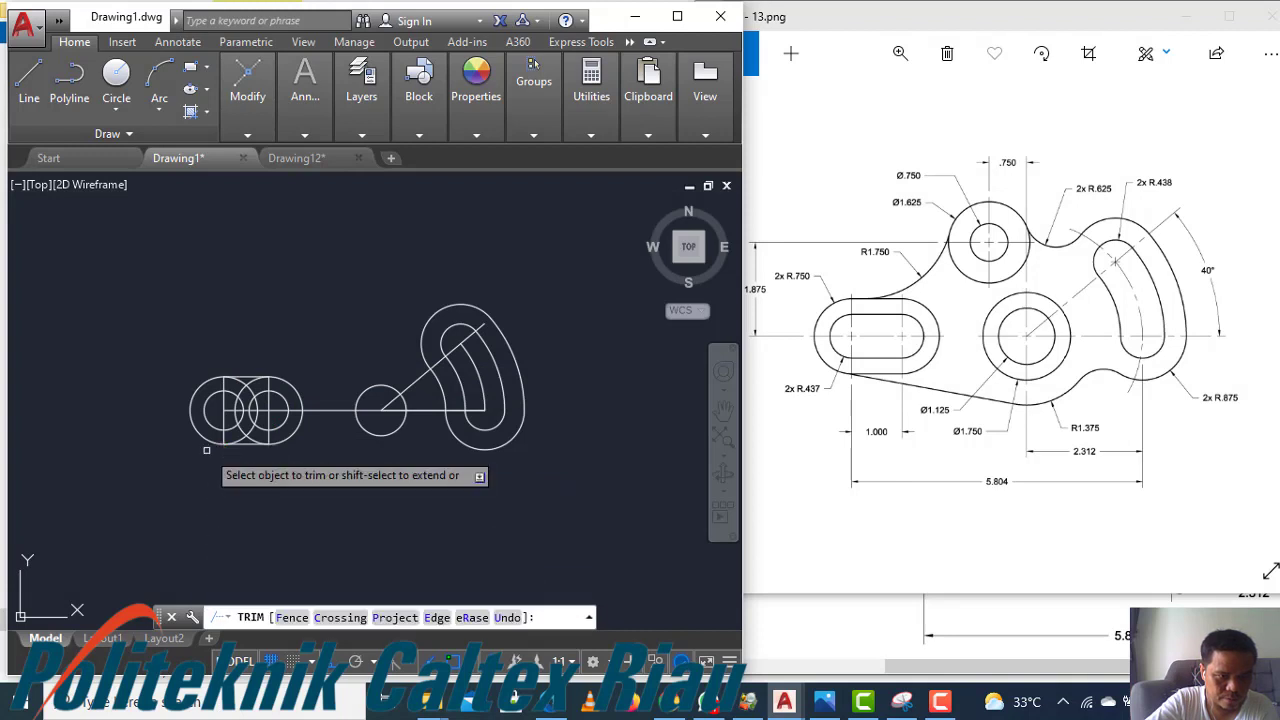
scroll(264, 431, "up", 2)
left_click(264, 431)
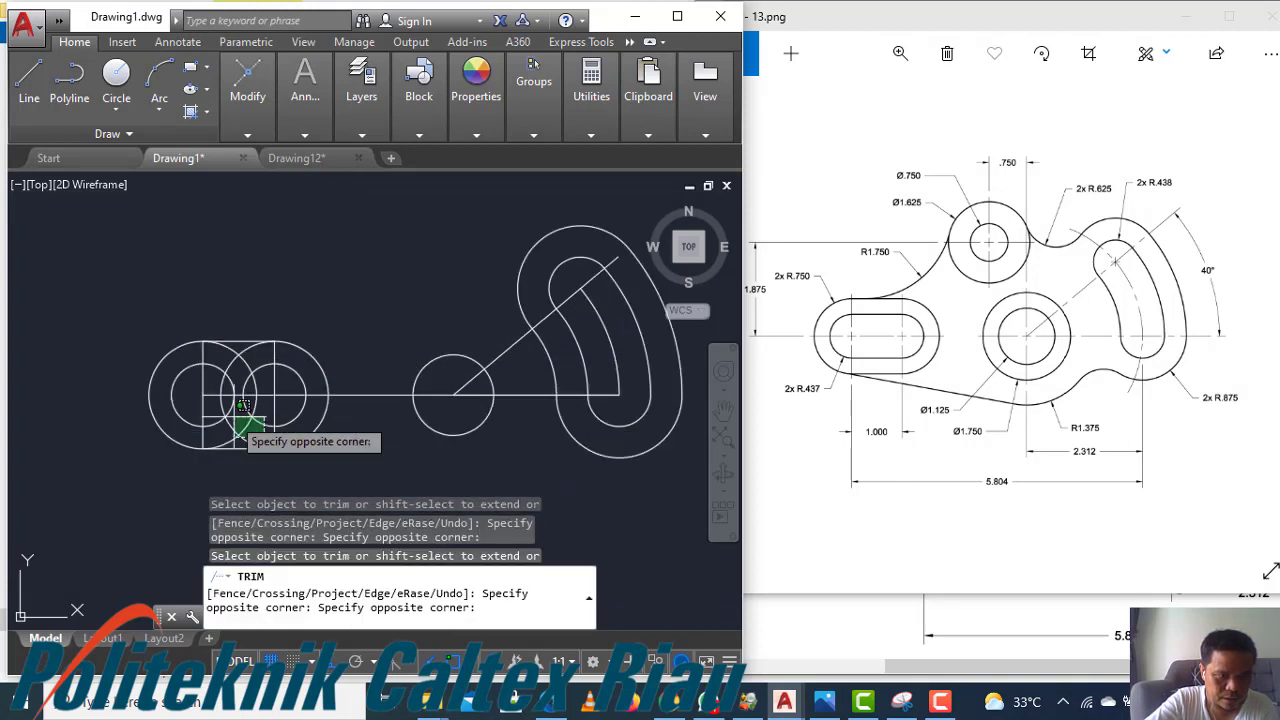
left_click(220, 425)
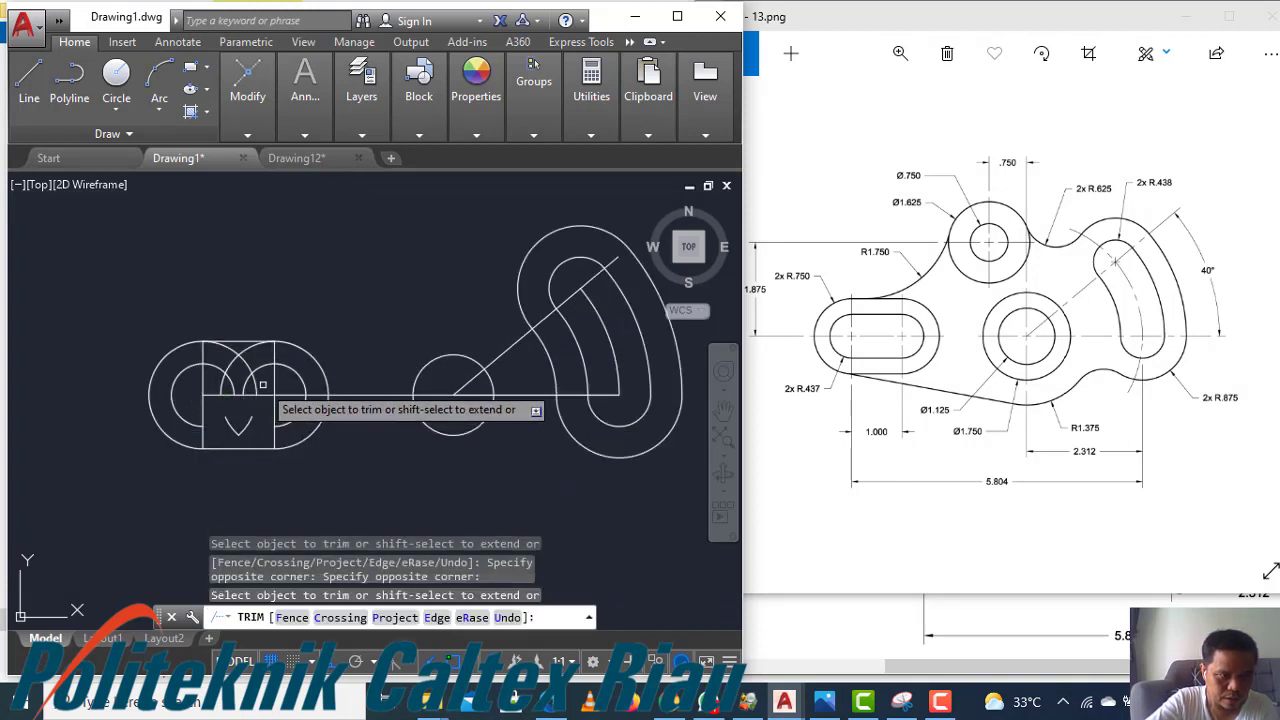
left_click(259, 392)
left_click(236, 358)
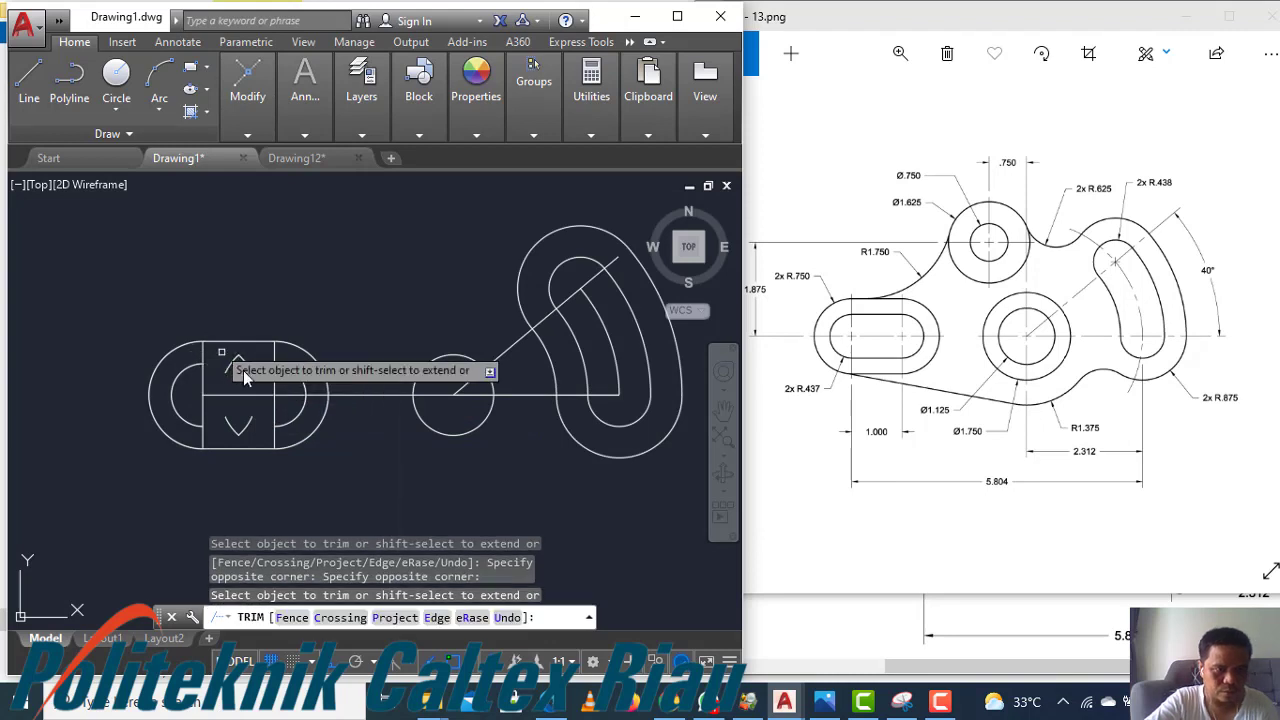
key("Escape")
Erase the small leftover arc pieces remaining inside the left slot
left_click(251, 357)
left_click(232, 370)
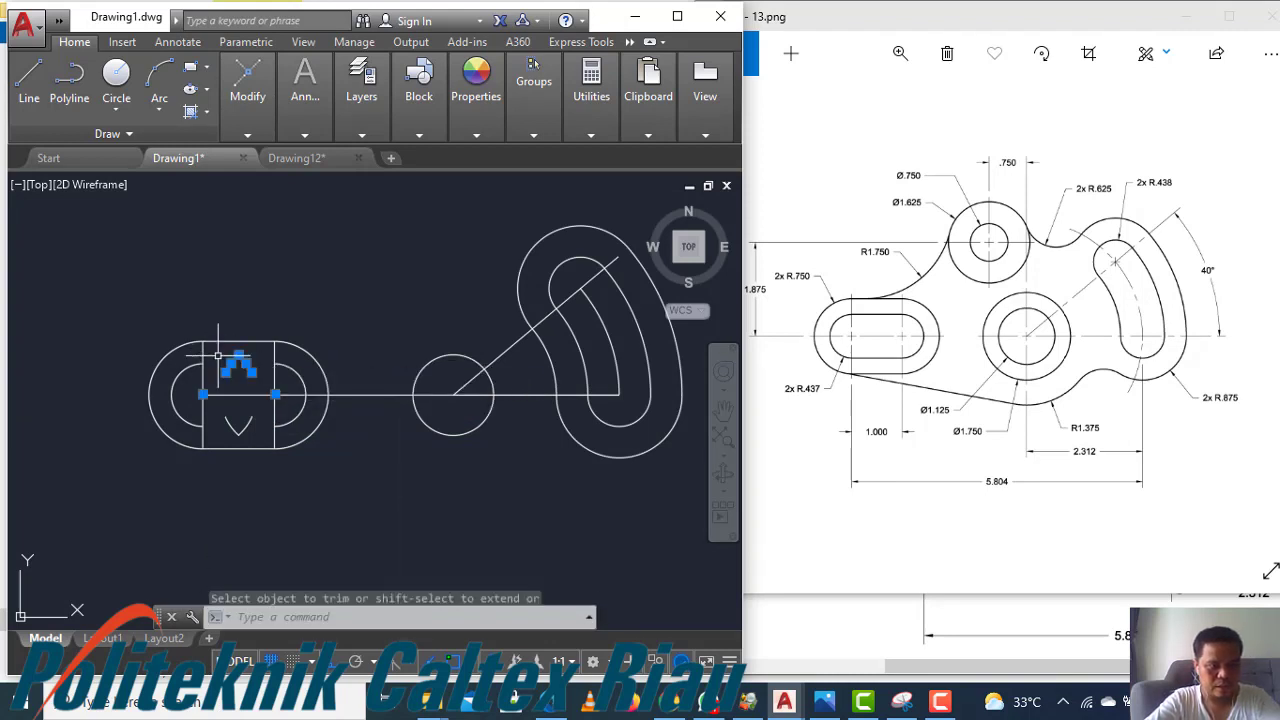
type("e")
key("Return")
left_click(262, 445)
left_click(232, 418)
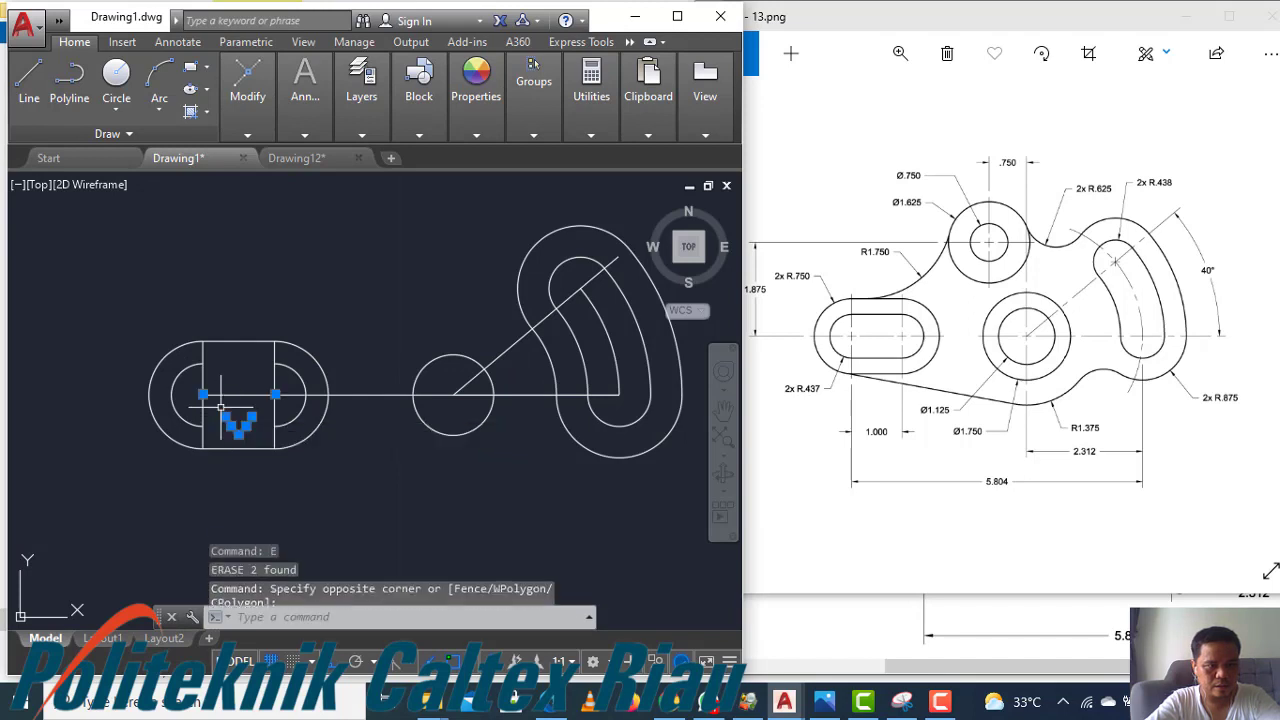
key("Return")
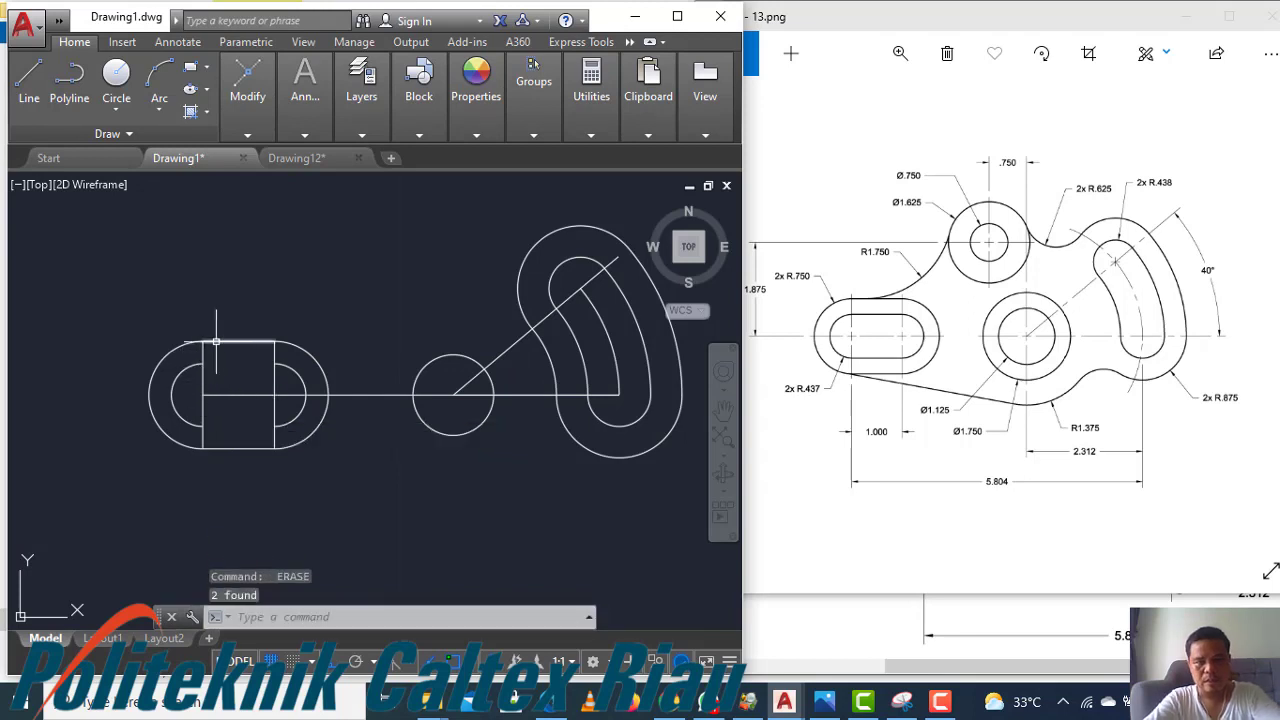
Erase the vertical construction lines at both ends of the left slot
left_click(204, 365)
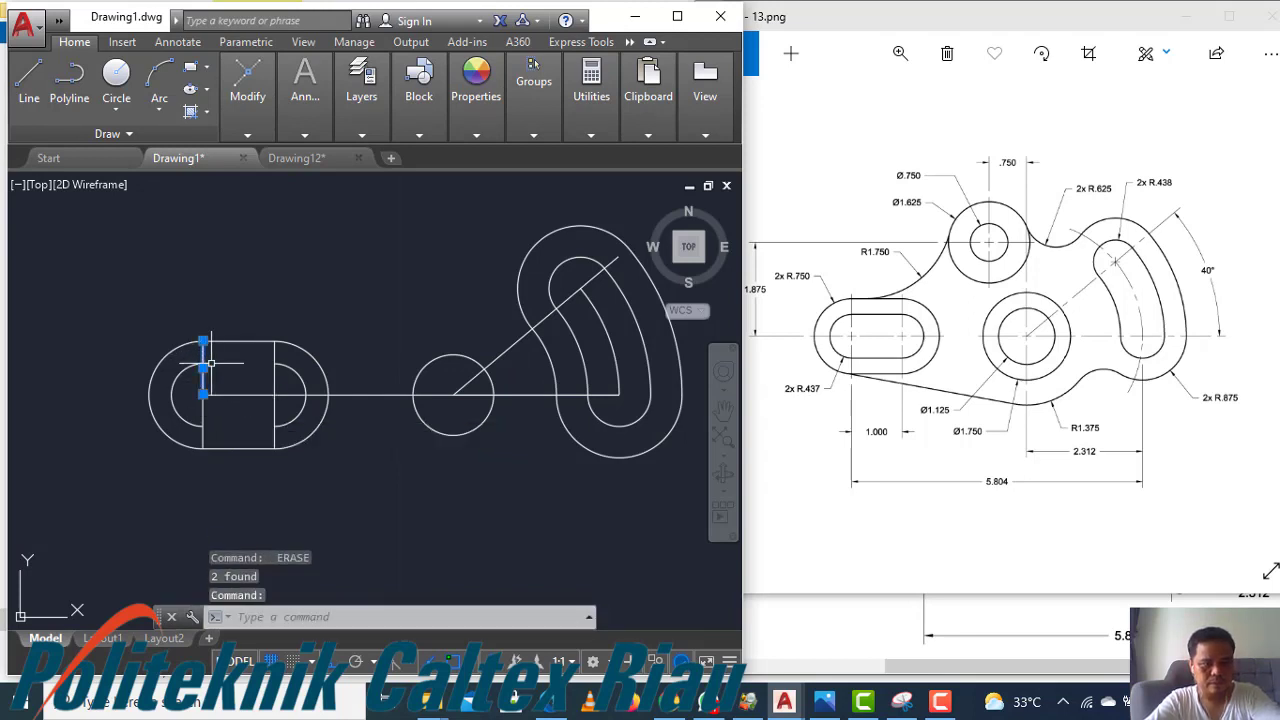
type("e")
key("Return")
left_click(275, 368)
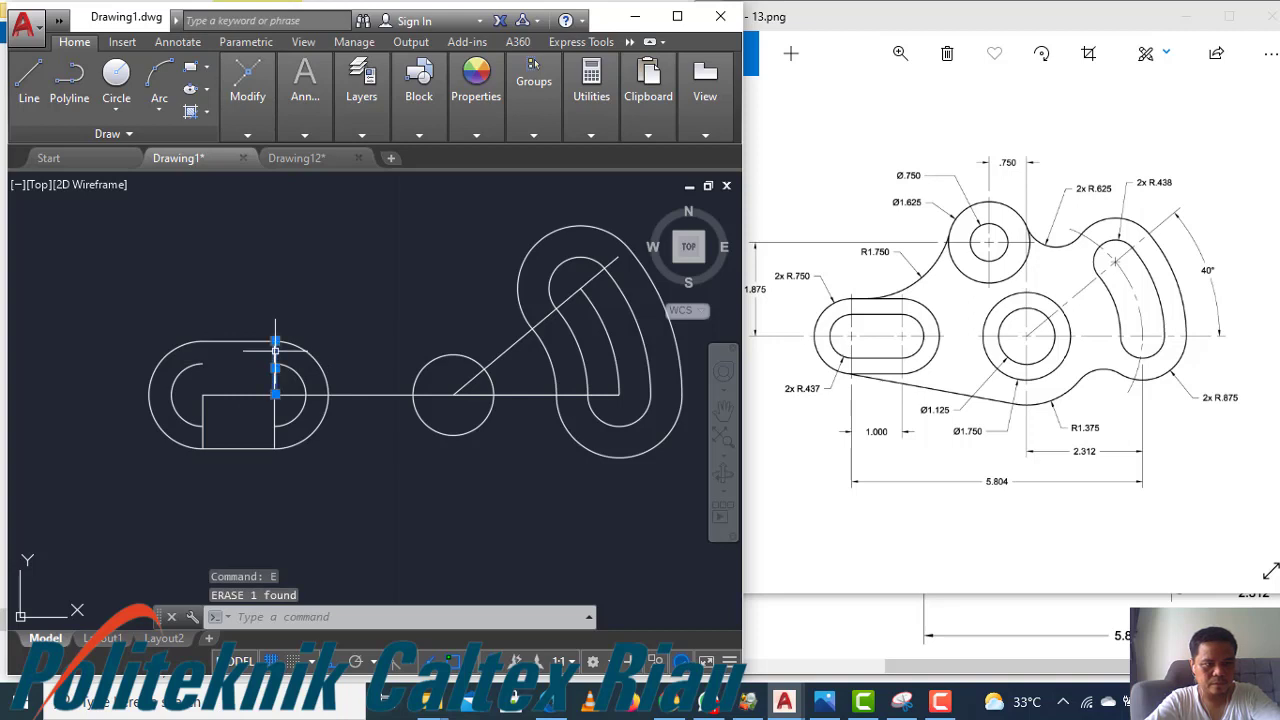
left_click(202, 421)
left_click(274, 436)
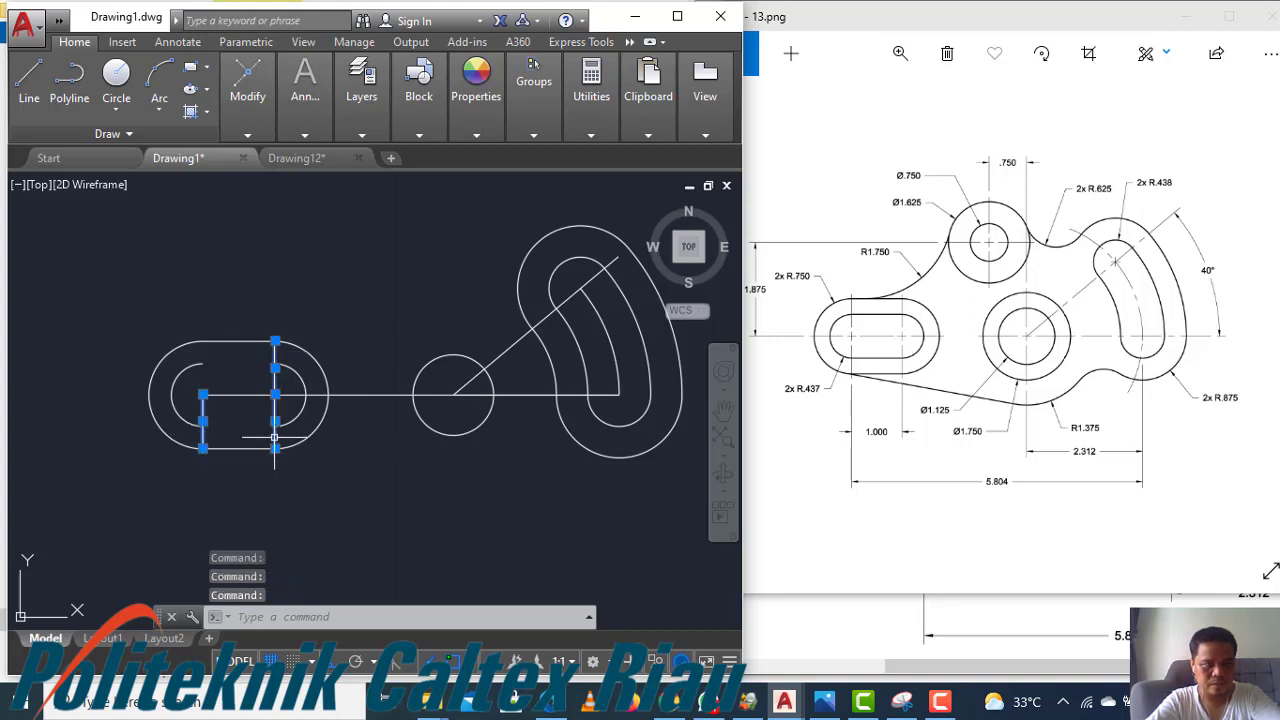
type("e")
key("Return")
Draw the inner slot's top and bottom straight lines joining the ends of its two arcs
type("l")
key("Return")
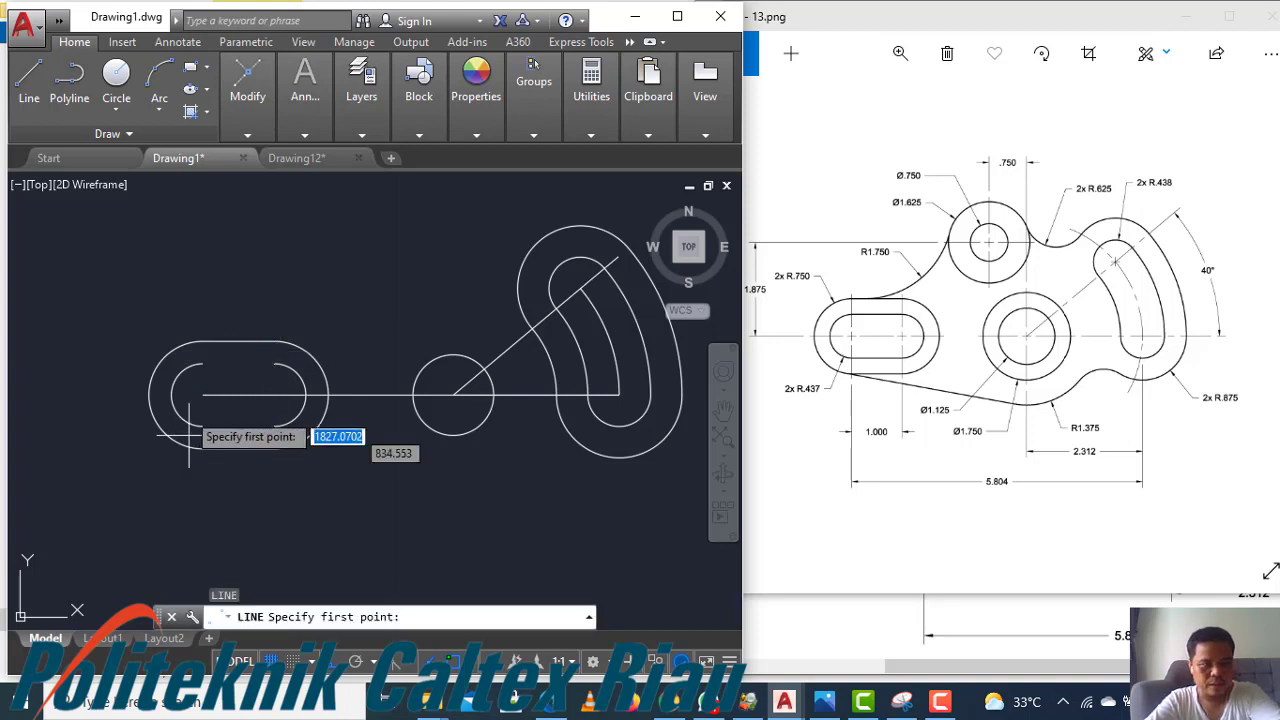
left_click(203, 363)
left_click(274, 363)
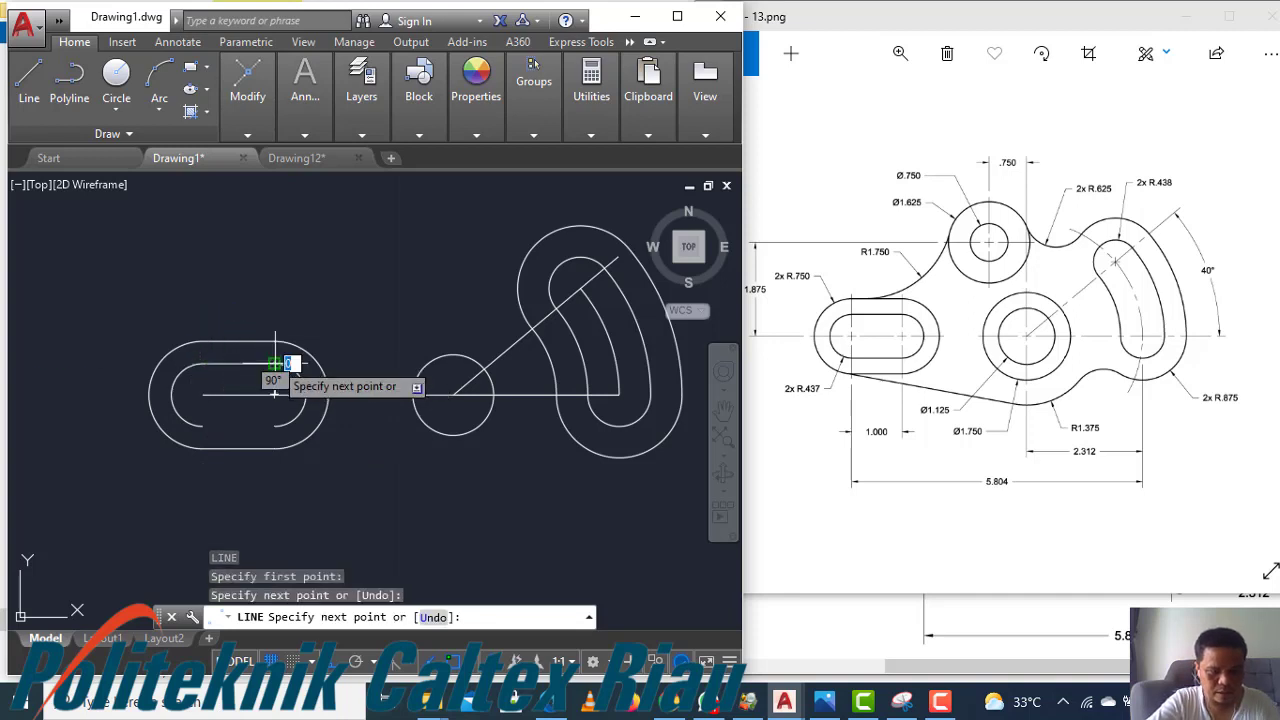
key("Return")
type("l")
key("Return")
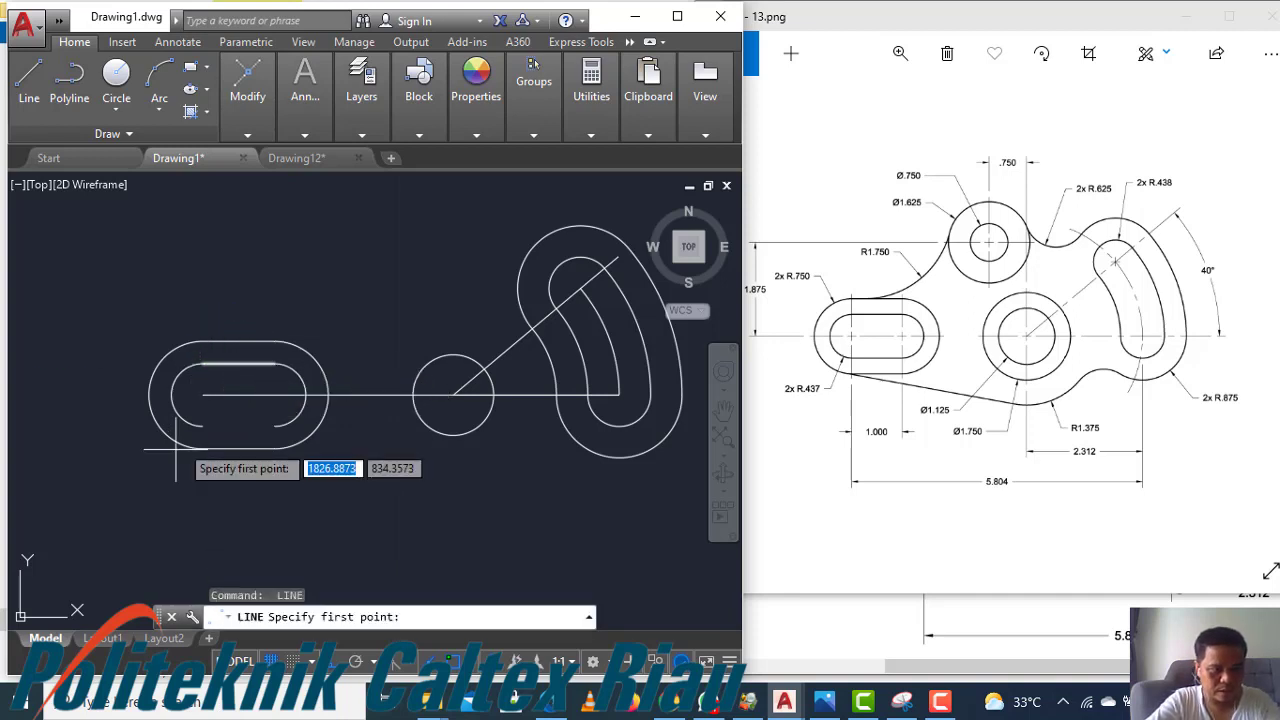
left_click(203, 395)
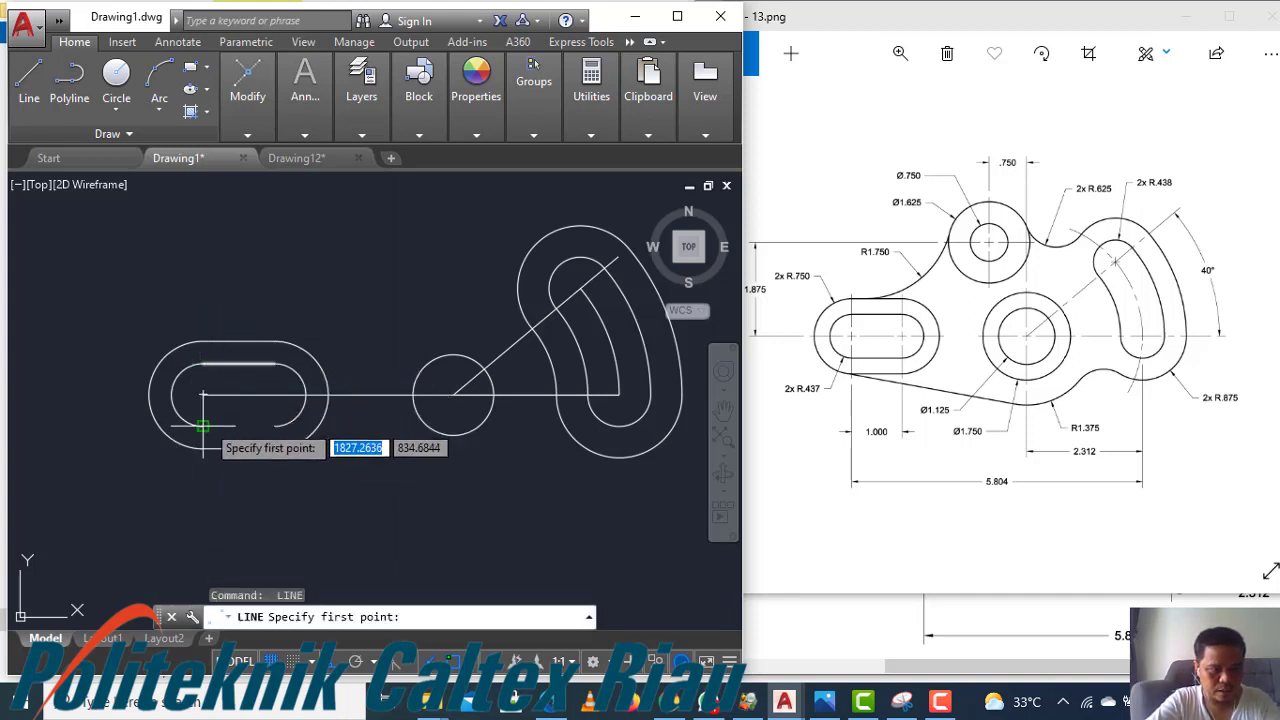
left_click(274, 426)
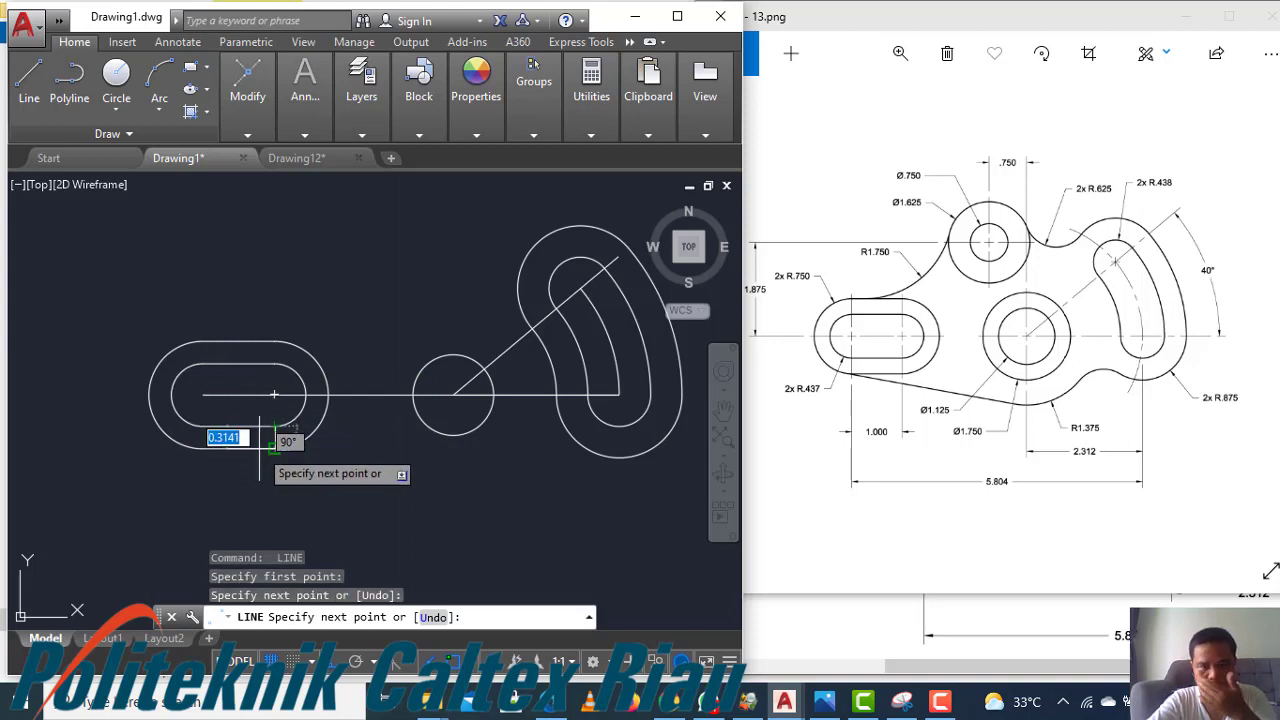
key("Return")
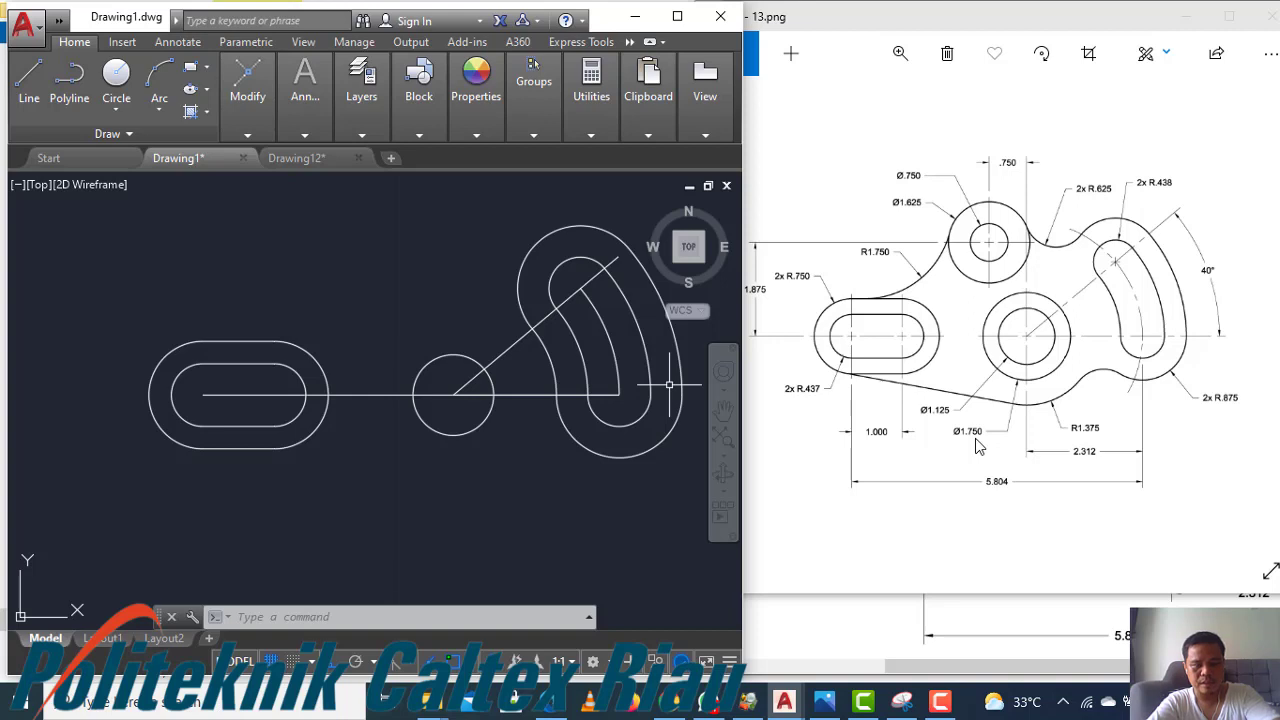
Draw a circle of diameter 1.750 centred on the middle circle's centre
type("c")
key("Return")
left_click(453, 394)
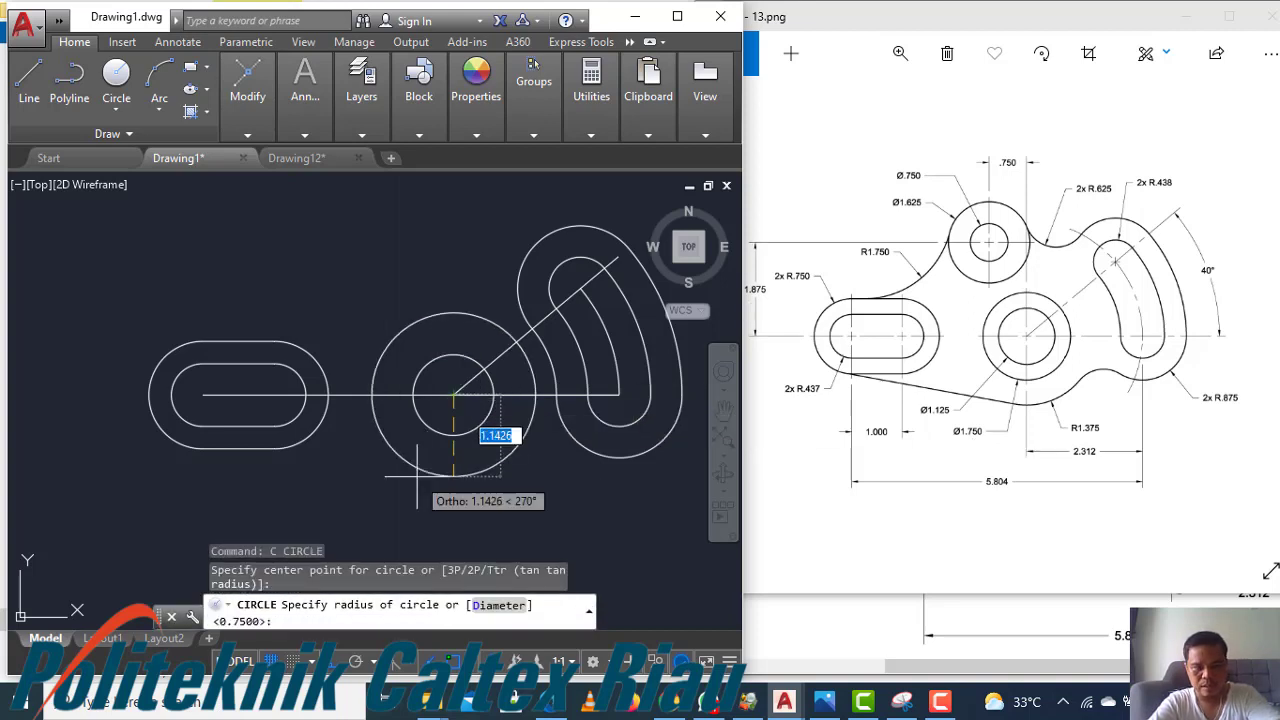
type("d")
key("Return")
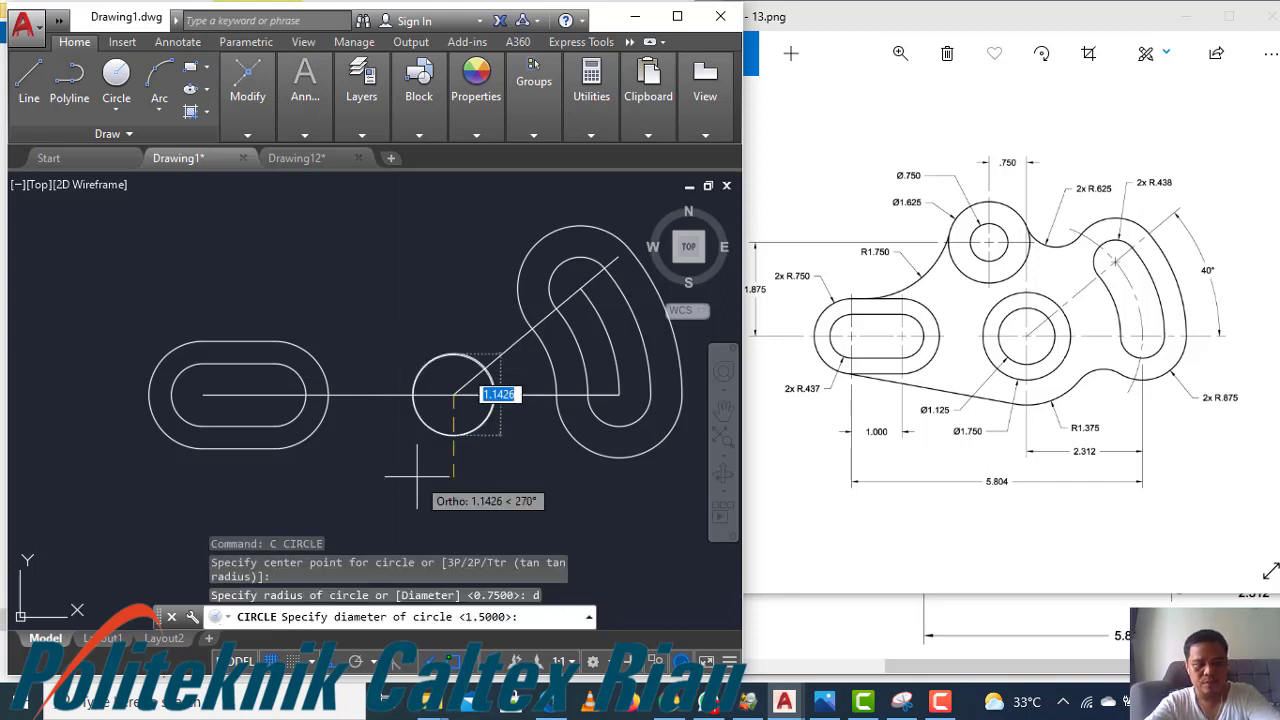
type("1.7")
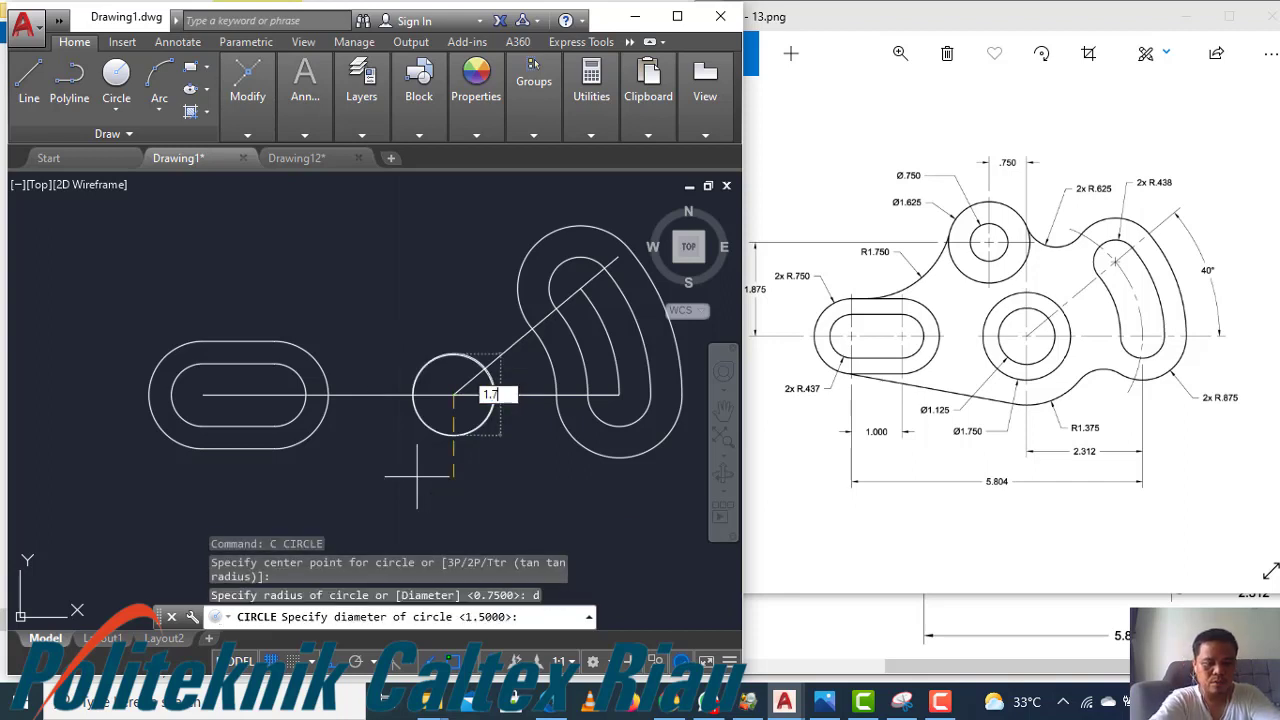
type("50")
key("Return")
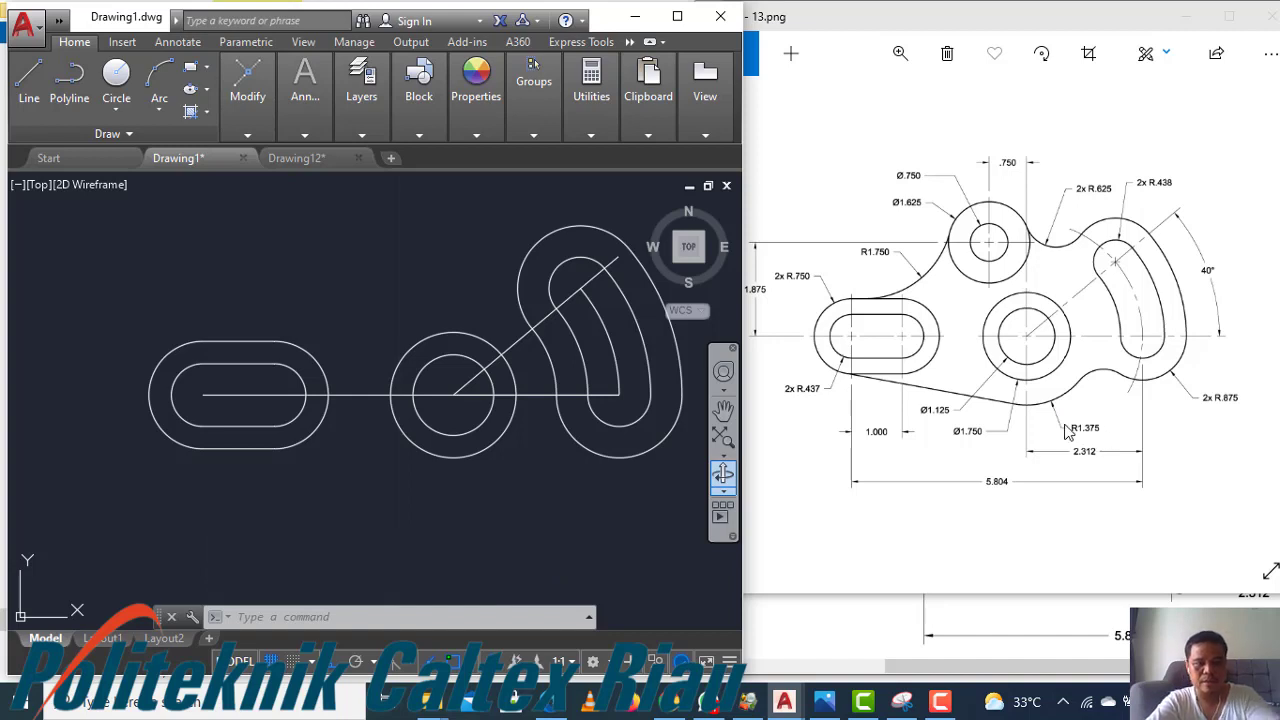
Draw a concentric circle of radius 1.375 at the same centre
type("c")
key("Return")
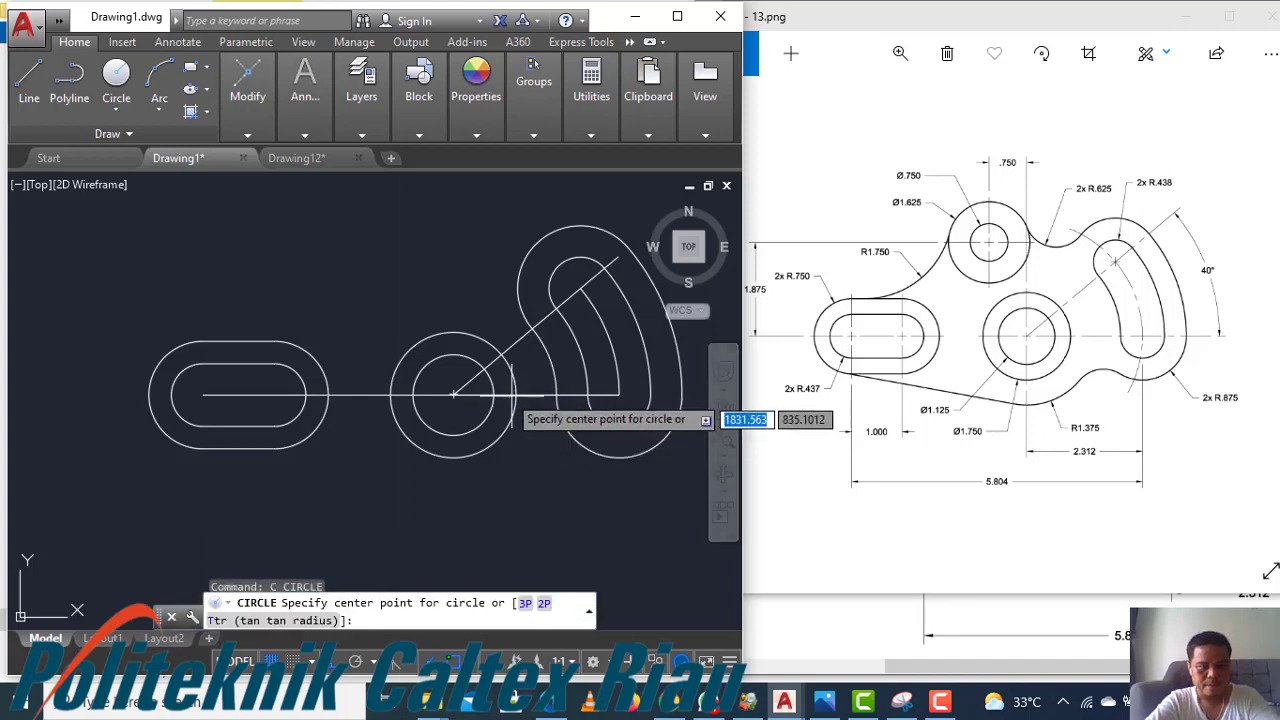
left_click(453, 395)
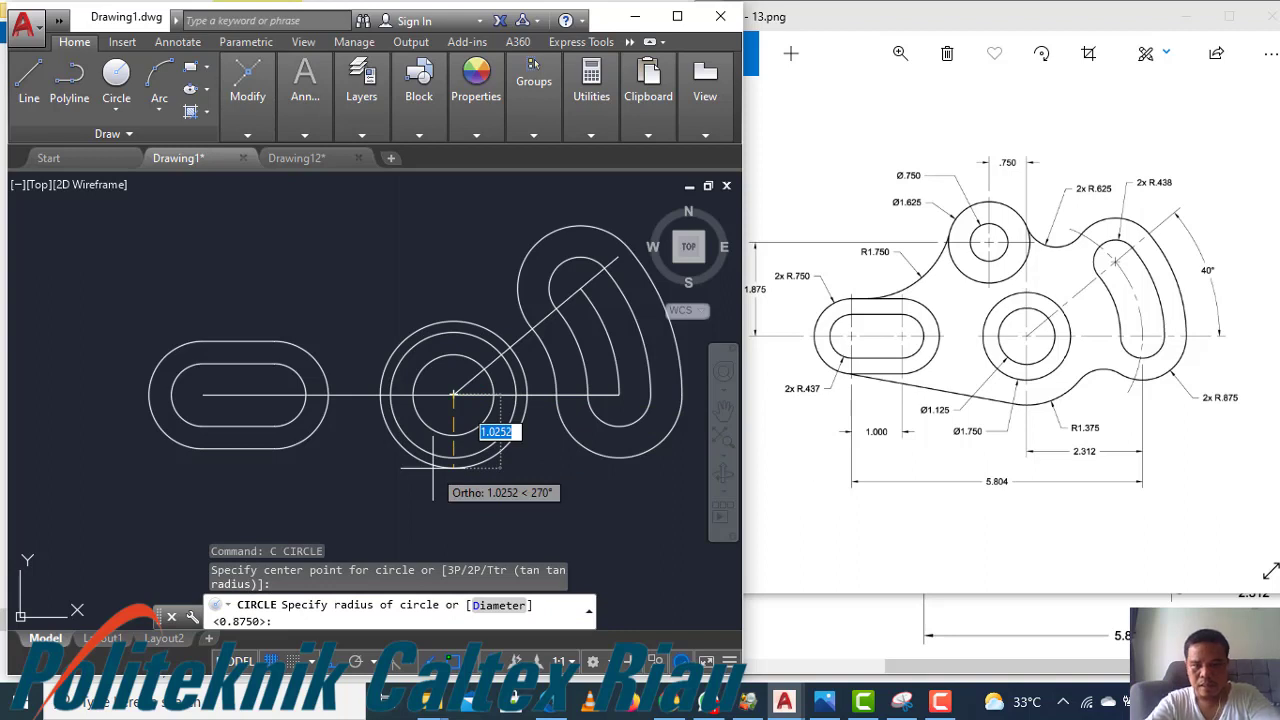
type("1.")
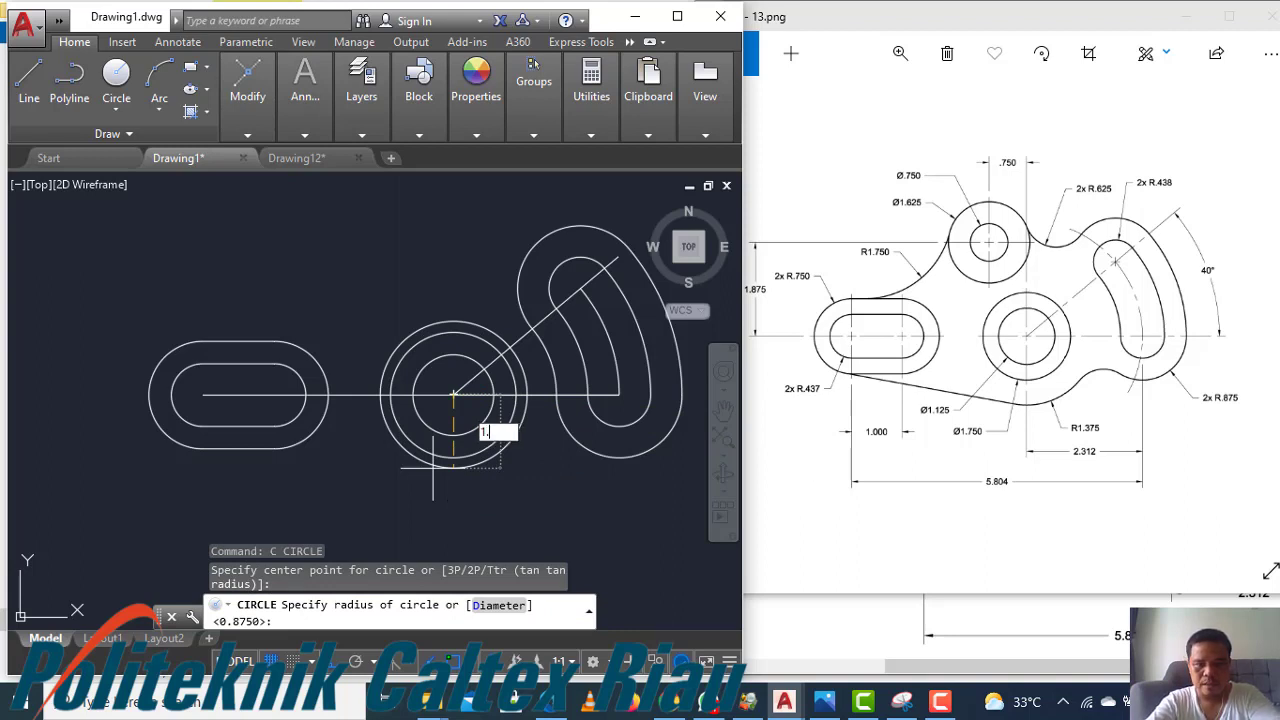
key("Return")
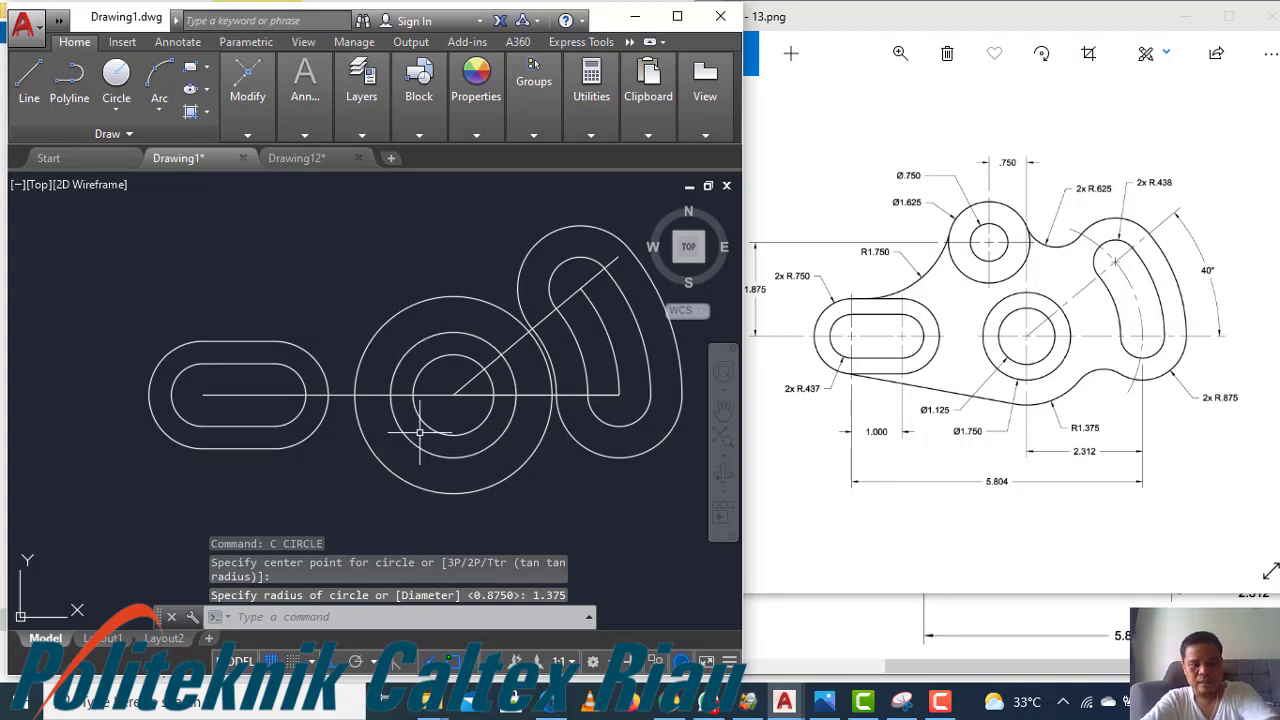
Trim away the upper half of the R1.375 circle
type("tr")
key("Return")
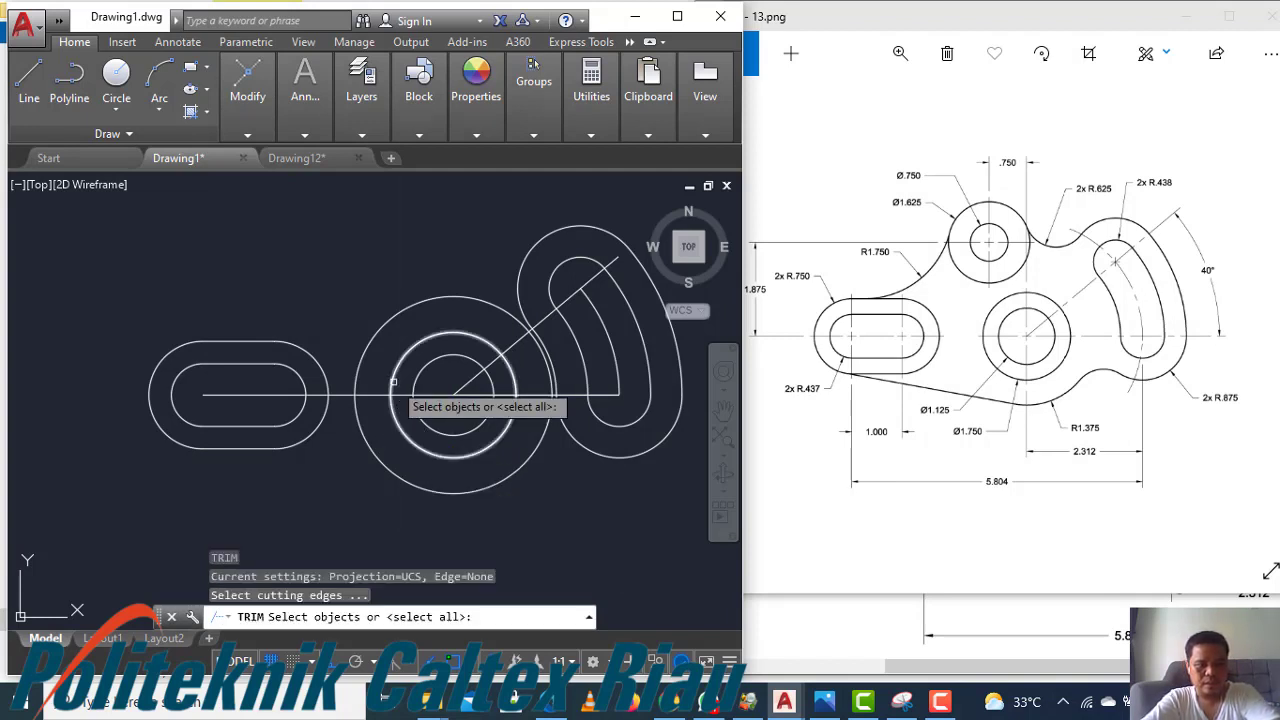
key("Return")
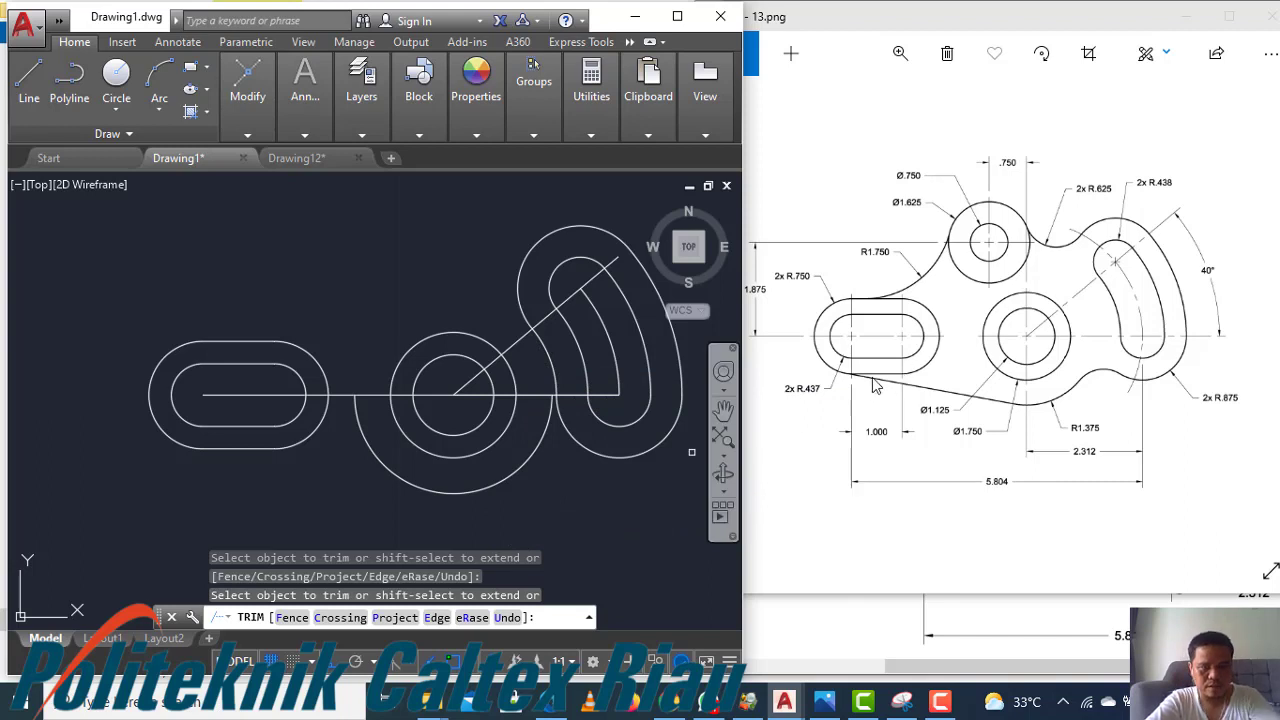
key("Escape")
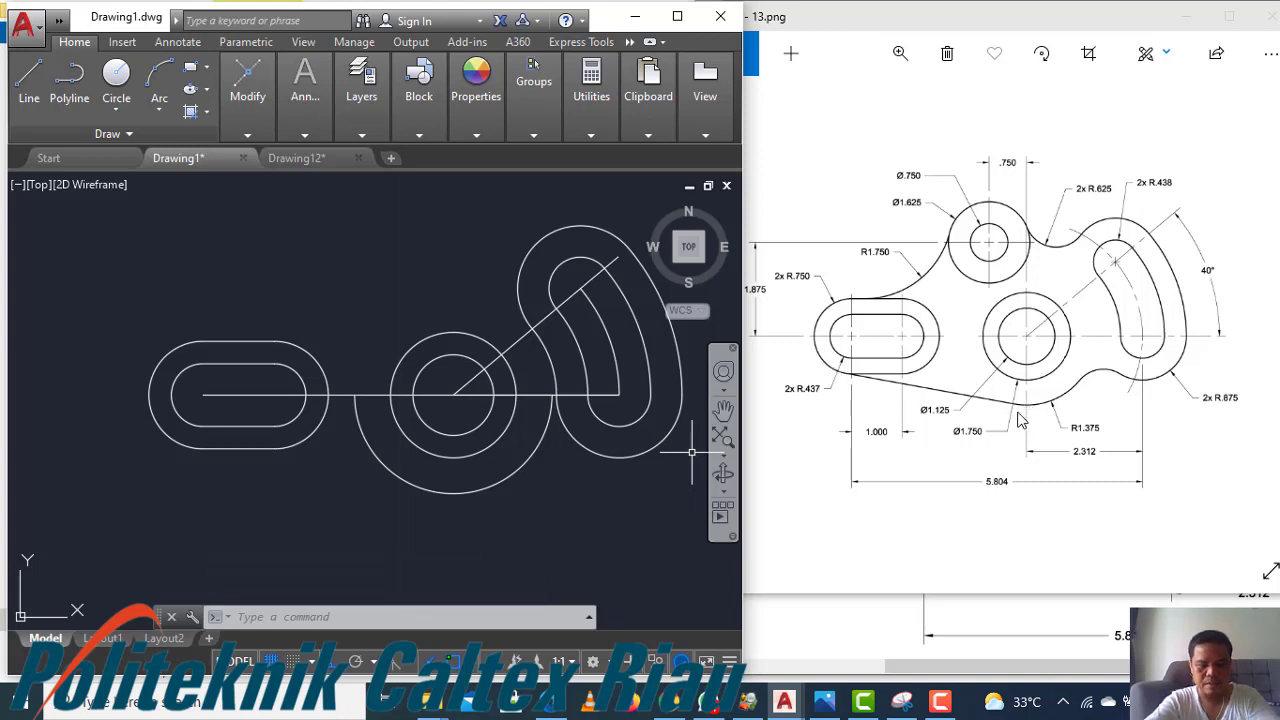
Draw a line tangent to the R1.375 arc and the slot's outer left arc
type("1")
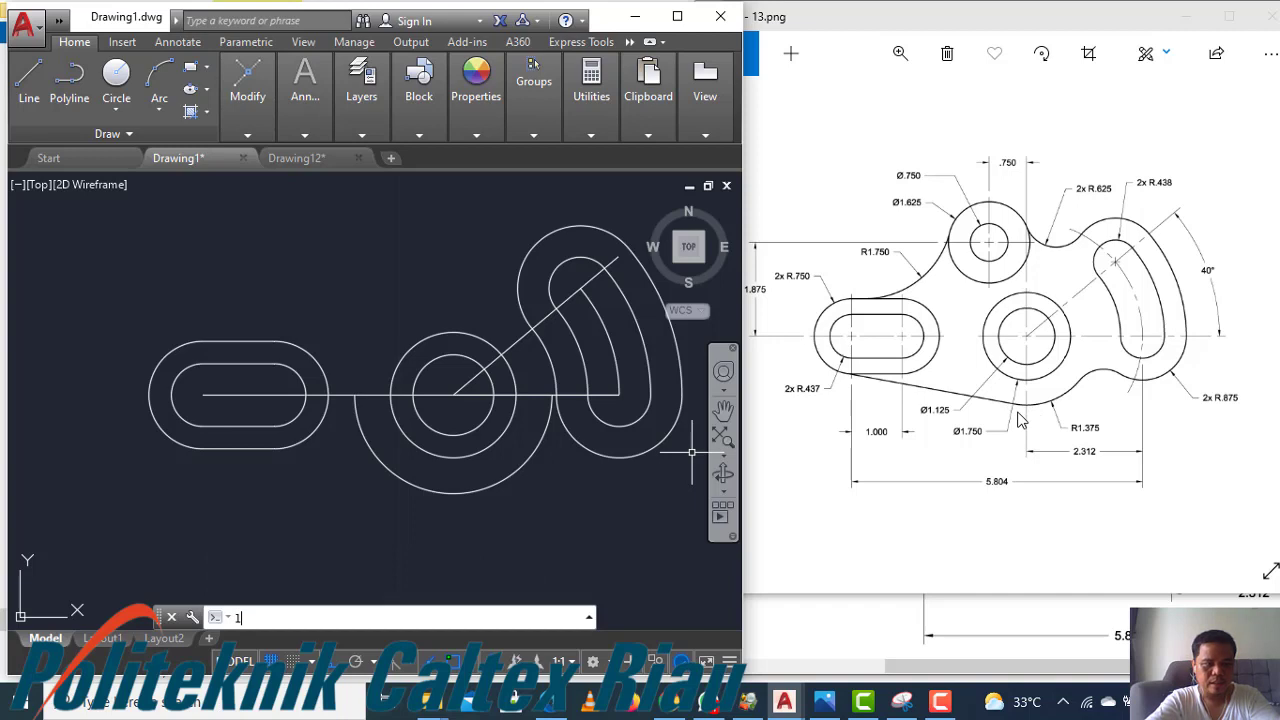
key("Return")
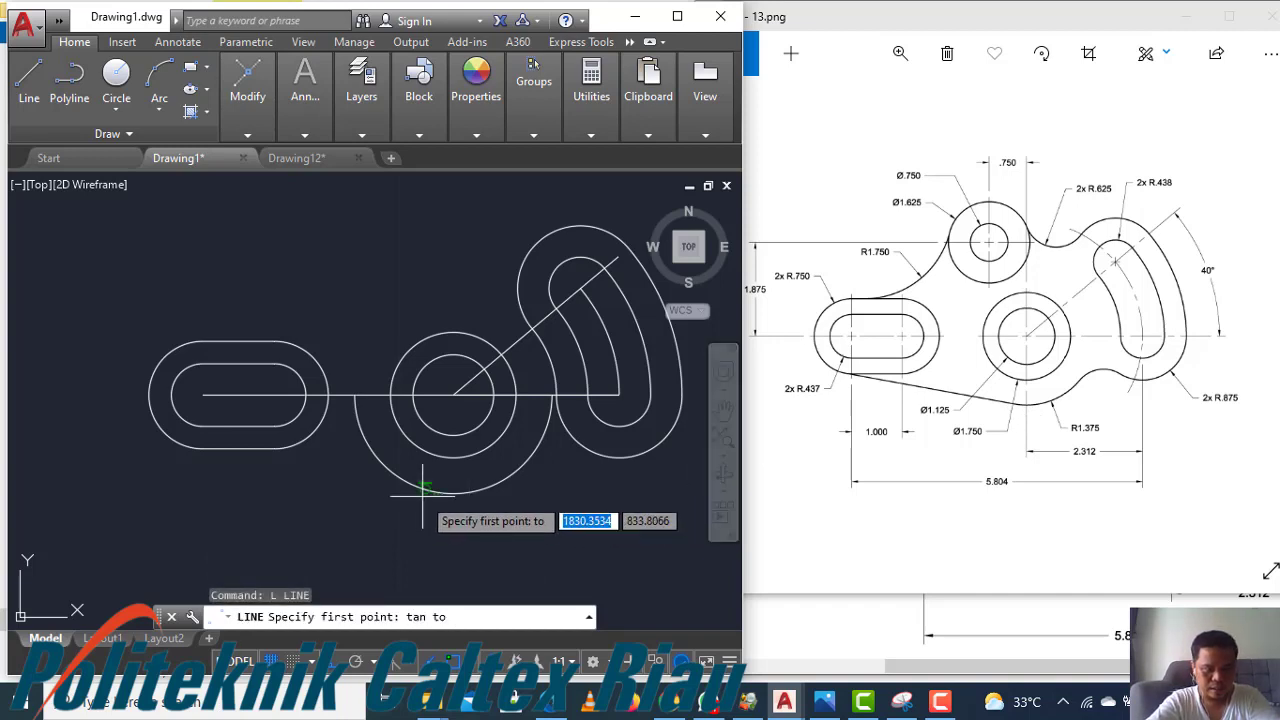
left_click(422, 491)
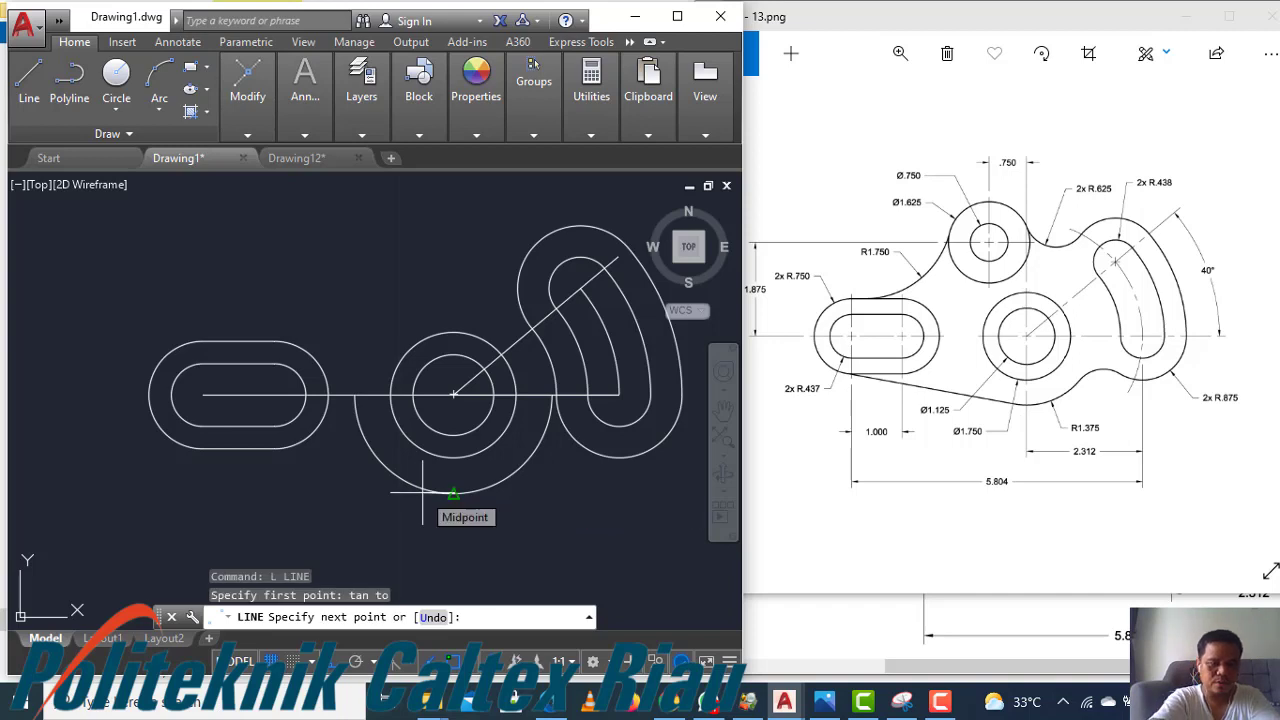
type("tan")
key("Return")
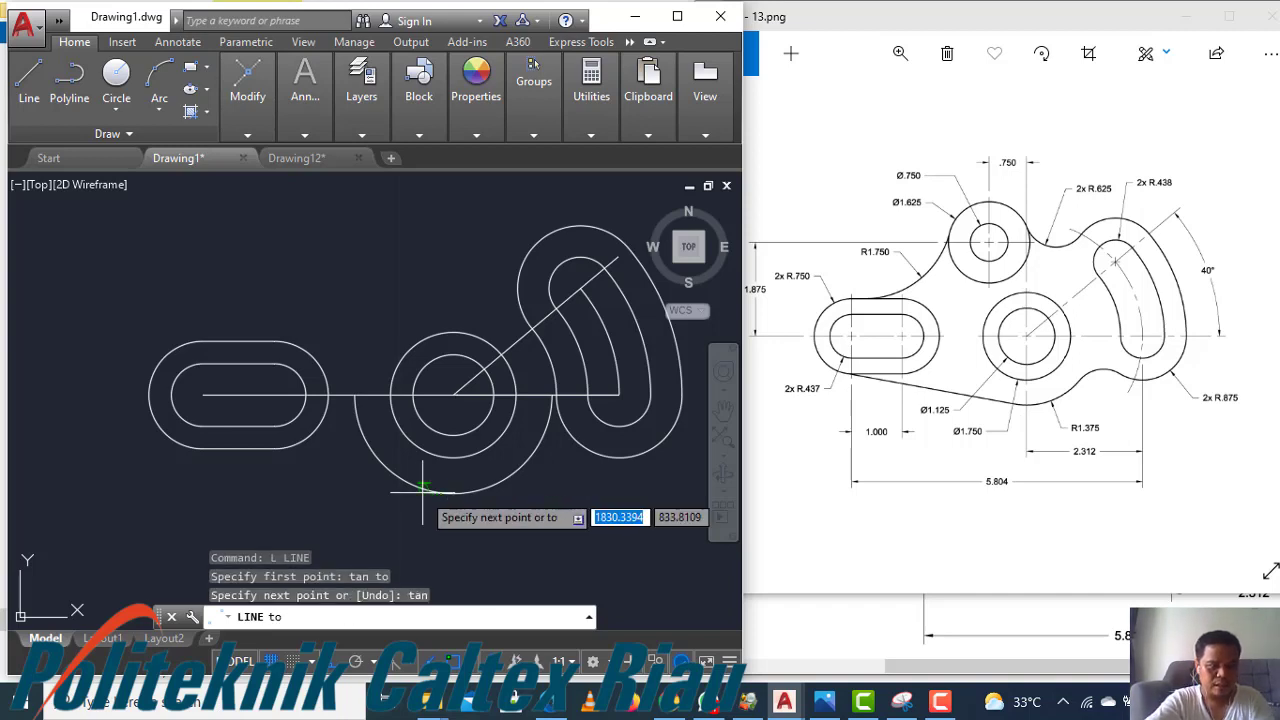
left_click(167, 435)
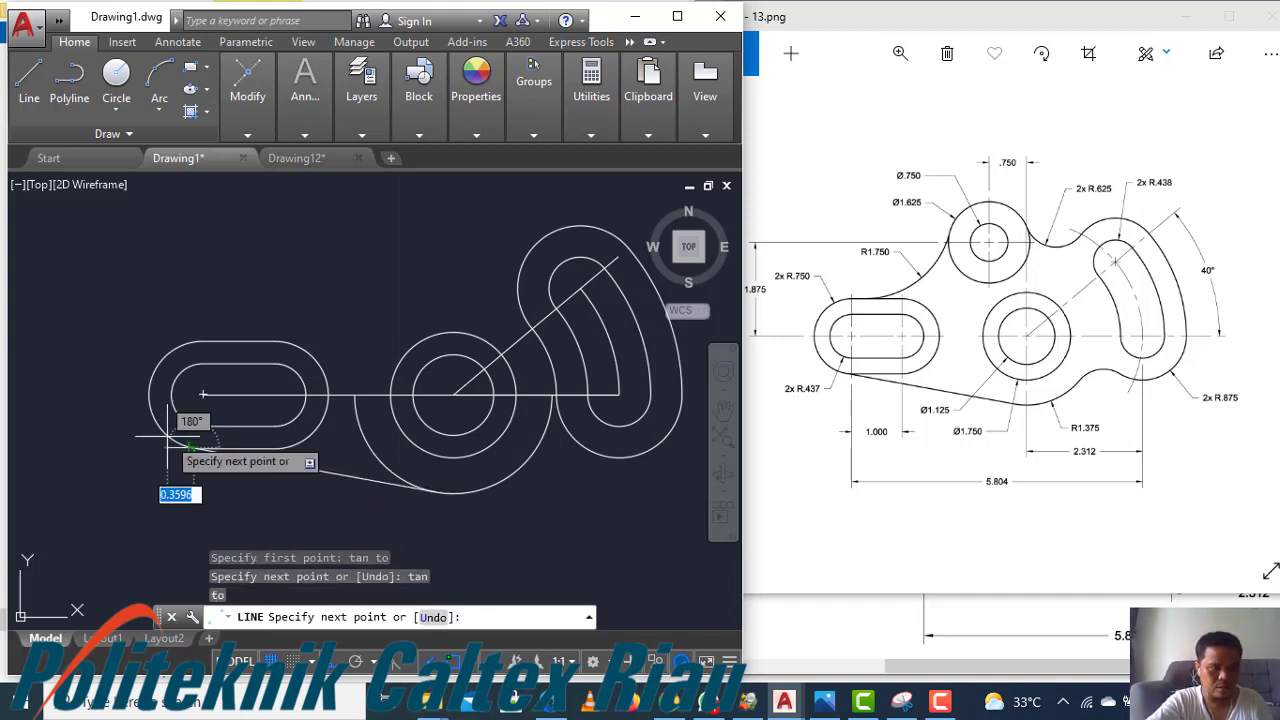
key("Escape")
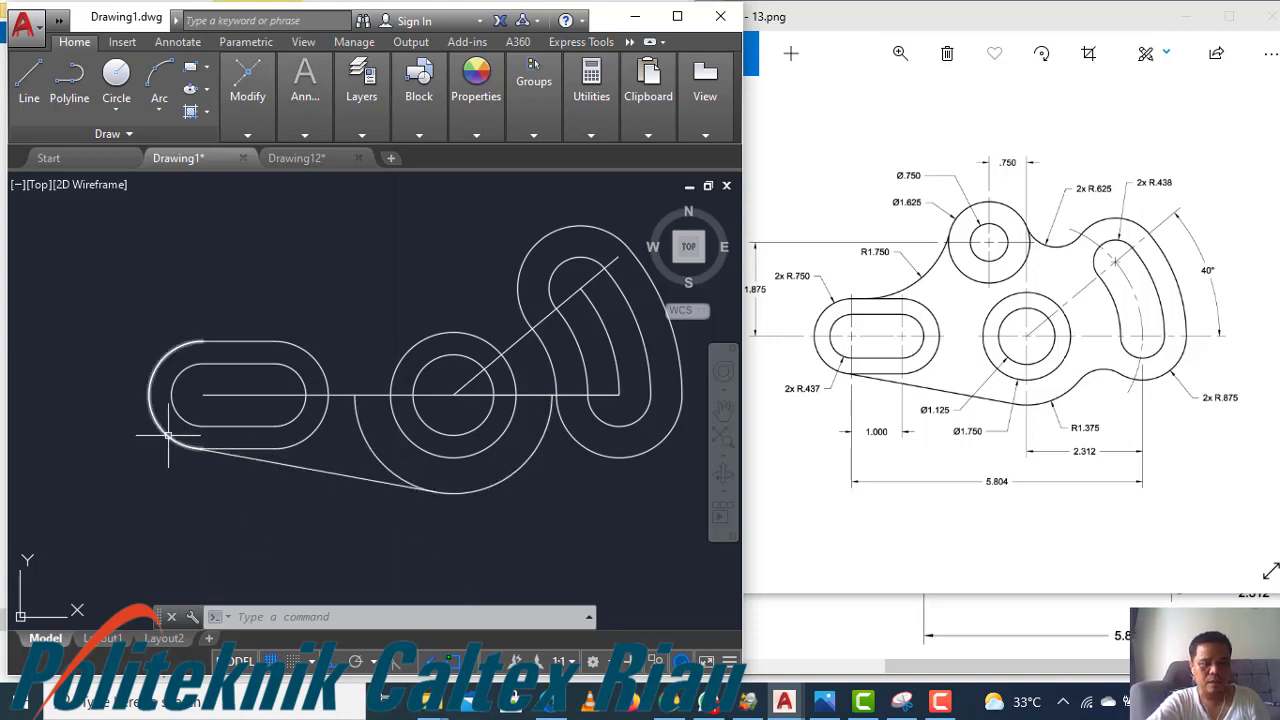
type("TR")
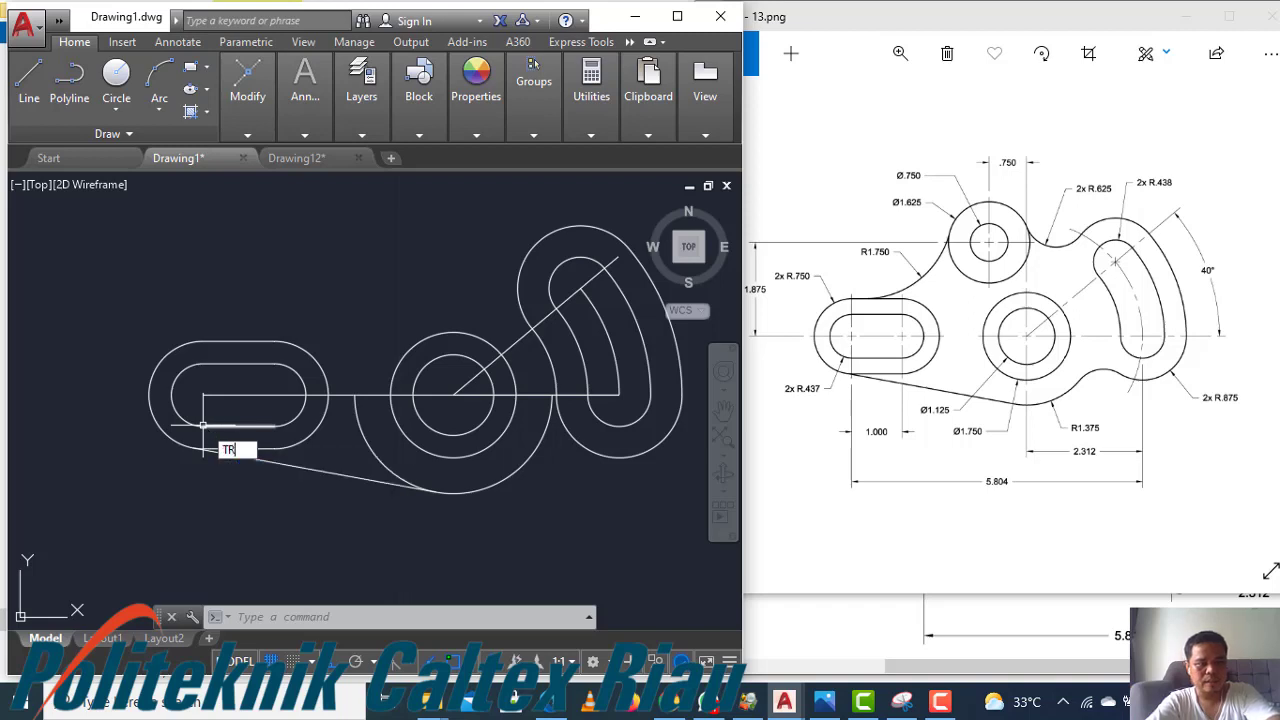
key("Return")
key("Return")
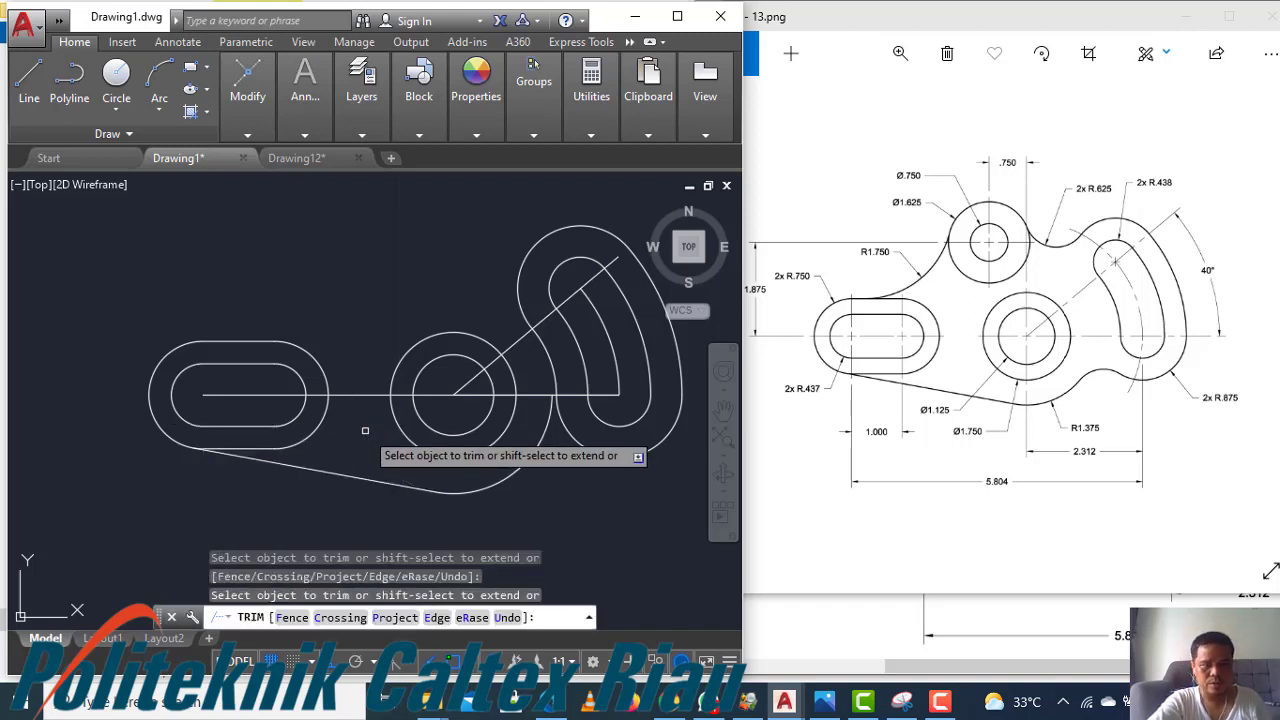
key("Escape")
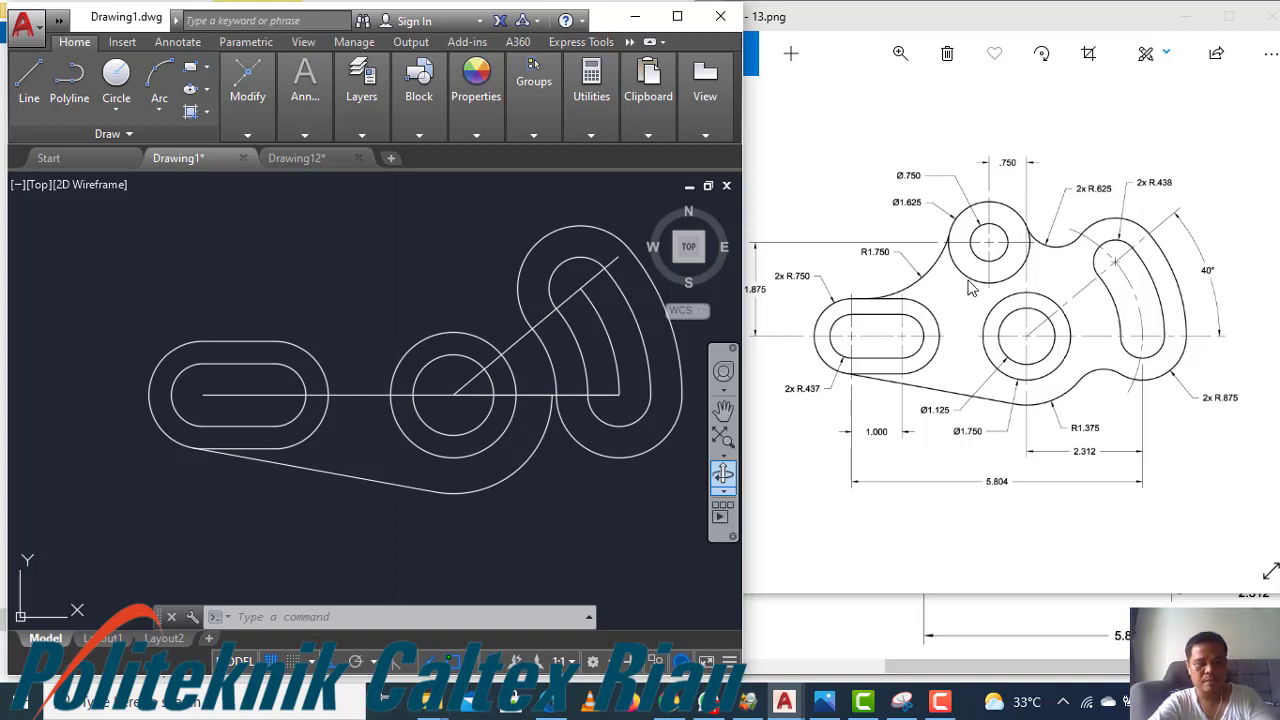
Draw a circle of radius 0.438 tangent to the R1.375 arc and the curved slot's outer arc
type("c")
key("Return")
type("t")
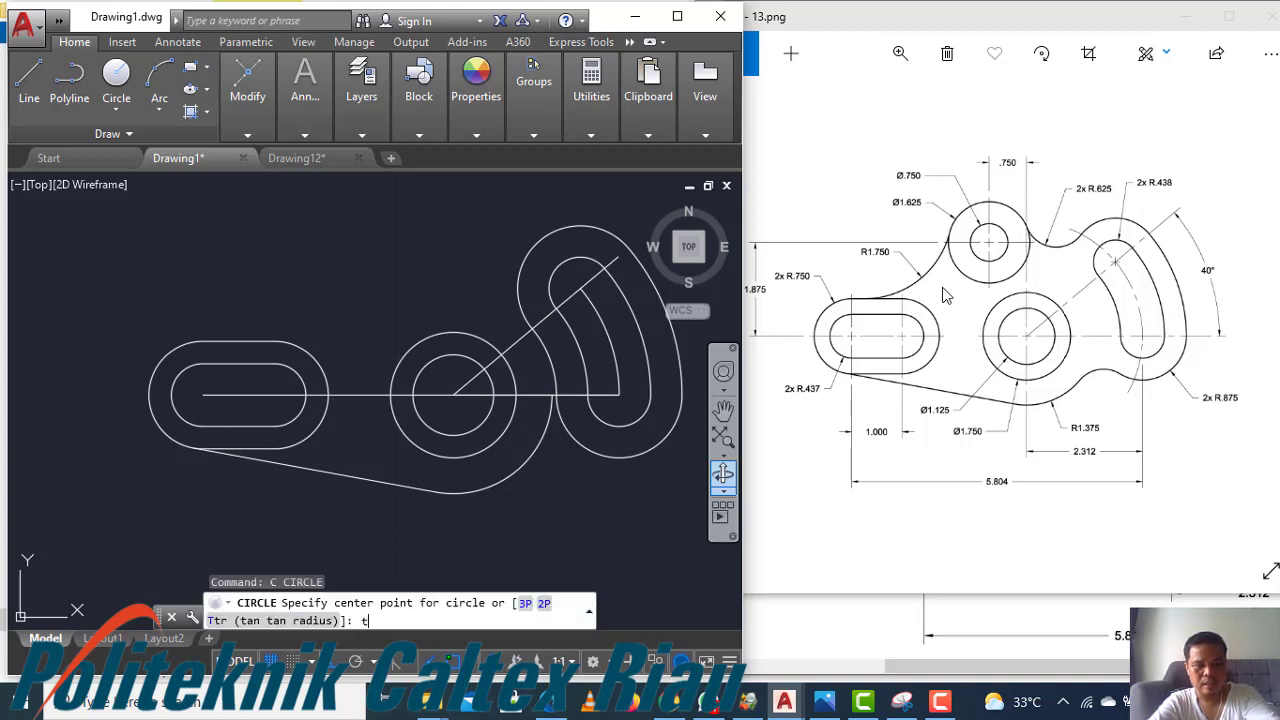
type("tr")
key("Return")
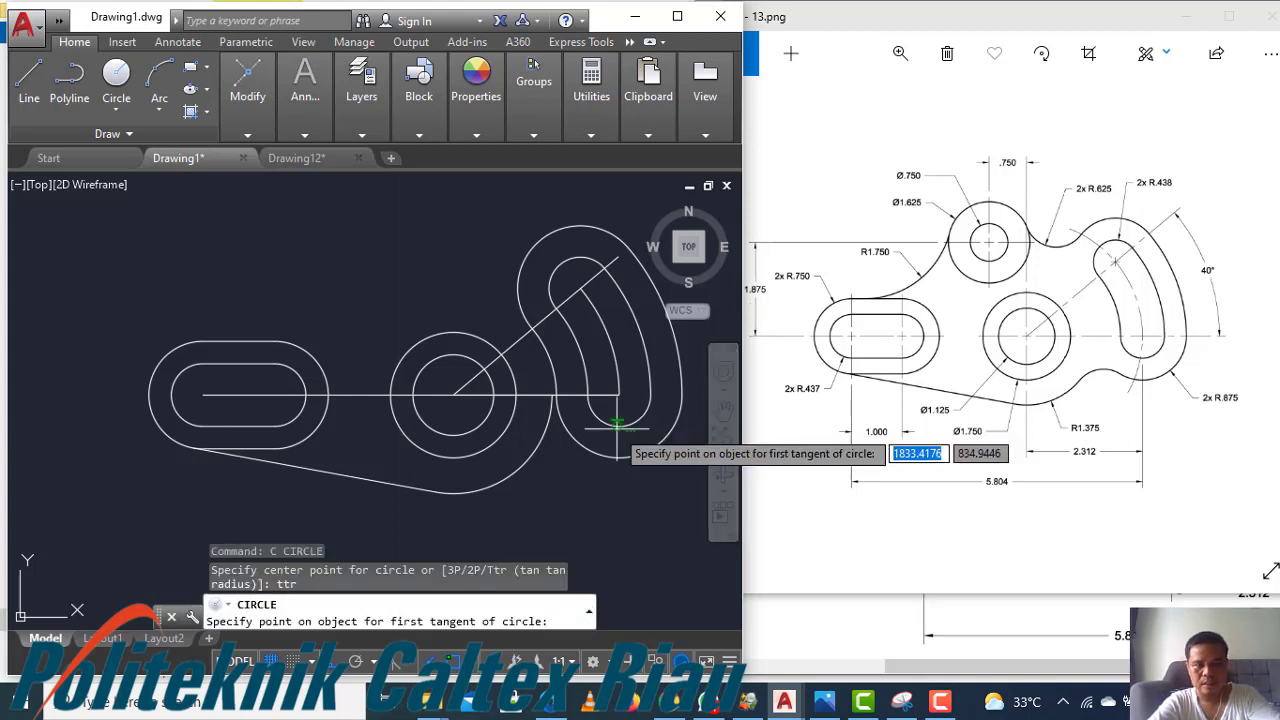
left_click(541, 434)
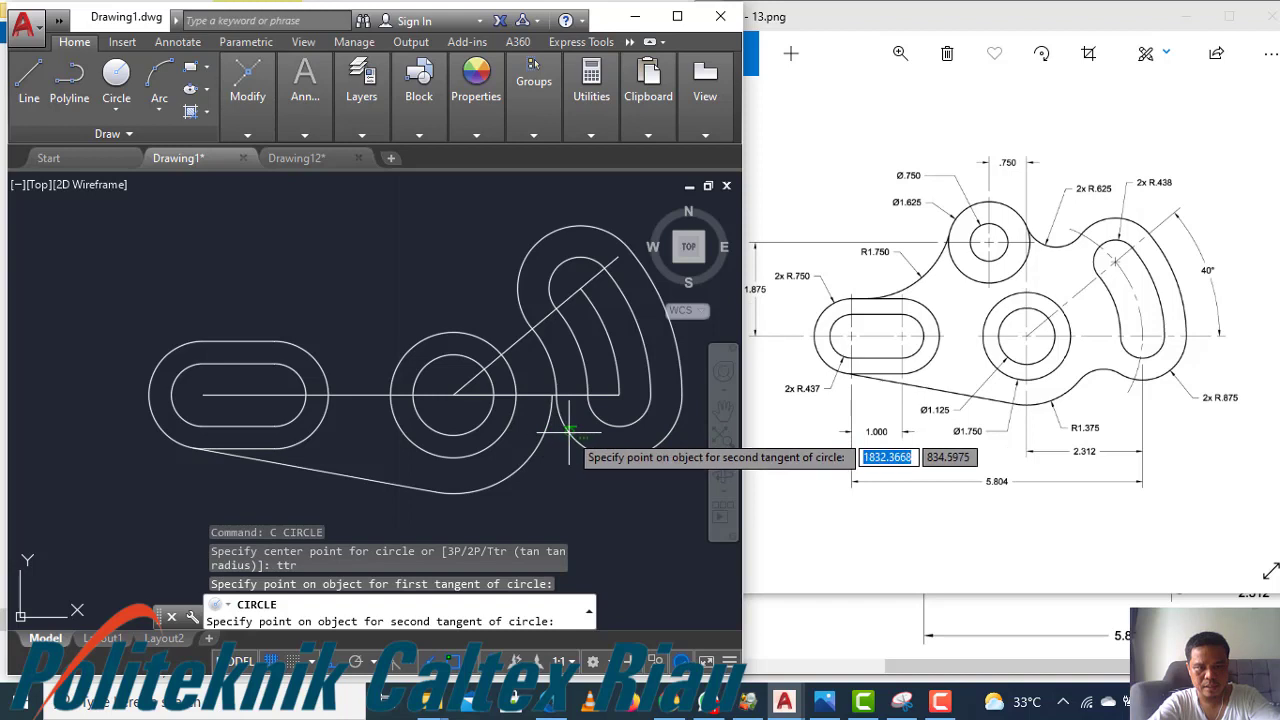
left_click(568, 432)
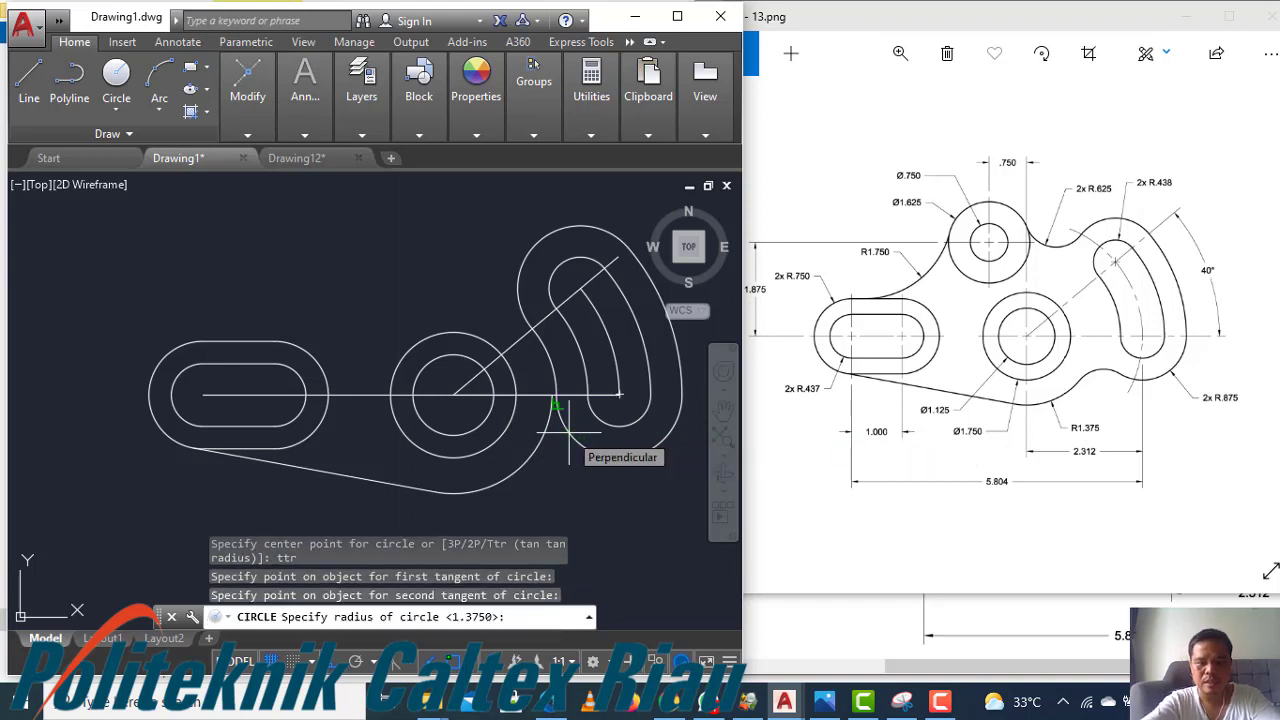
type("0.438")
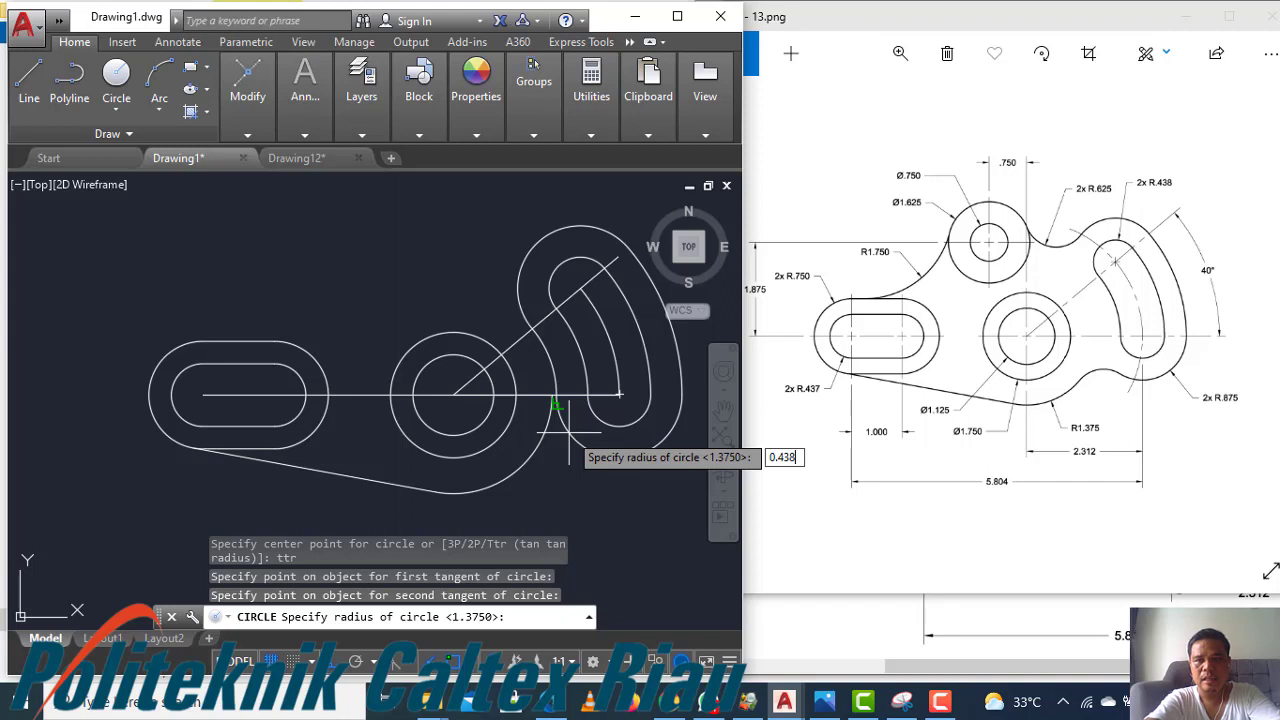
key("Return")
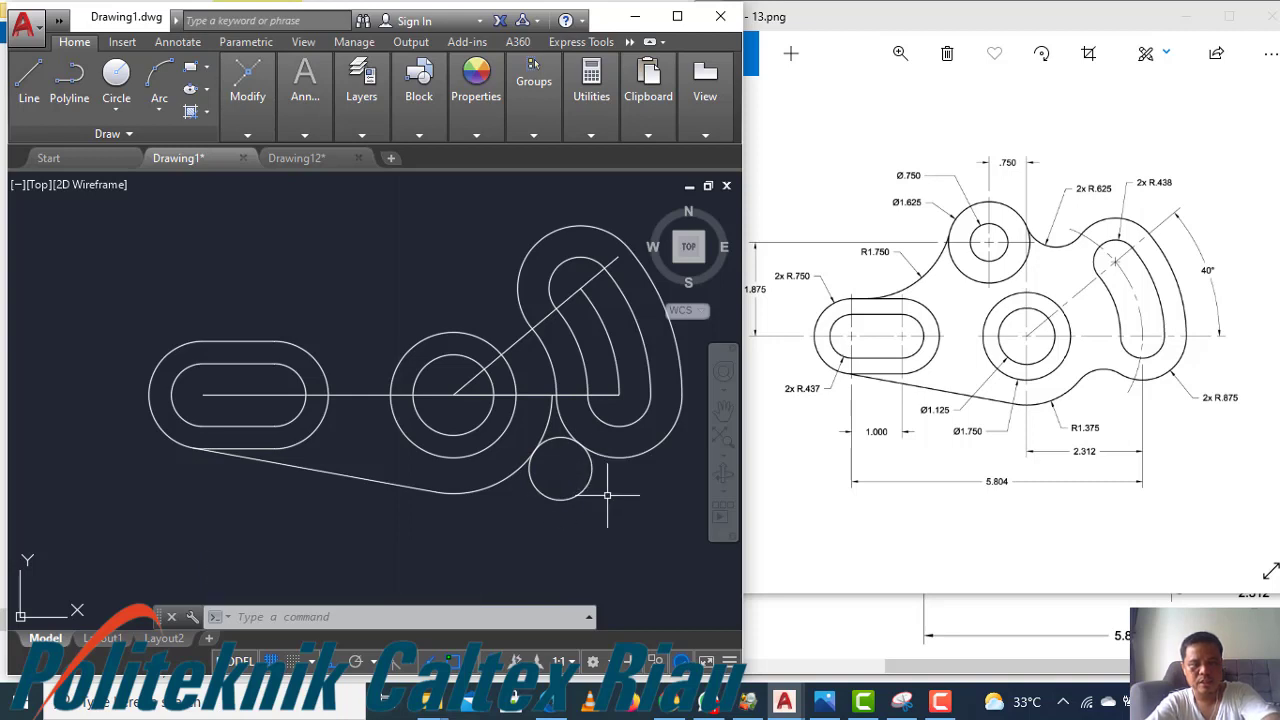
Trim the small tangent circle so only the fillet arc joining the R1.375 arc and curved slot remains
type("tr")
key("Return")
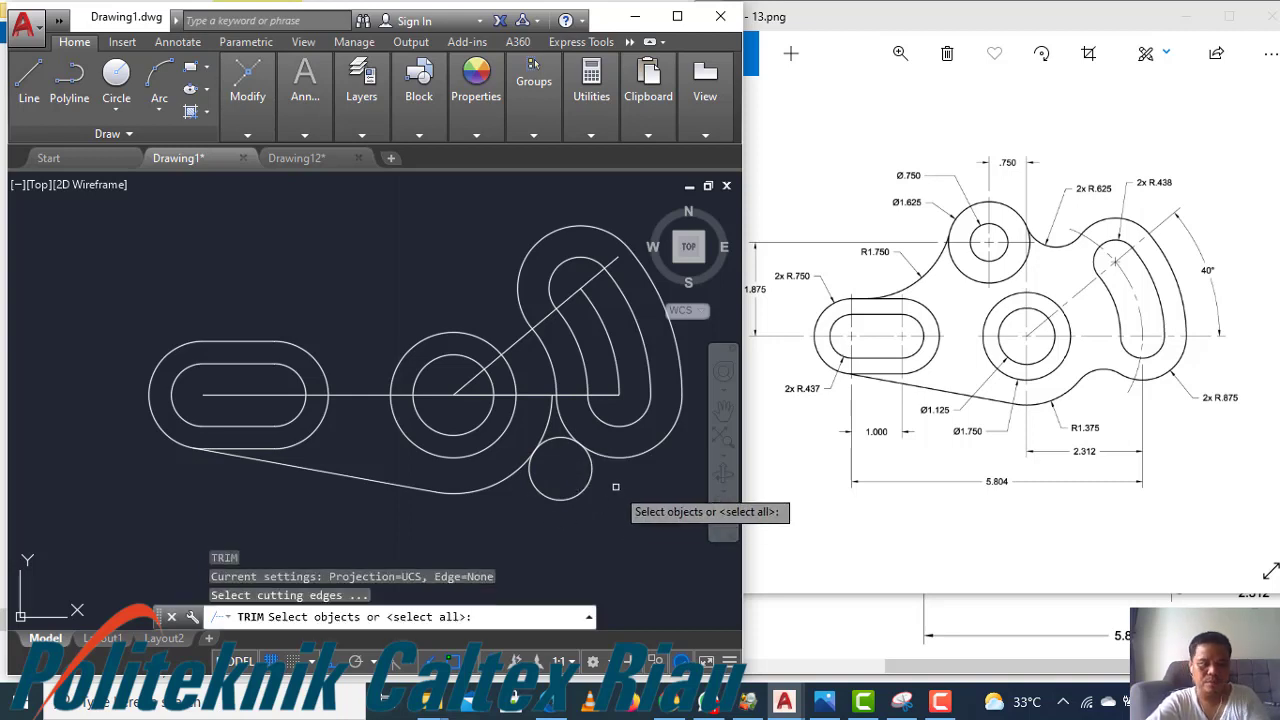
key("Return")
left_click(590, 476)
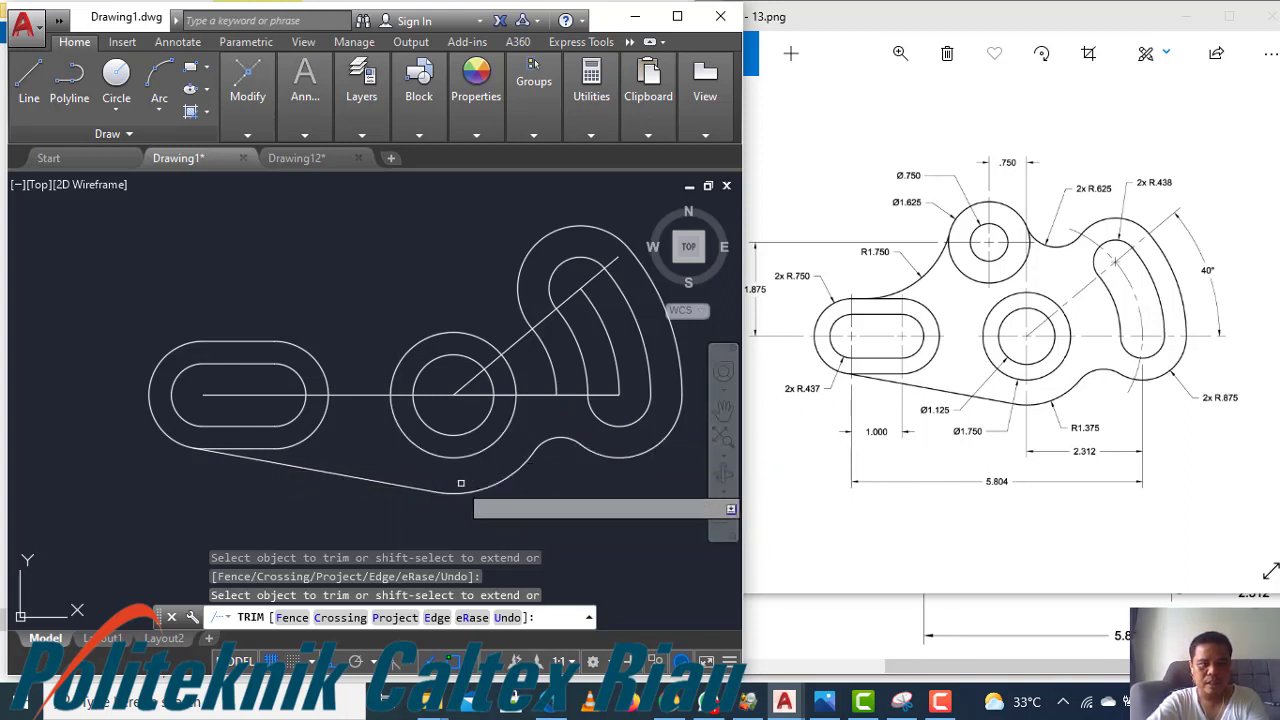
key("Escape")
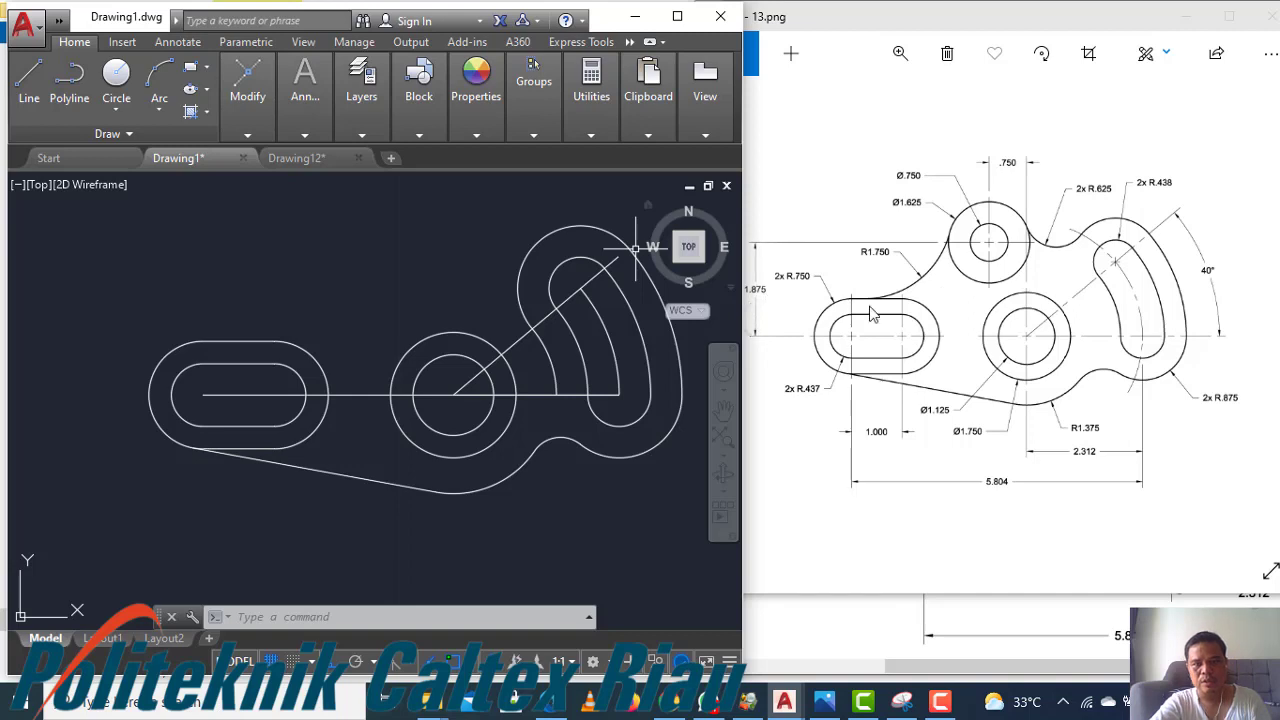
Draw a construction line from the middle circle's centre 1.875 straight up, then 0.75 to the left
type("l")
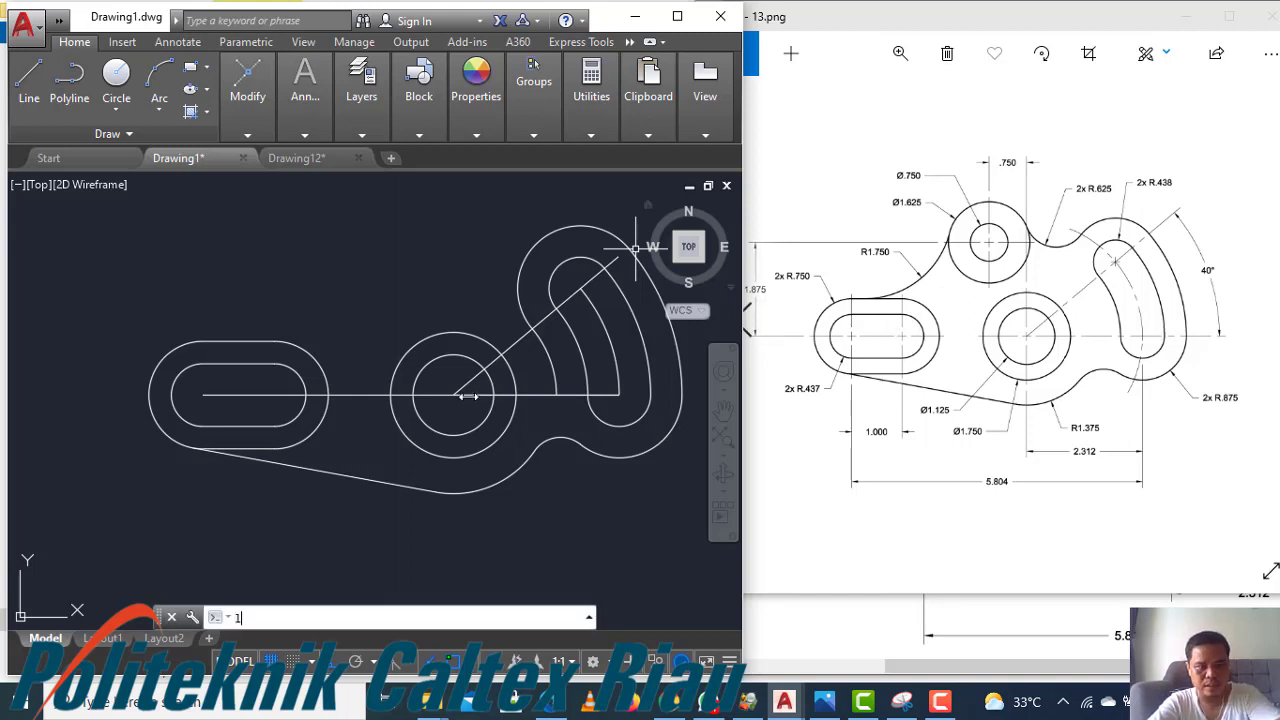
key("Return")
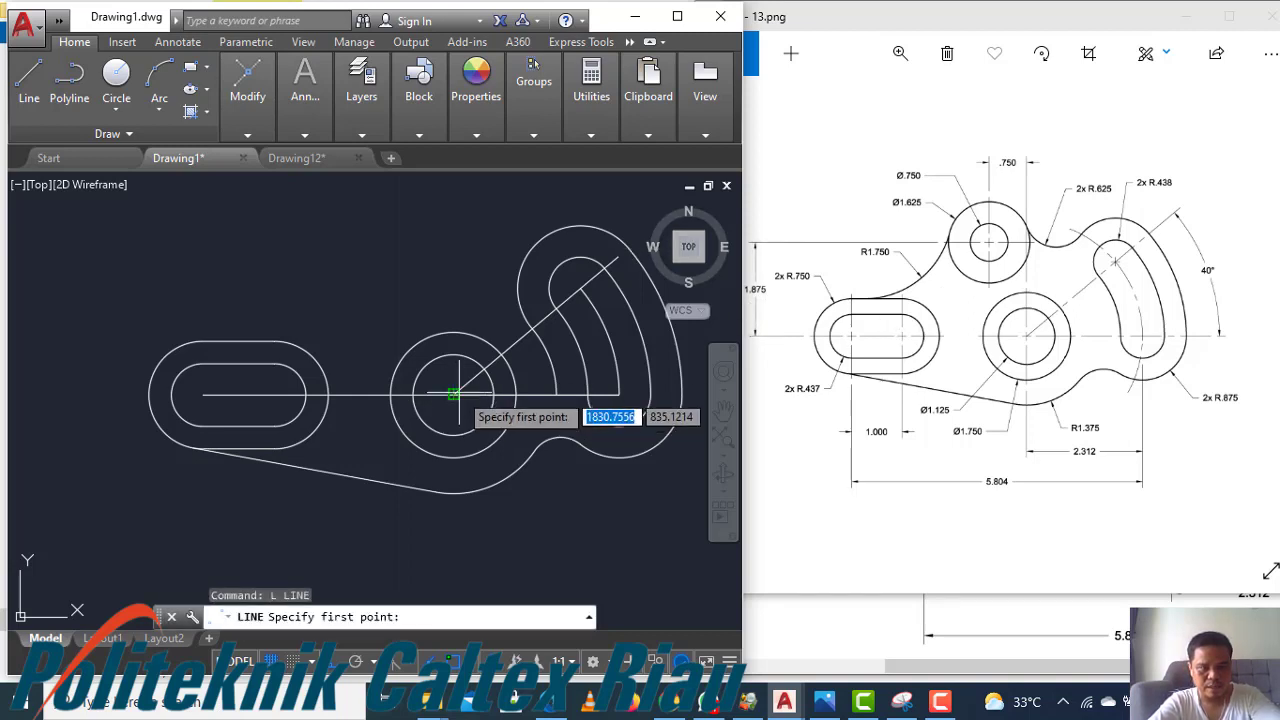
left_click(453, 394)
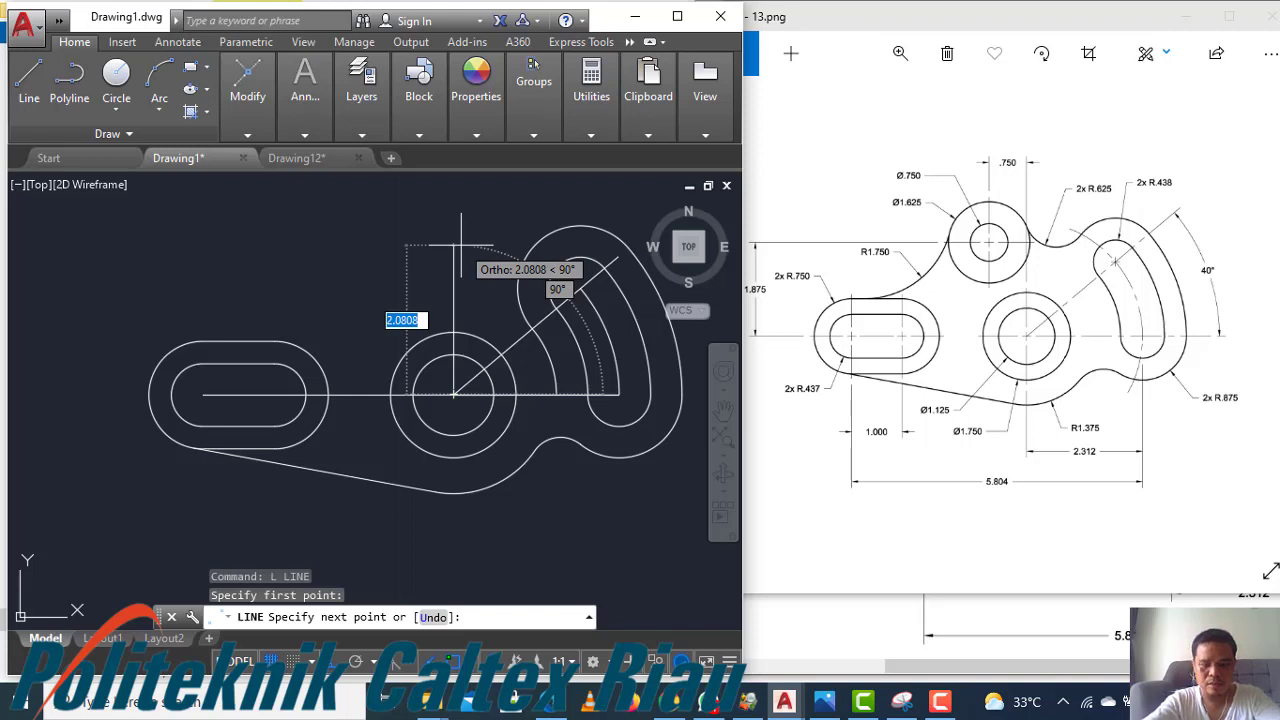
type("1.8")
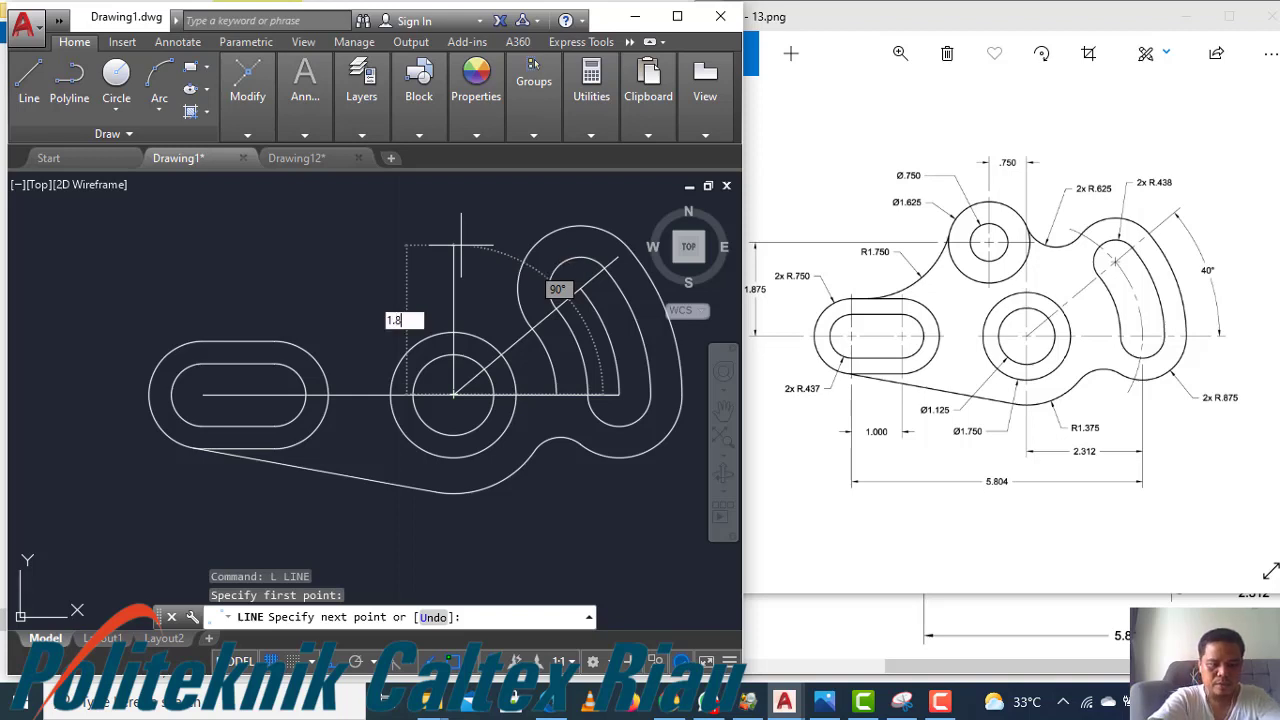
key("Return")
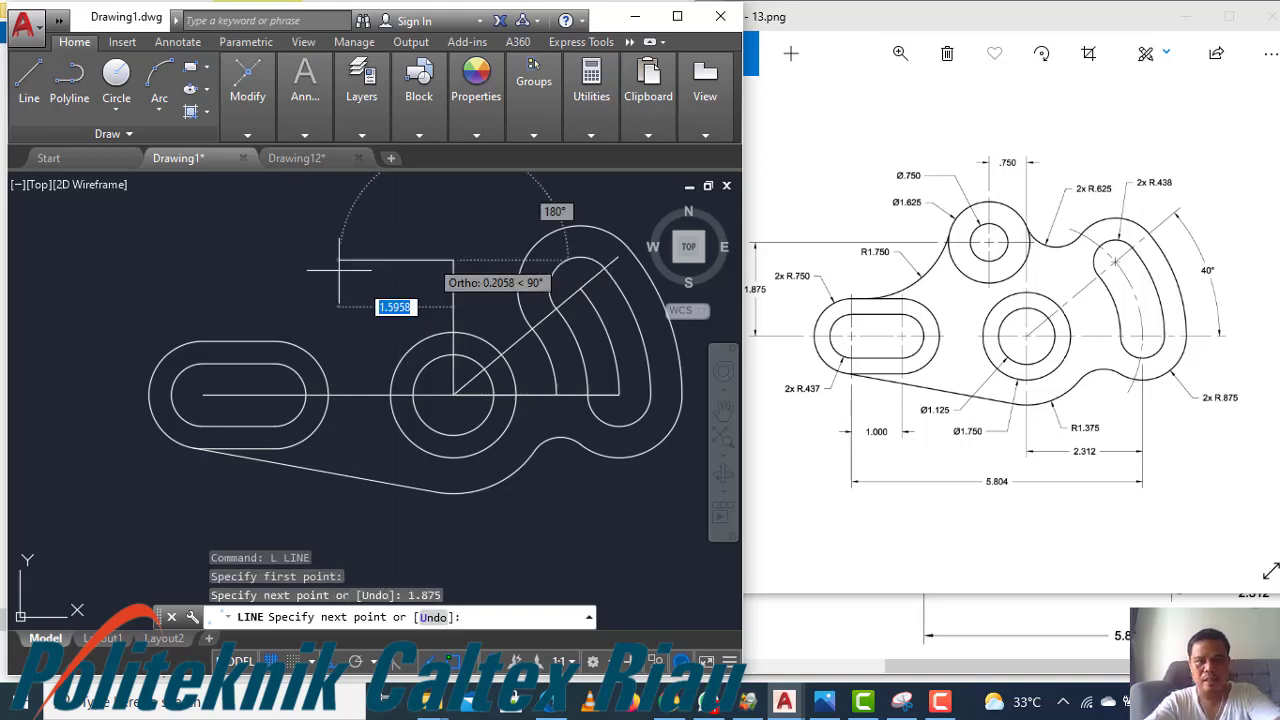
type("0.75")
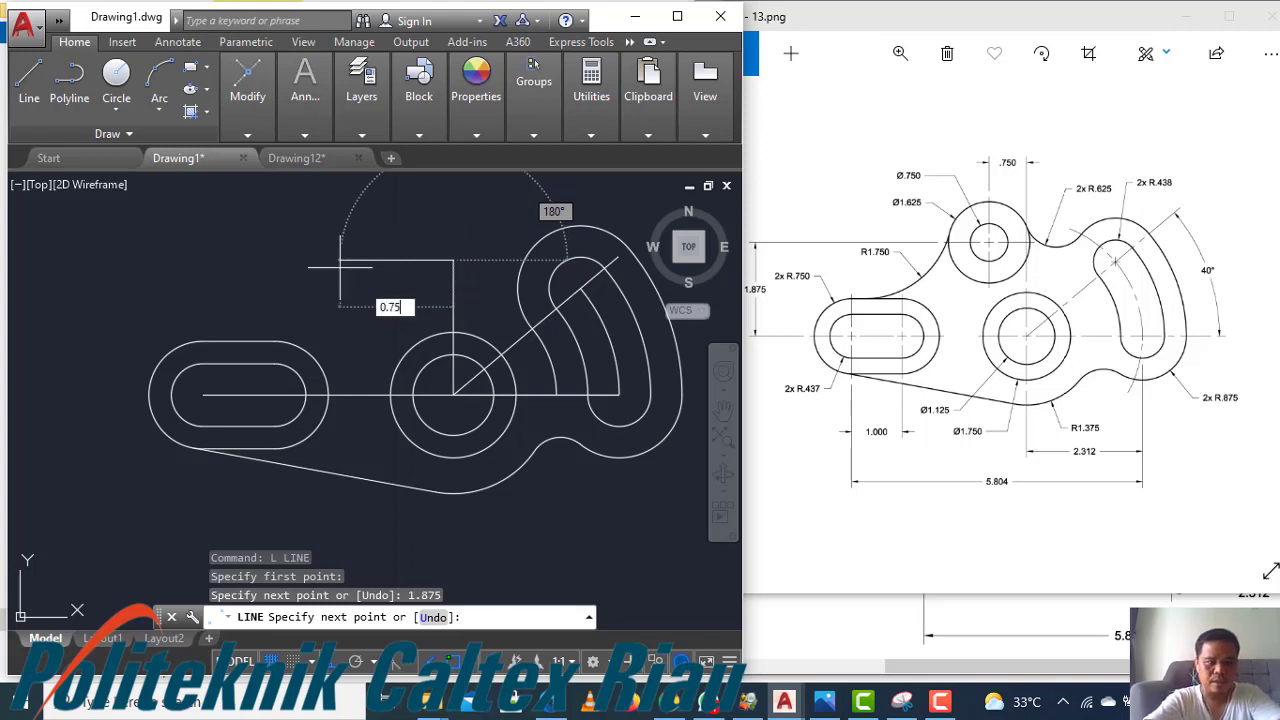
key("Return")
Draw a circle of diameter 0.75 centred at the construction line's upper-left endpoint
key("Return")
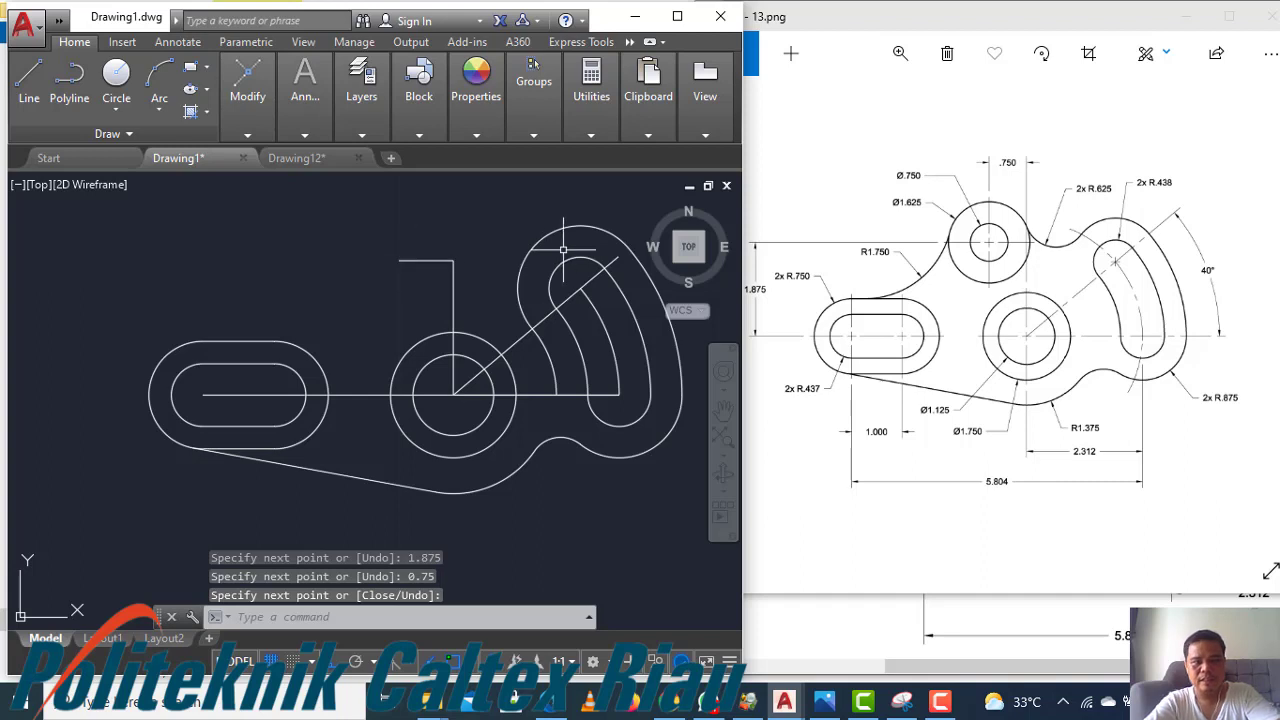
type("c")
key("Return")
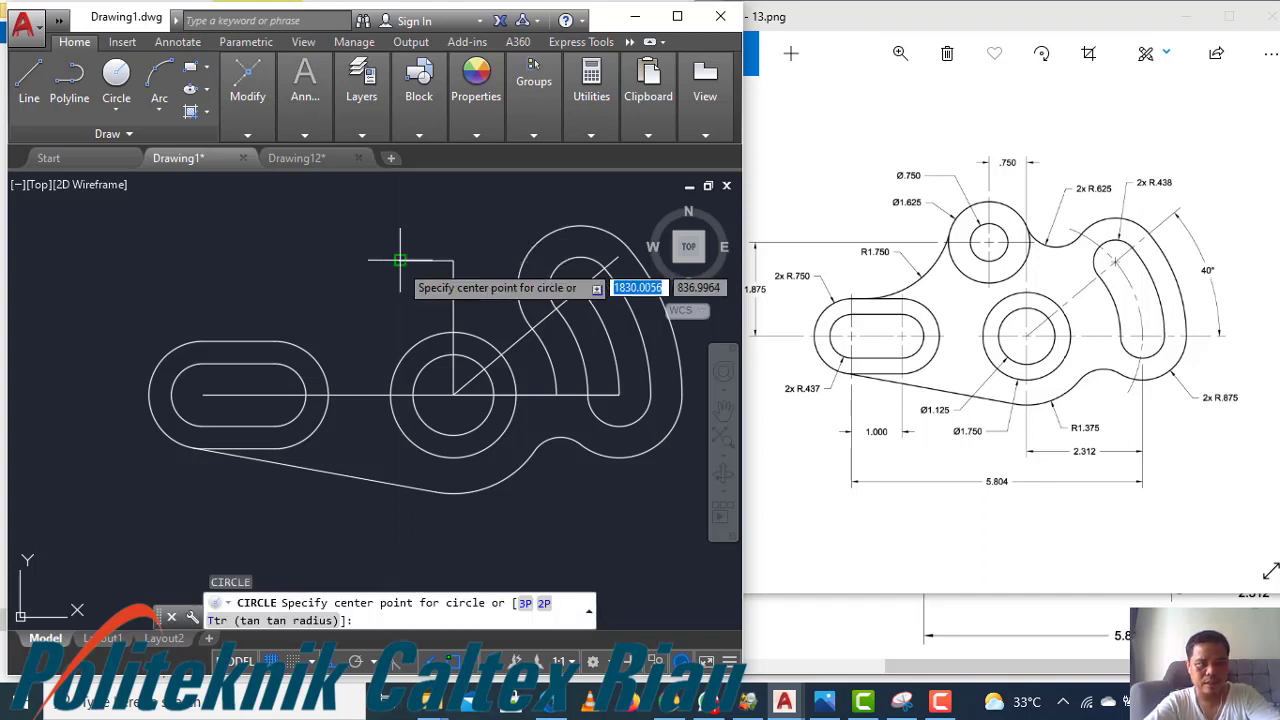
left_click(399, 260)
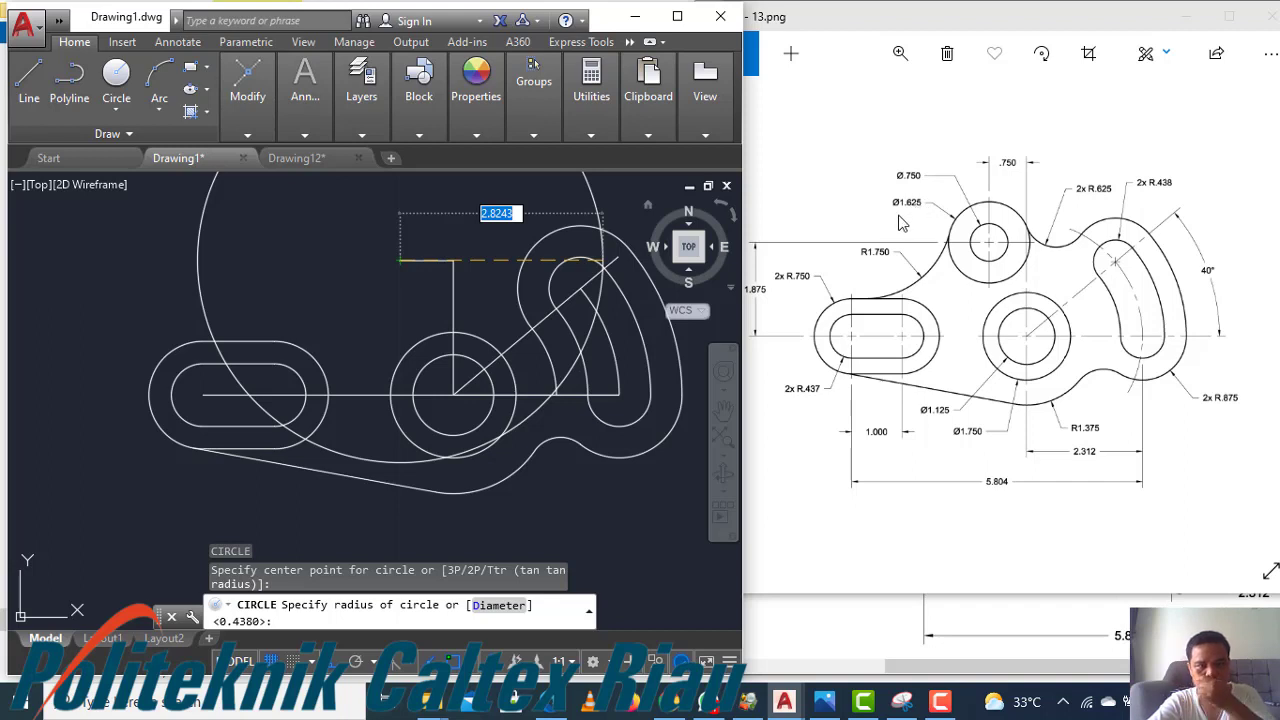
type("0")
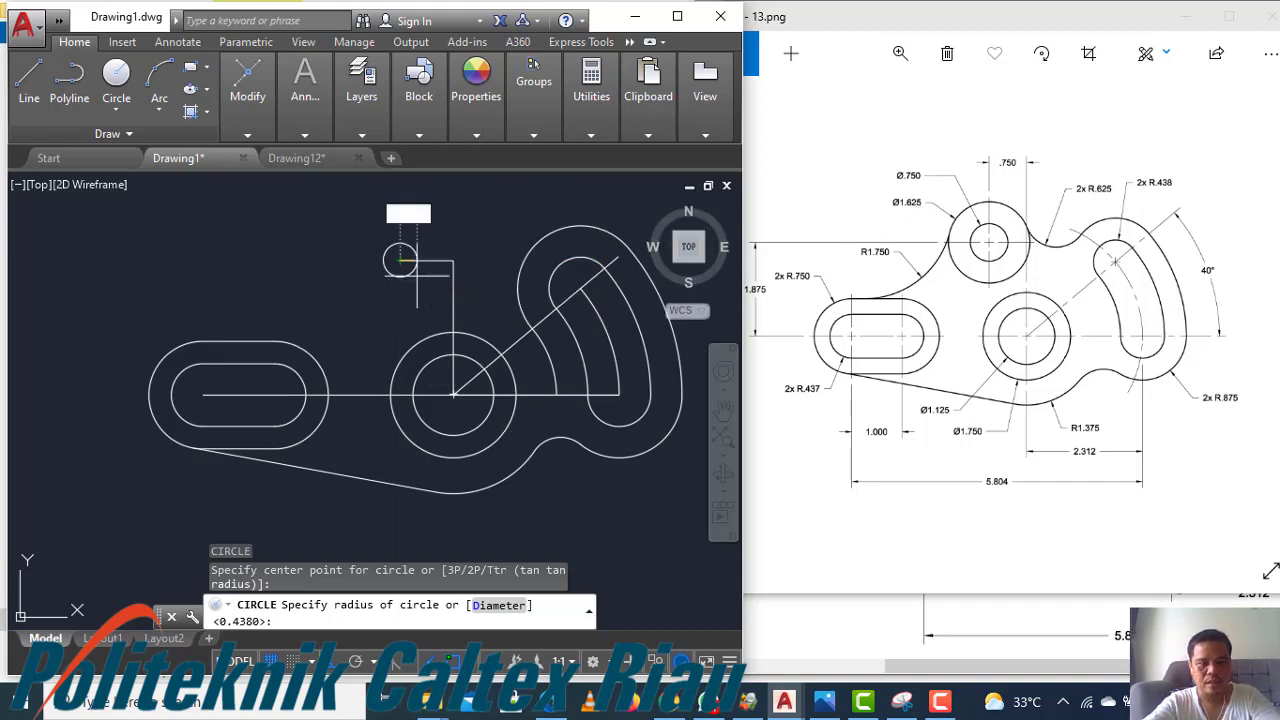
type("d")
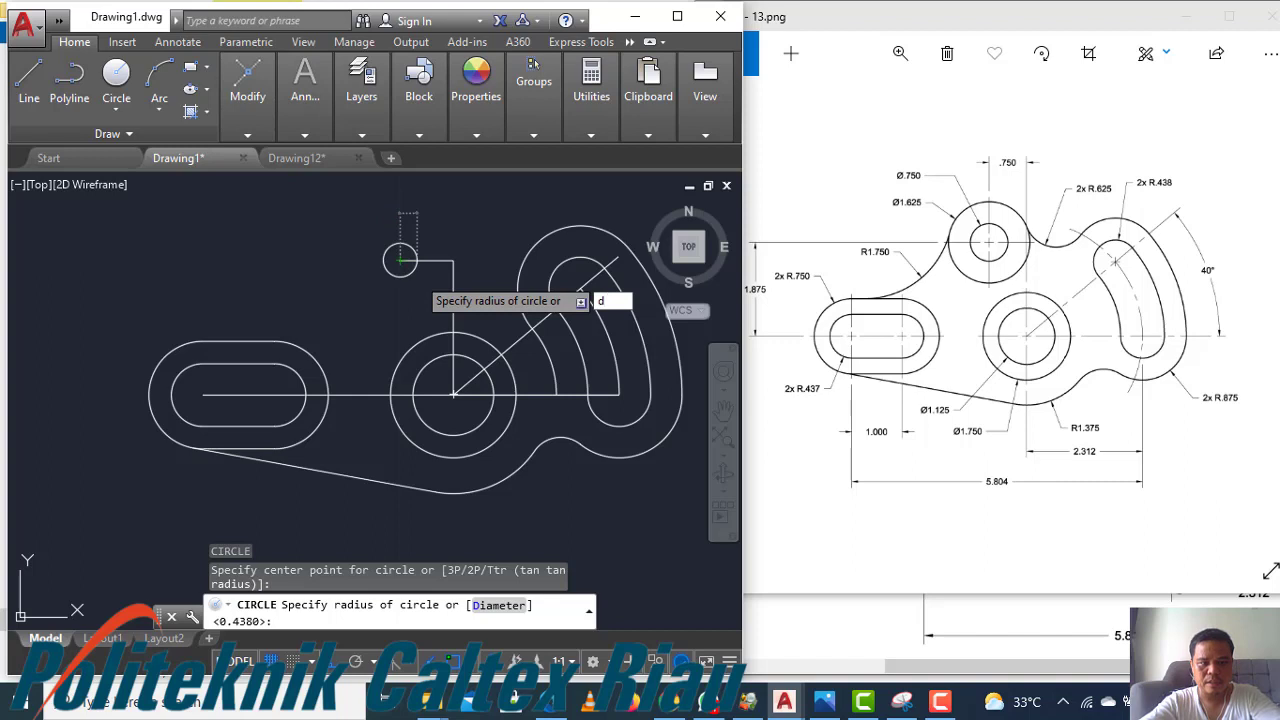
key("Return")
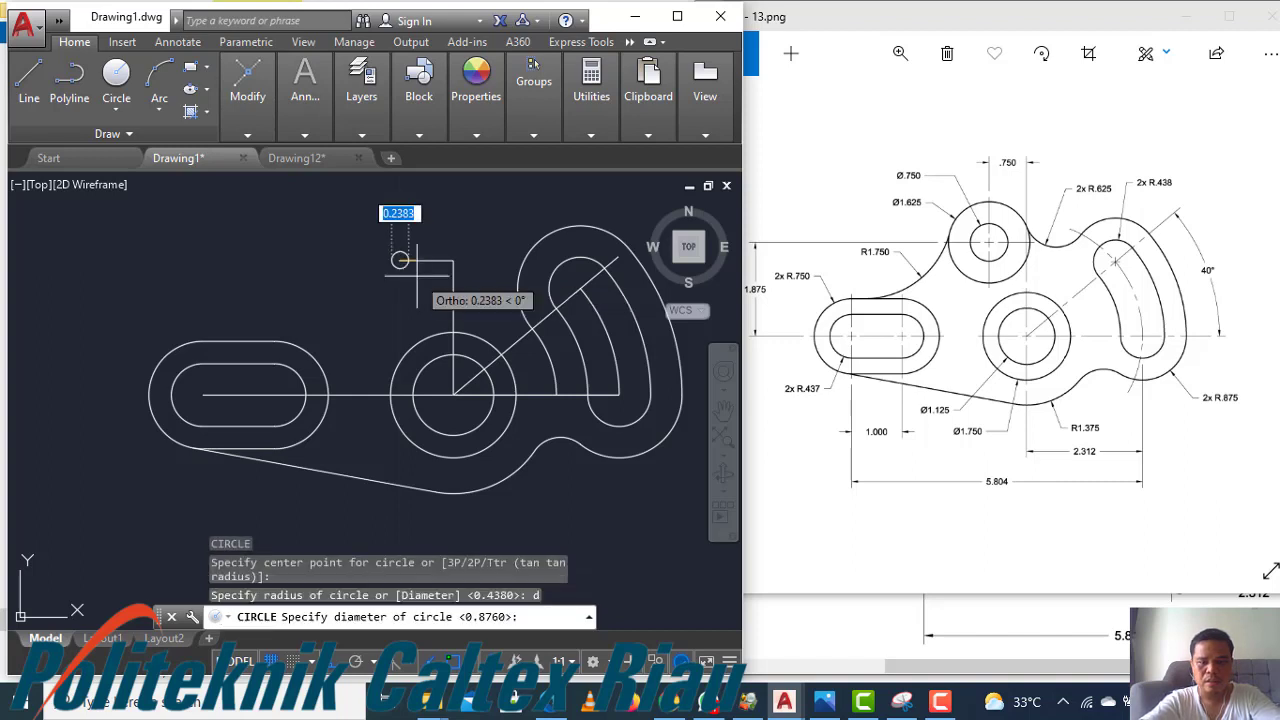
type("0.7")
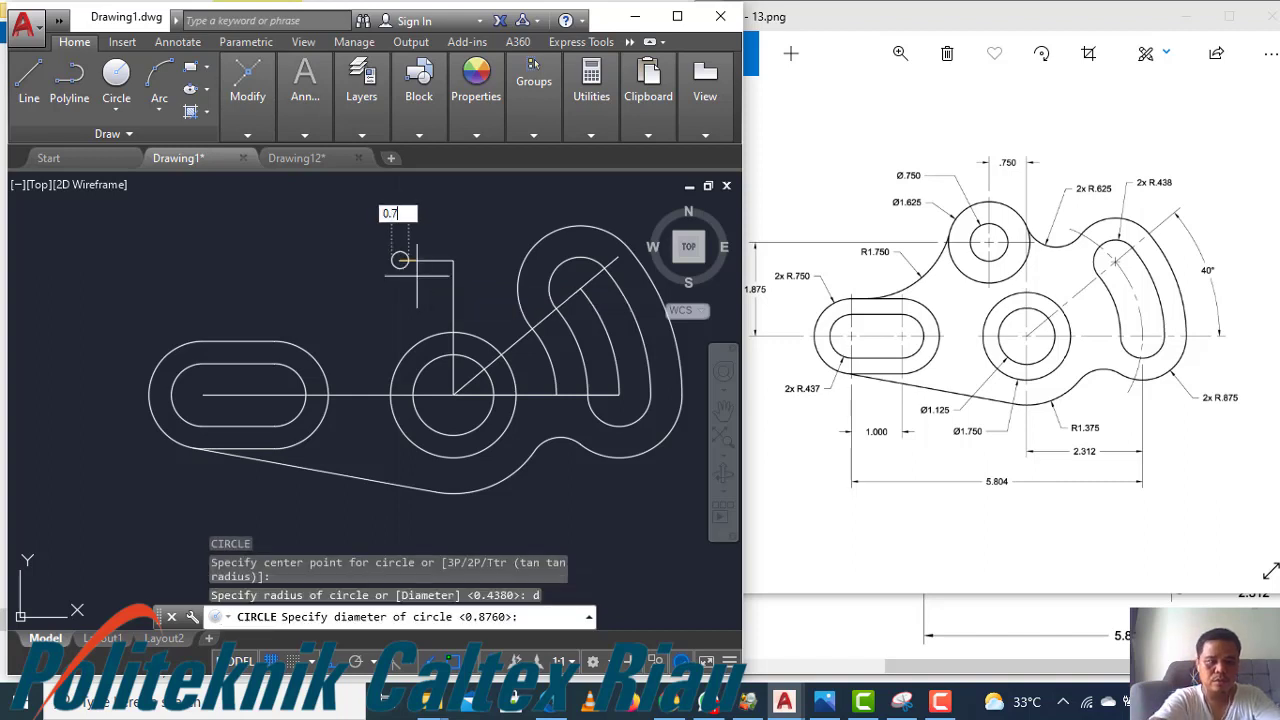
type("5")
key("Return")
Draw a concentric circle of diameter 1.625 around the Ø0.75 circle
key("Return")
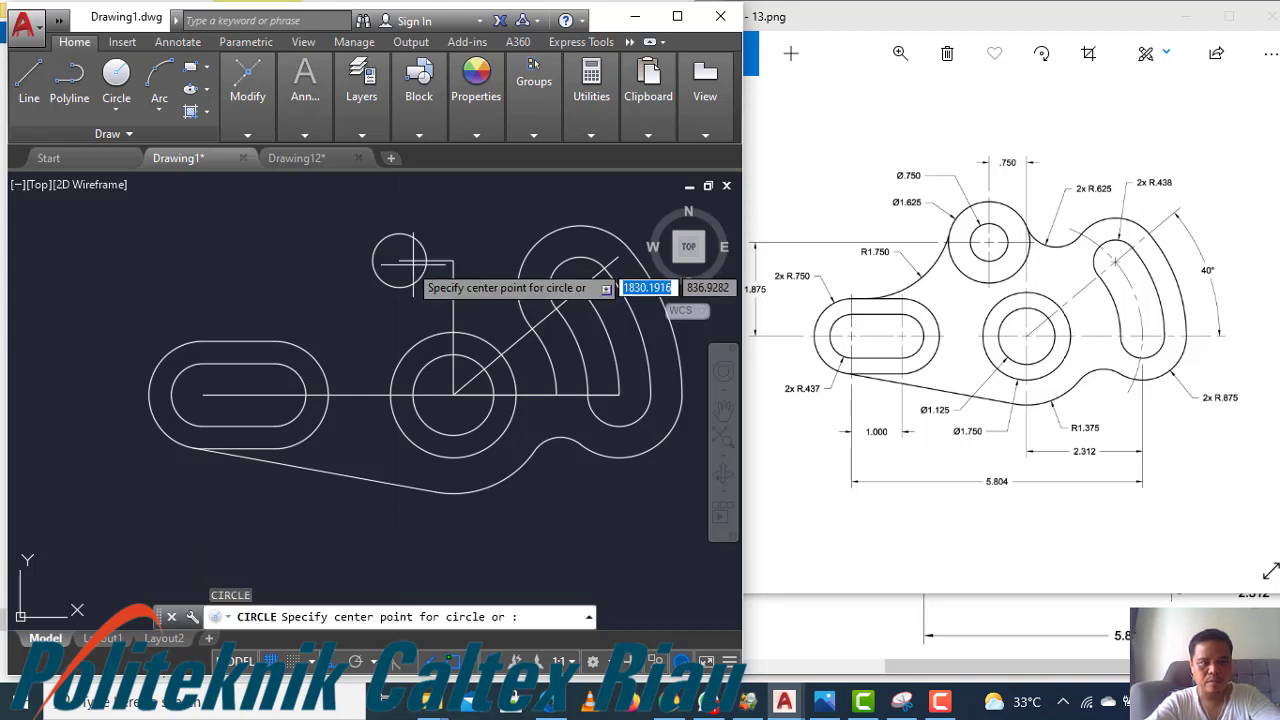
left_click(400, 262)
type("d")
key("Return")
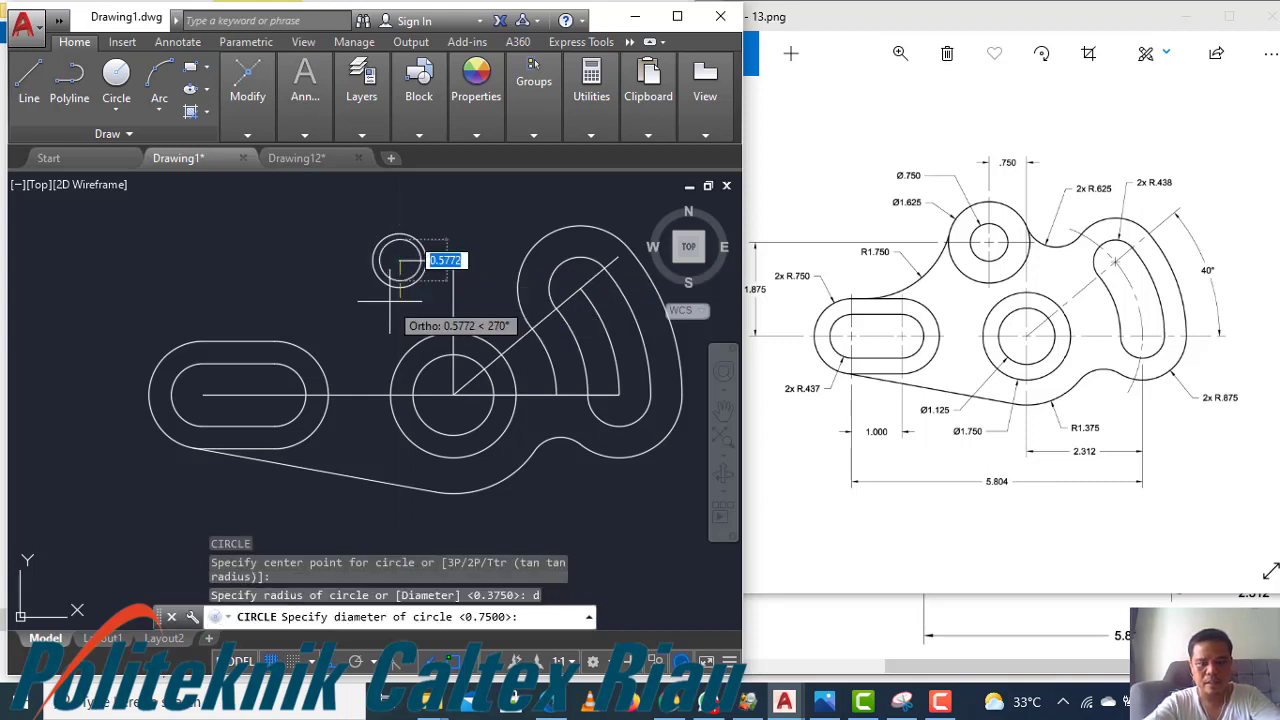
type("1.625")
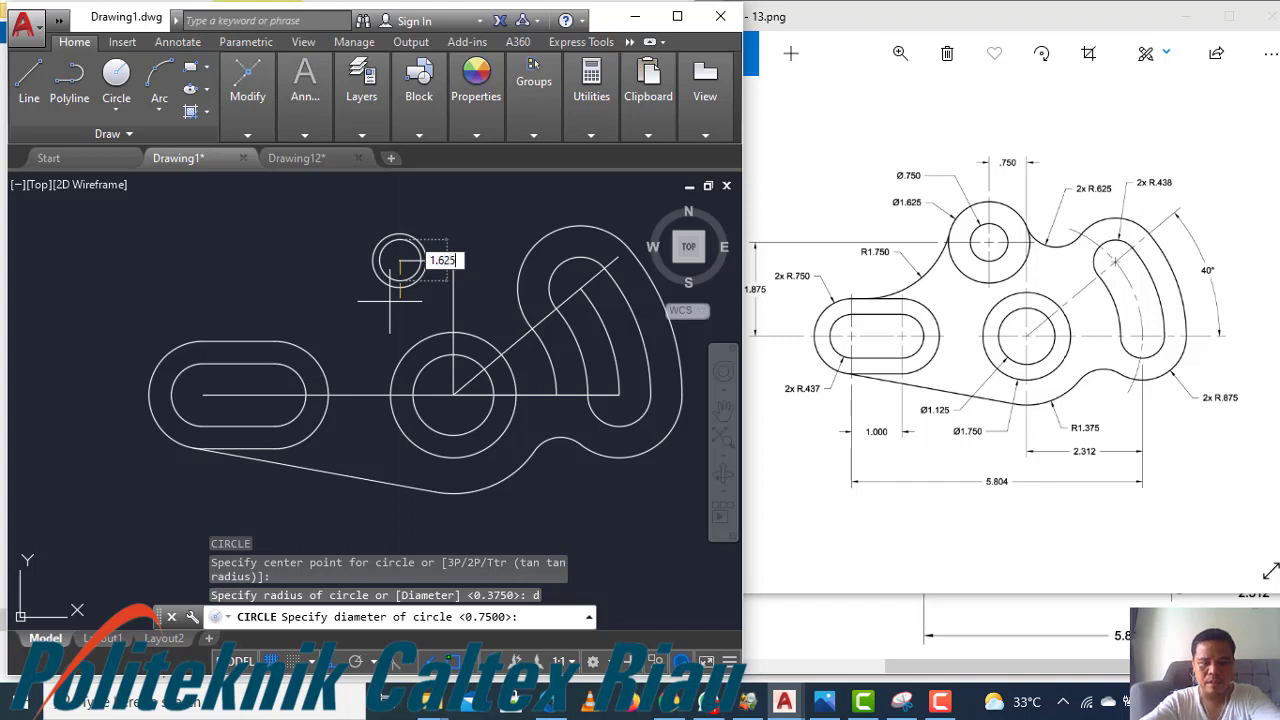
key("Return")
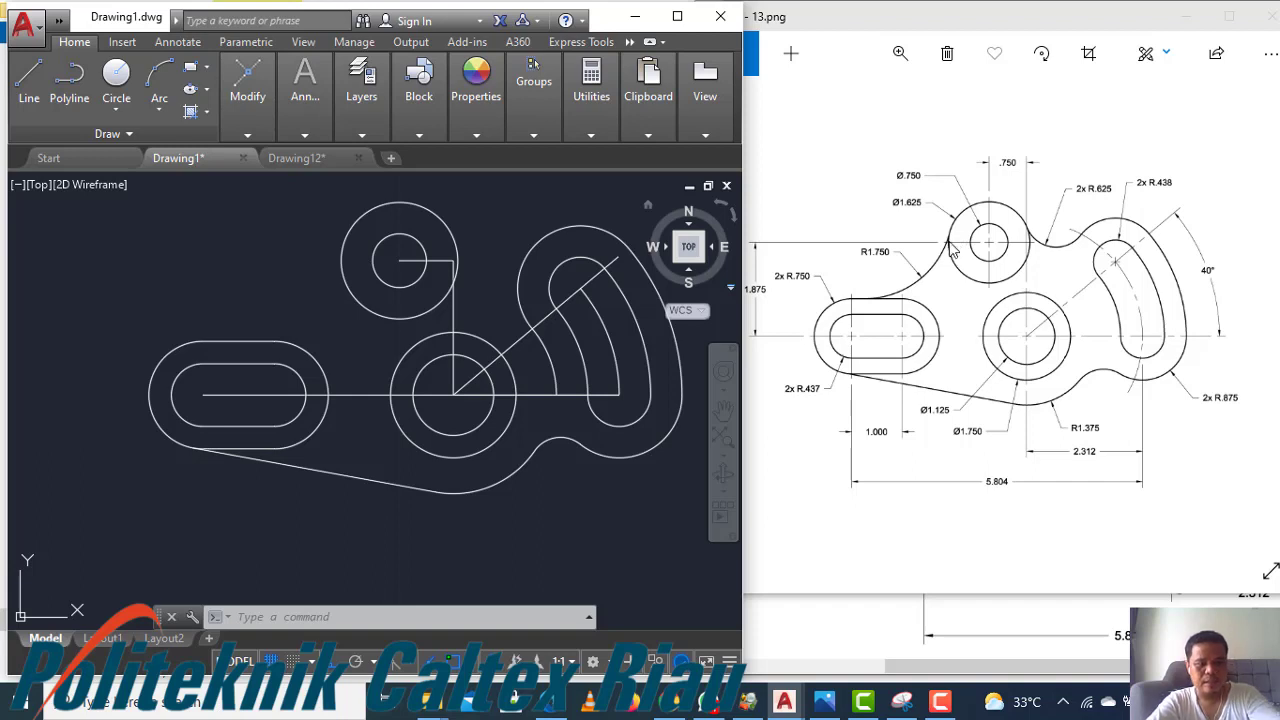
Draw a circle of radius 1.75 tangent to the Ø1.625 circle and the left slot's outer upper edge
type("c")
key("Return")
type("t")
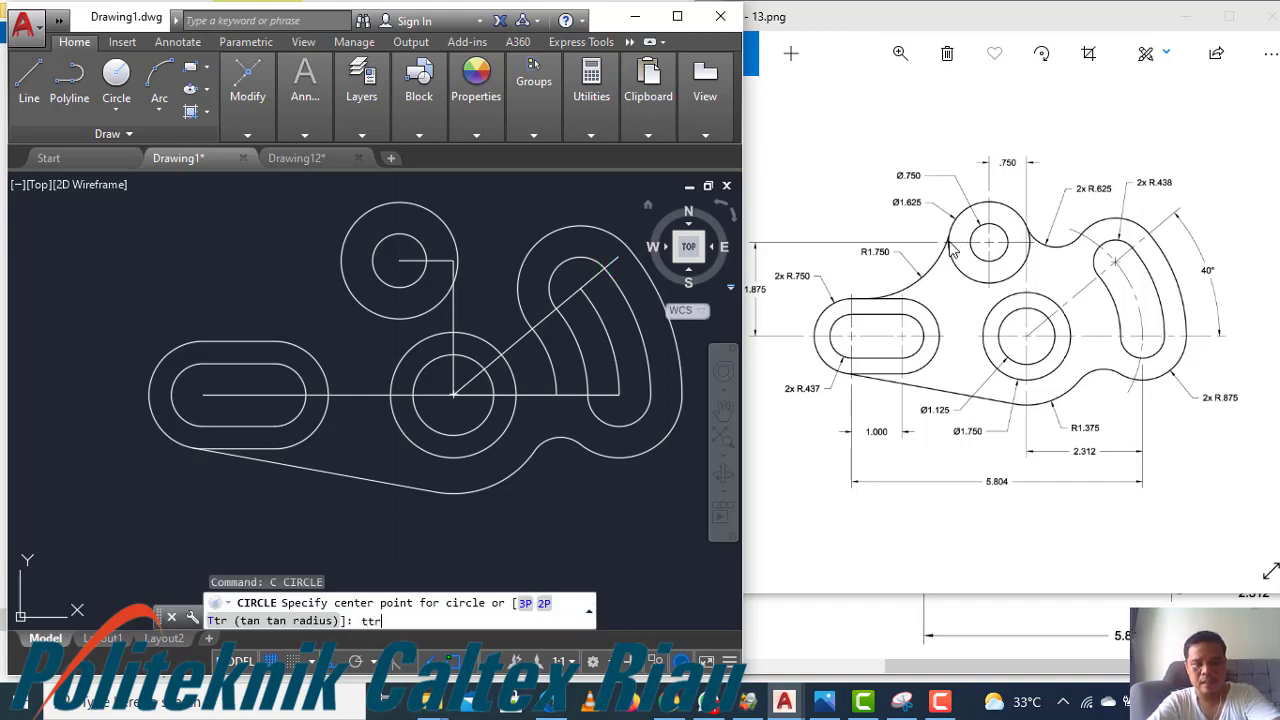
key("Return")
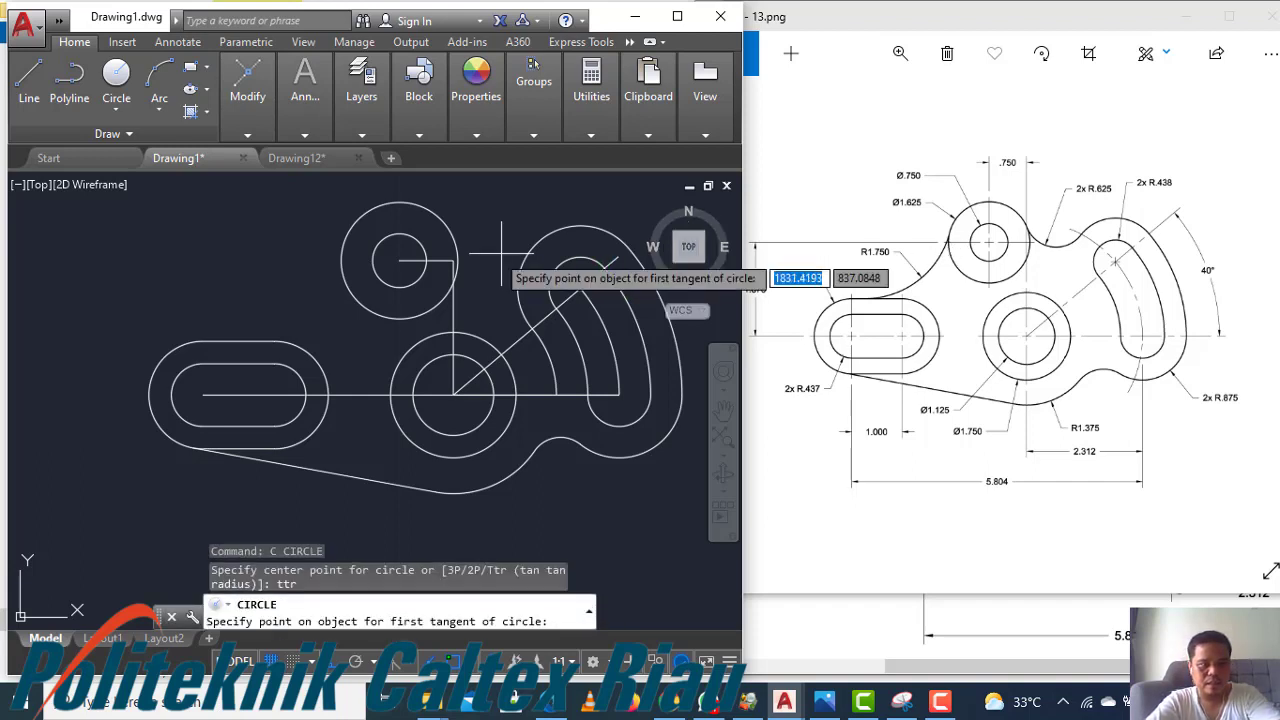
left_click(342, 270)
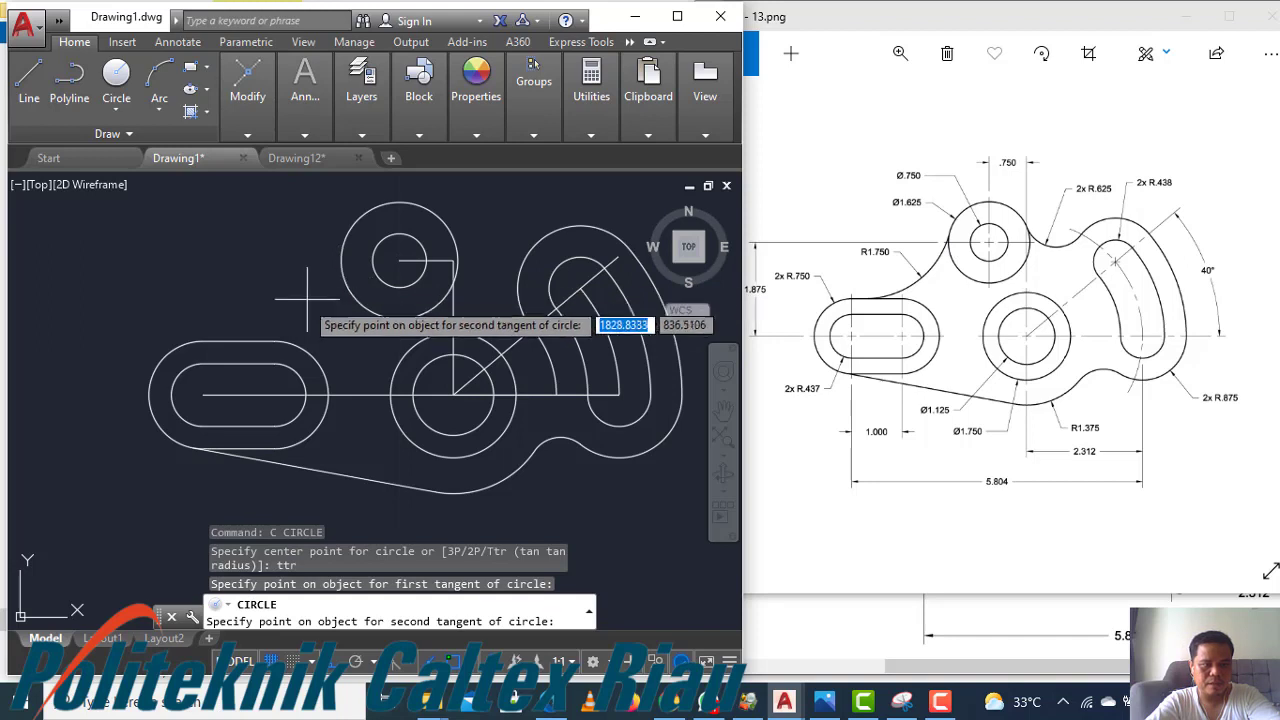
left_click(216, 340)
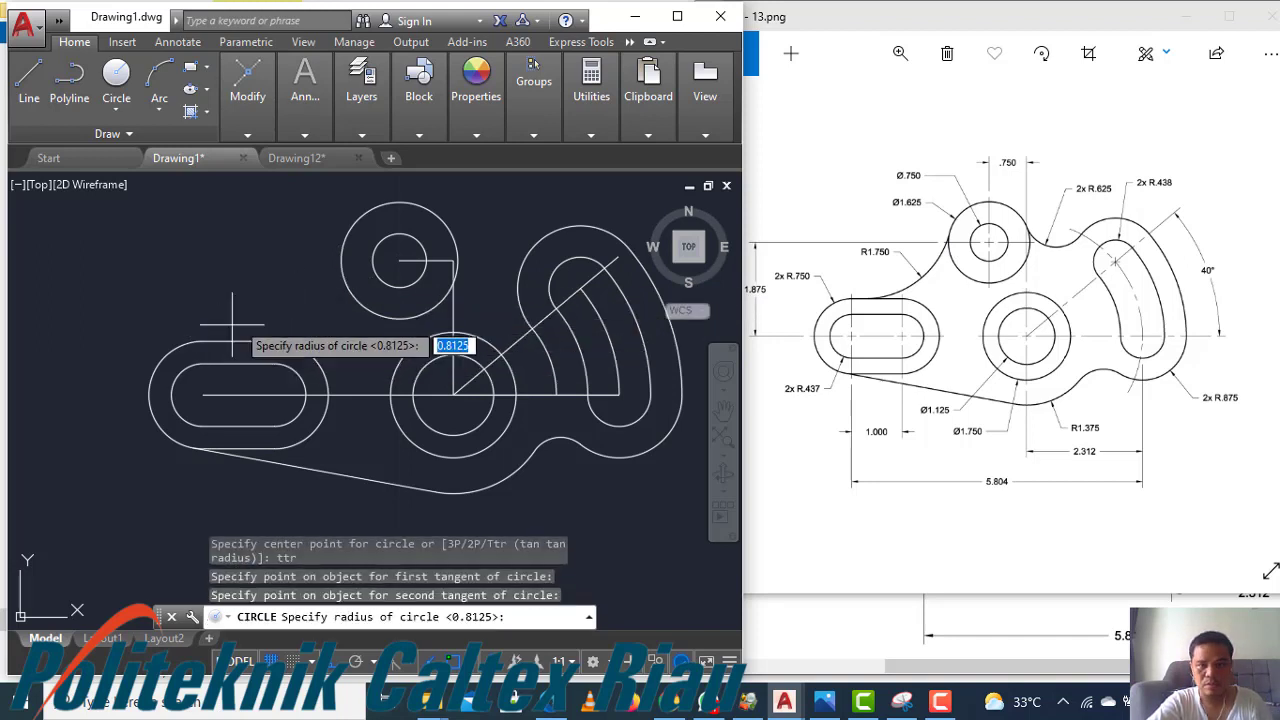
type("1.75")
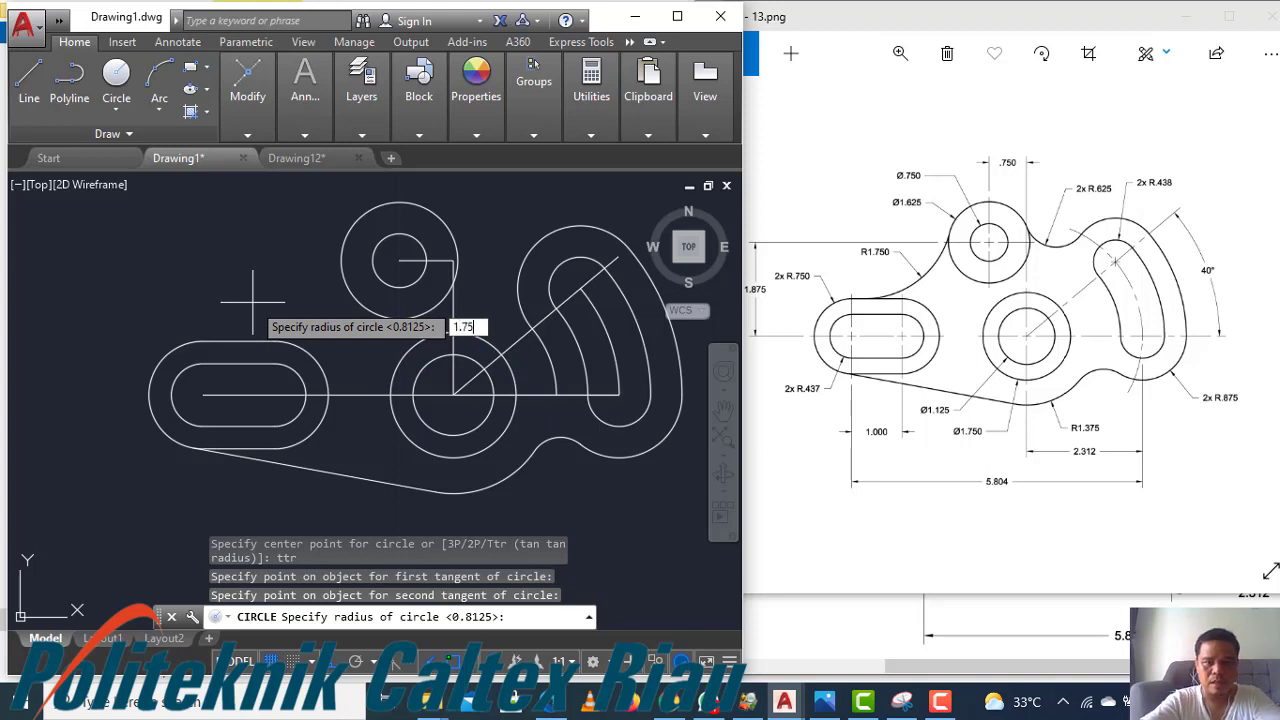
key("Return")
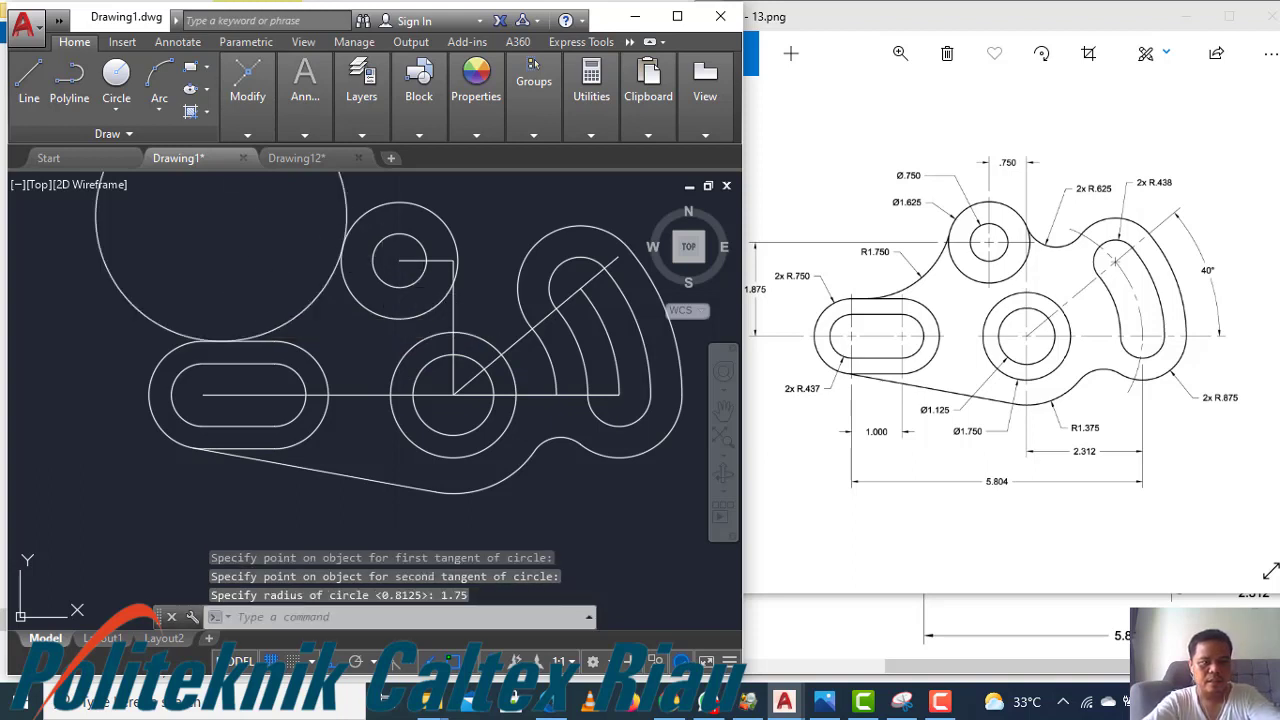
Trim away the excess of the R1.75 circle so only its tangent arc between the slot and the Ø1.625 circle remains
type("t")
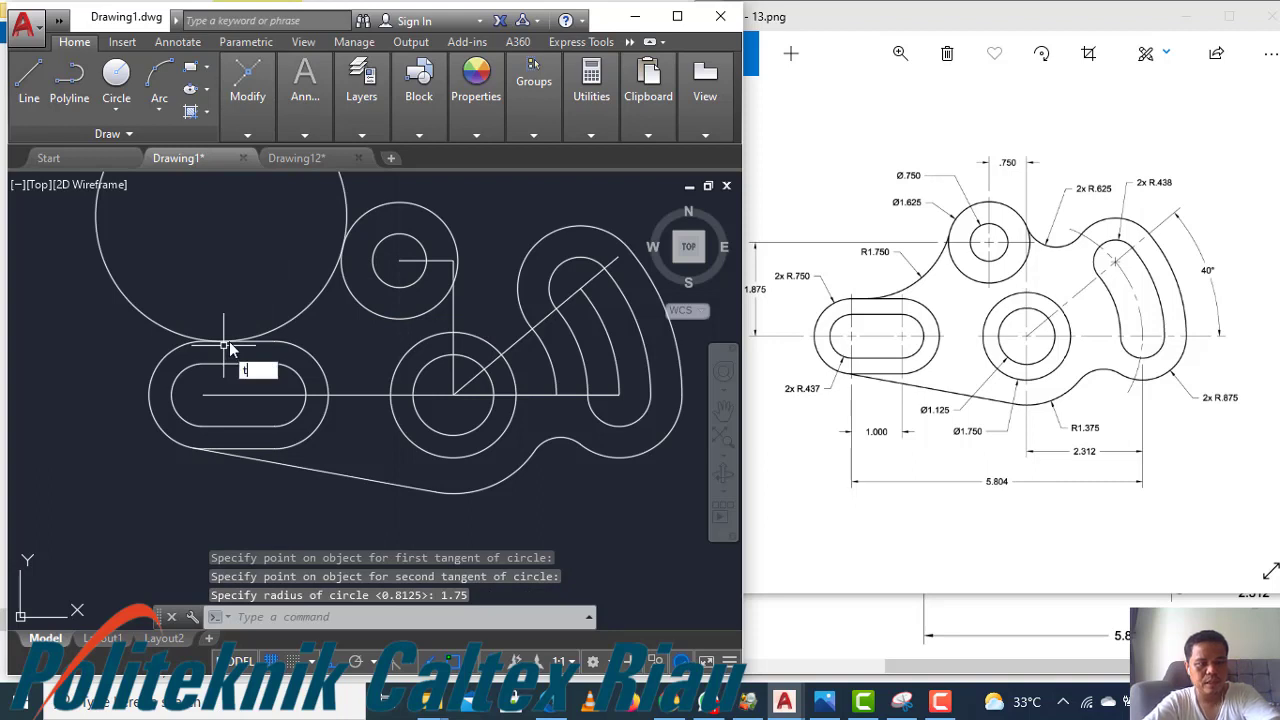
key("Return")
key("Return")
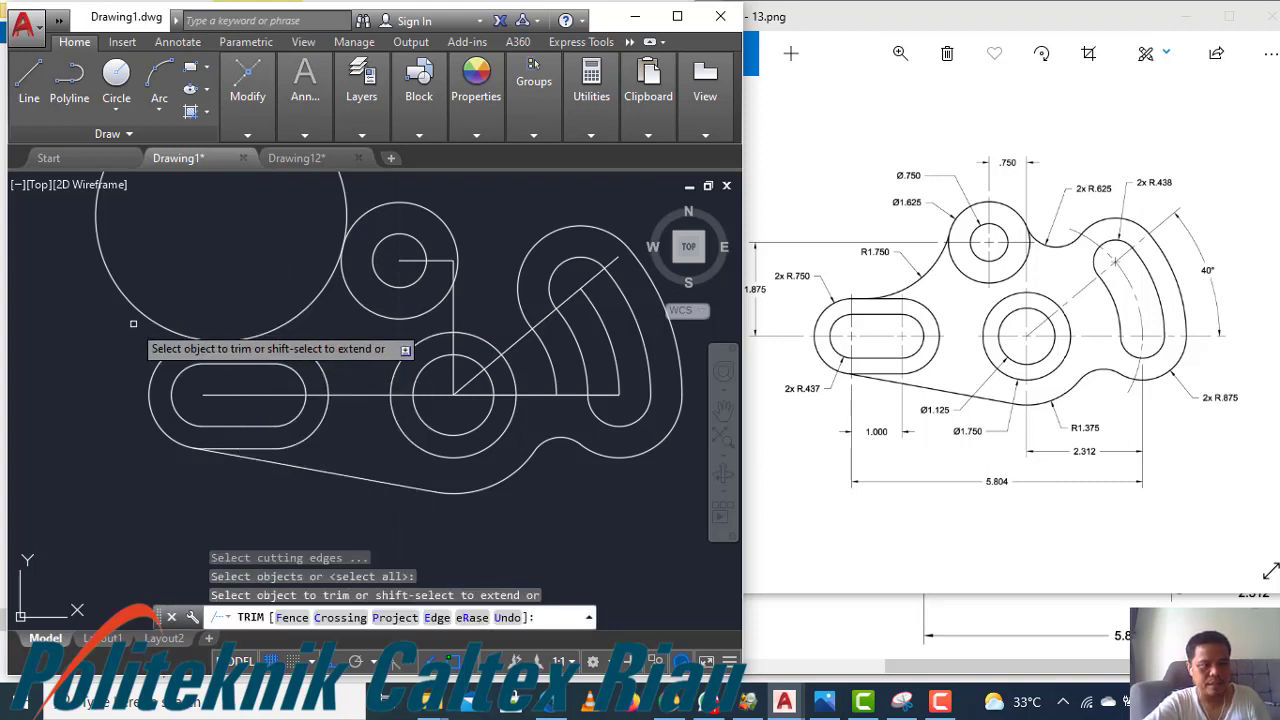
left_click(145, 315)
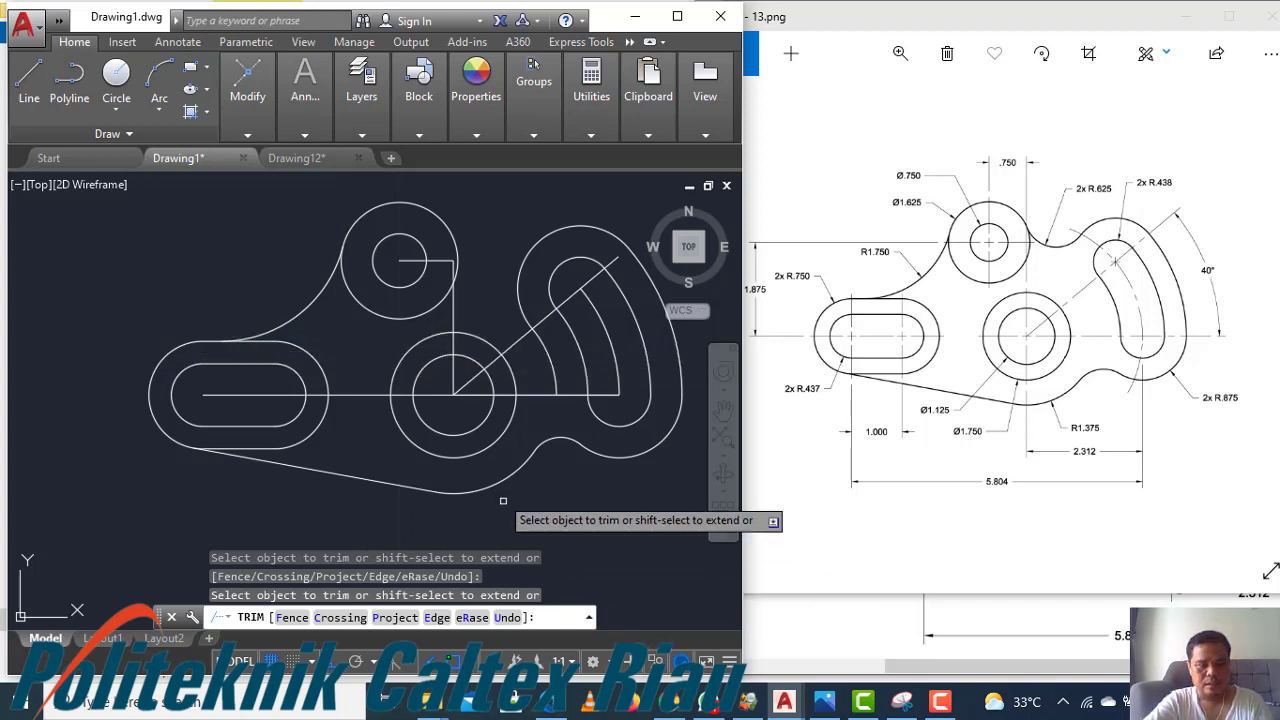
key("Escape")
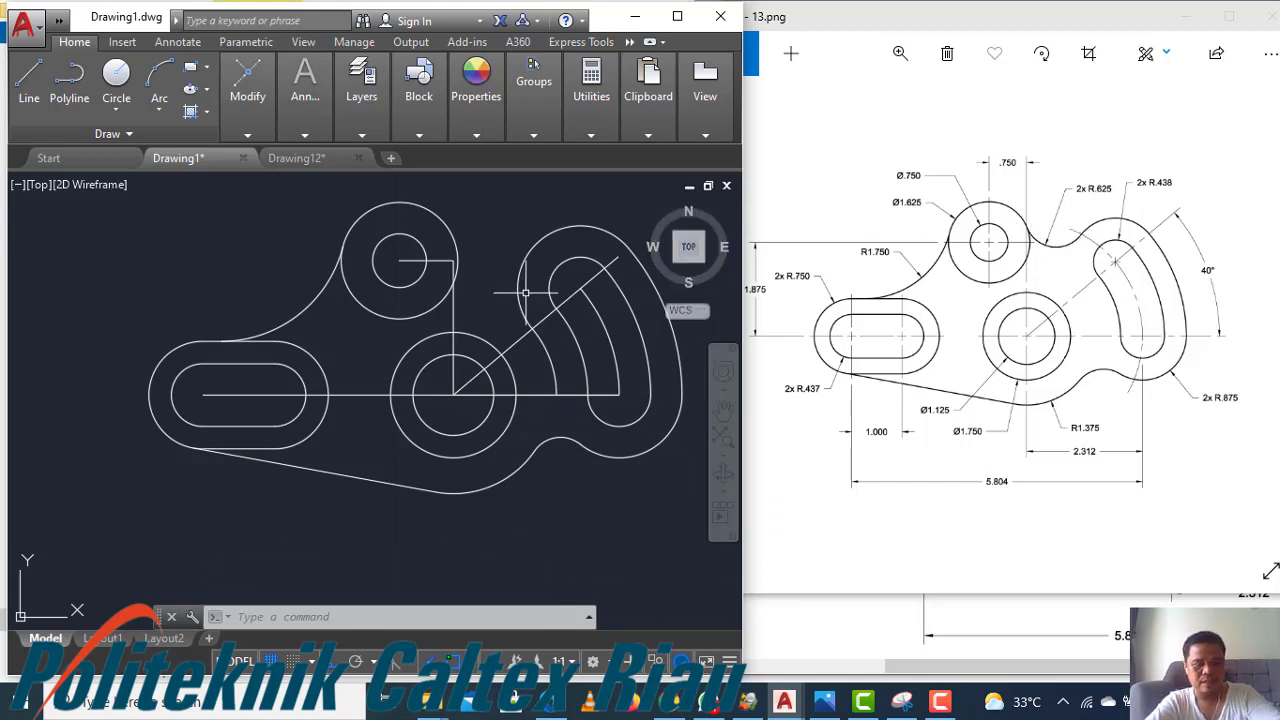
Draw a circle of radius 0.625 tangent to the Ø1.625 circle and the right slot's outer arc
type("c")
key("Return")
type("ttr")
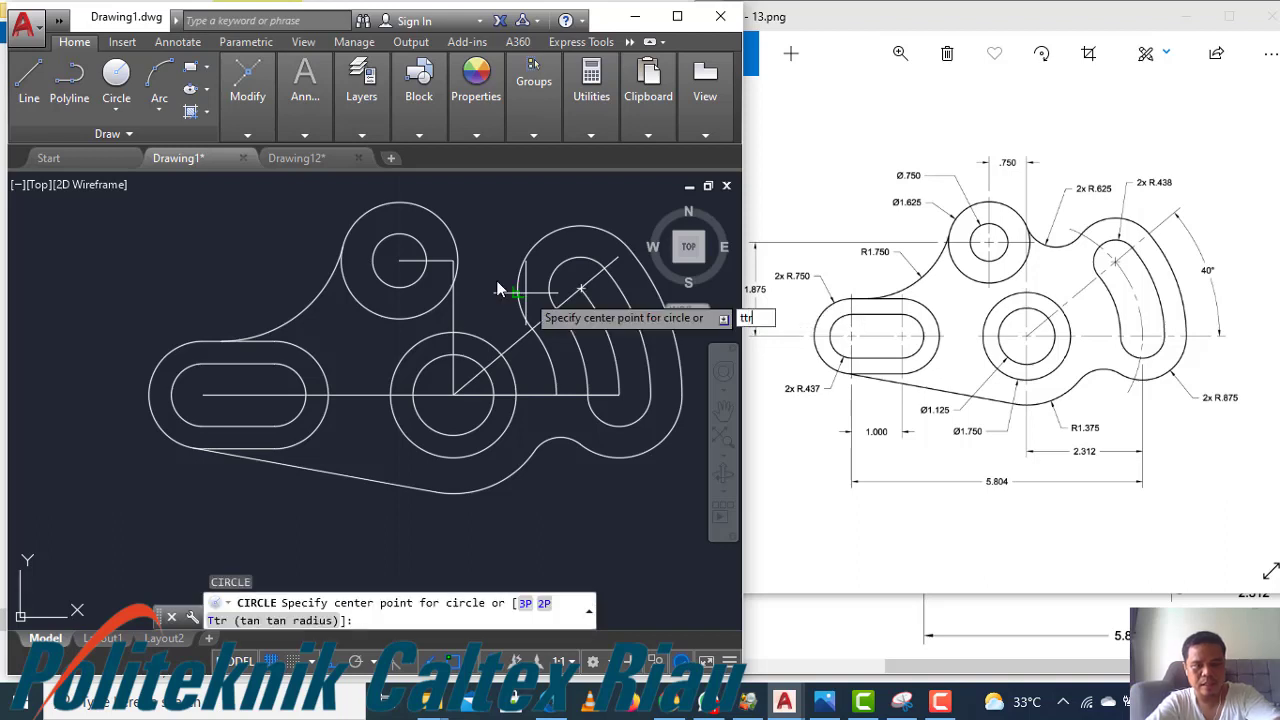
key("Return")
left_click(455, 239)
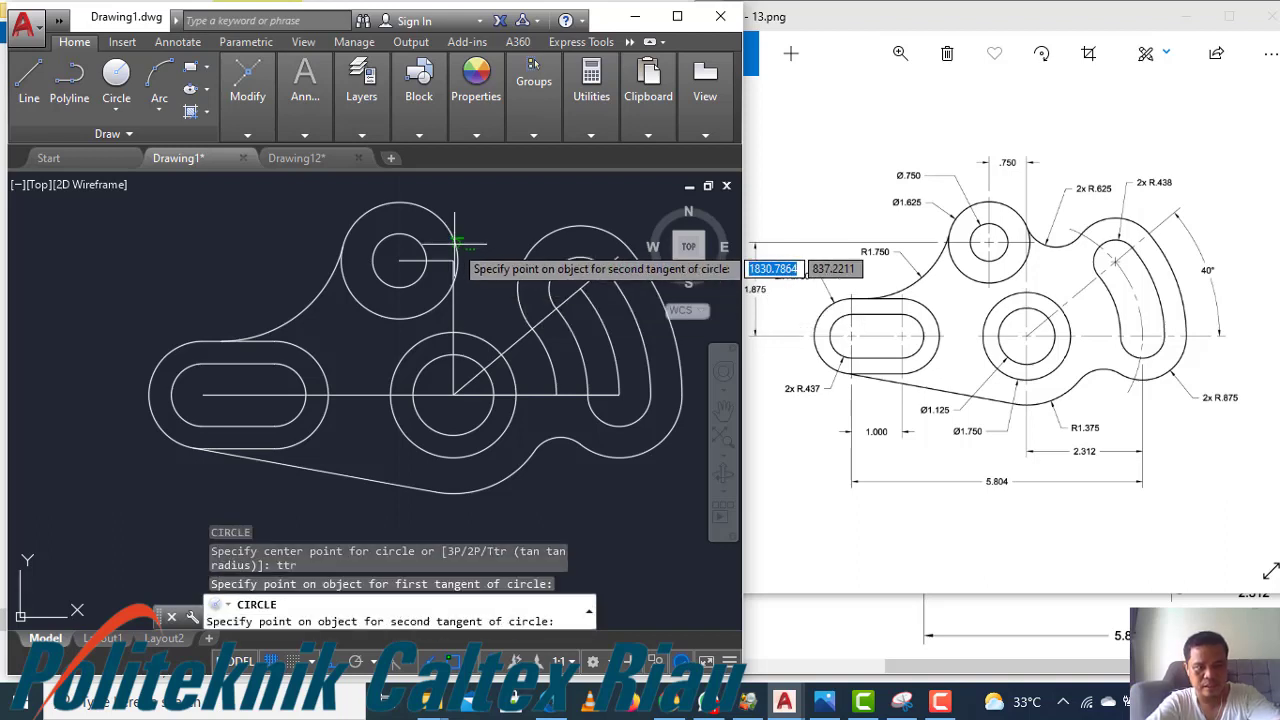
left_click(523, 256)
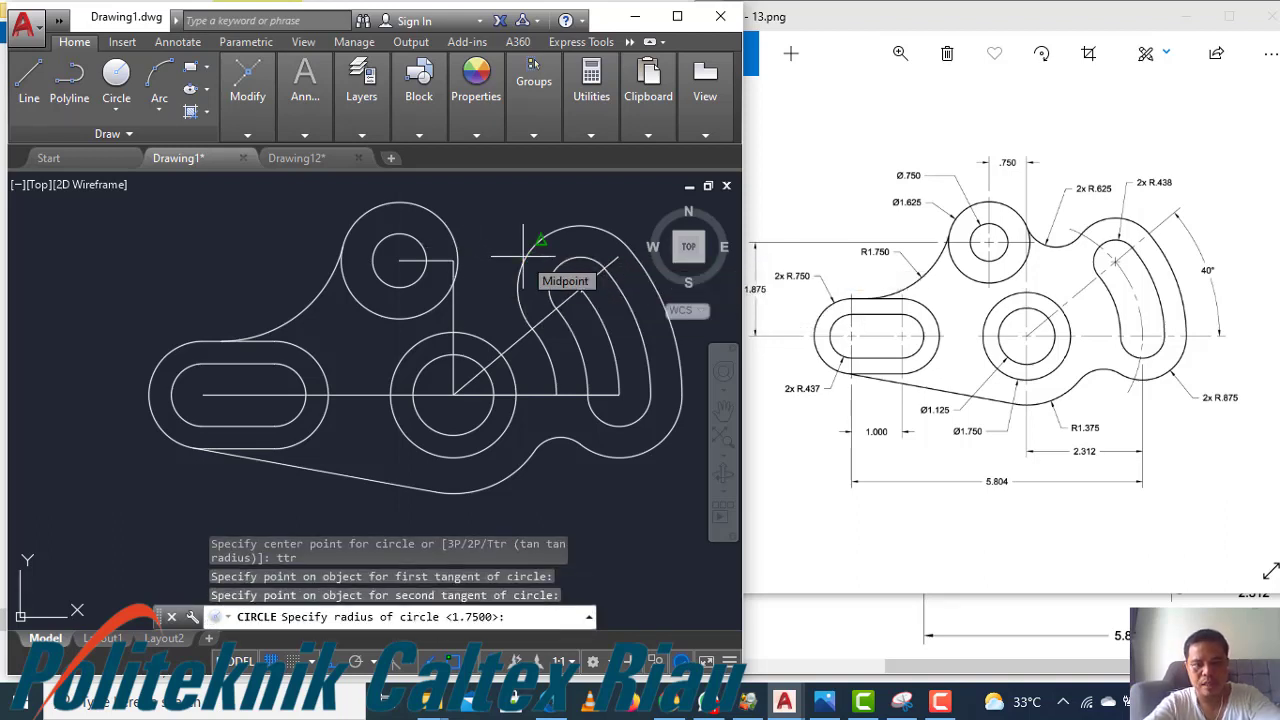
type("0.62")
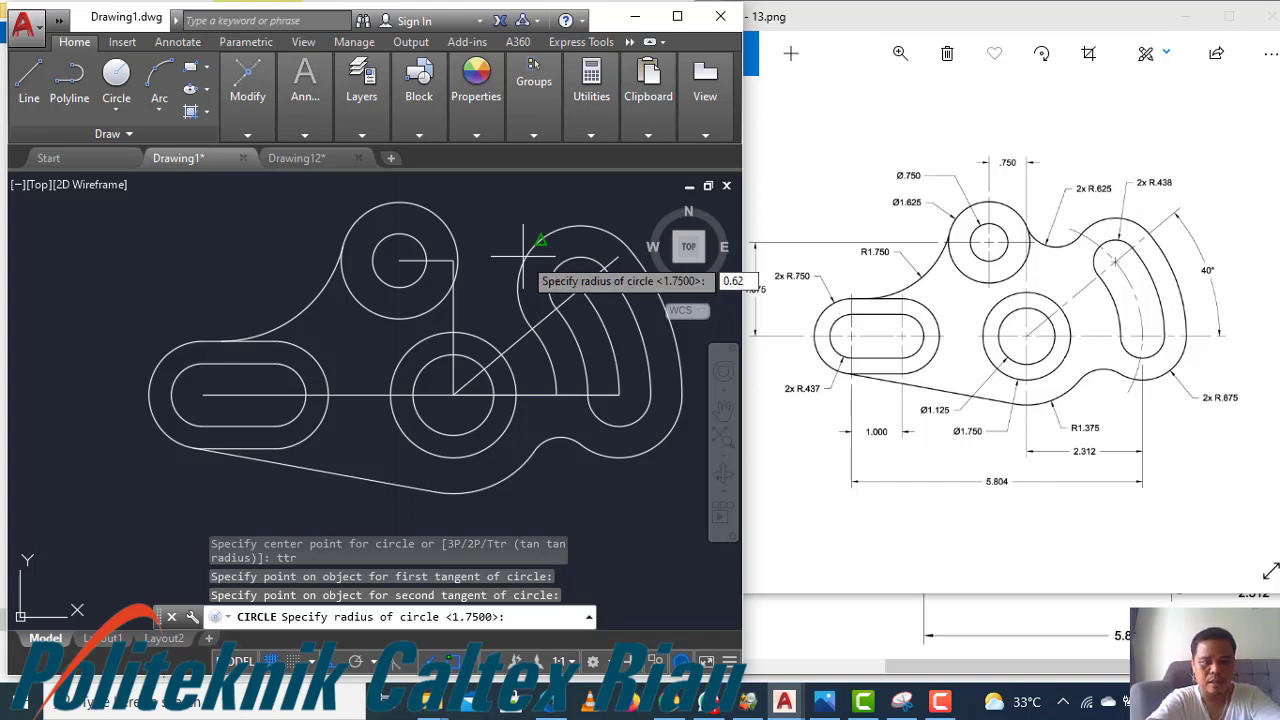
type("5")
key("Return")
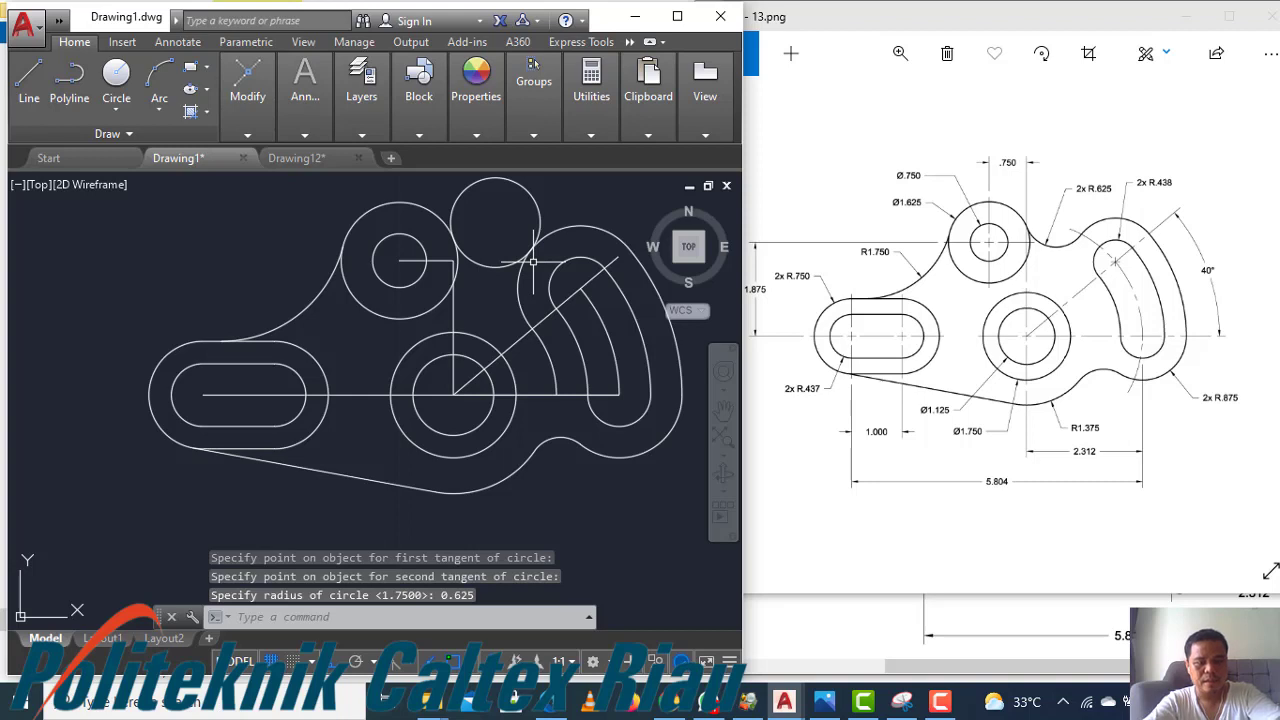
Trim the R0.625 circle, leaving only the connecting arc between the Ø1.625 circle and the right slot
type("tr")
key("Return")
key("Return")
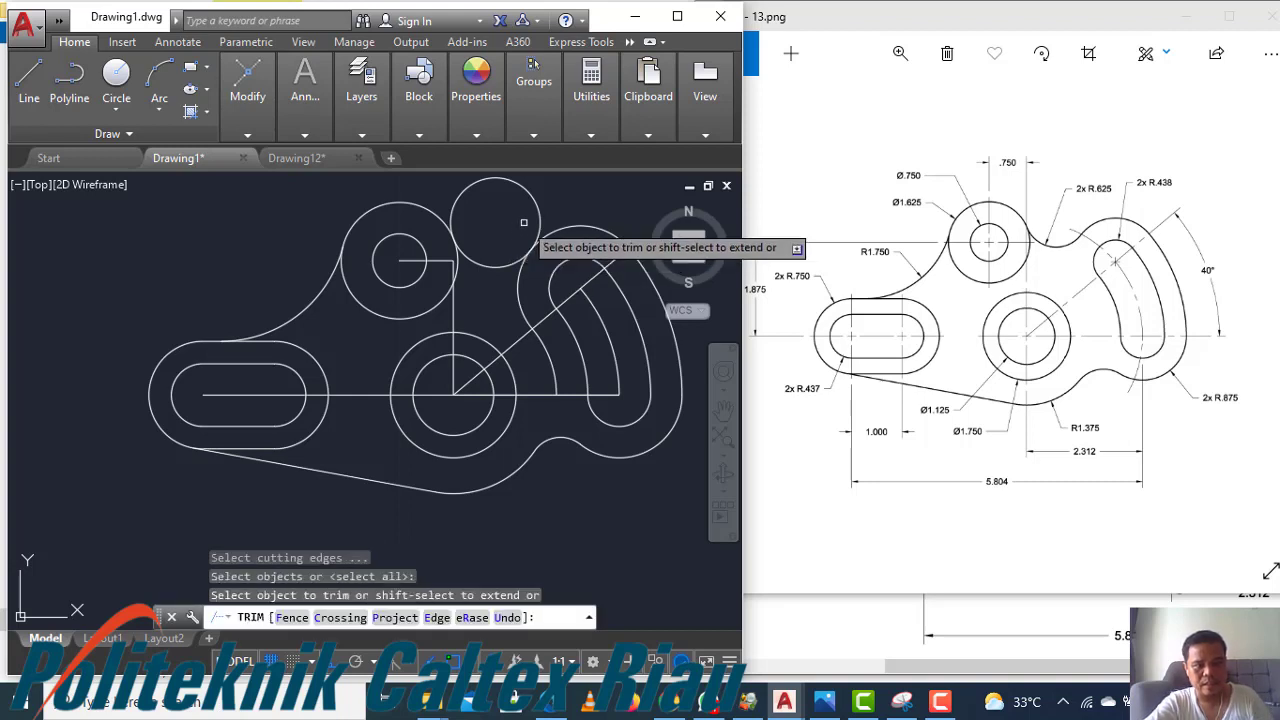
left_click(537, 207)
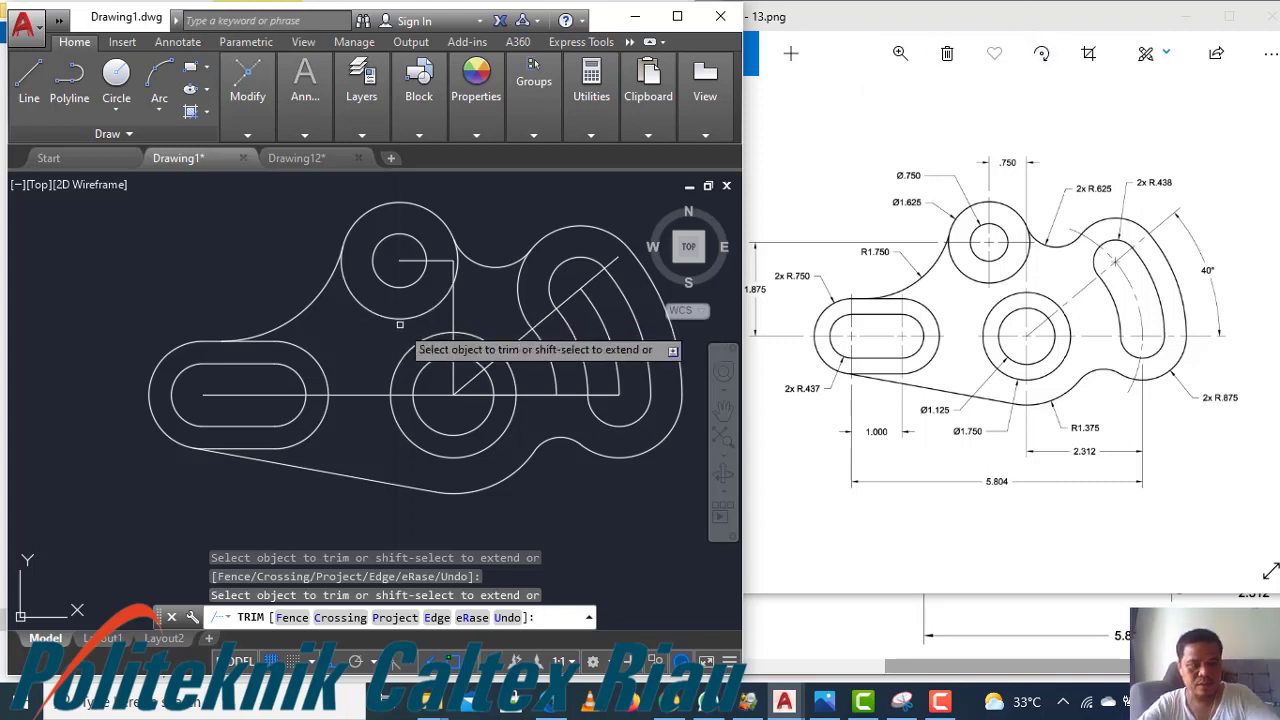
key("Escape")
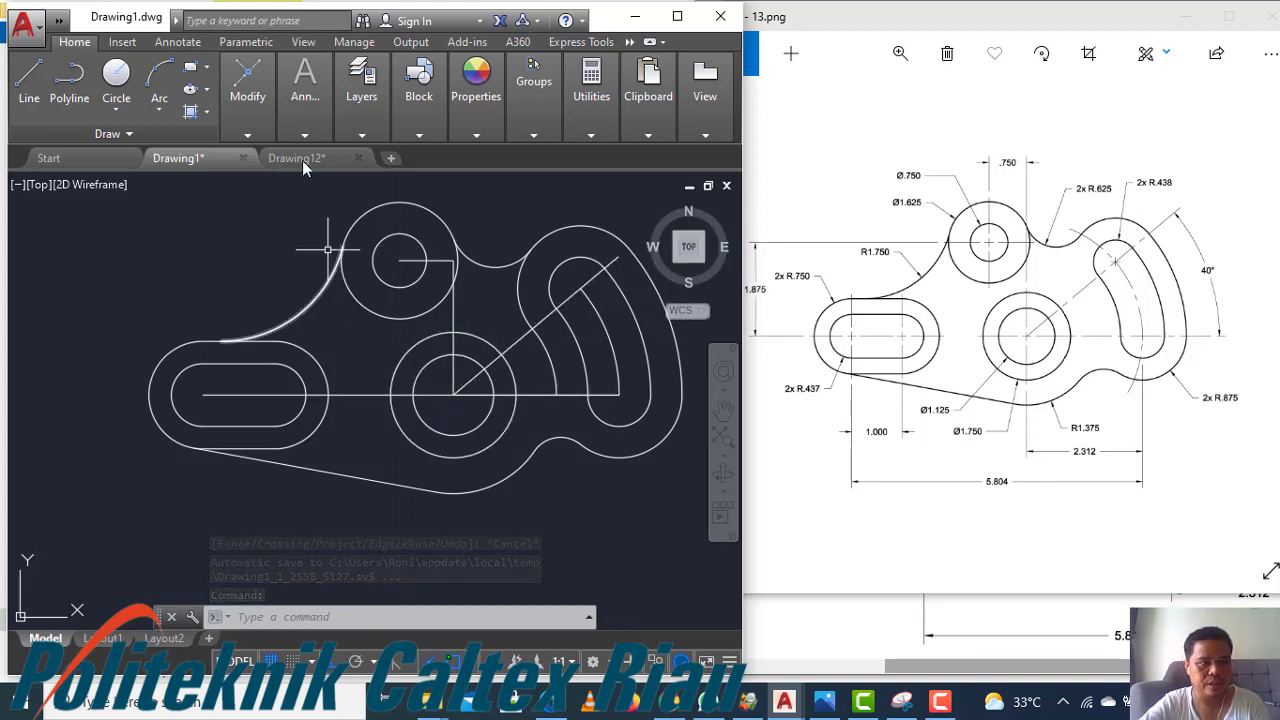
Try adding center marks to the left slot, the Ø1.625 circle and the middle circle, then undo them
left_click(185, 44)
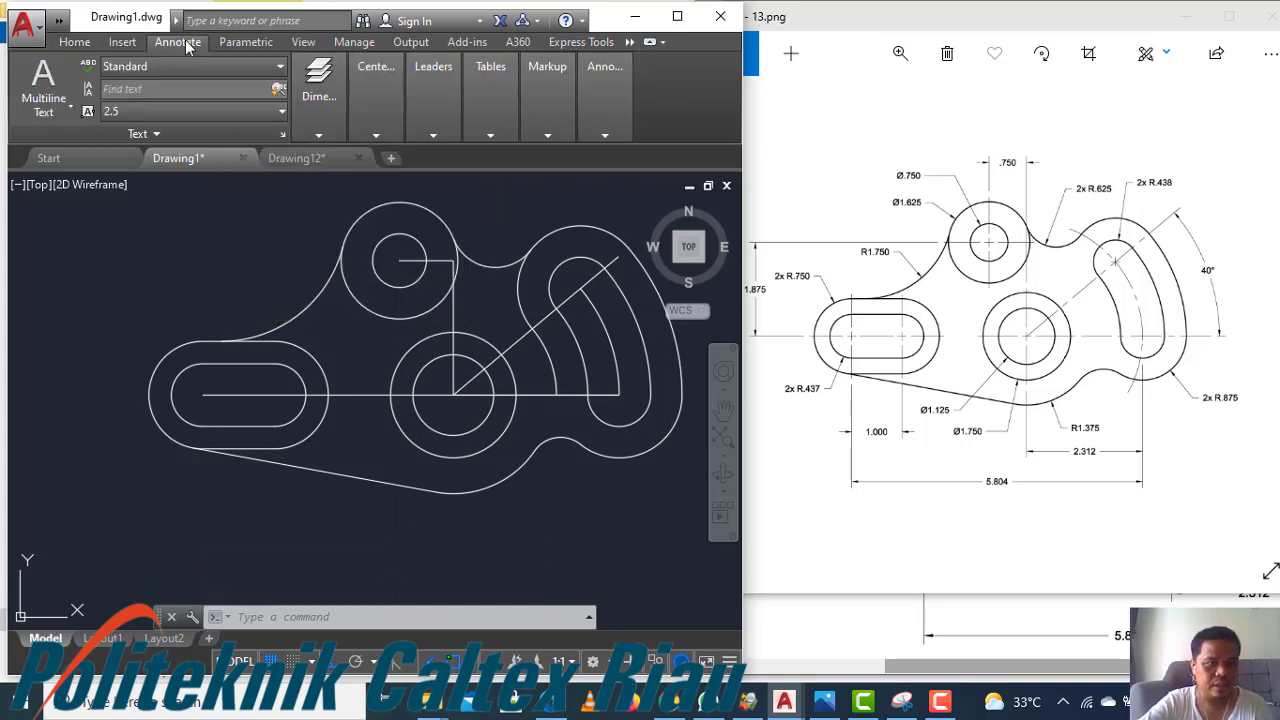
mouse_move(379, 129)
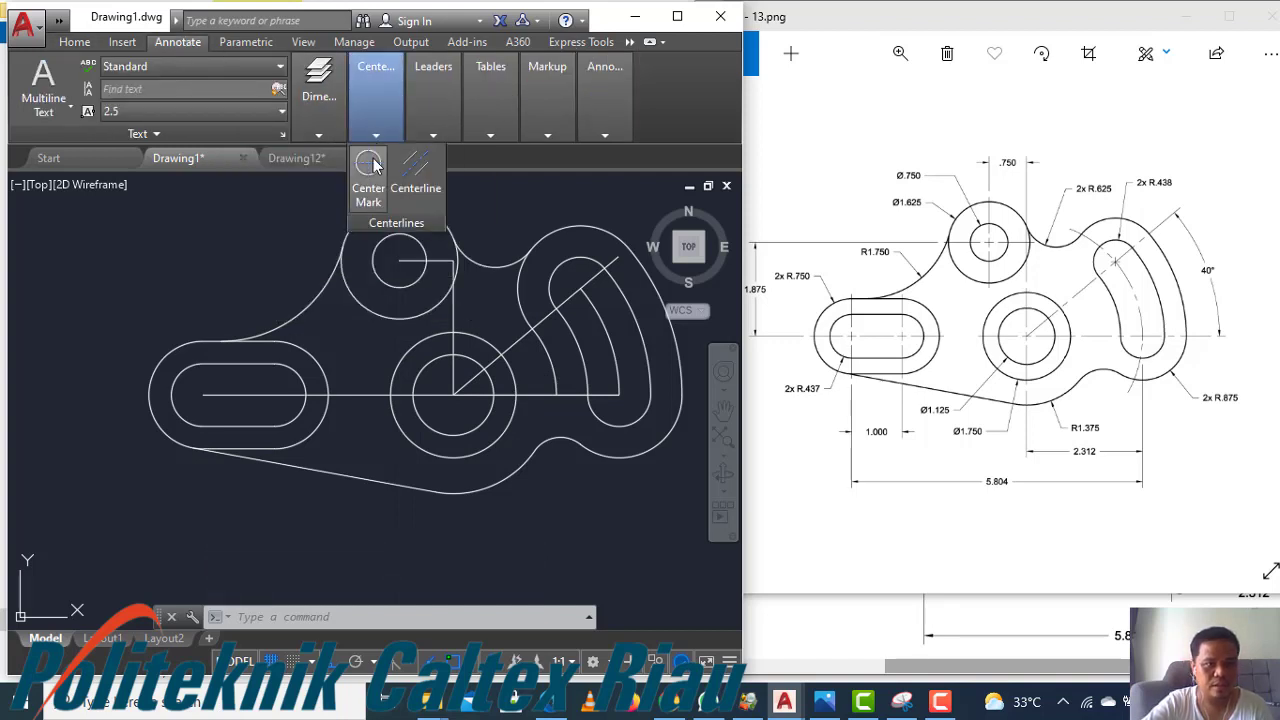
left_click(370, 165)
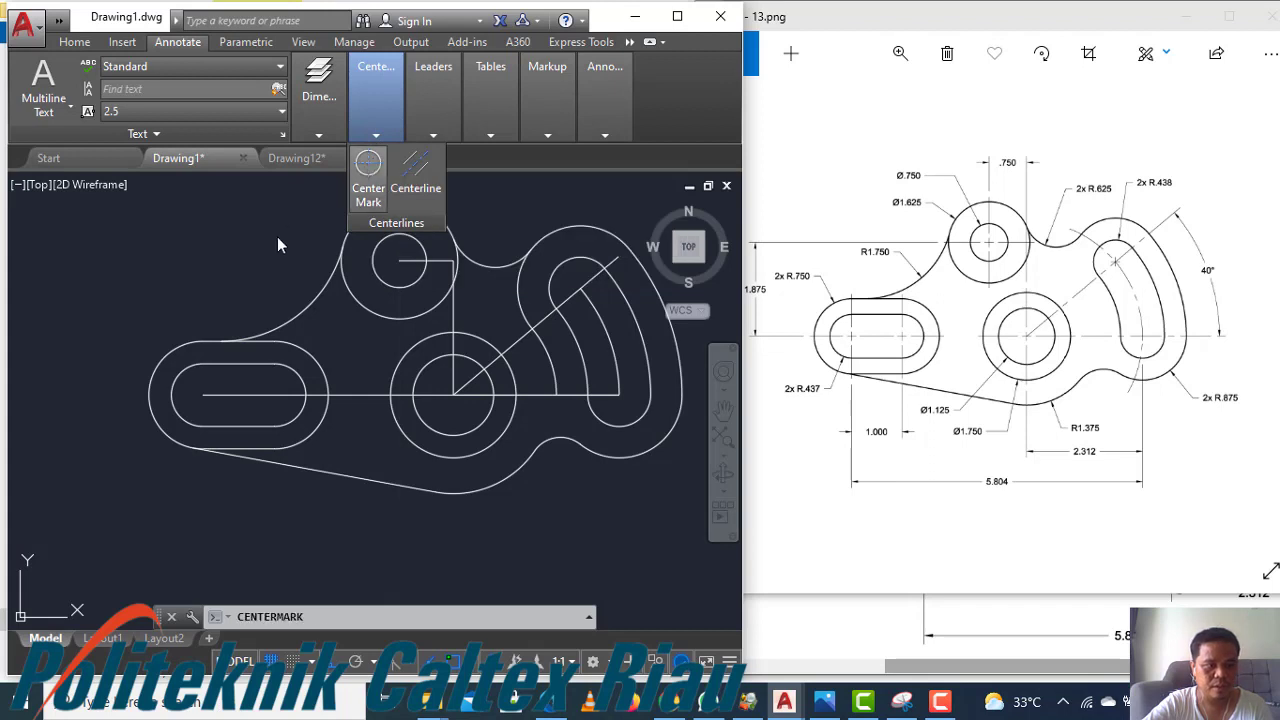
left_click(170, 355)
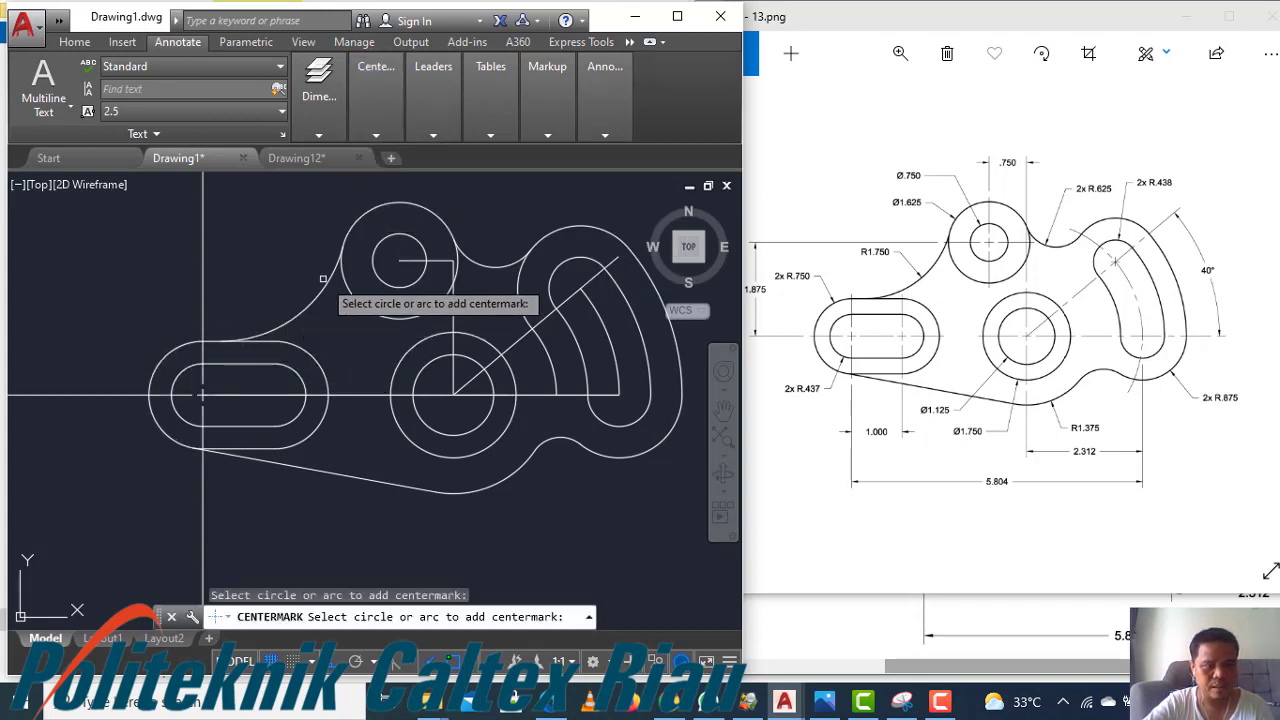
left_click(347, 231)
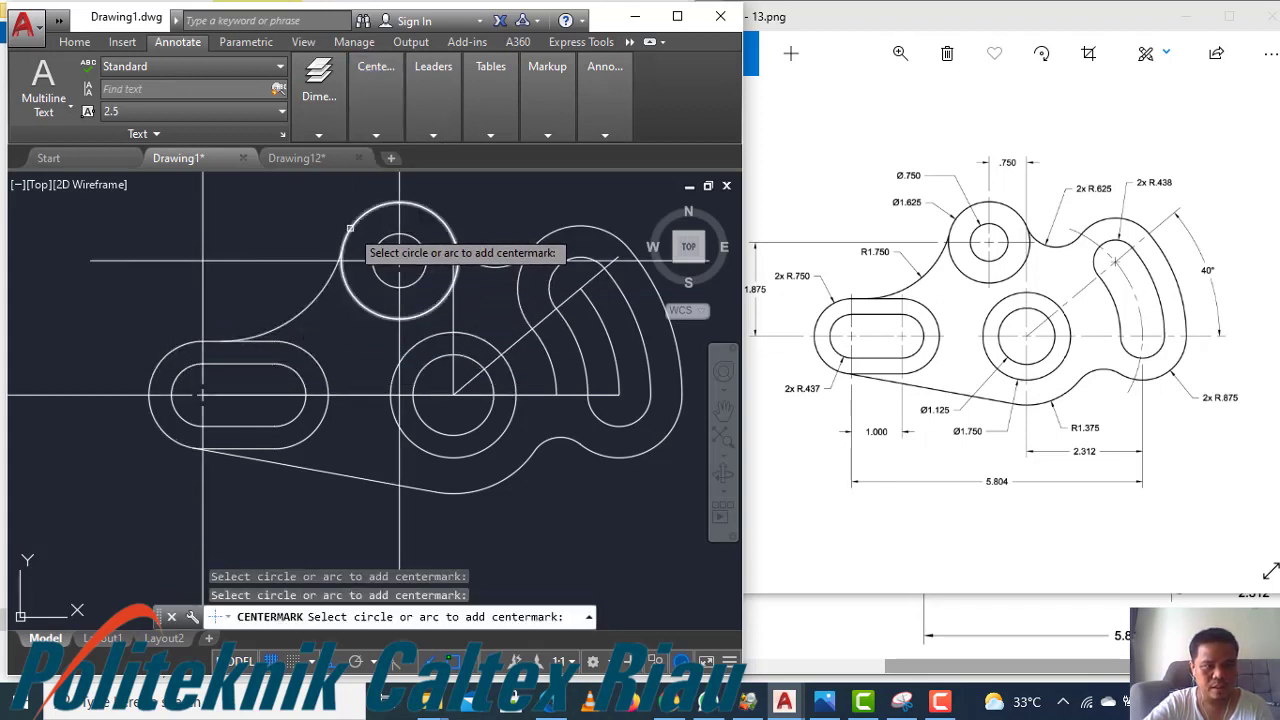
scroll(405, 280, "down", 2)
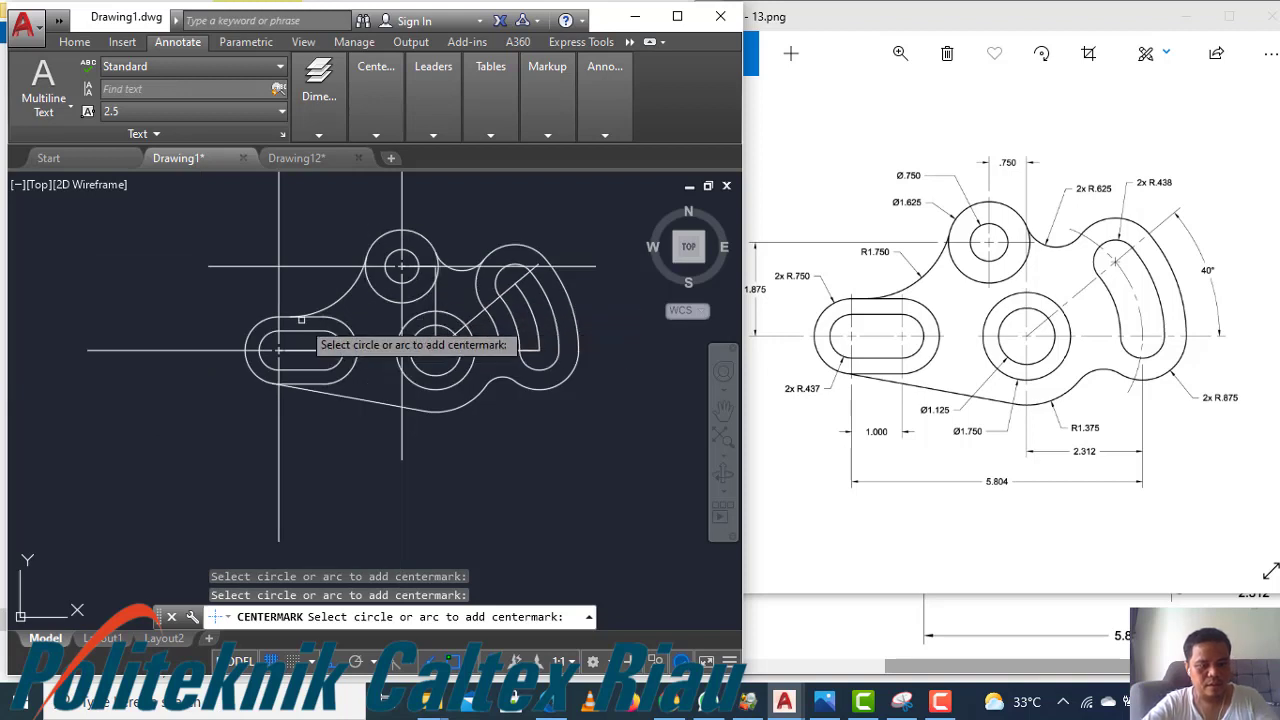
key("ctrl+z")
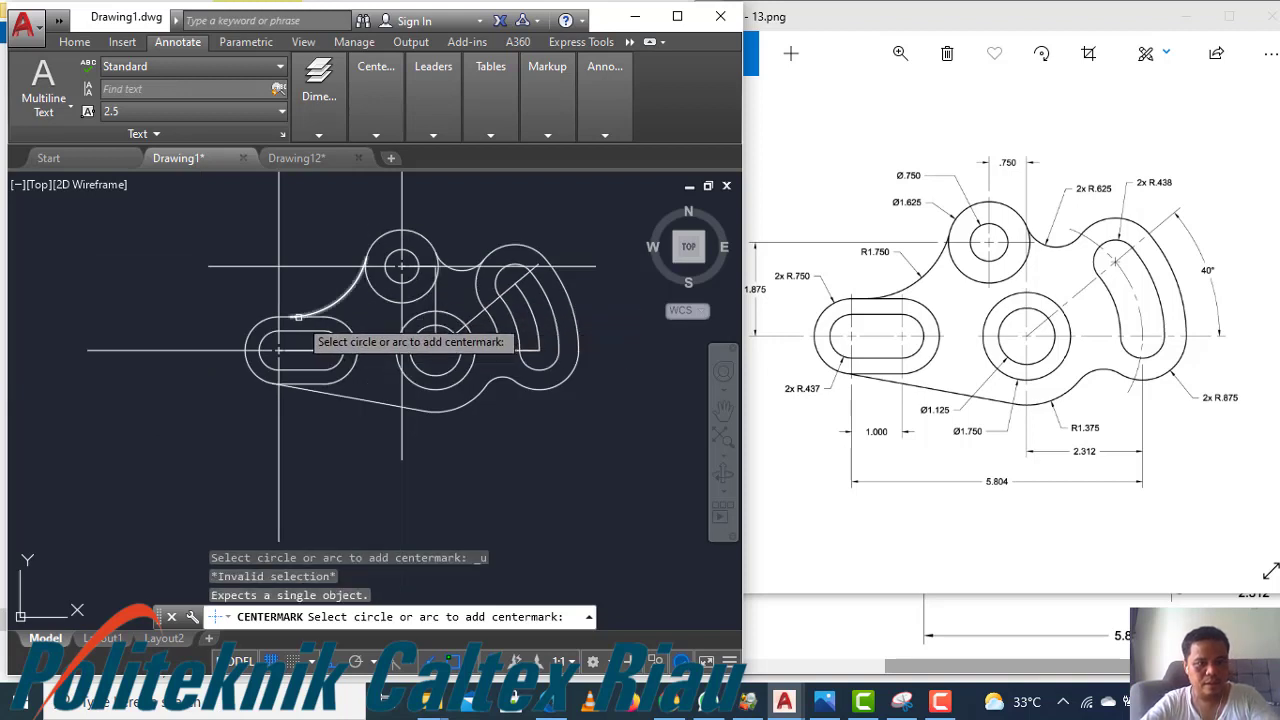
left_click(428, 385)
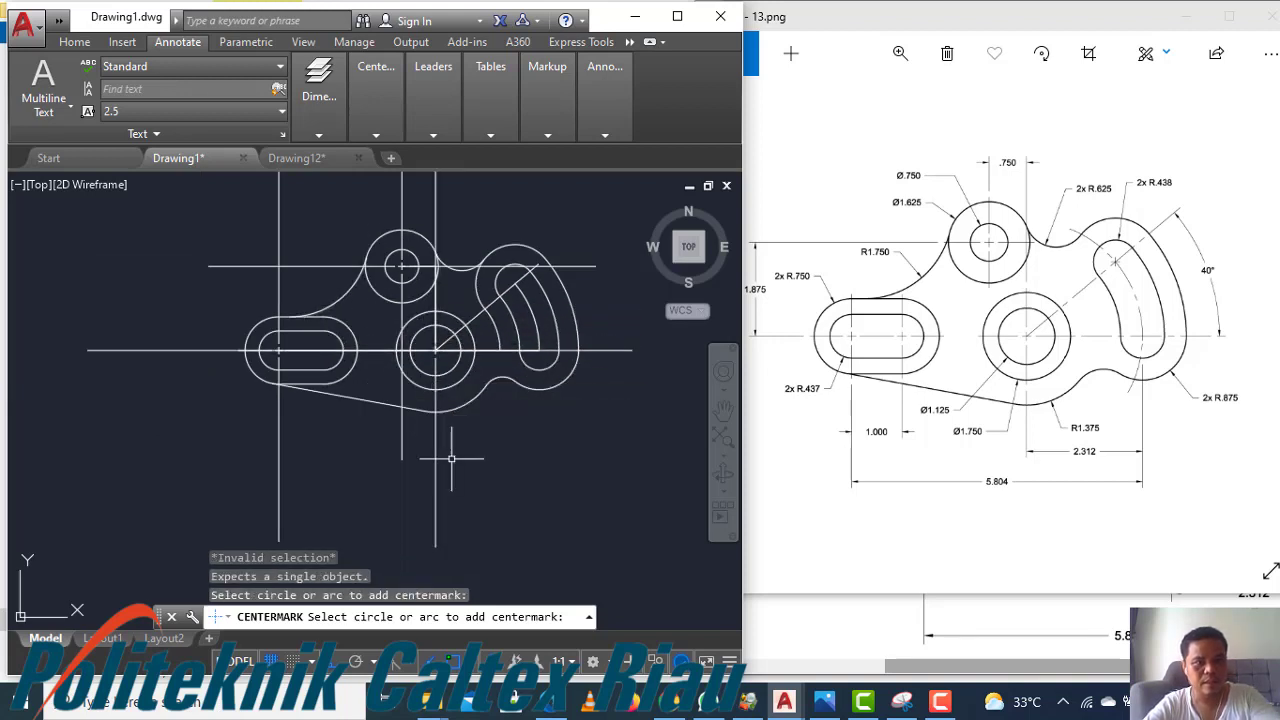
key("Escape")
left_click(466, 507)
left_click(424, 490)
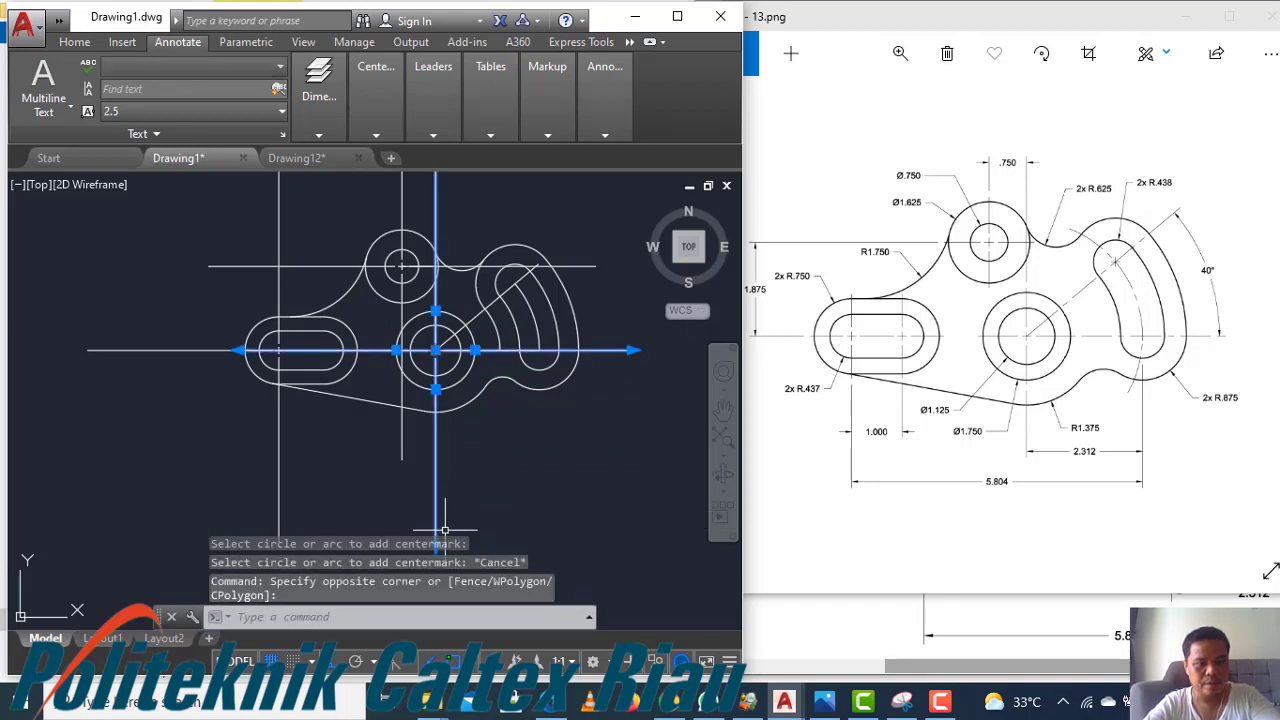
left_click(639, 349)
key("Escape")
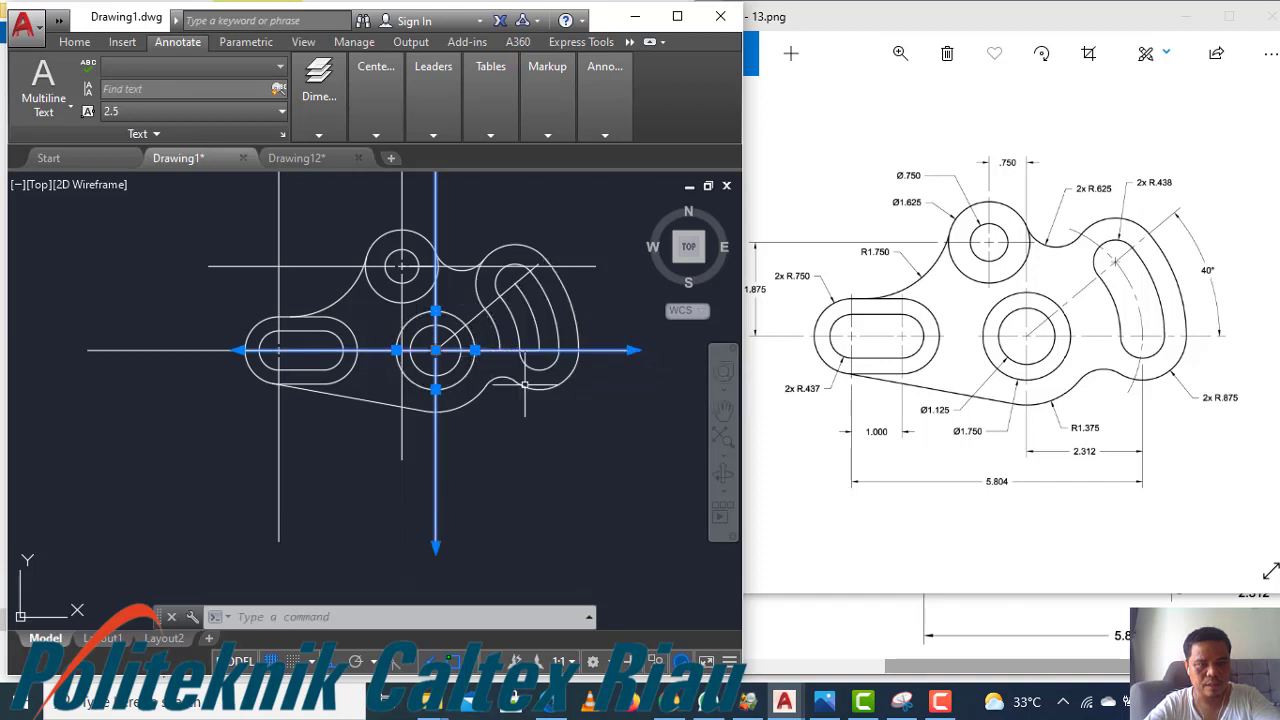
key("ctrl+z")
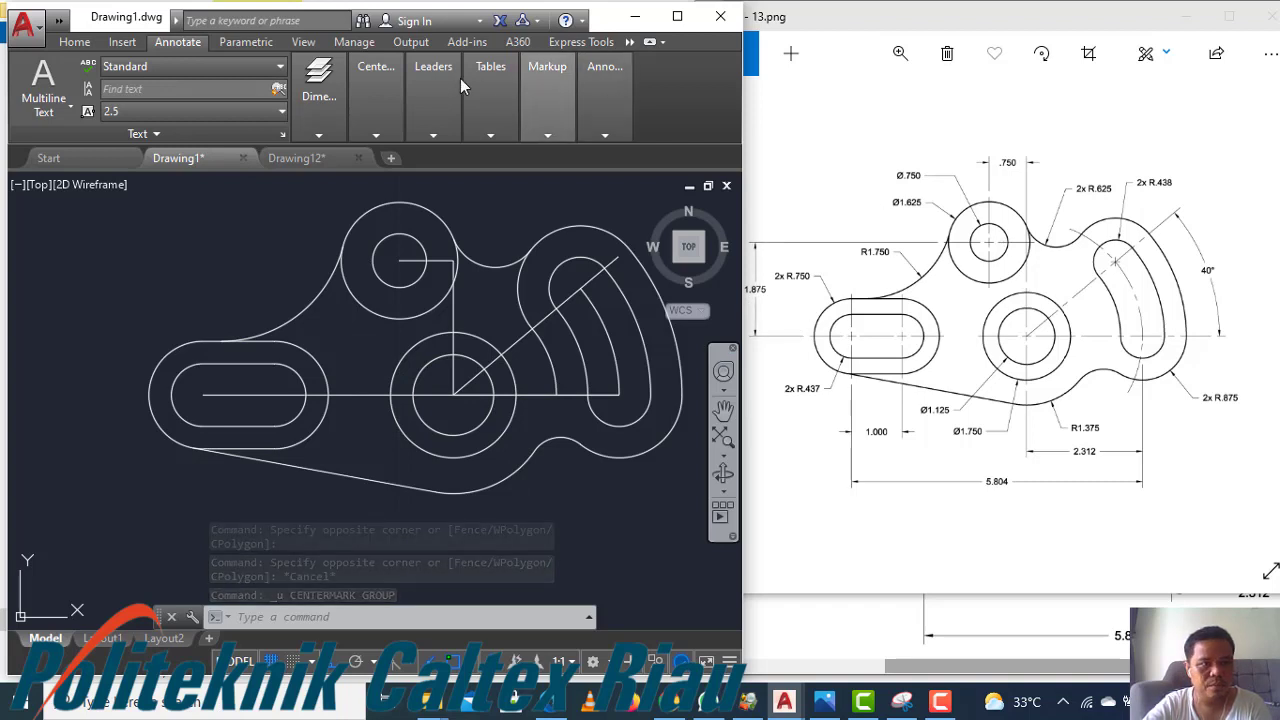
Add a radius dimension to the left slot's outer arc, placing it above and to the left
mouse_move(313, 135)
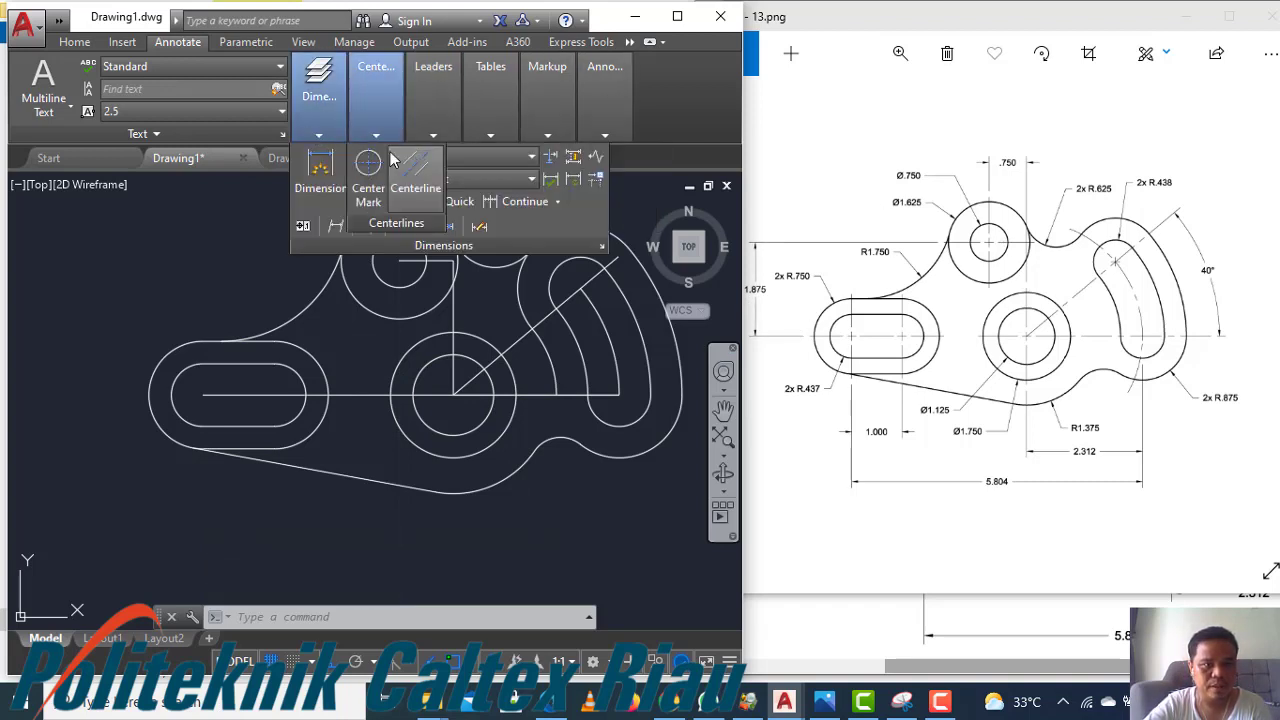
left_click(122, 41)
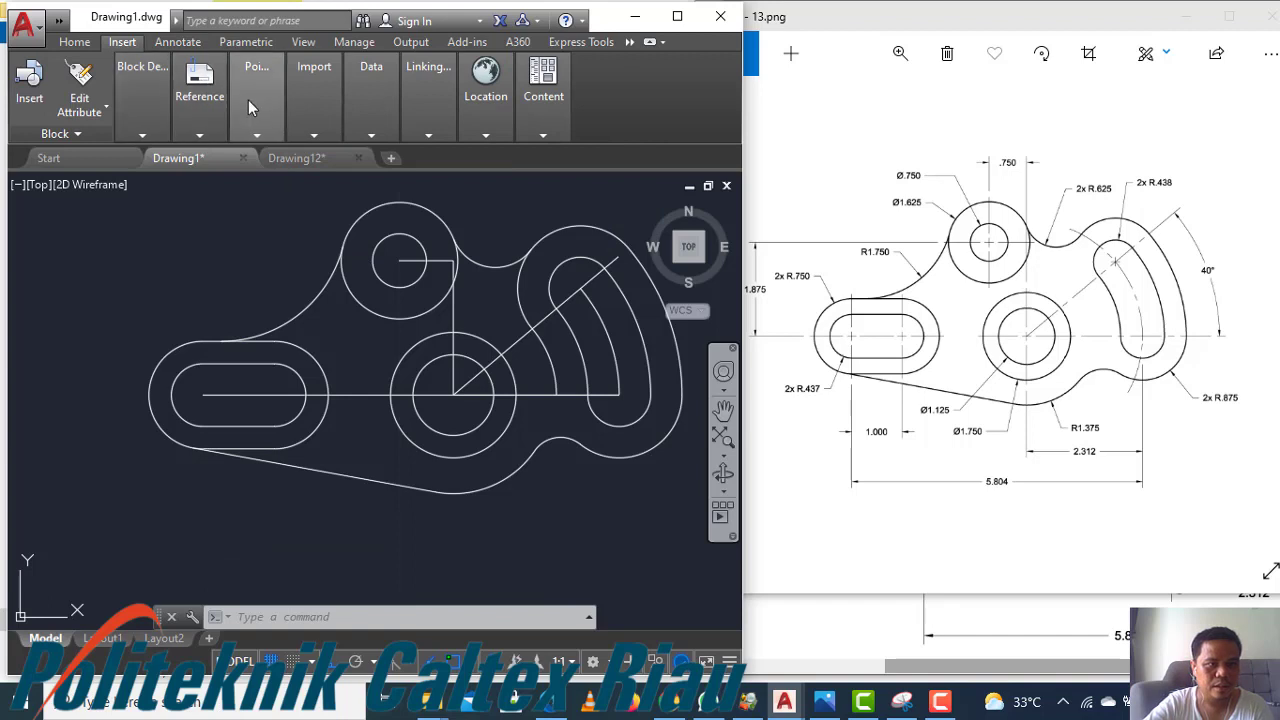
left_click(74, 41)
mouse_move(305, 138)
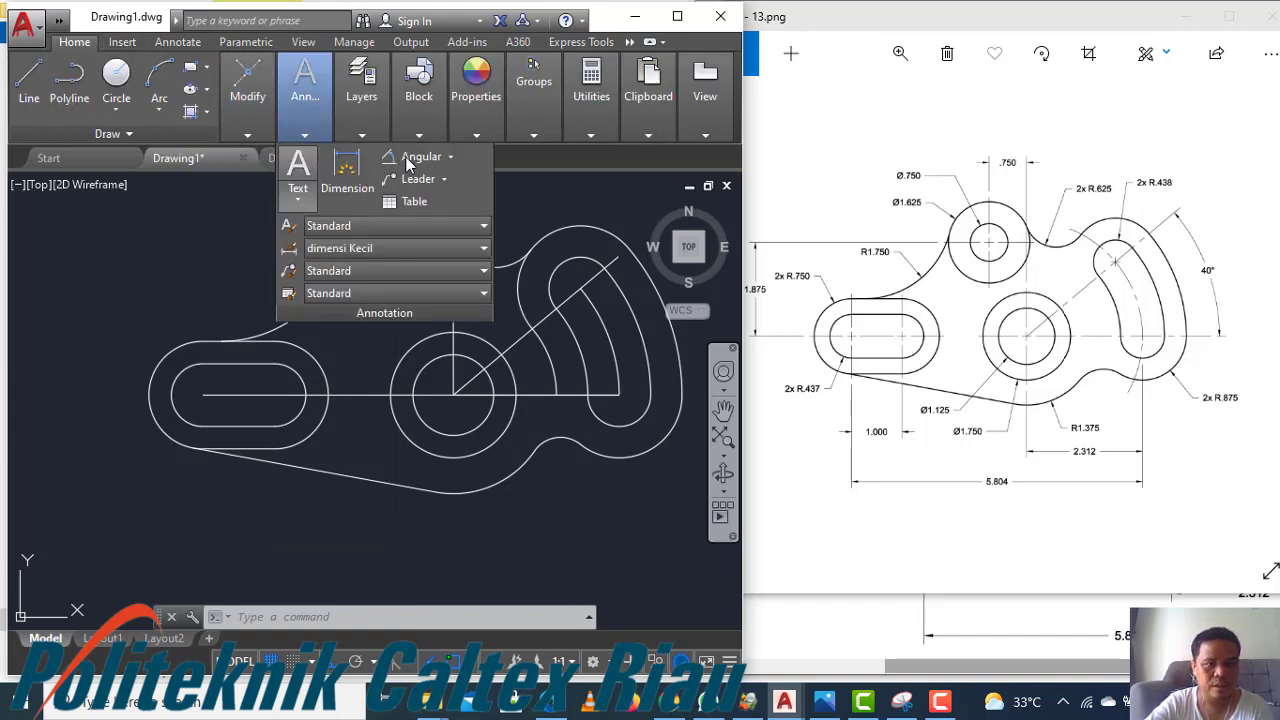
left_click(451, 159)
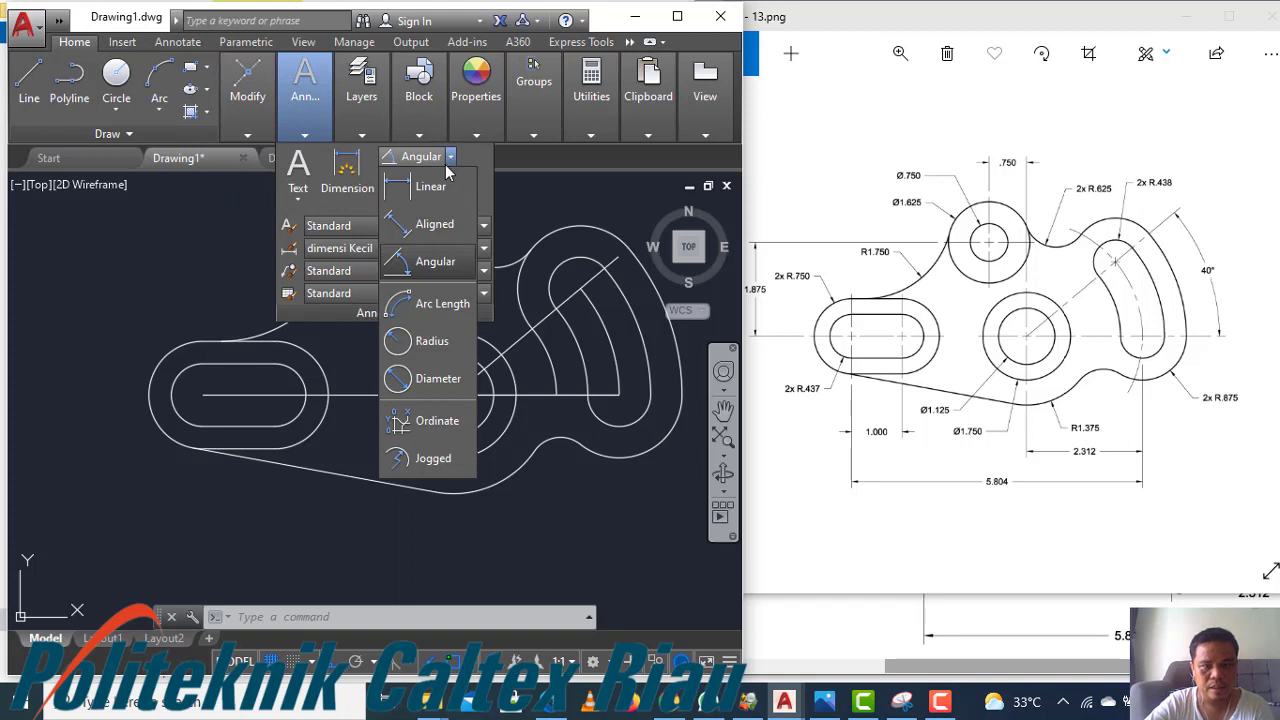
left_click(432, 343)
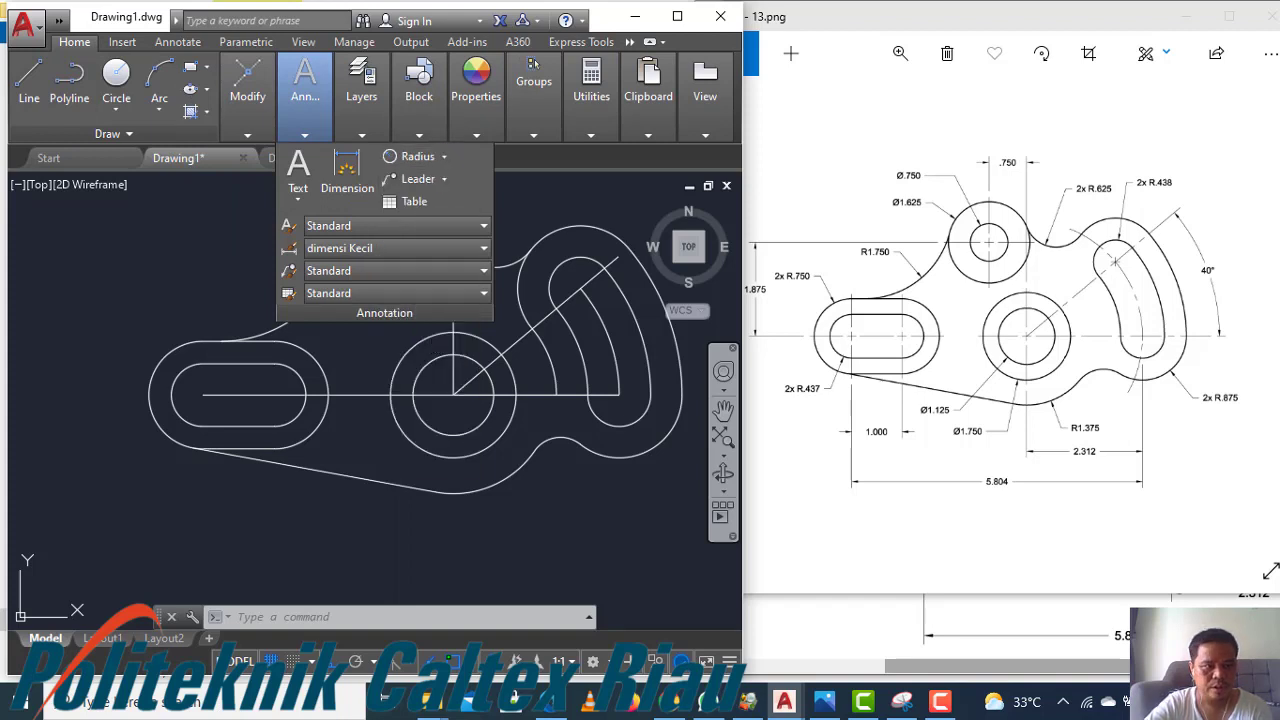
left_click(172, 350)
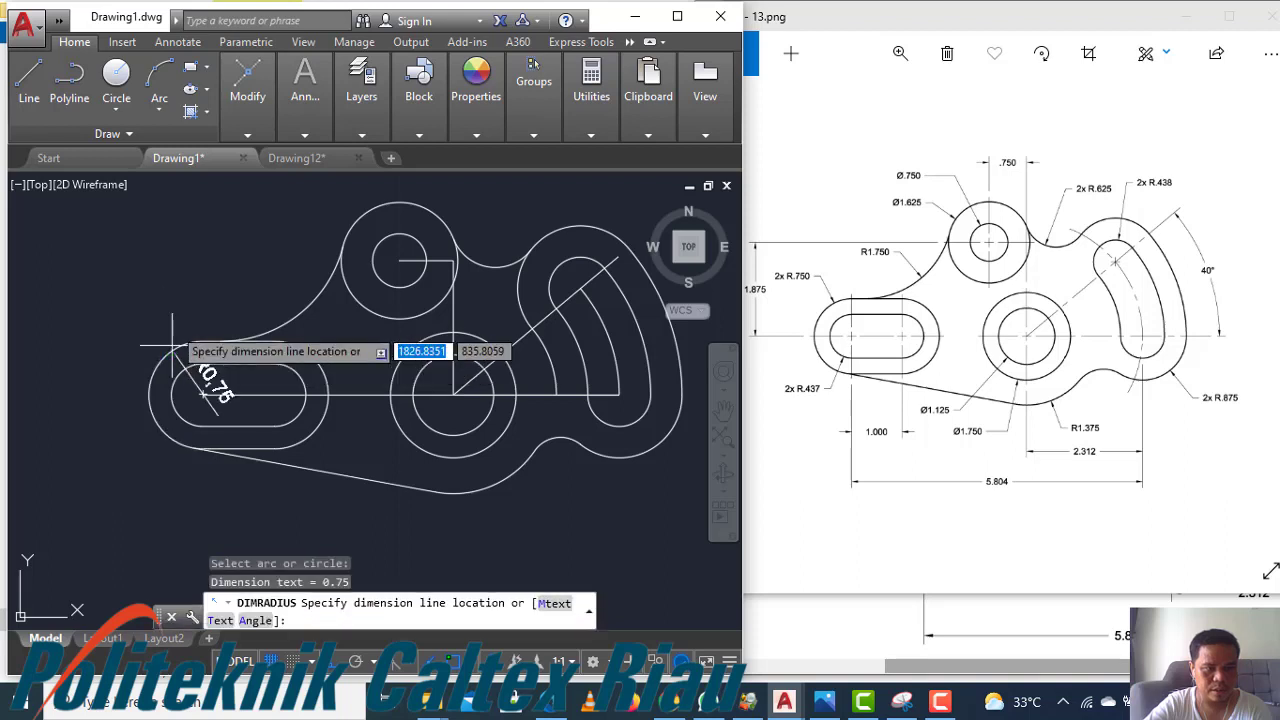
left_click(143, 296)
key("Return")
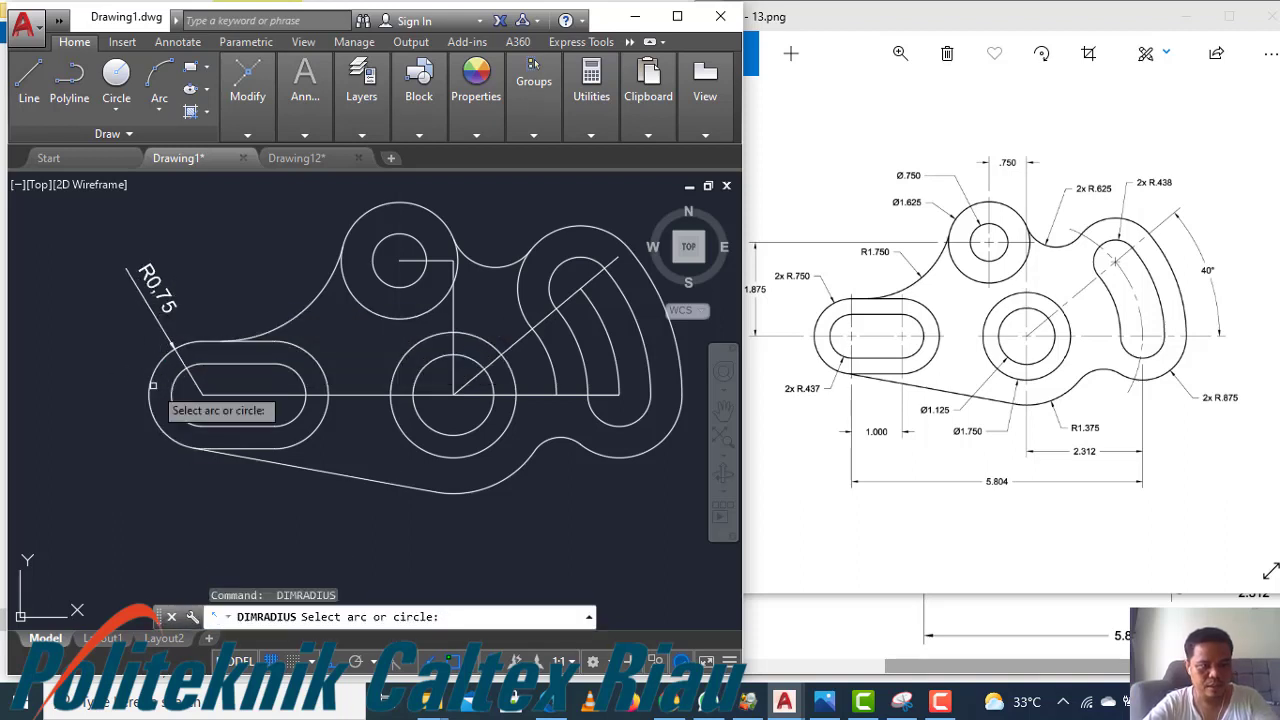
Add radius dimensions to the left slot's inner arc and the right slot's inner arc
left_click(181, 418)
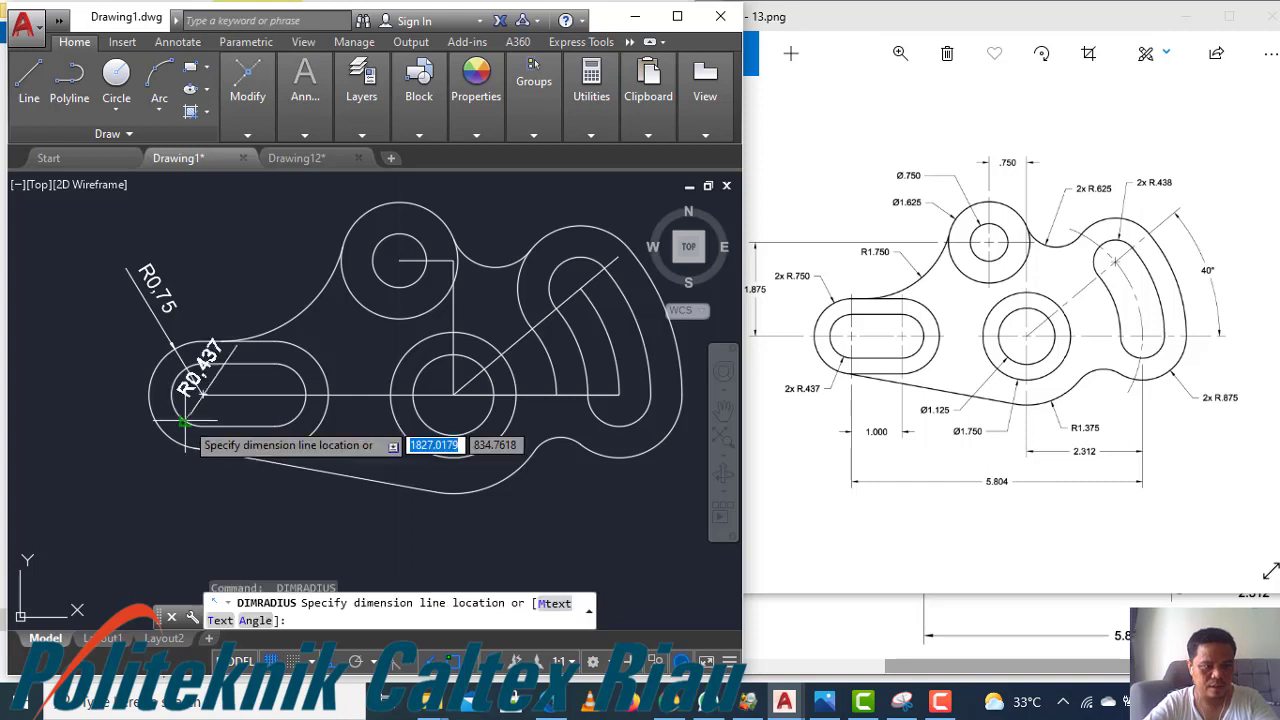
left_click(134, 456)
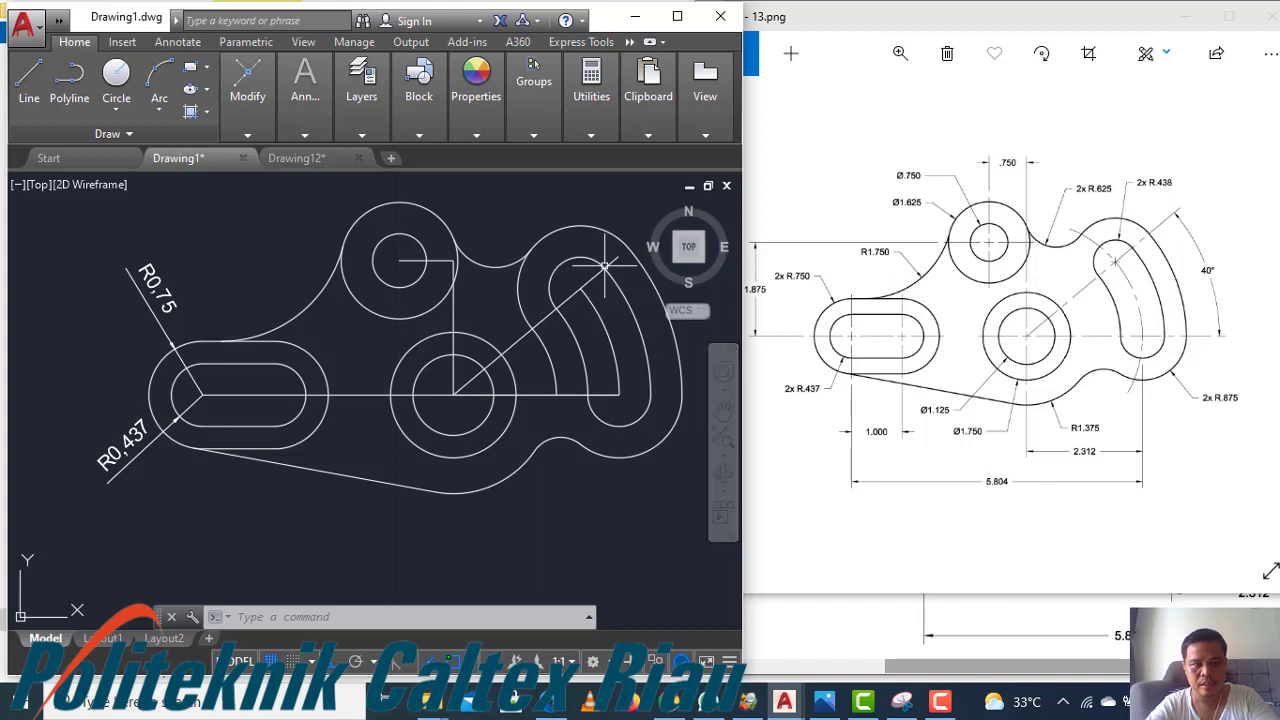
key("Return")
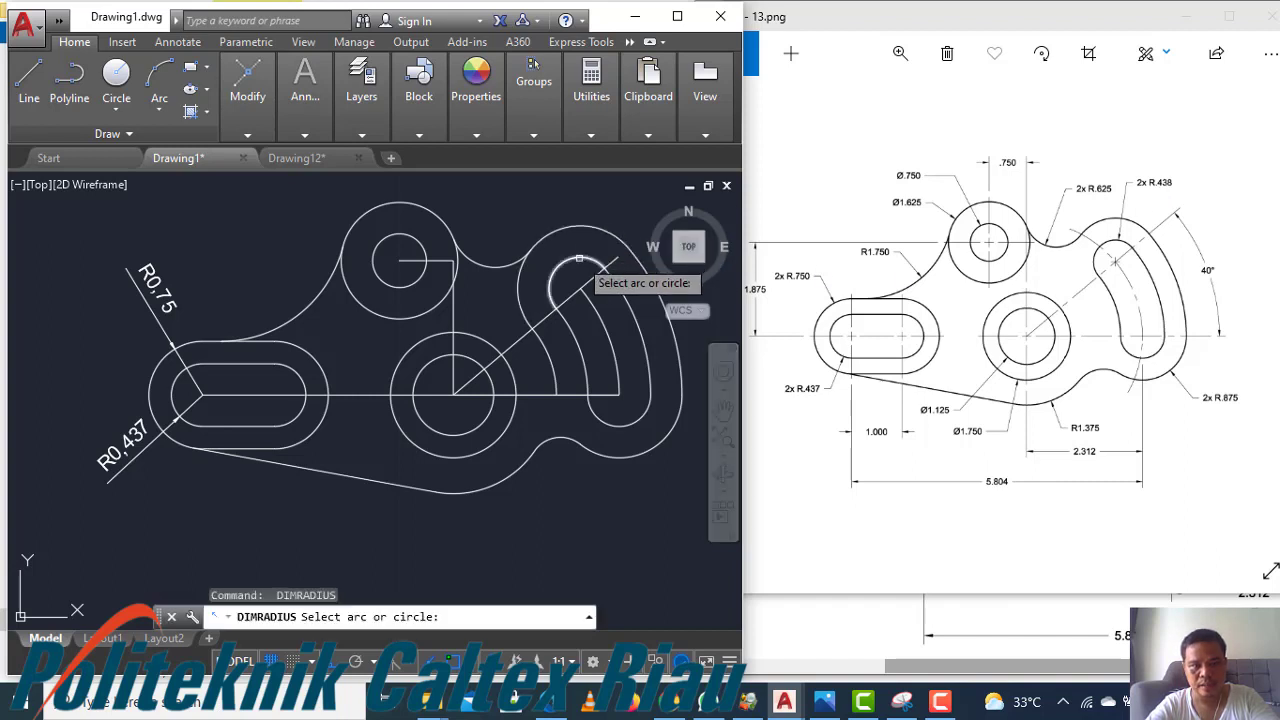
left_click(591, 229)
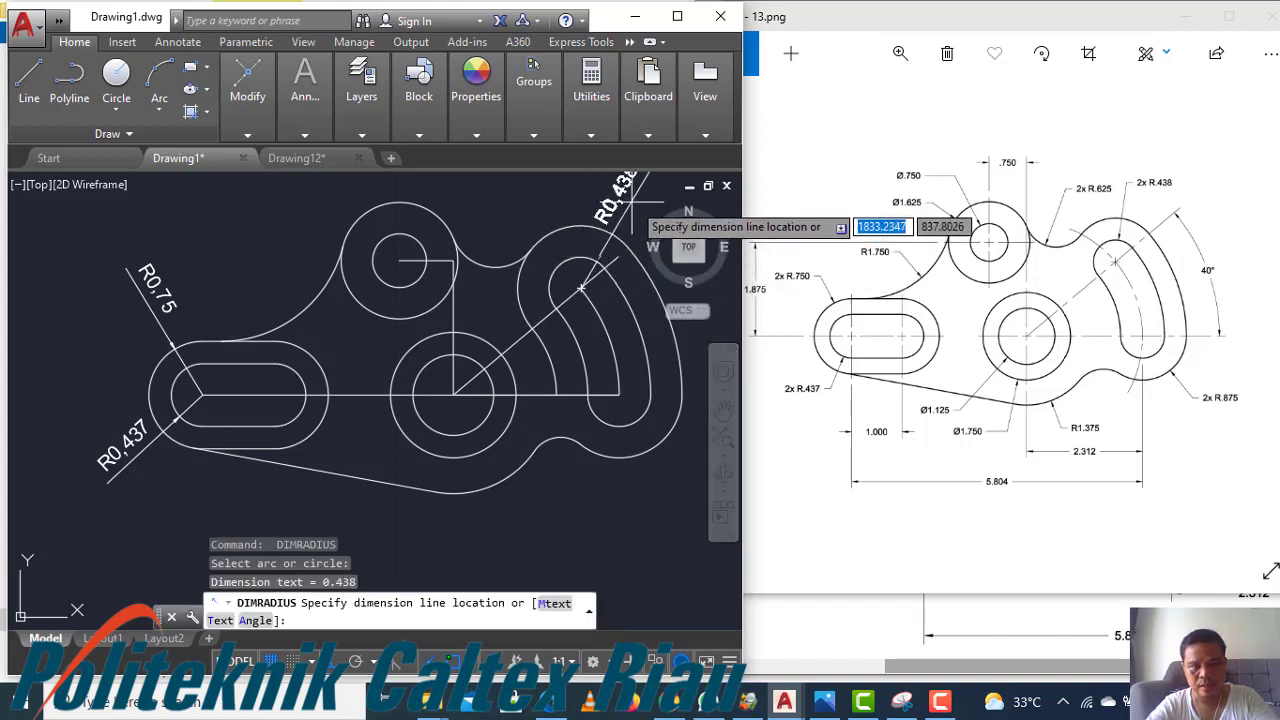
left_click(640, 195)
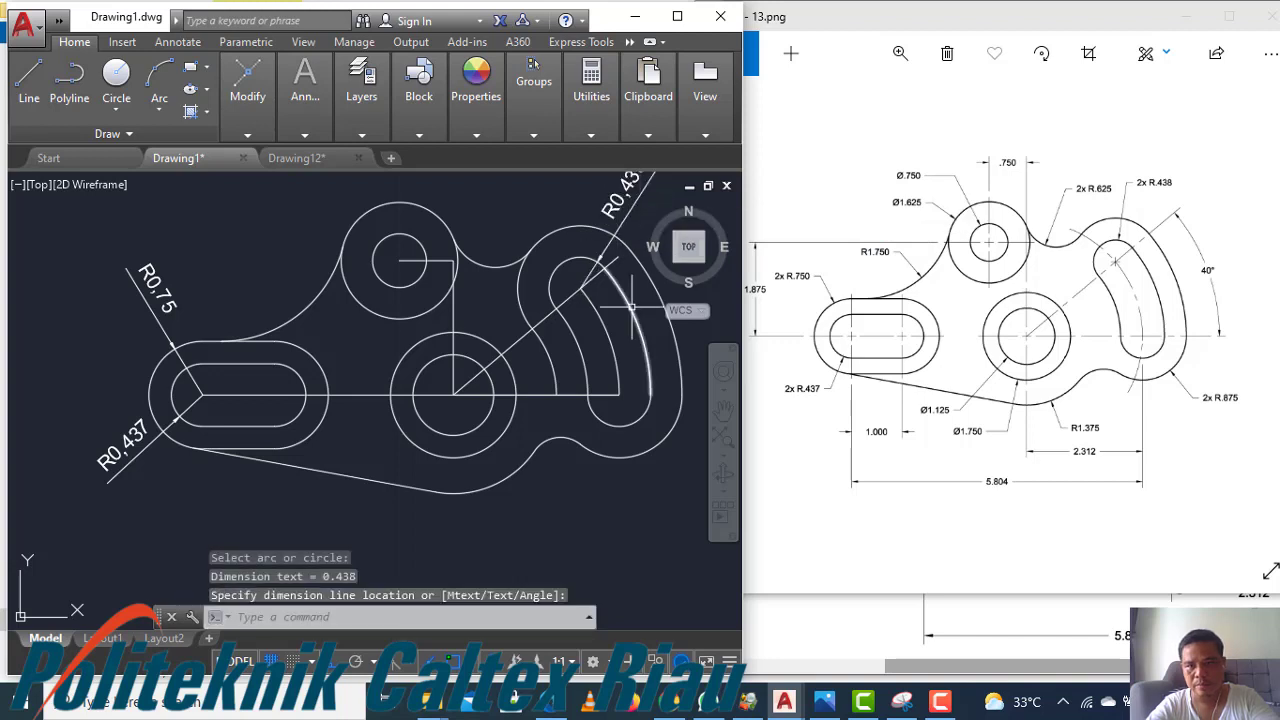
Add a radius dimension to the right slot's outer arc, placing it below and to the right
key("Return")
left_click(645, 456)
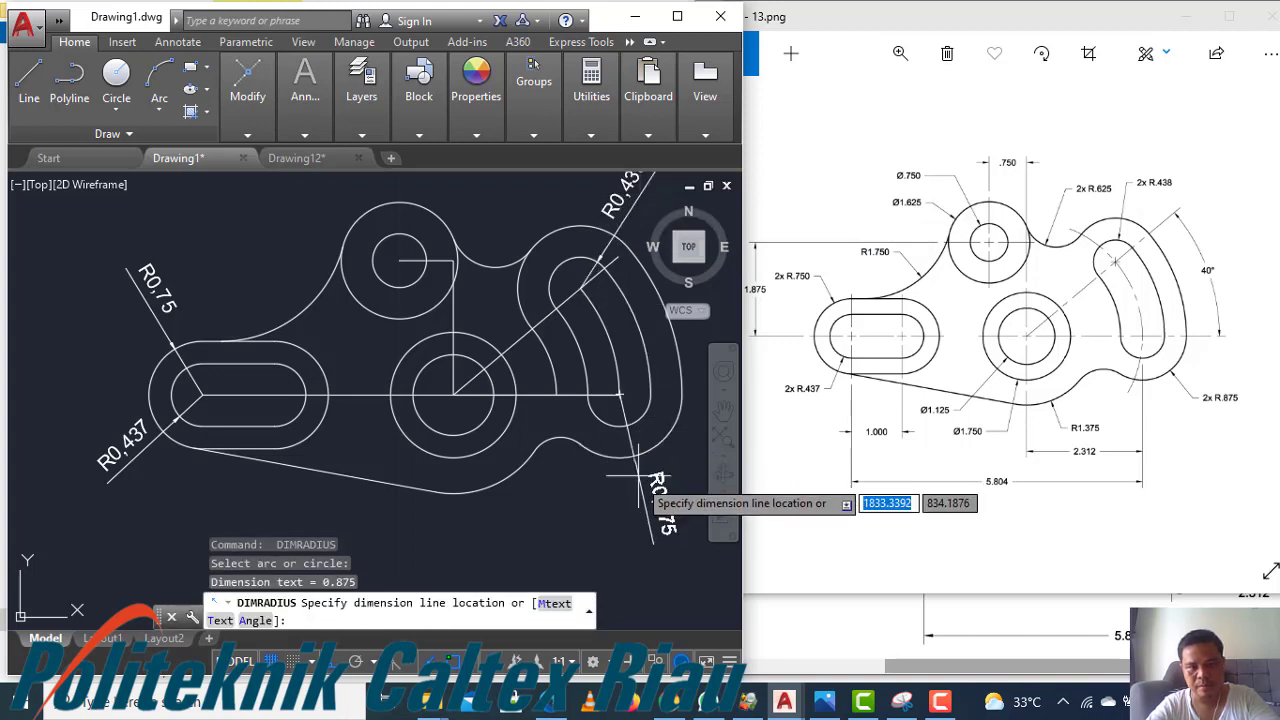
left_click(647, 510)
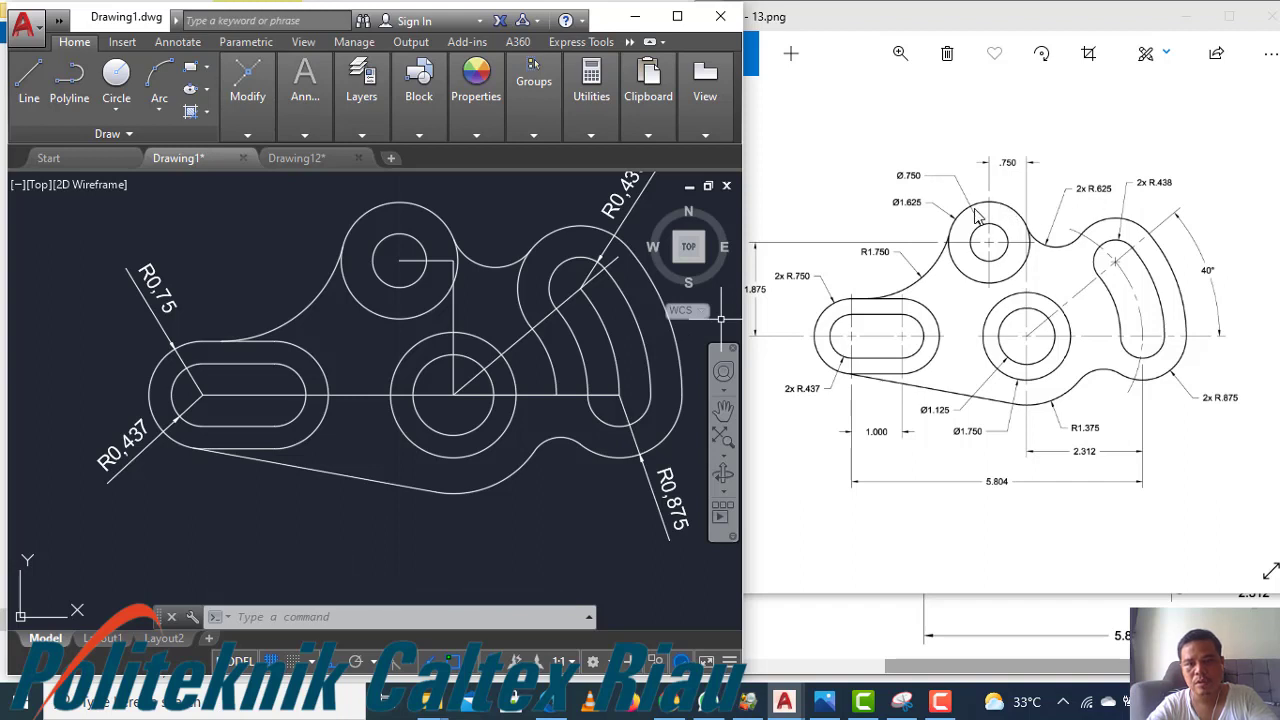
Add radius dimensions to the R0.625 connecting arc and the R1.75 arc above the left slot
key("Return")
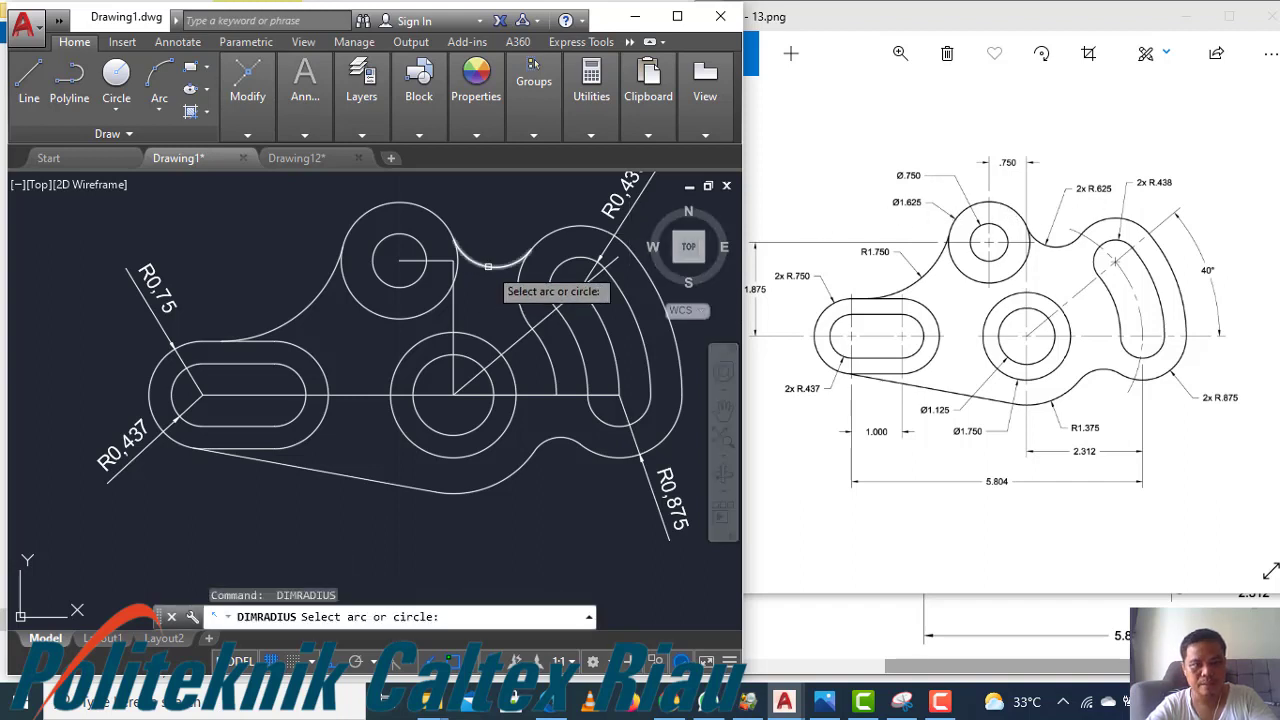
left_click(468, 262)
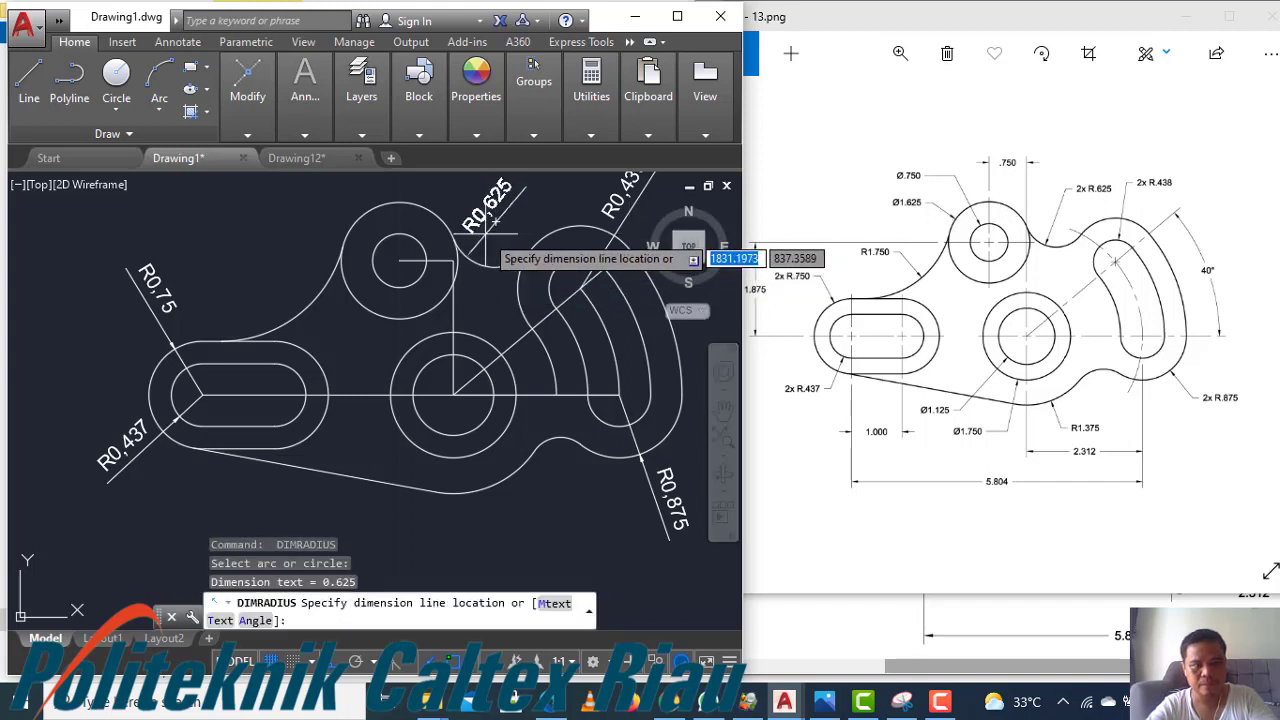
left_click(484, 236)
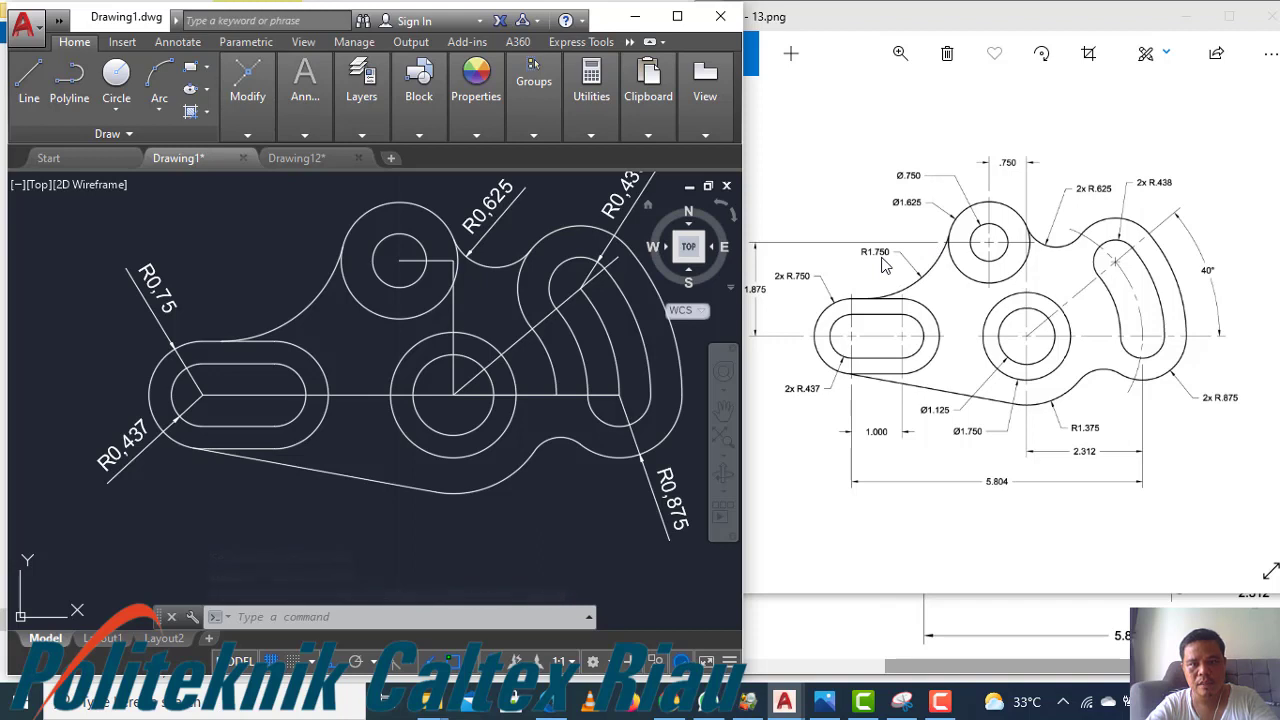
key("Return")
left_click(305, 303)
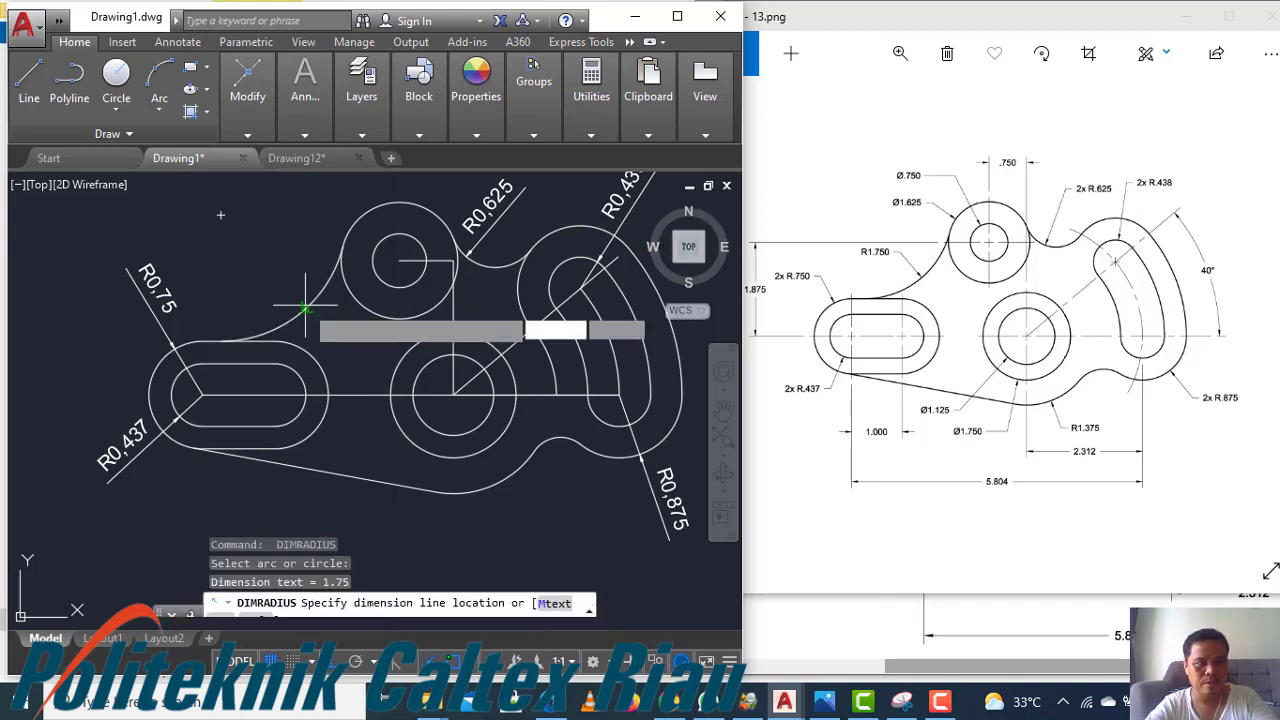
left_click(282, 286)
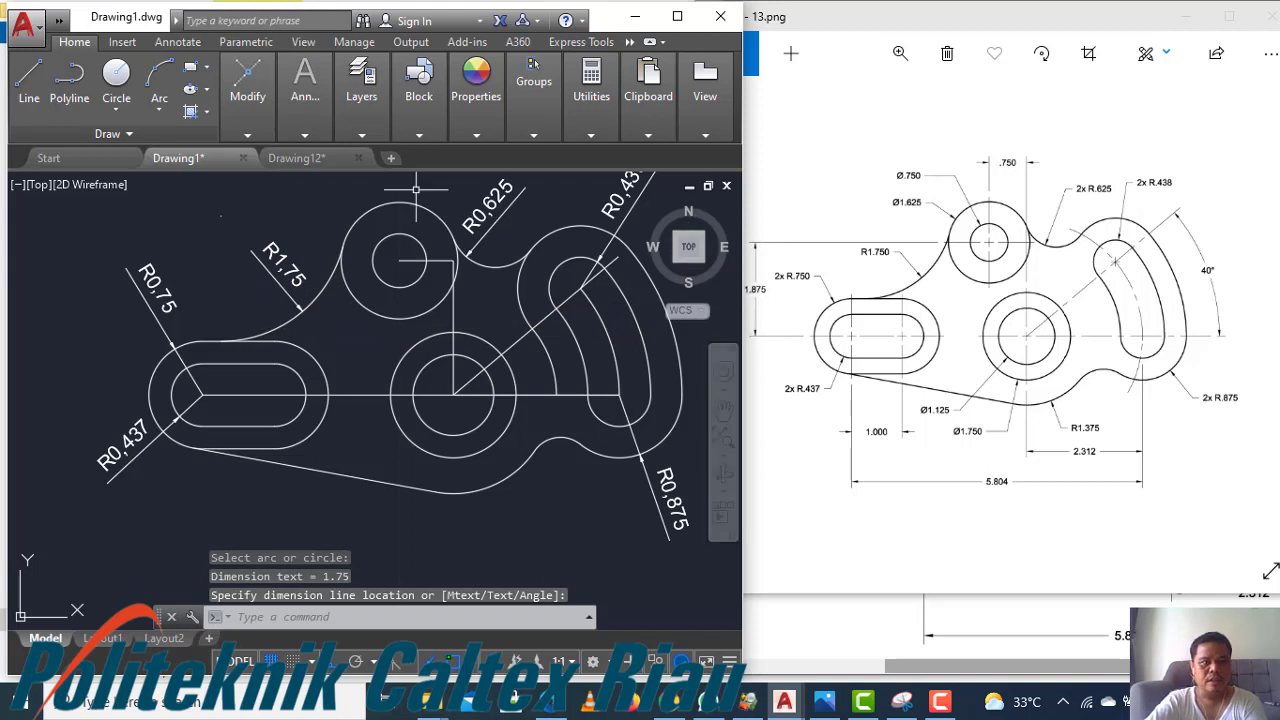
Add diameter dimensions to the middle circle's inner and outer circles, placing both below
left_click(305, 135)
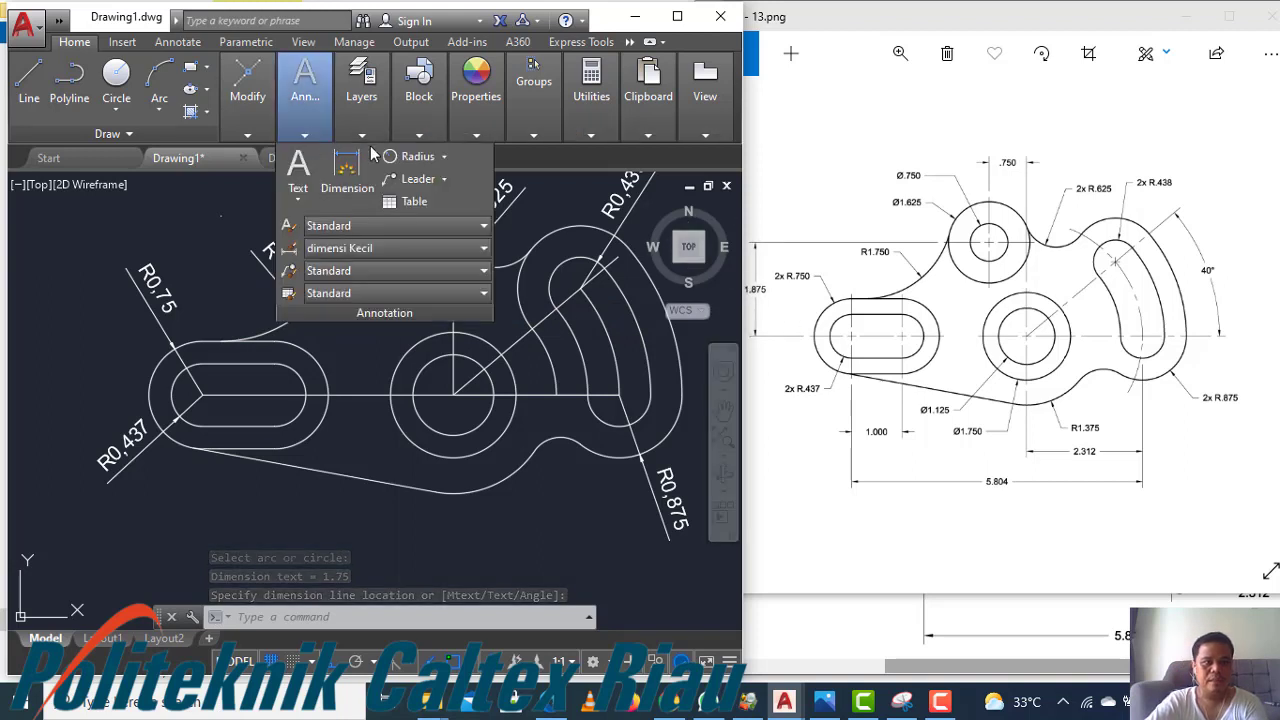
left_click(444, 157)
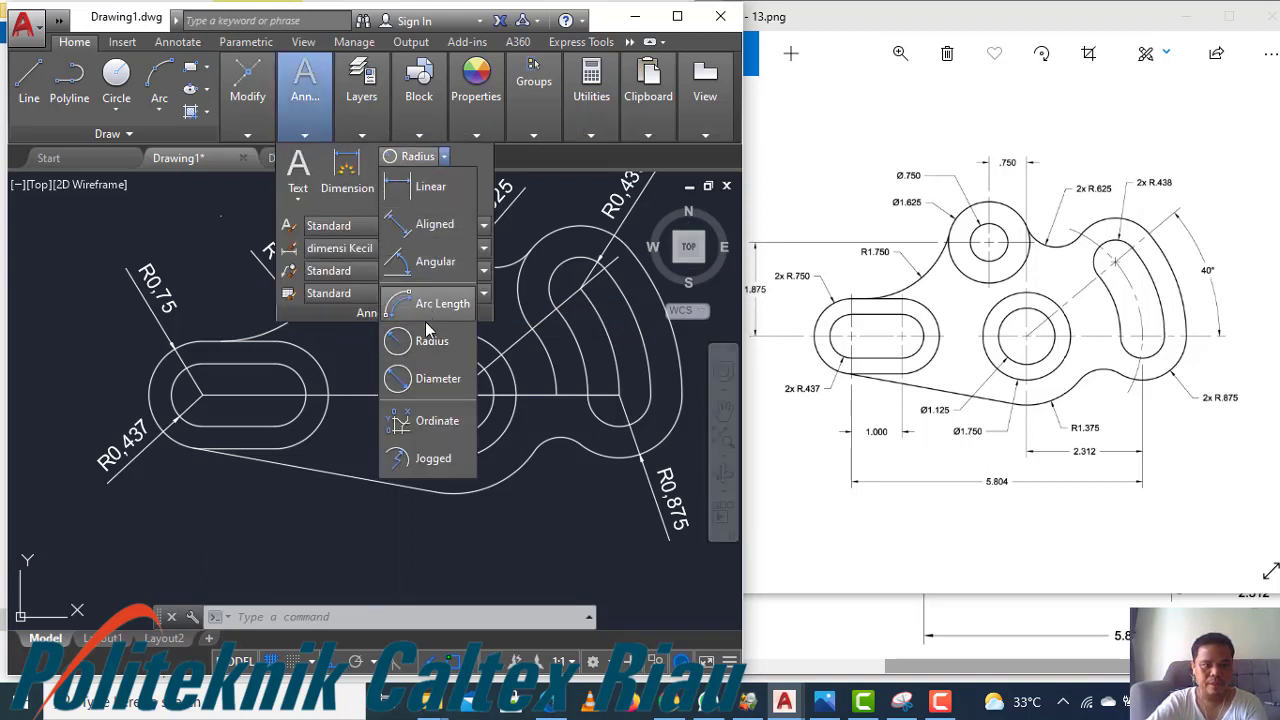
left_click(423, 379)
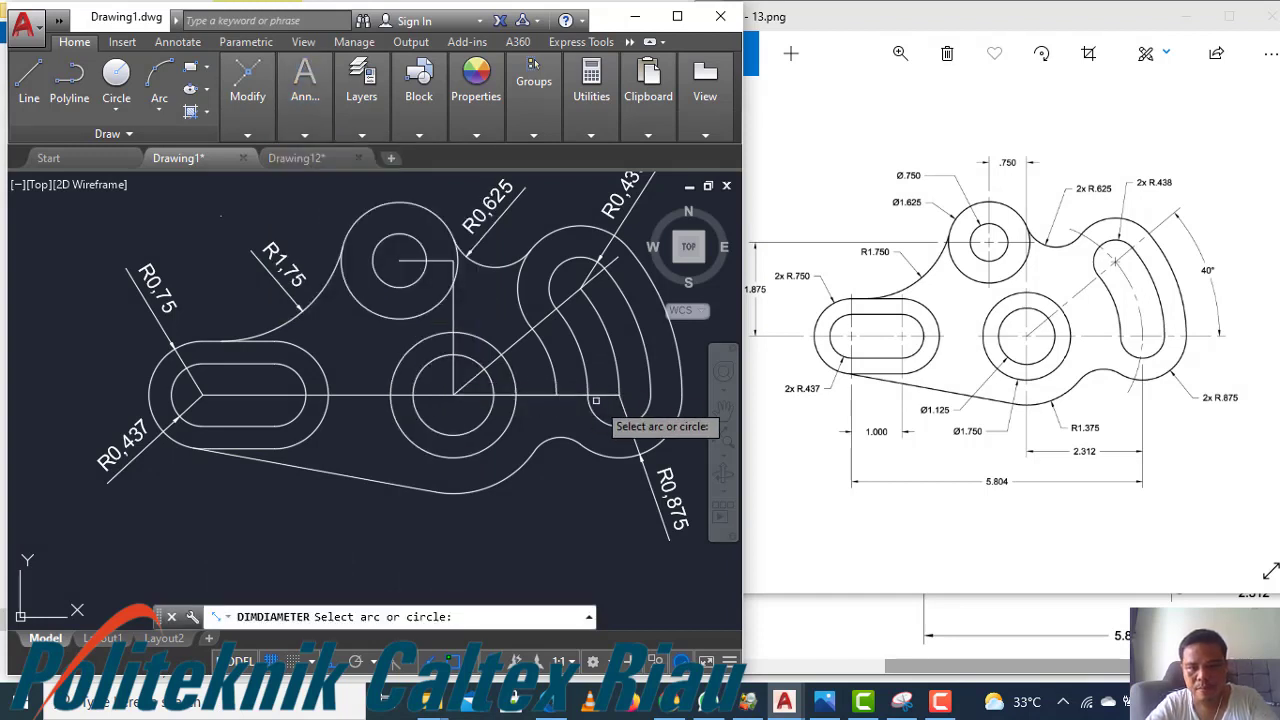
left_click(435, 429)
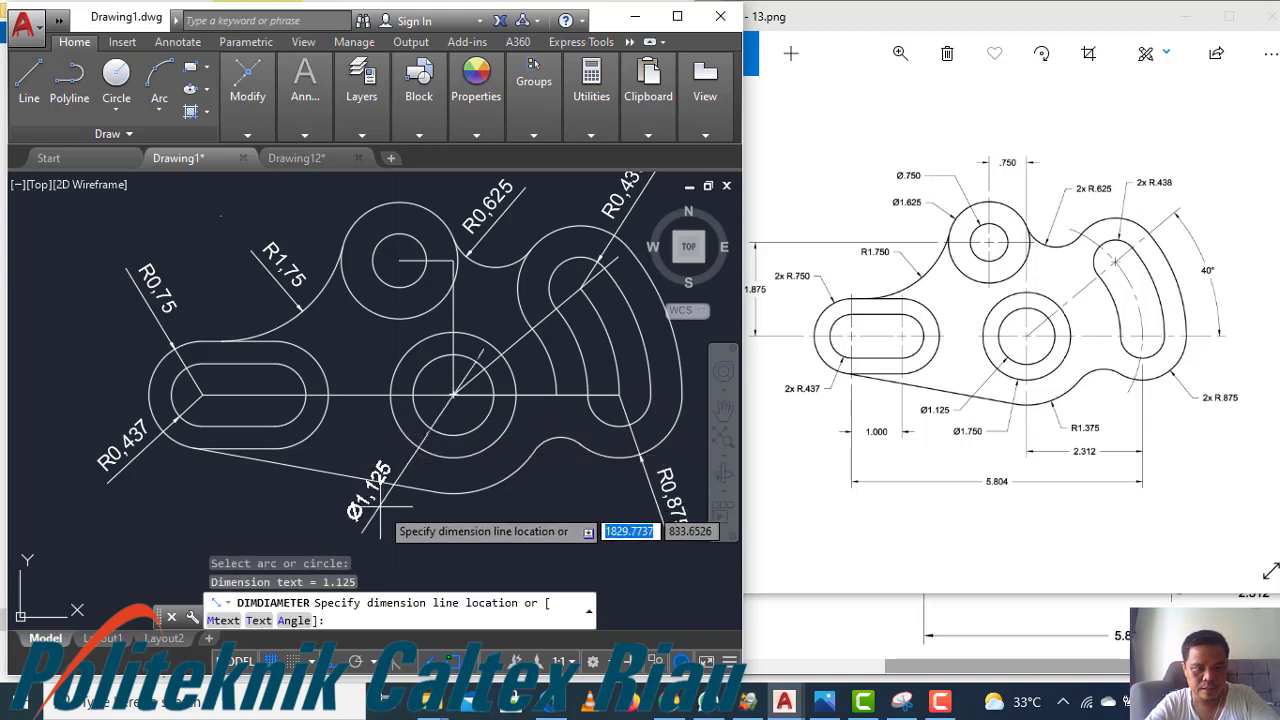
left_click(378, 492)
key("Return")
left_click(453, 459)
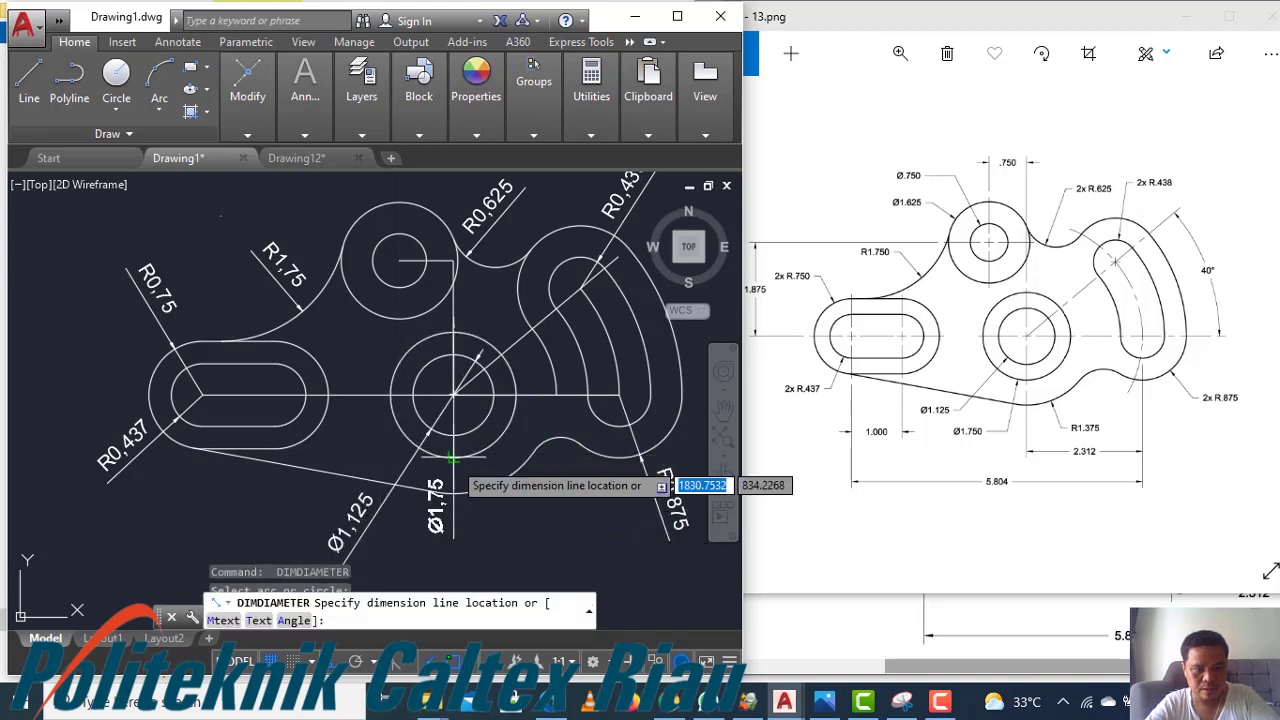
left_click(437, 540)
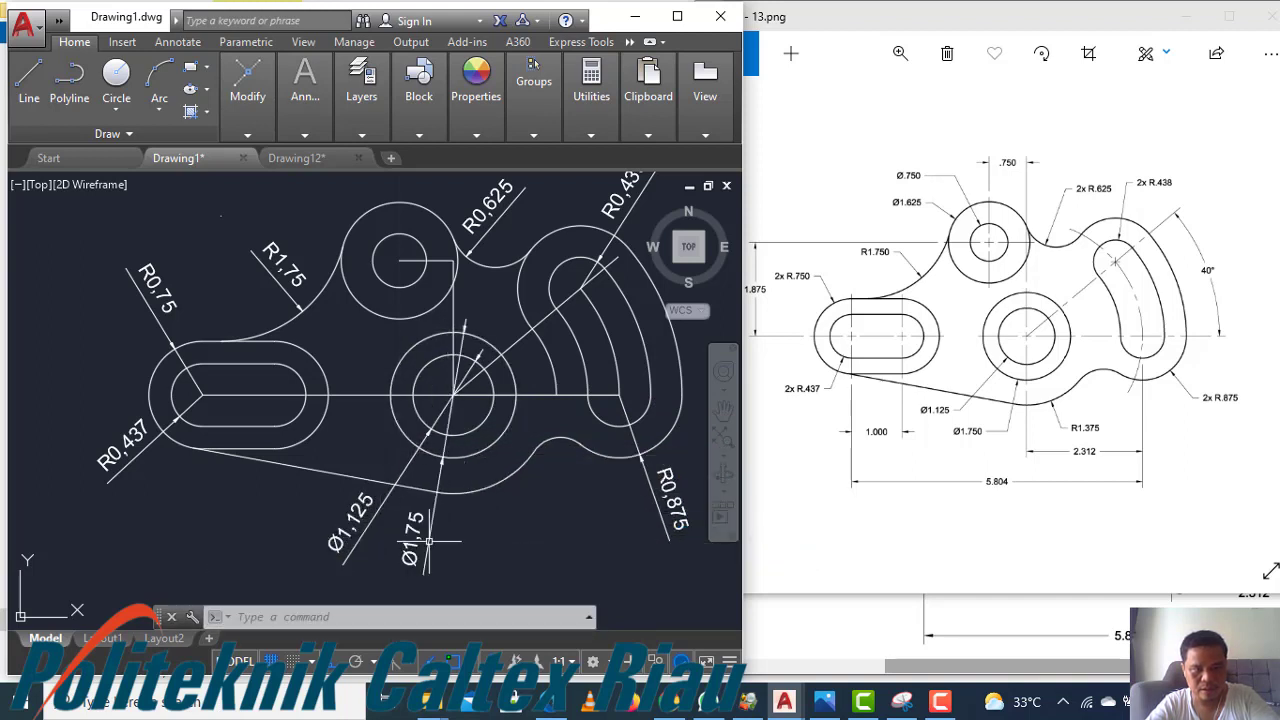
Add diameter dimensions to the upper circle's outer Ø1.625 and inner Ø0.75 circles, placing them above
scroll(368, 413, "down", 2)
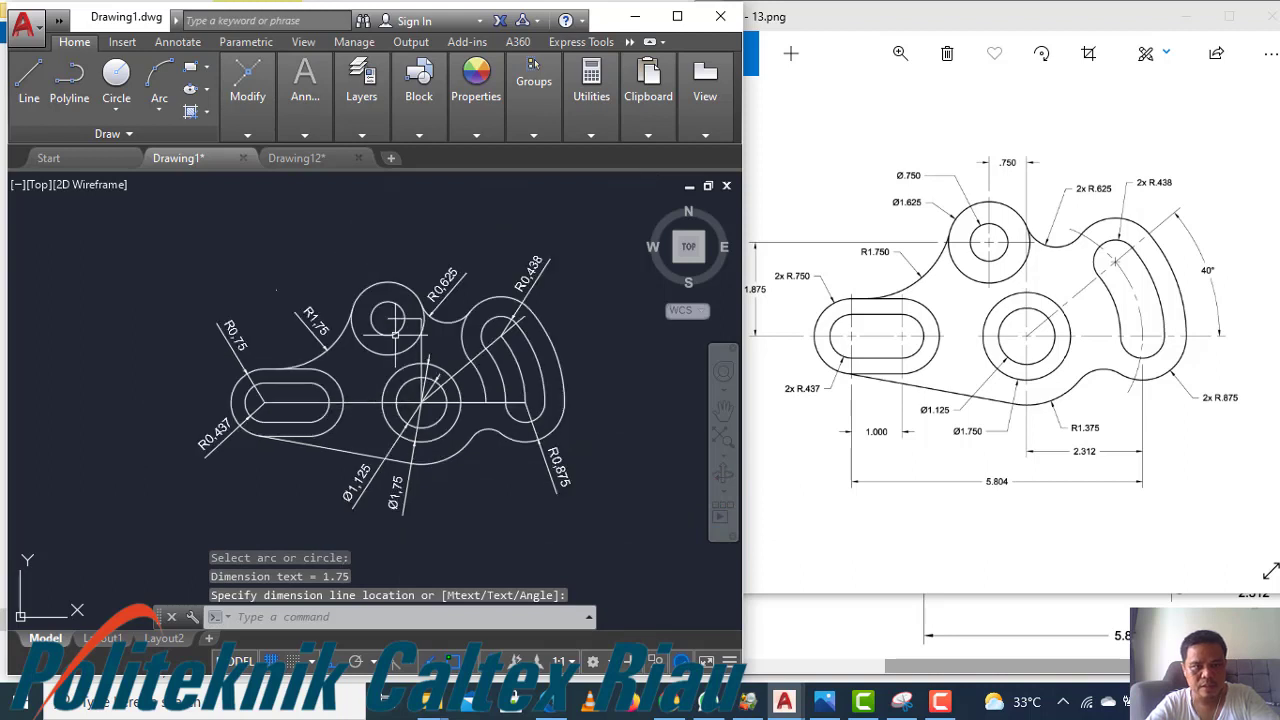
key("Return")
left_click(410, 293)
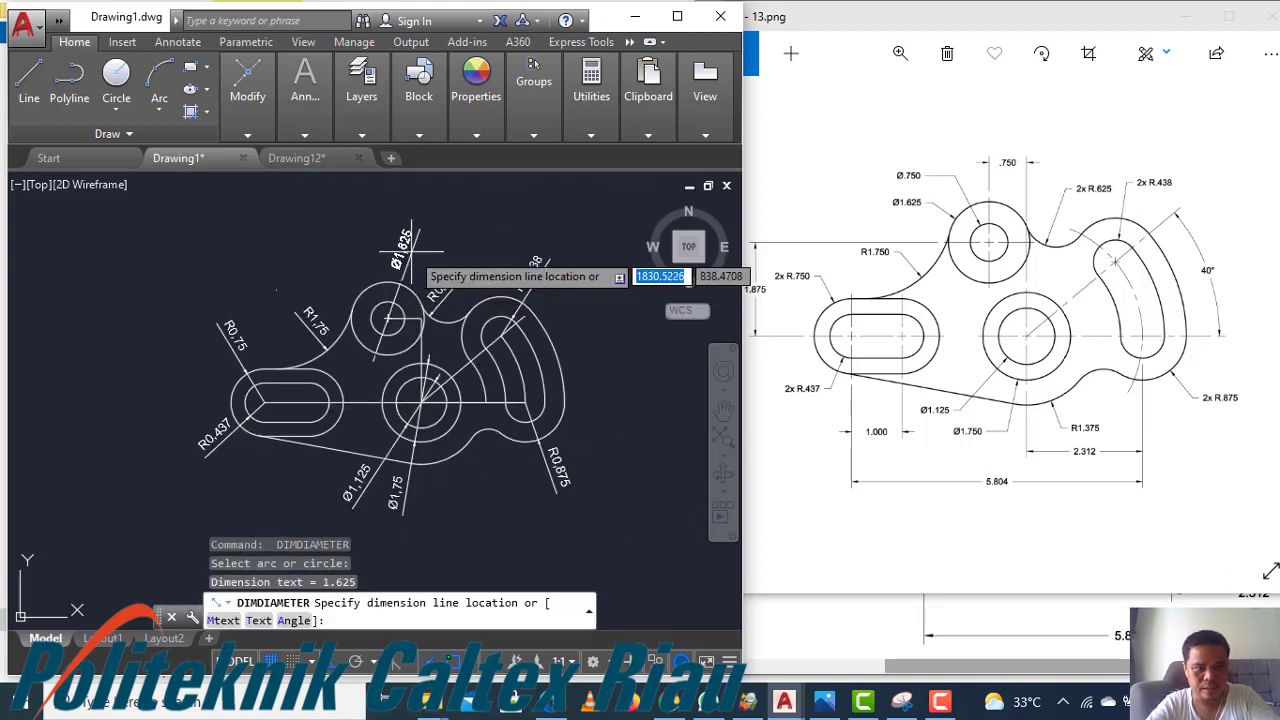
left_click(403, 268)
key("Return")
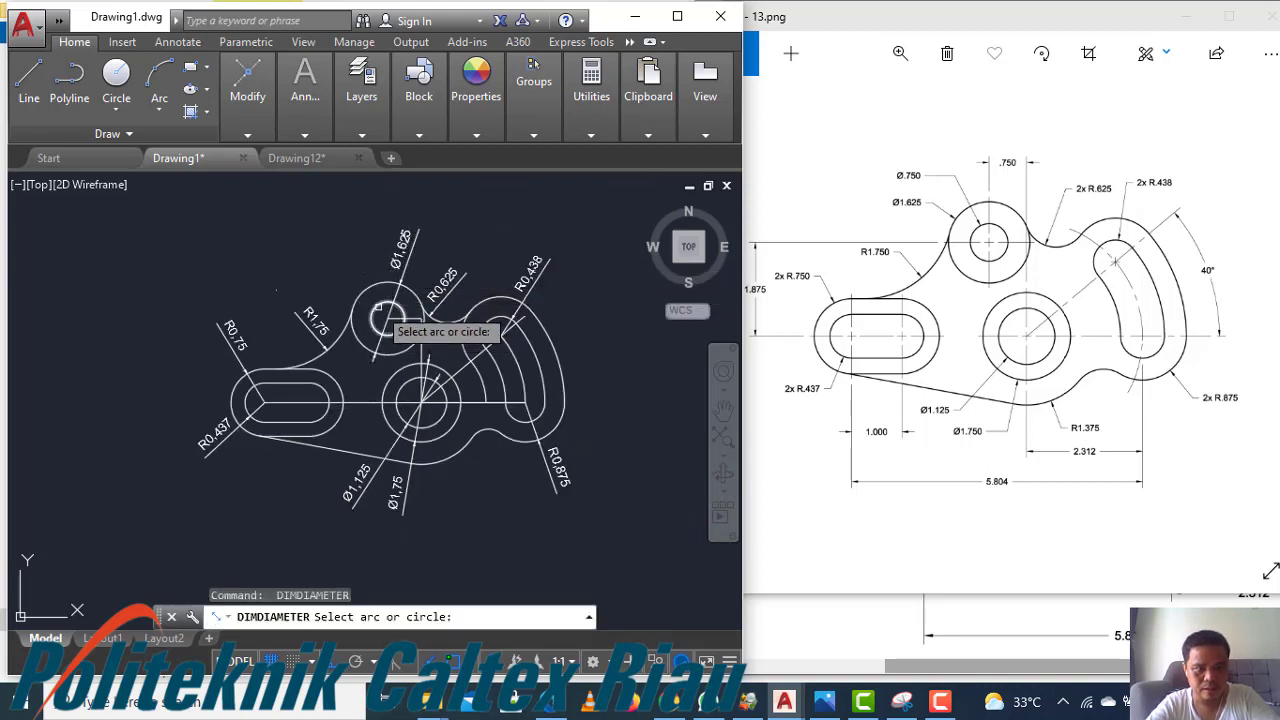
left_click(378, 308)
left_click(365, 250)
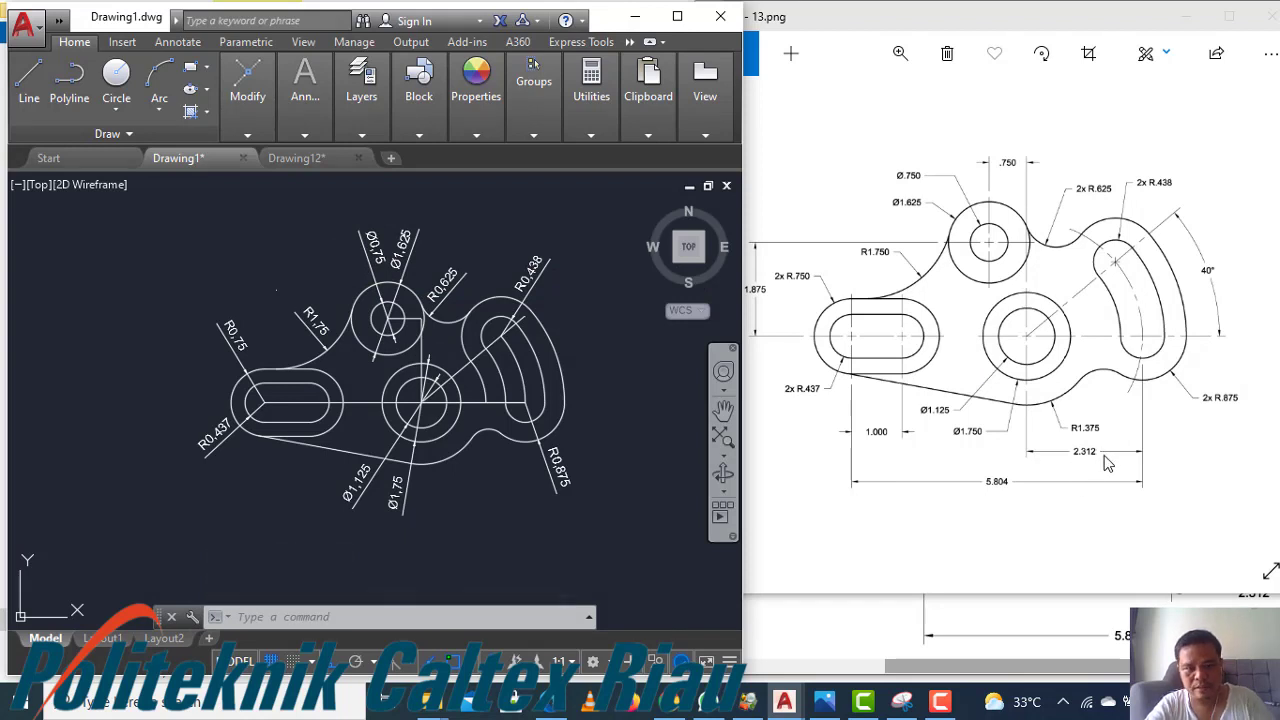
key("Escape")
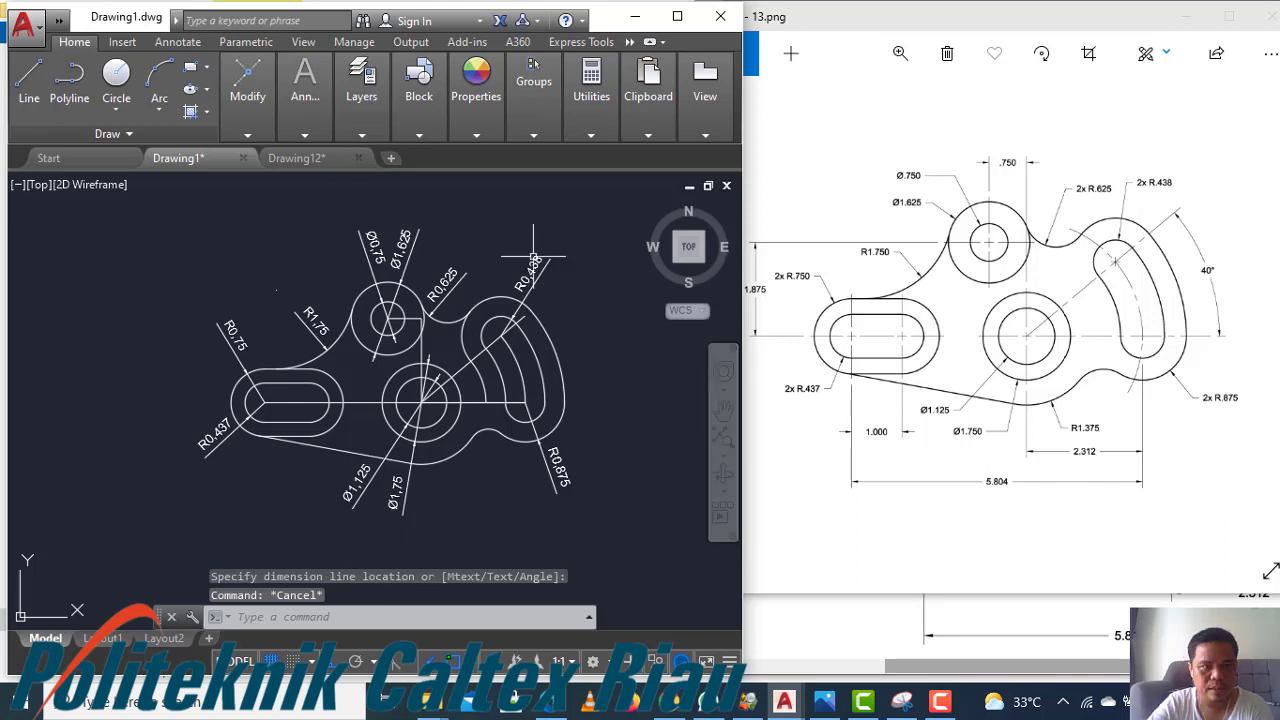
Add a radius dimension to the lower R1.375 arc below the middle circle
left_click(309, 137)
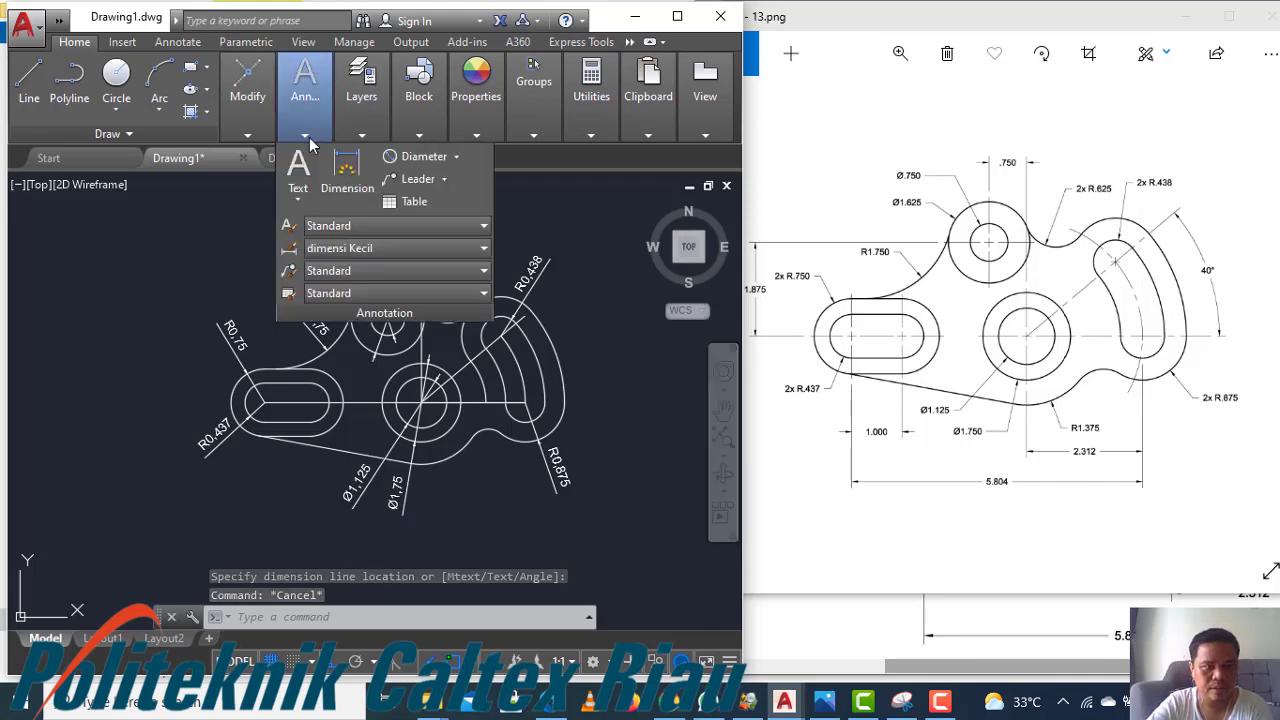
left_click(456, 157)
left_click(431, 350)
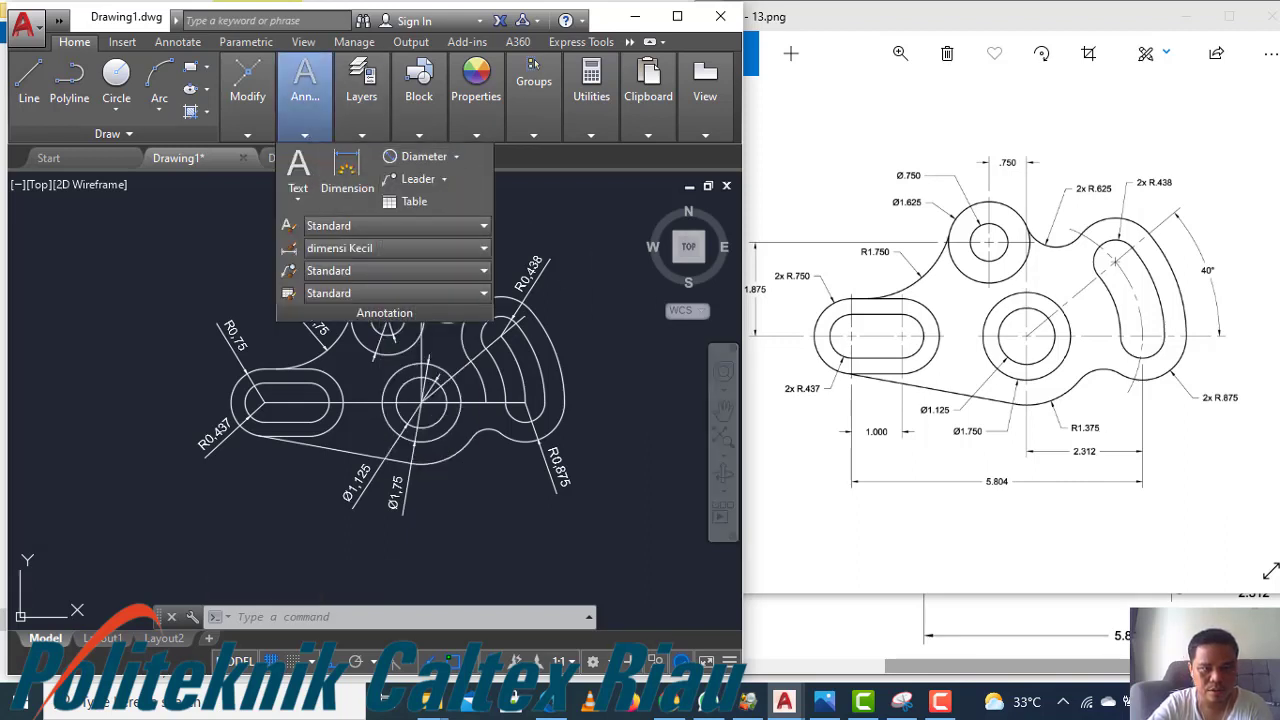
left_click(452, 458)
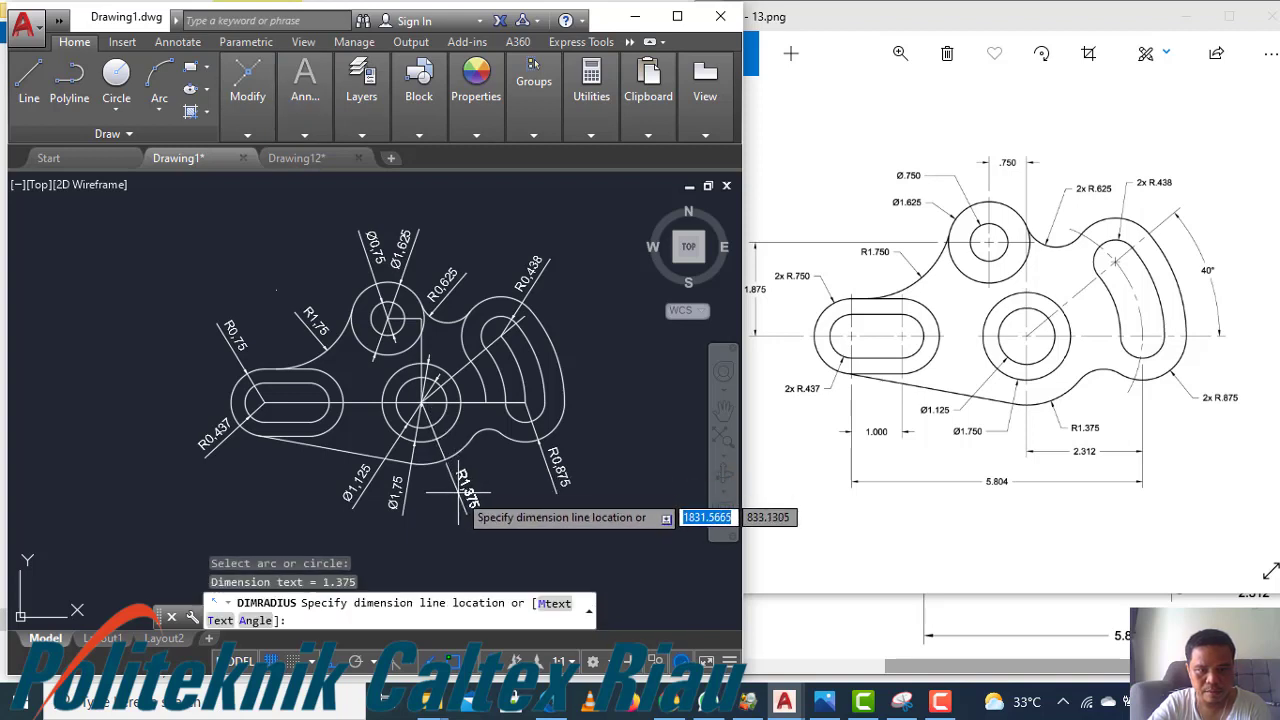
left_click(465, 492)
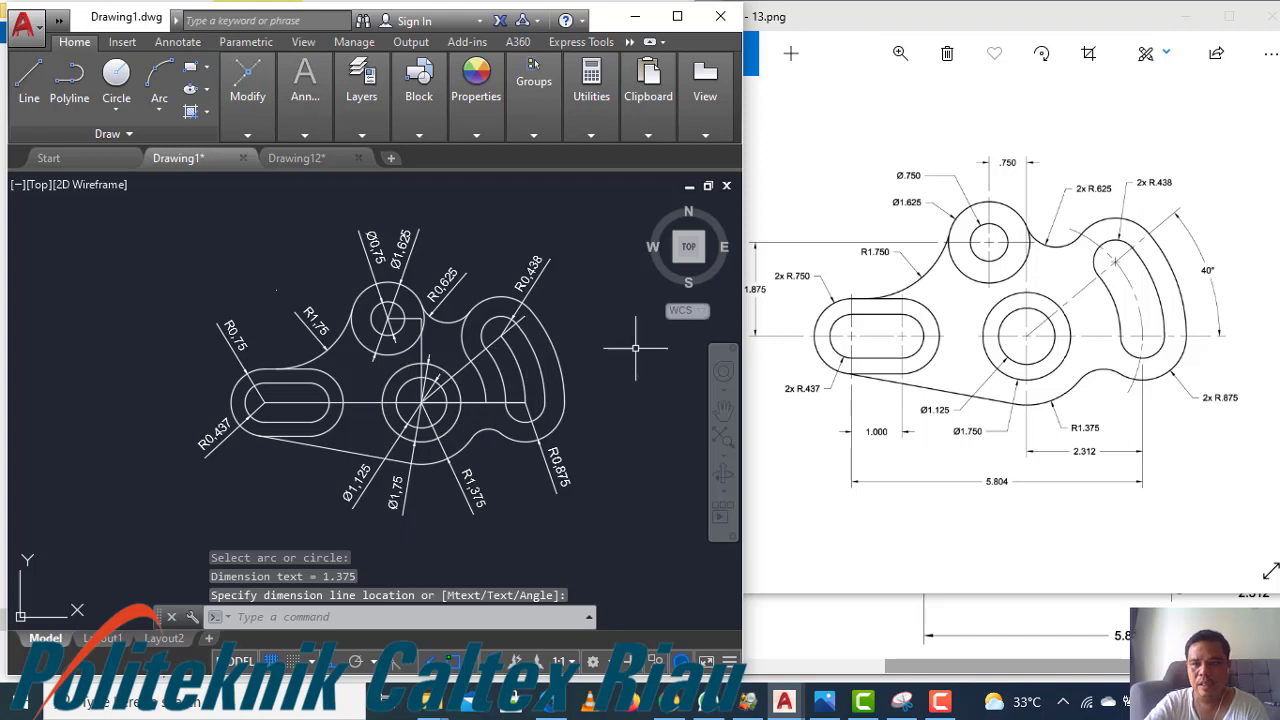
Add a horizontal linear dimension between the middle circle's center and the upper circle's center, placed above
mouse_move(360, 137)
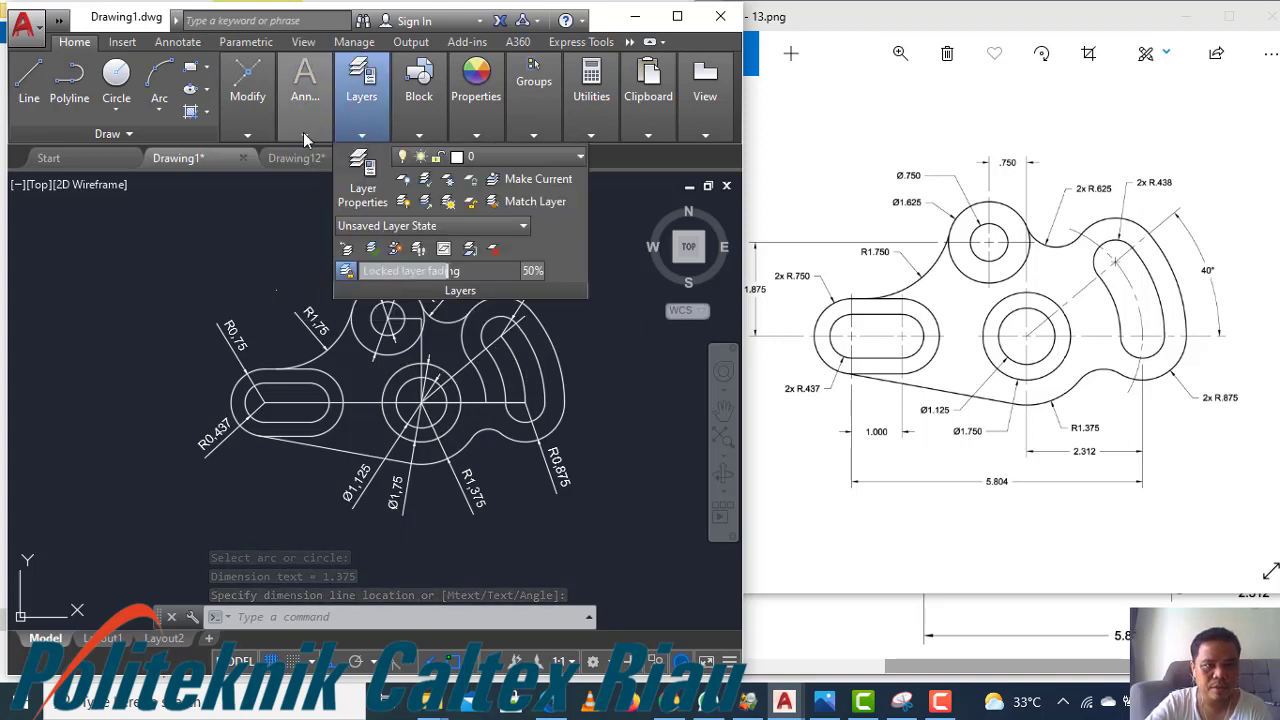
mouse_move(304, 138)
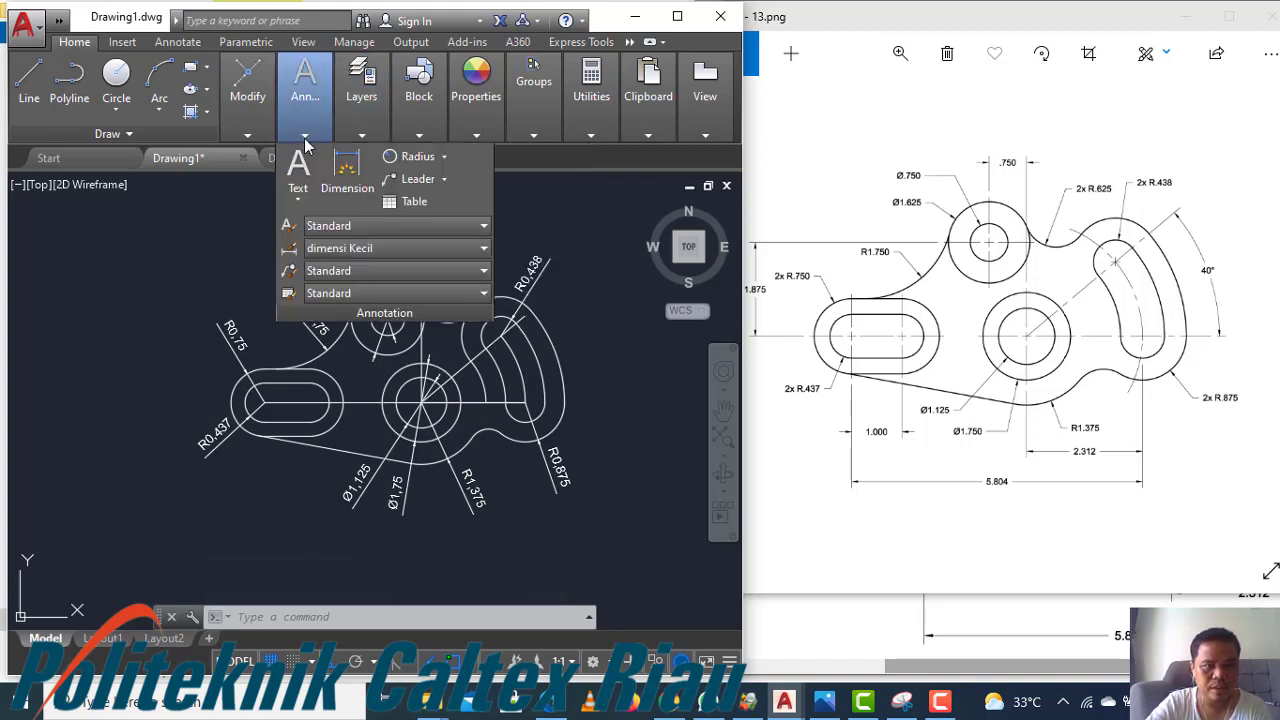
left_click(445, 157)
left_click(428, 182)
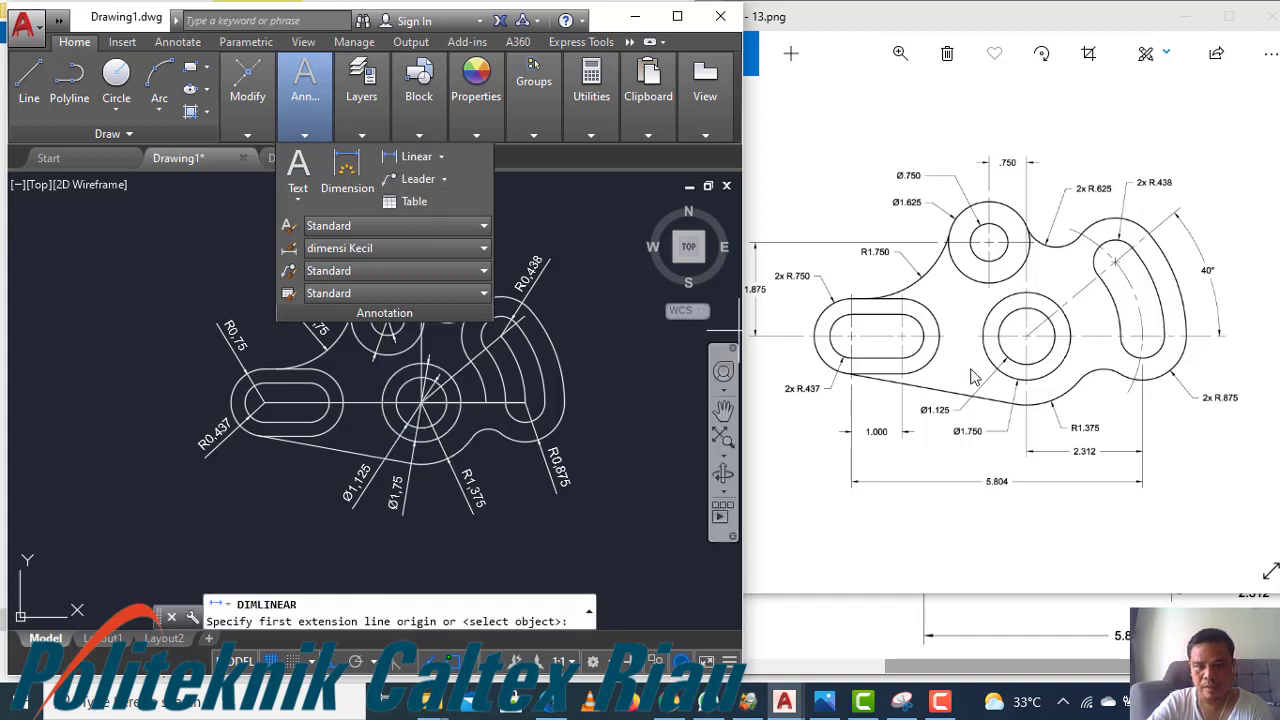
left_click(421, 399)
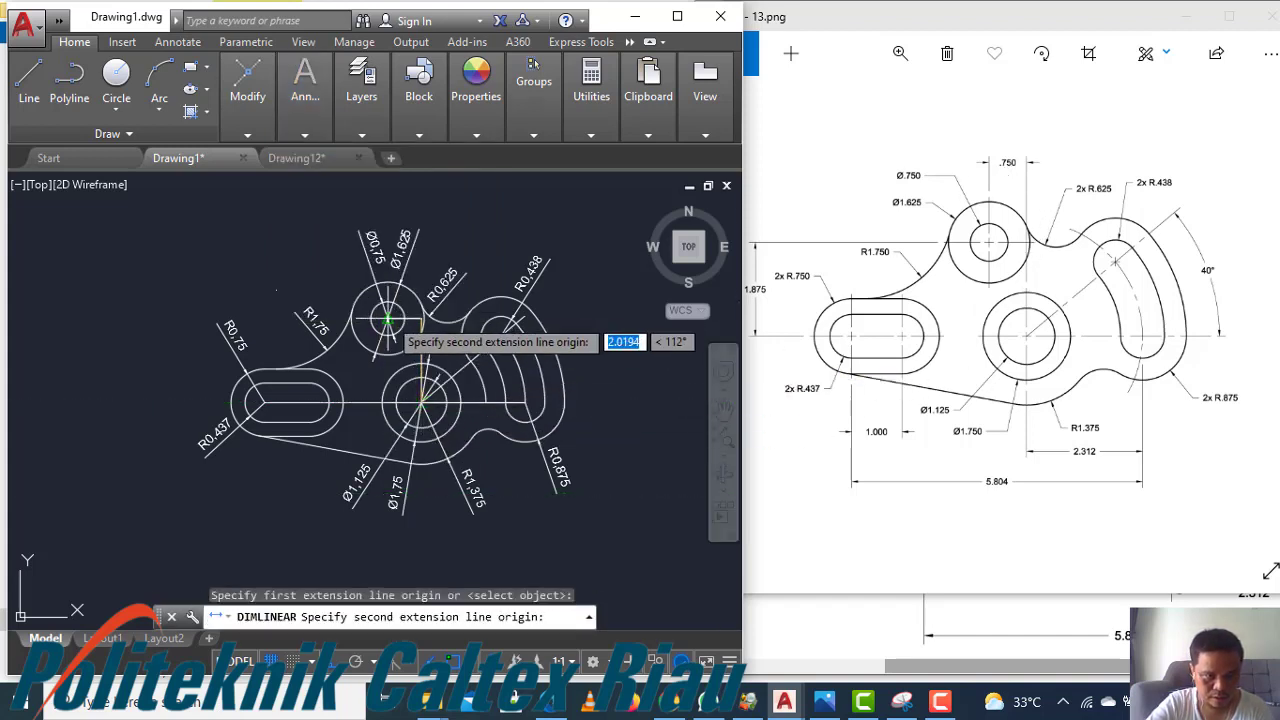
left_click(388, 319)
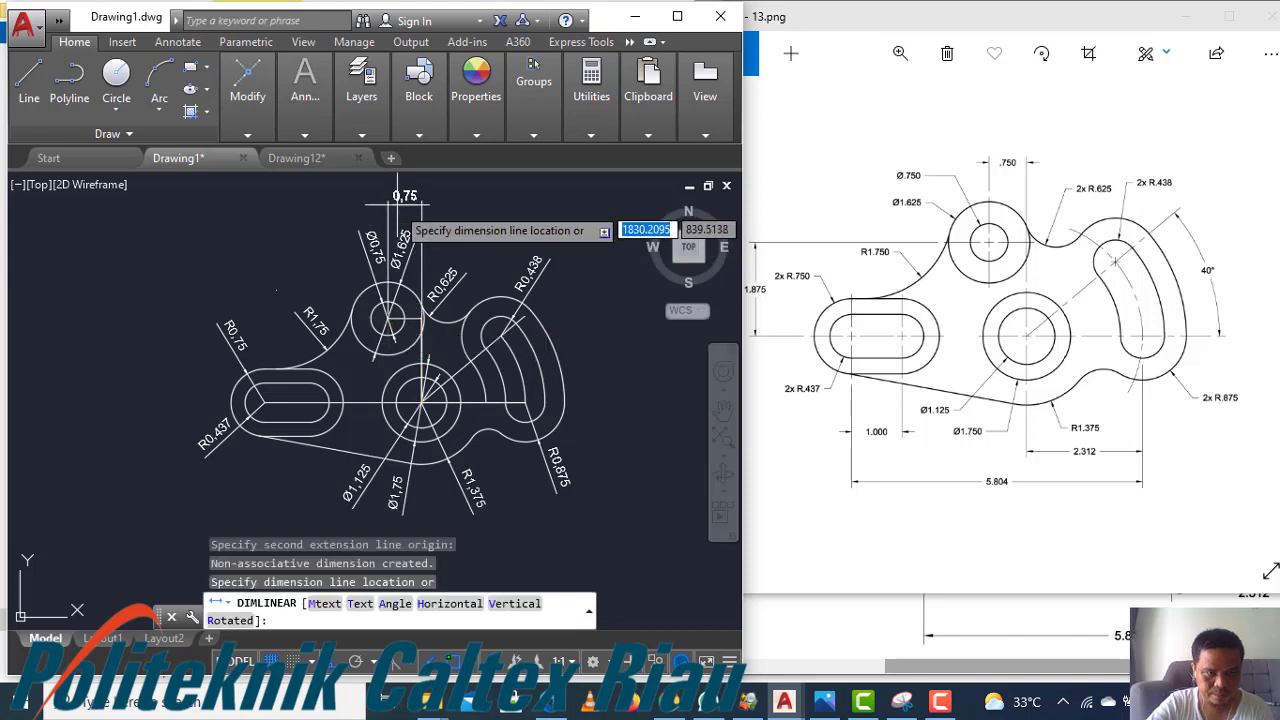
left_click(404, 211)
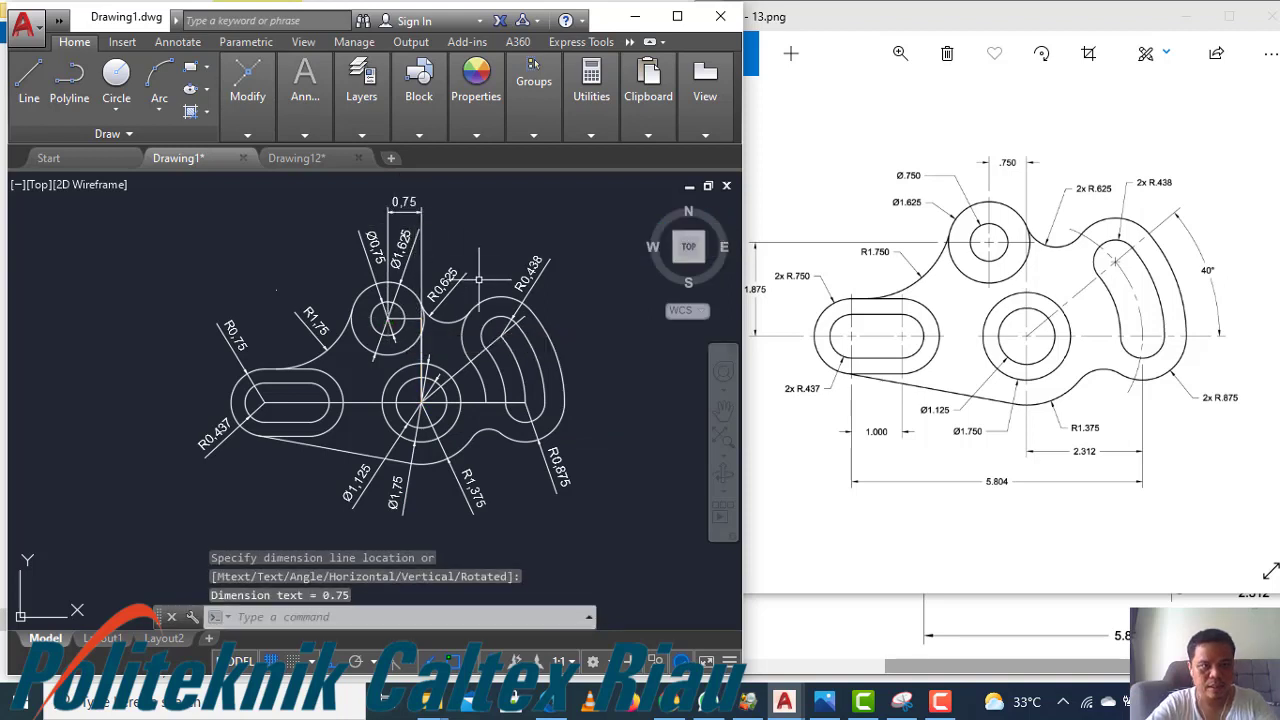
Add a vertical linear dimension between the middle and upper circle centers, placed to the left
key("Return")
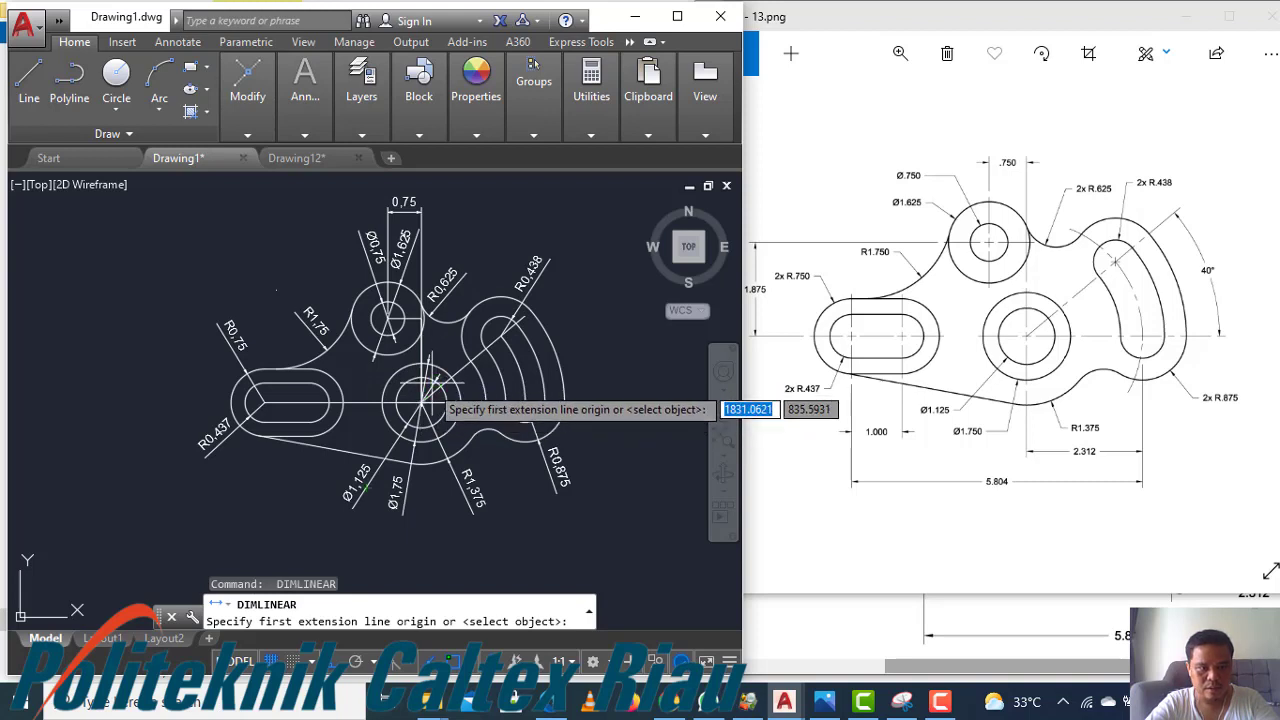
left_click(421, 400)
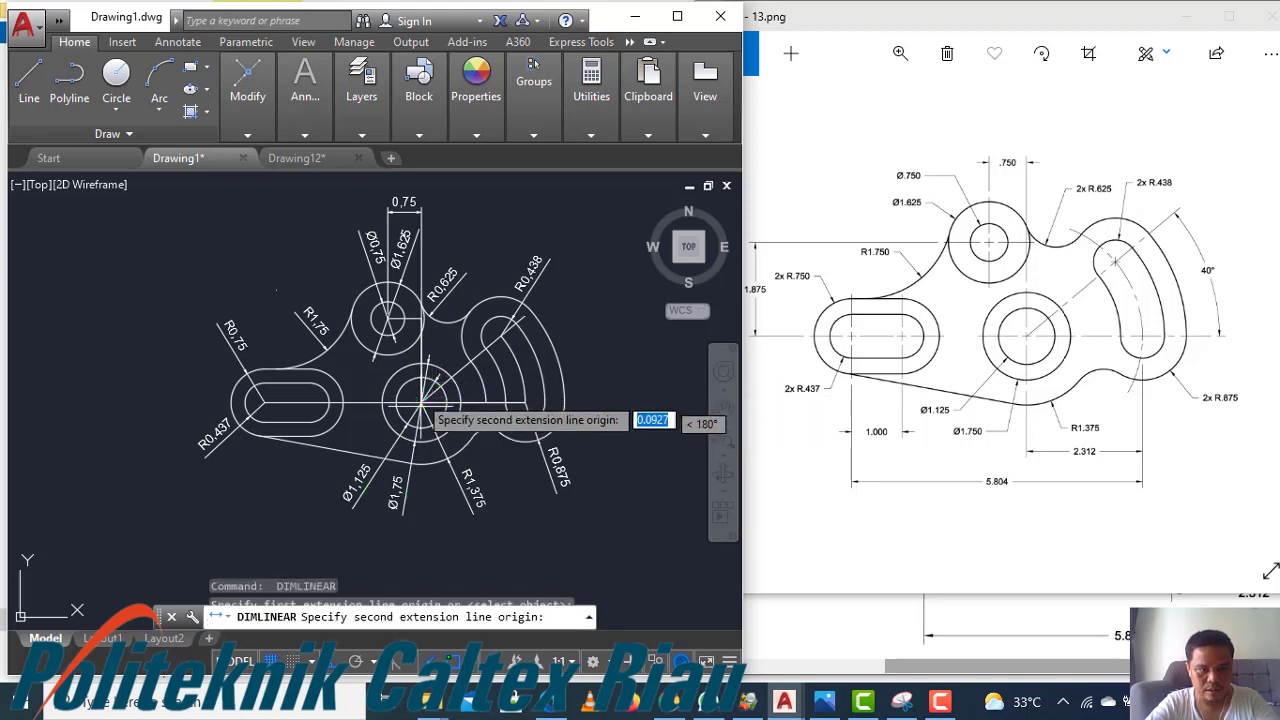
left_click(388, 319)
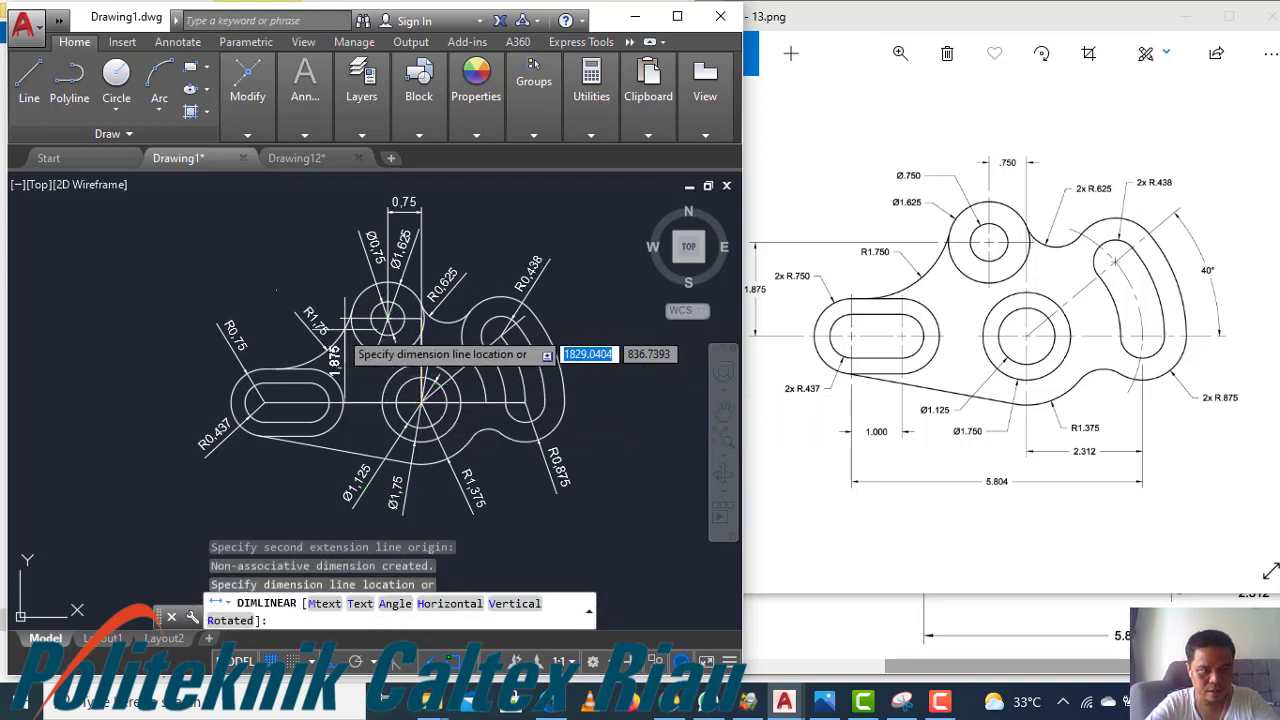
left_click(148, 352)
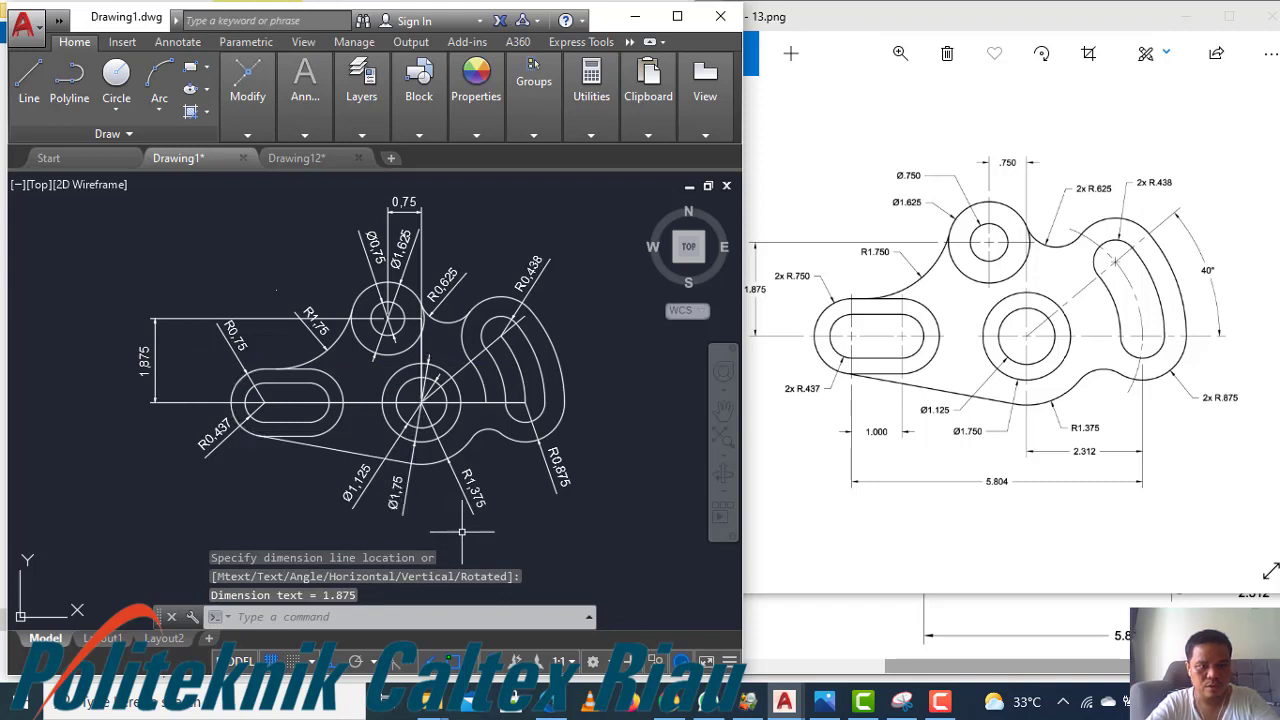
Add a horizontal linear dimension between the middle circle's center and the right curved slot's center, placed below the part
key("Return")
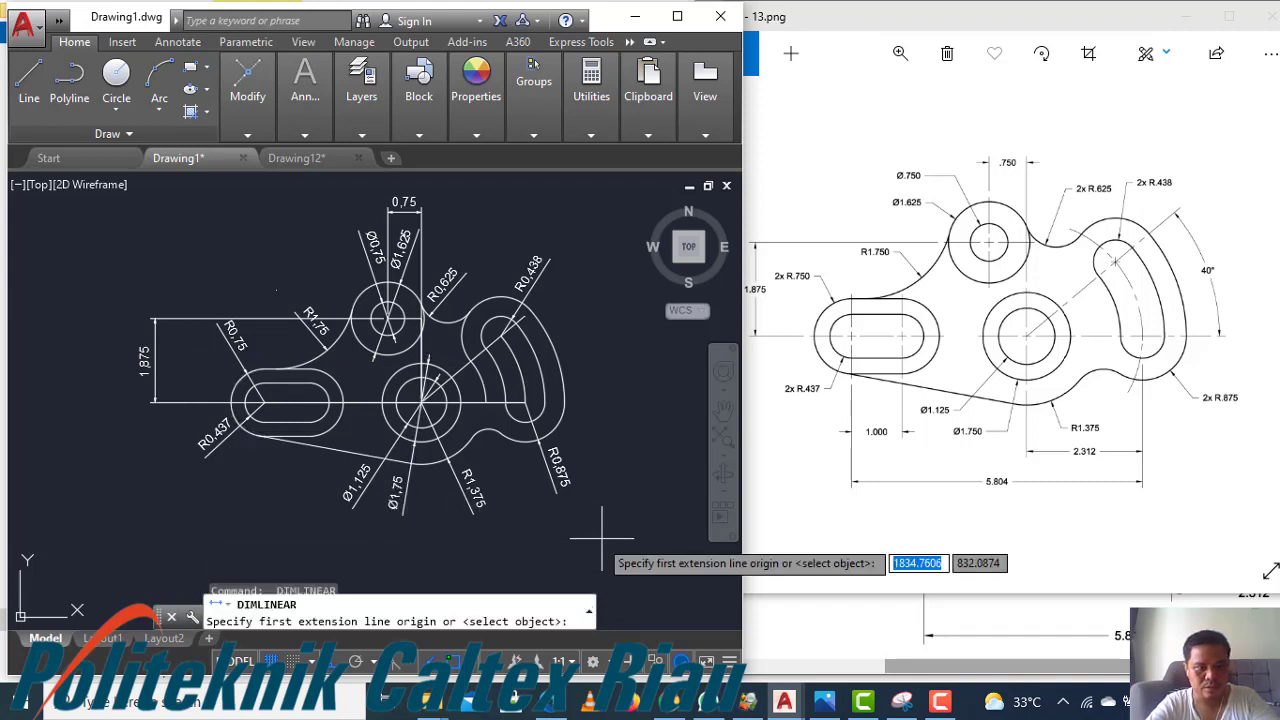
left_click(421, 400)
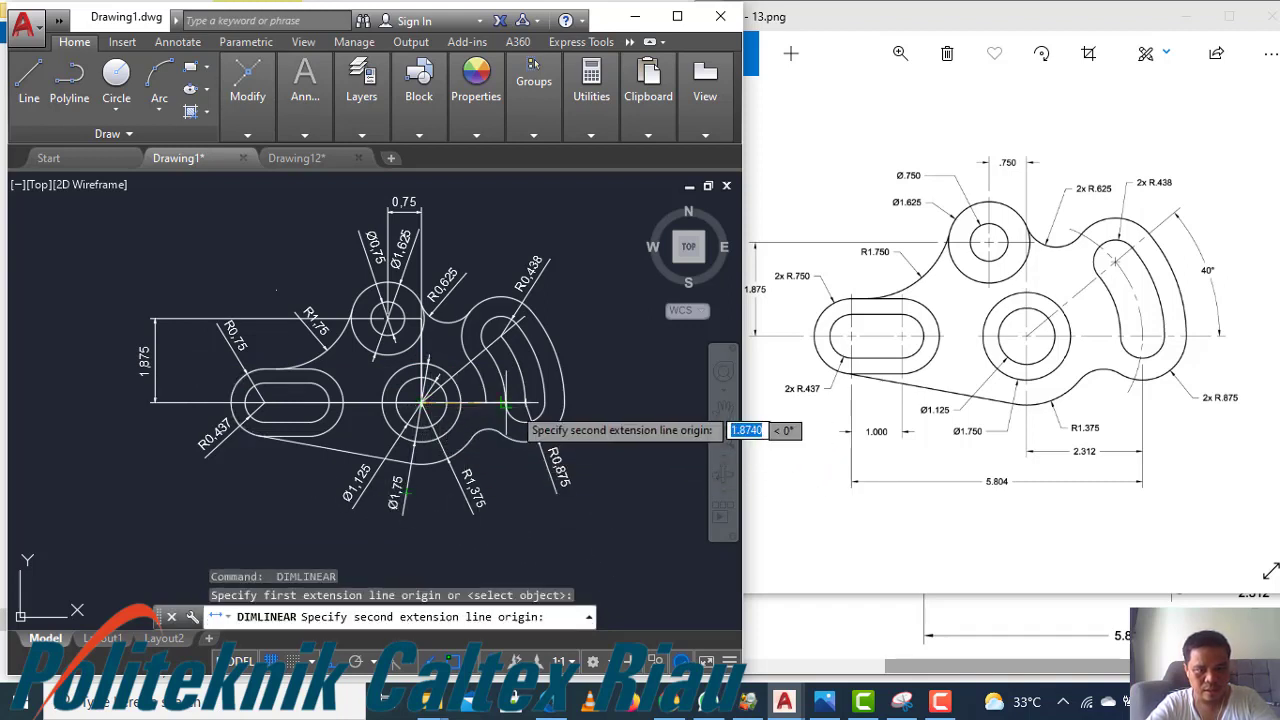
left_click(525, 405)
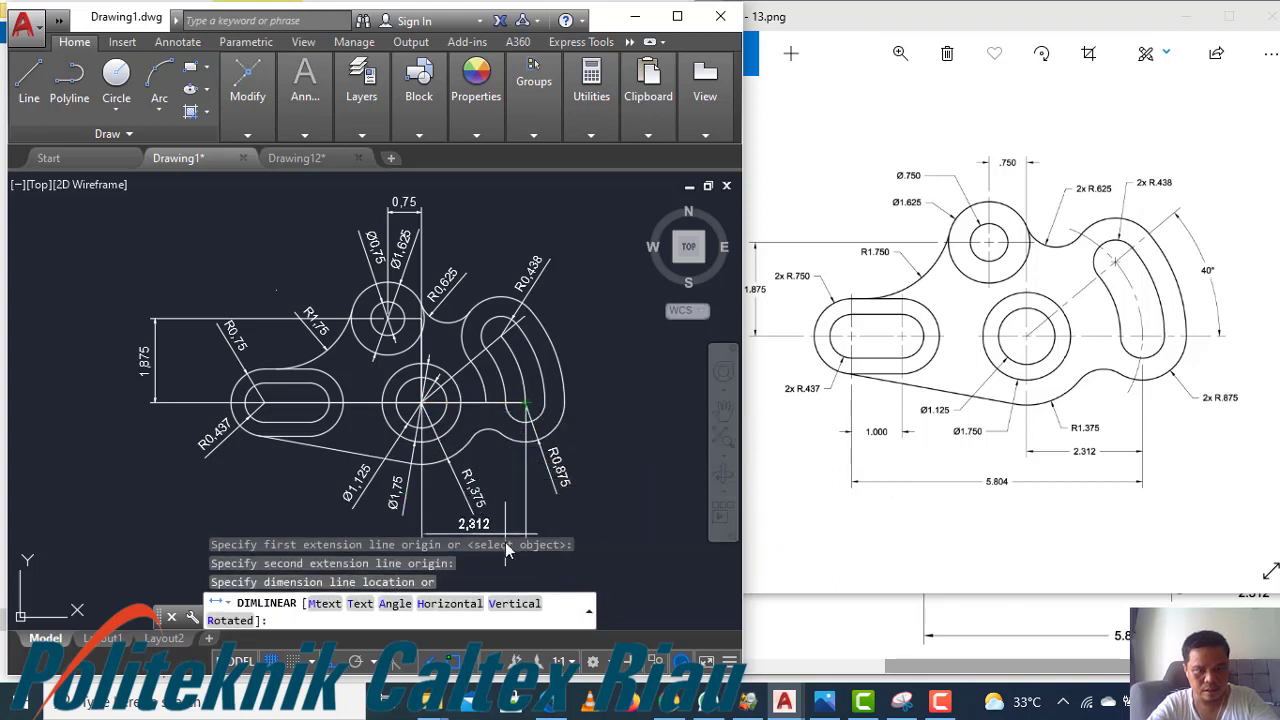
scroll(503, 398, "down", 3)
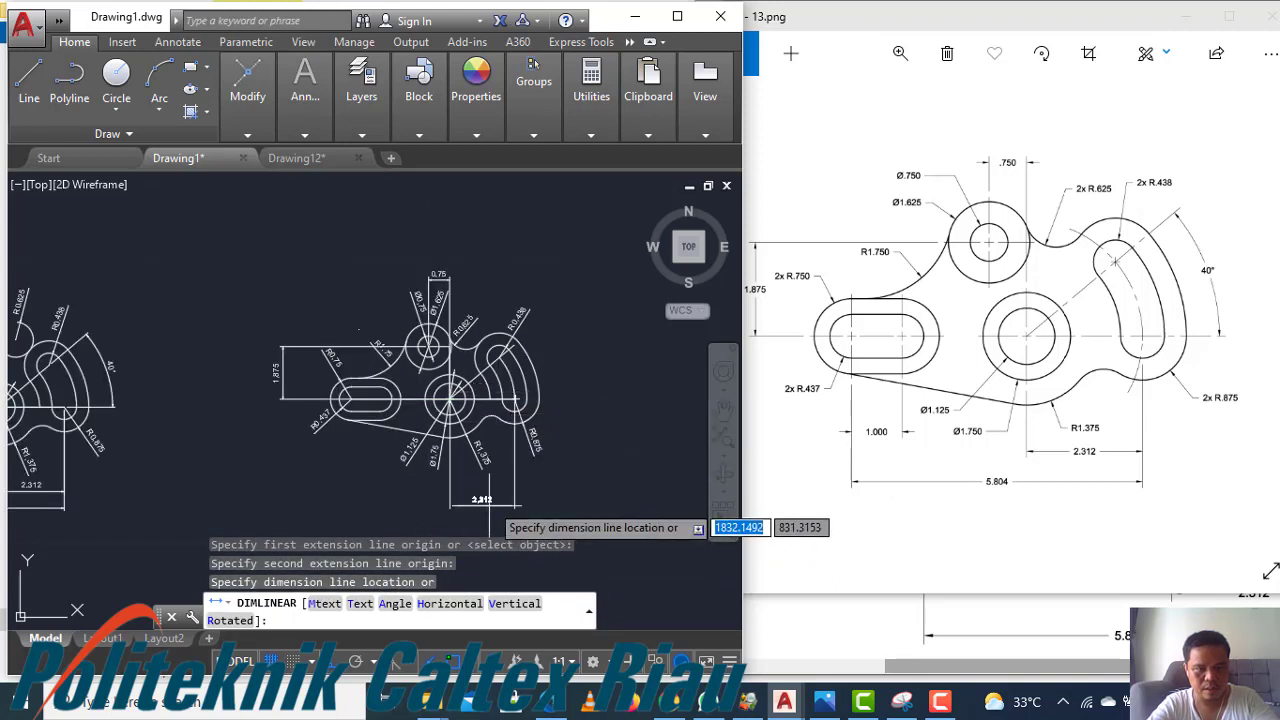
scroll(495, 440, "up", 3)
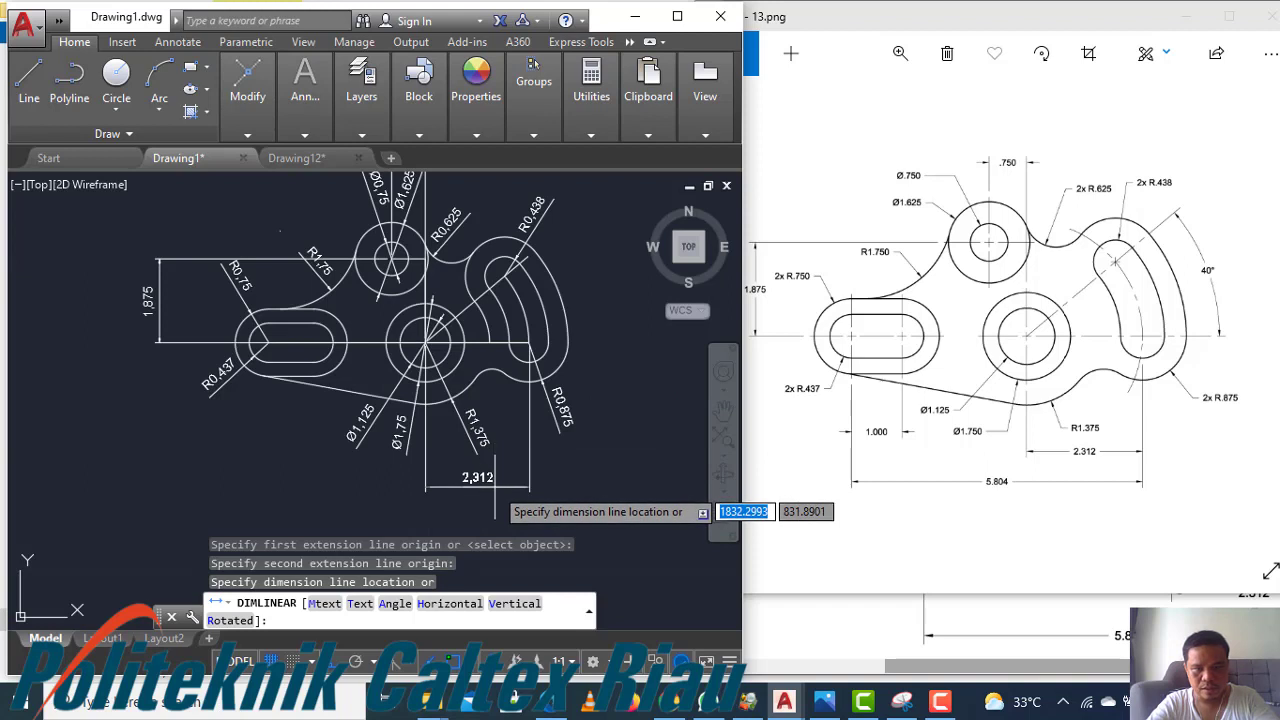
left_click(495, 487)
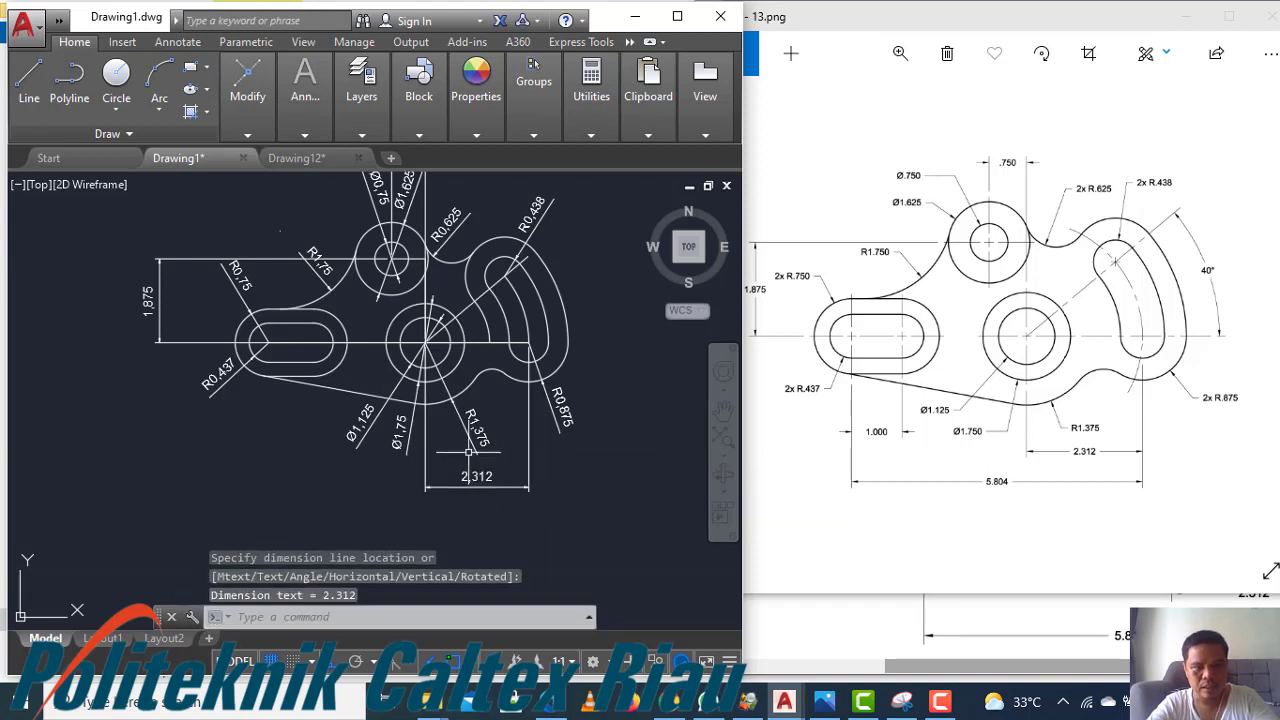
Add an overall horizontal linear dimension from the right slot's center-line end to the left slot's center, placed further below
key("Return")
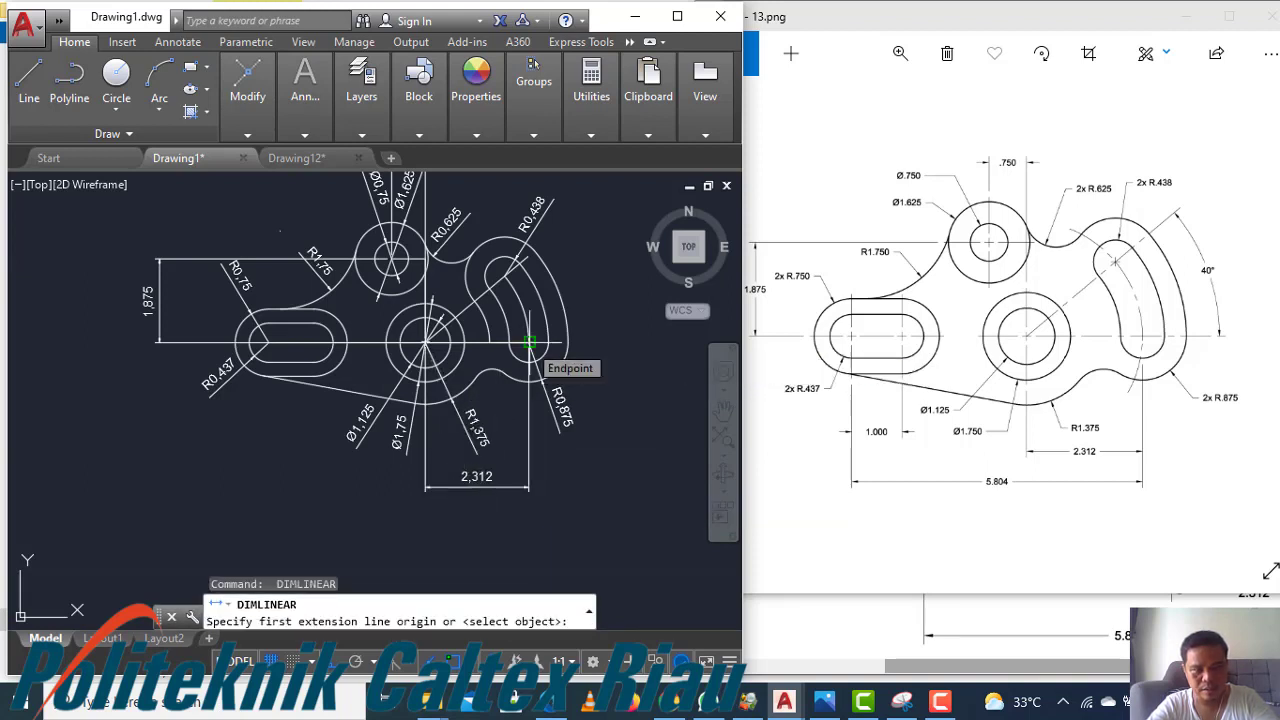
left_click(529, 342)
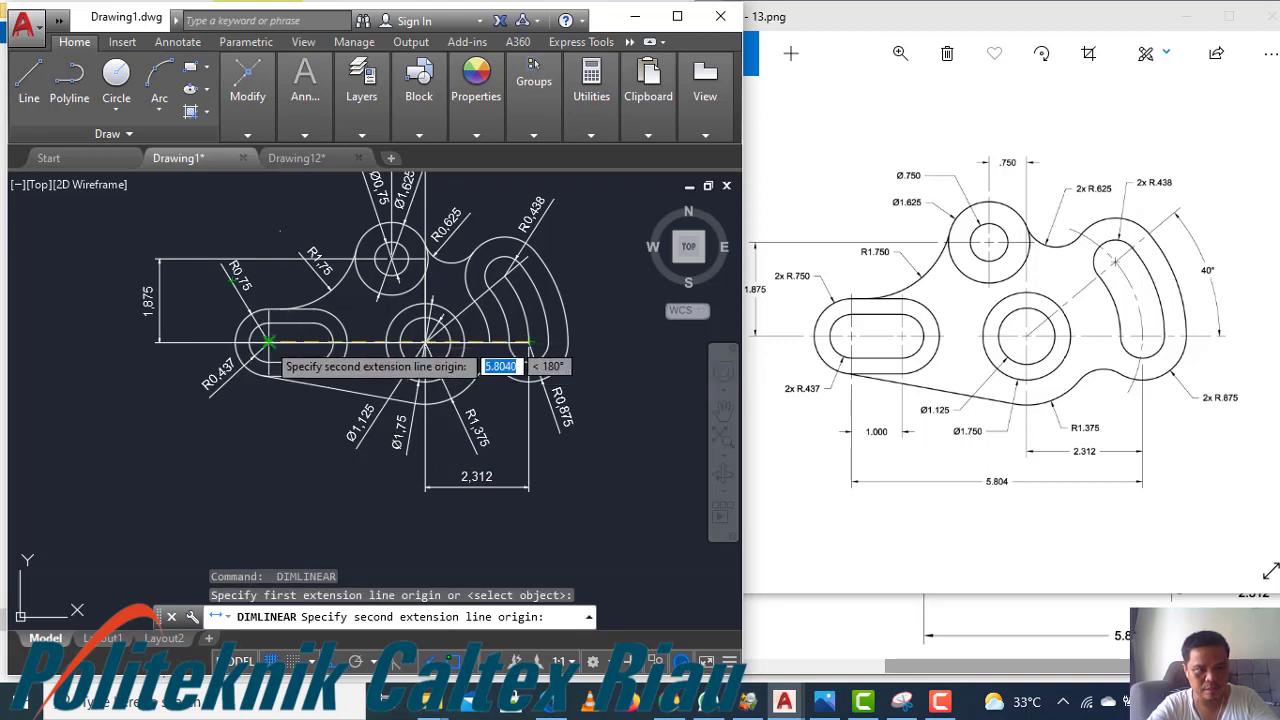
left_click(267, 342)
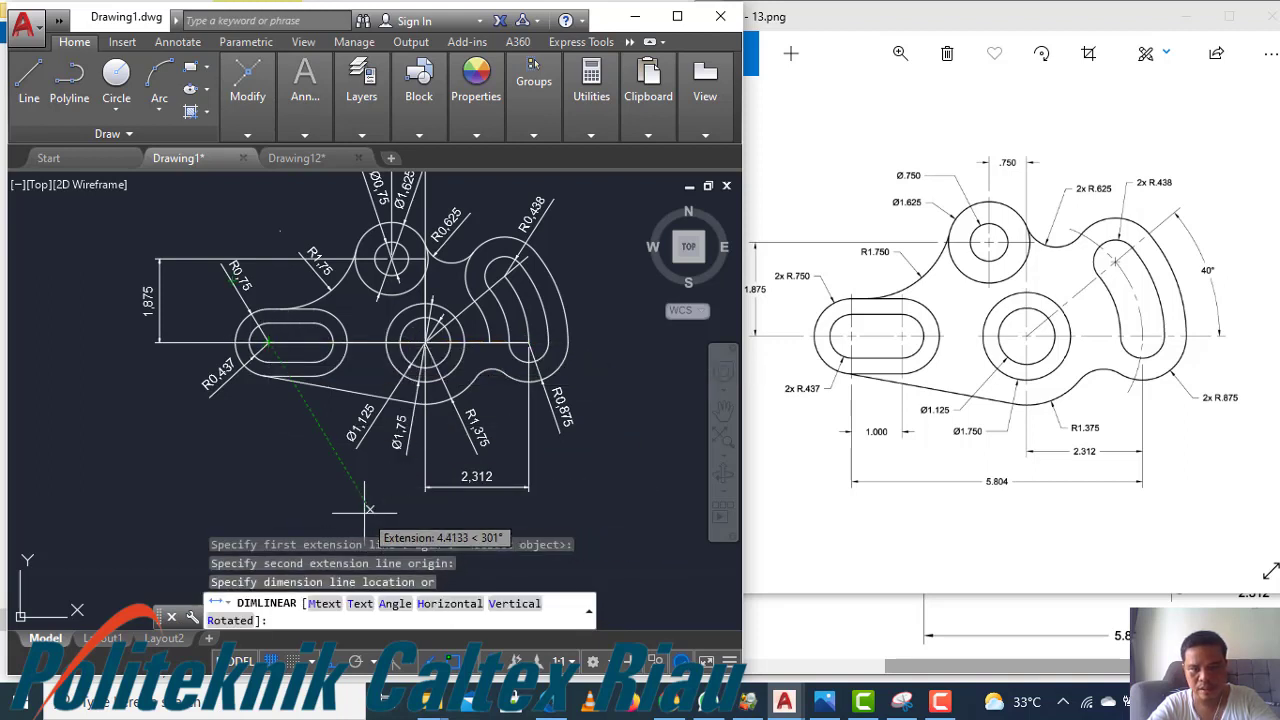
left_click(398, 506)
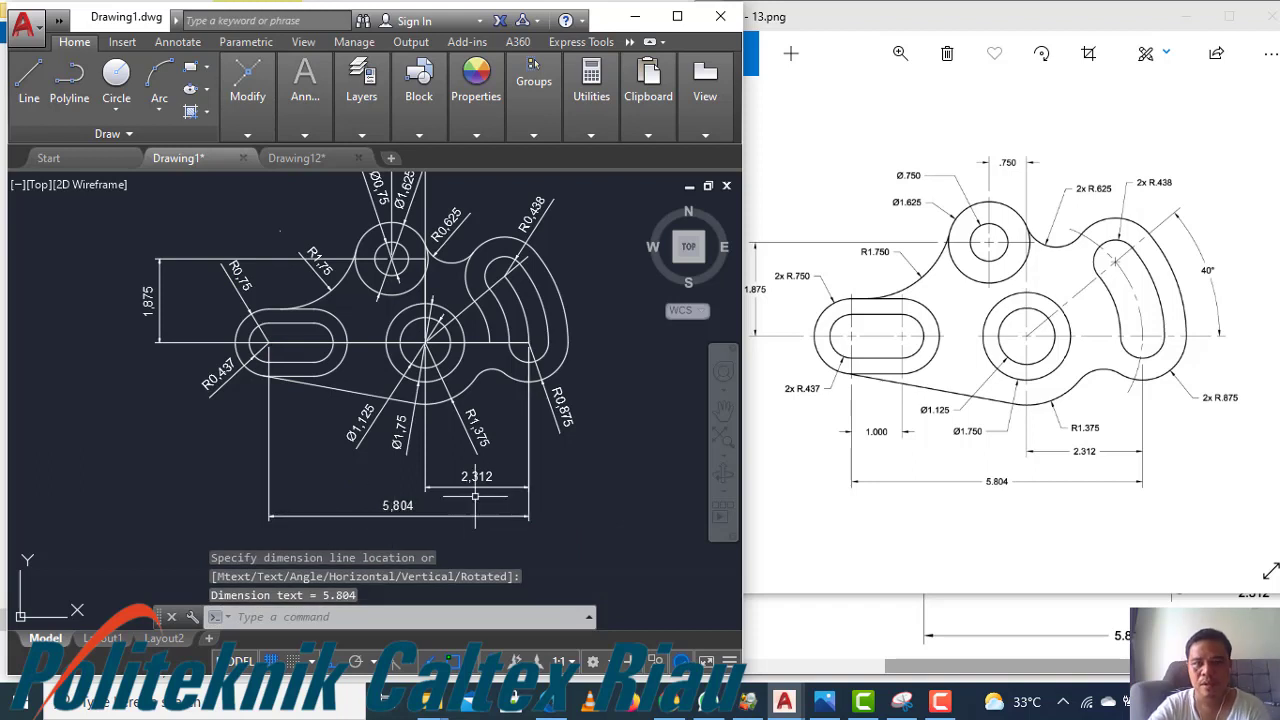
Add an angular dimension between the horizontal center line and the inclined slot center line, placed to the right
middle_click_drag(381, 400, 374, 441)
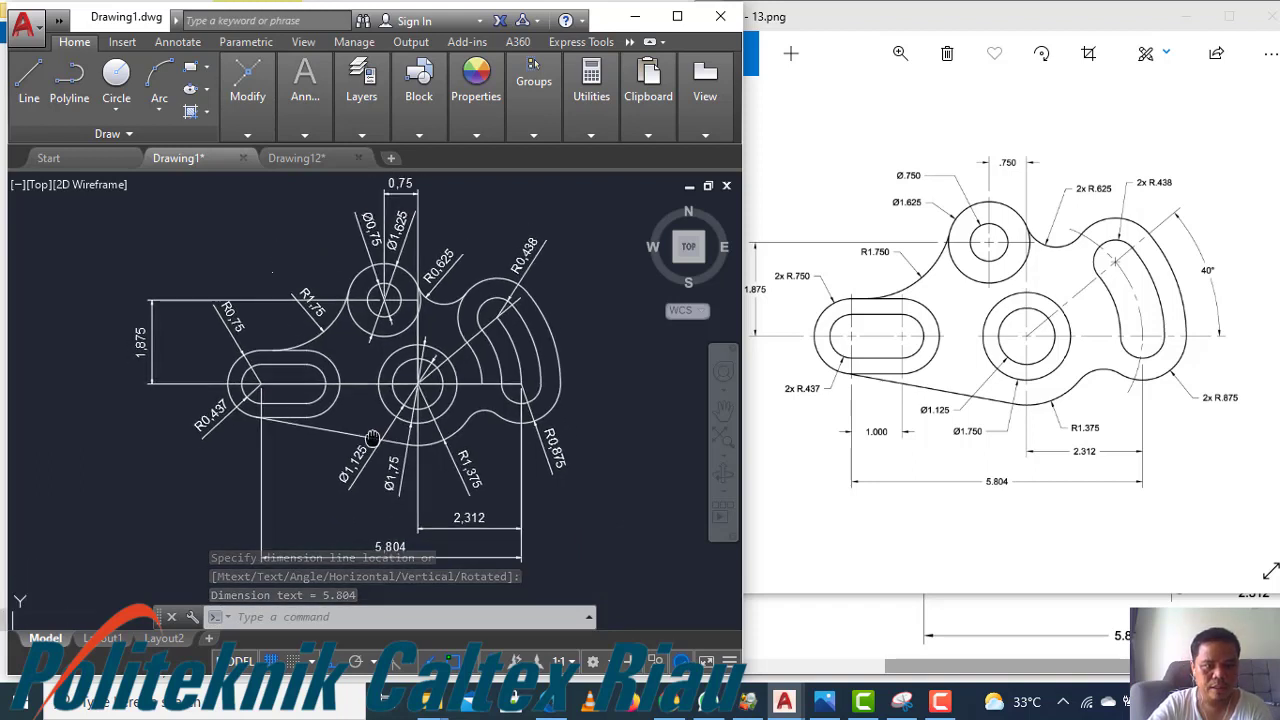
mouse_move(311, 136)
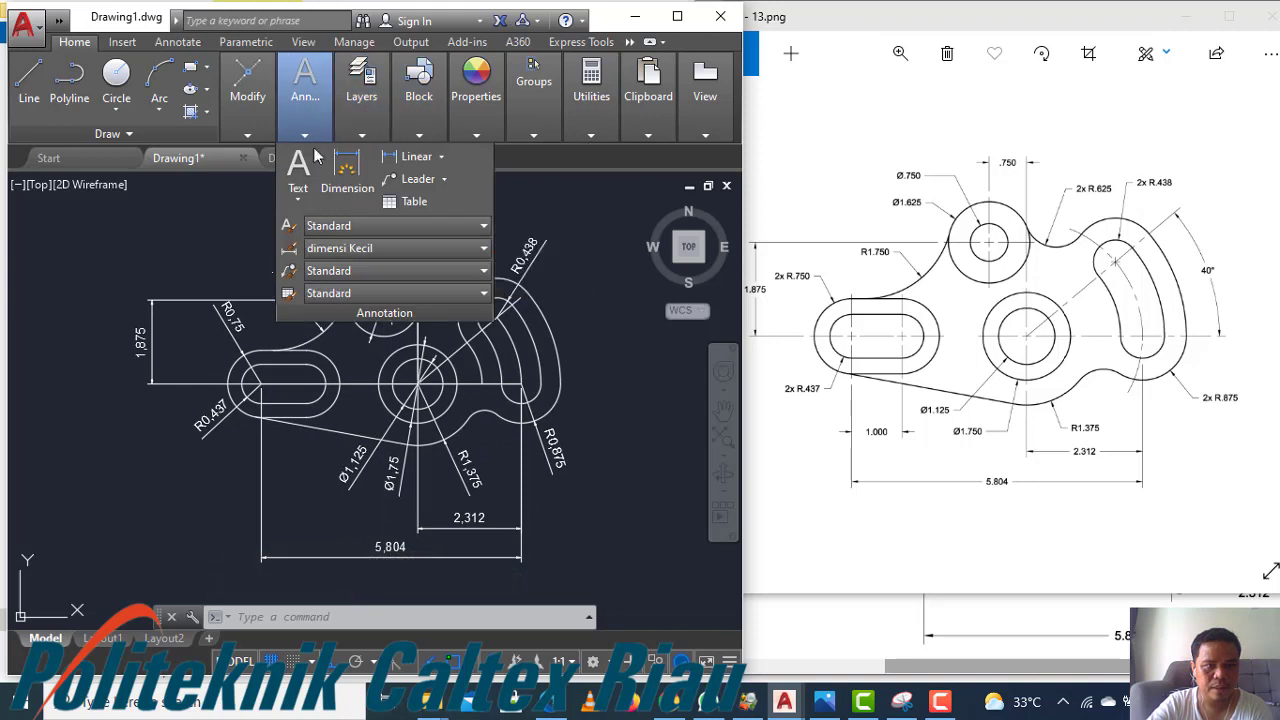
left_click(440, 157)
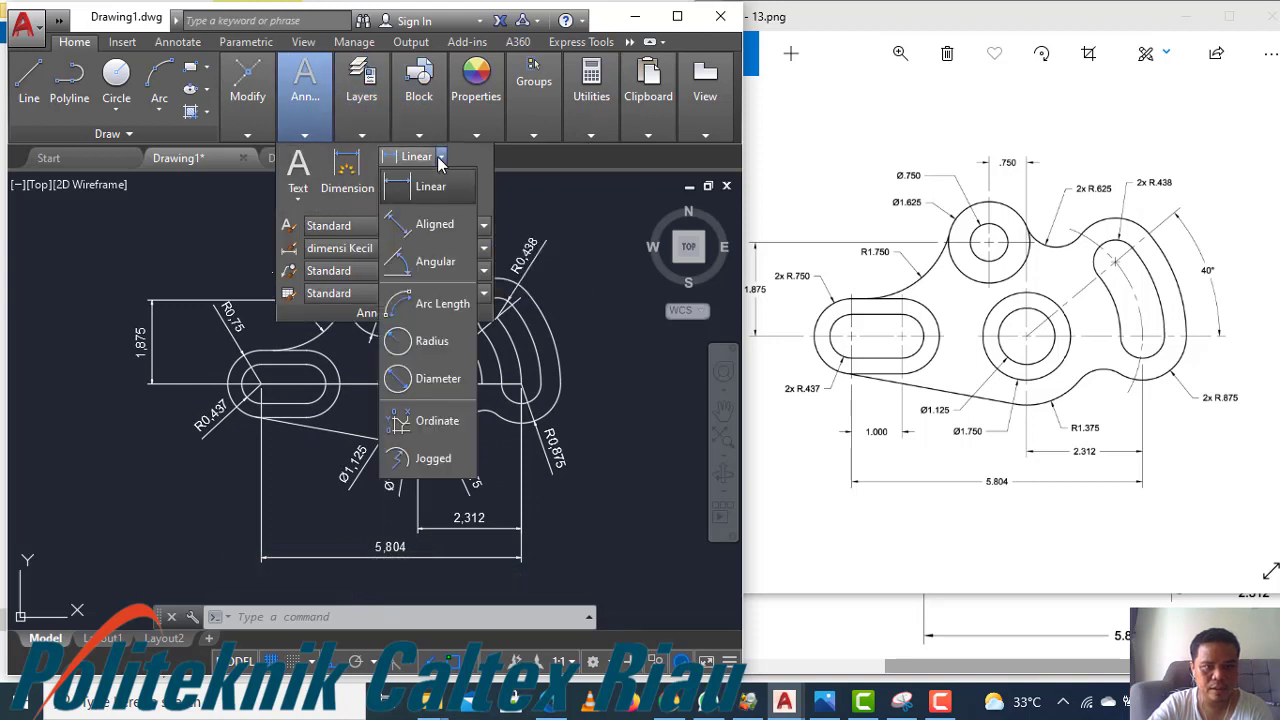
left_click(430, 262)
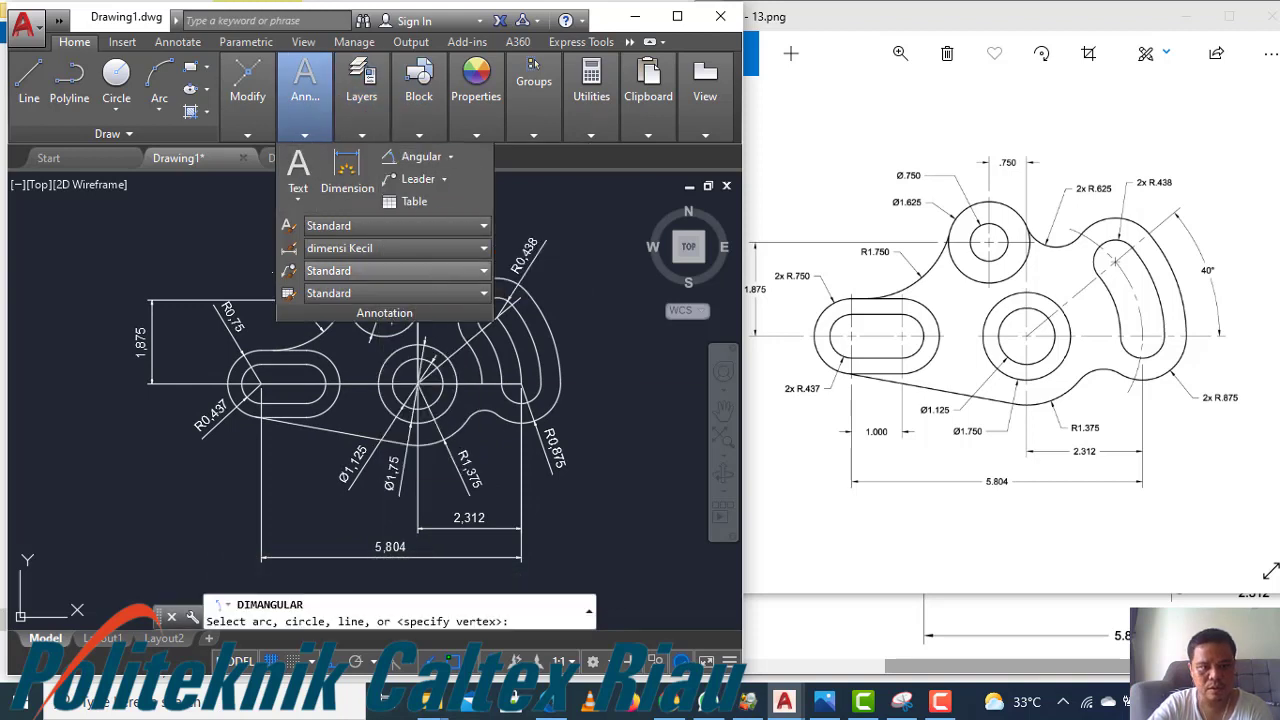
left_click(460, 349)
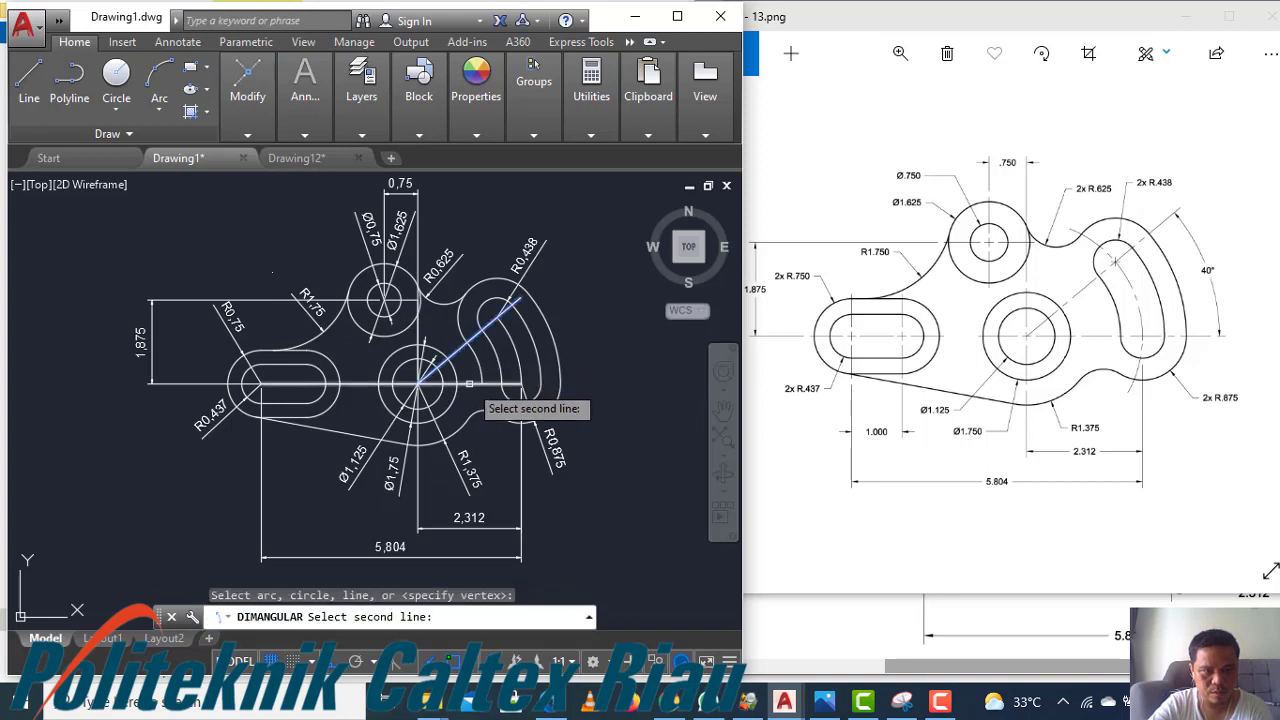
left_click(463, 382)
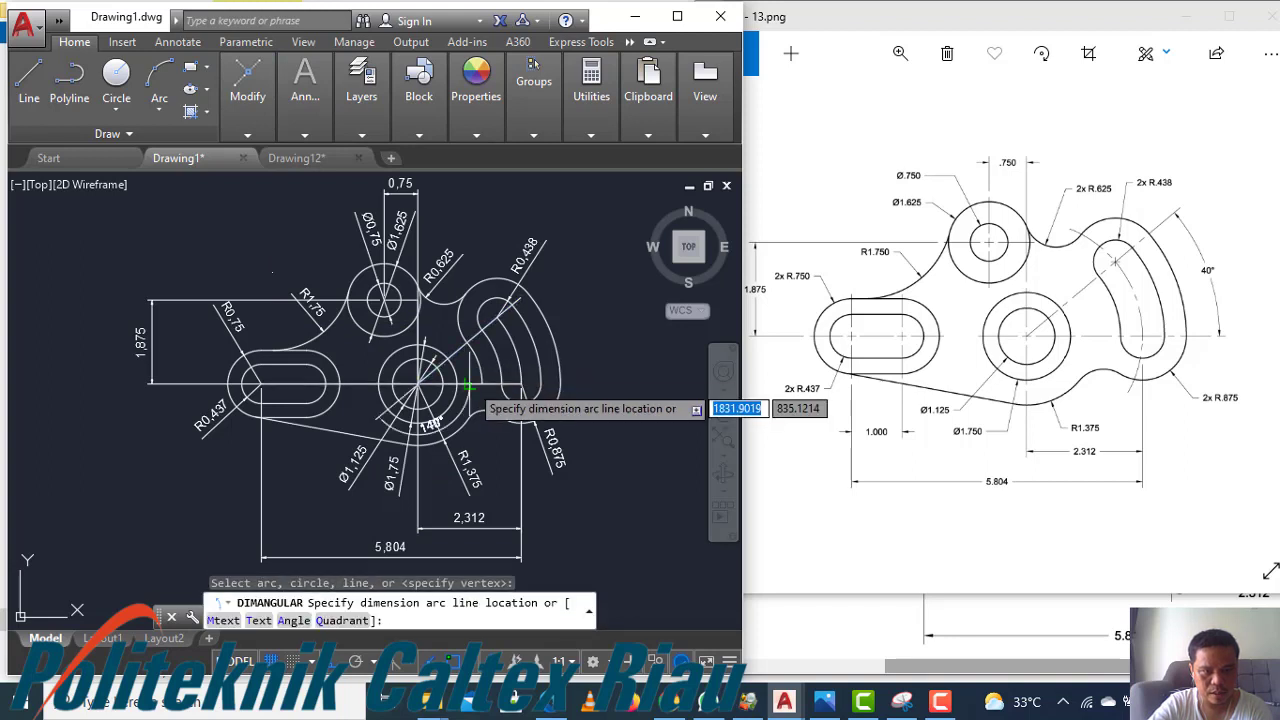
left_click(604, 318)
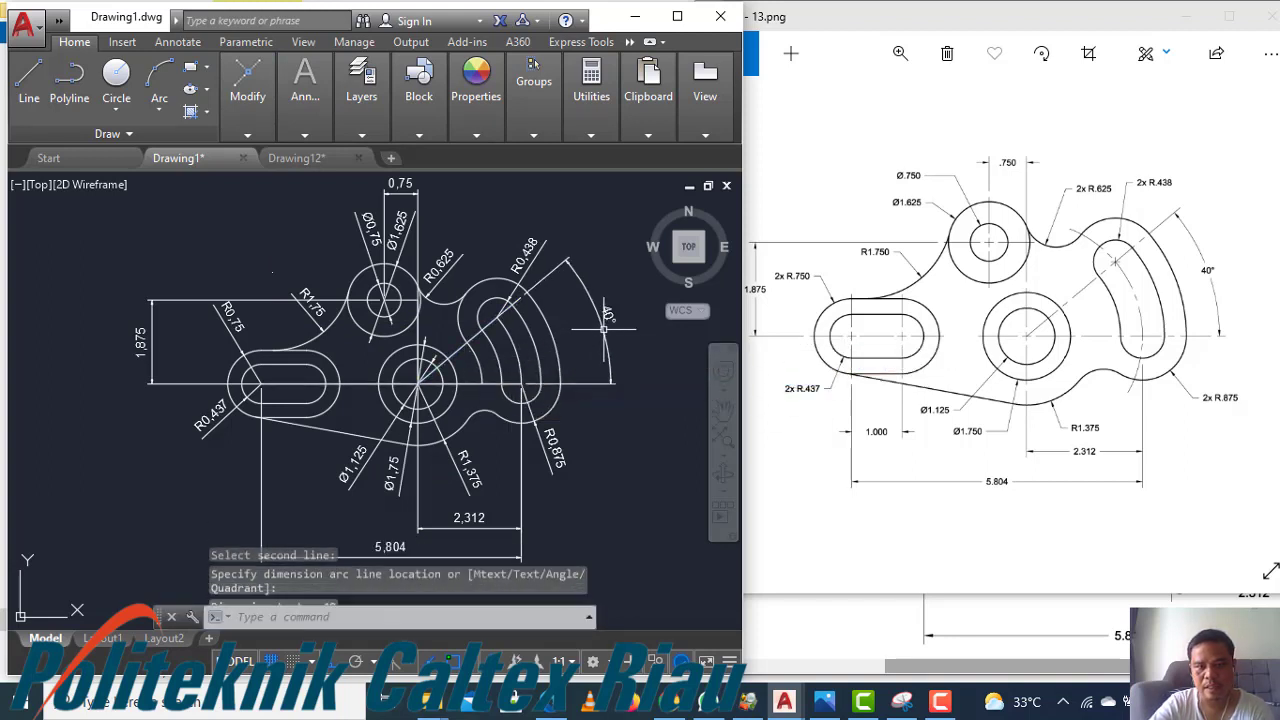
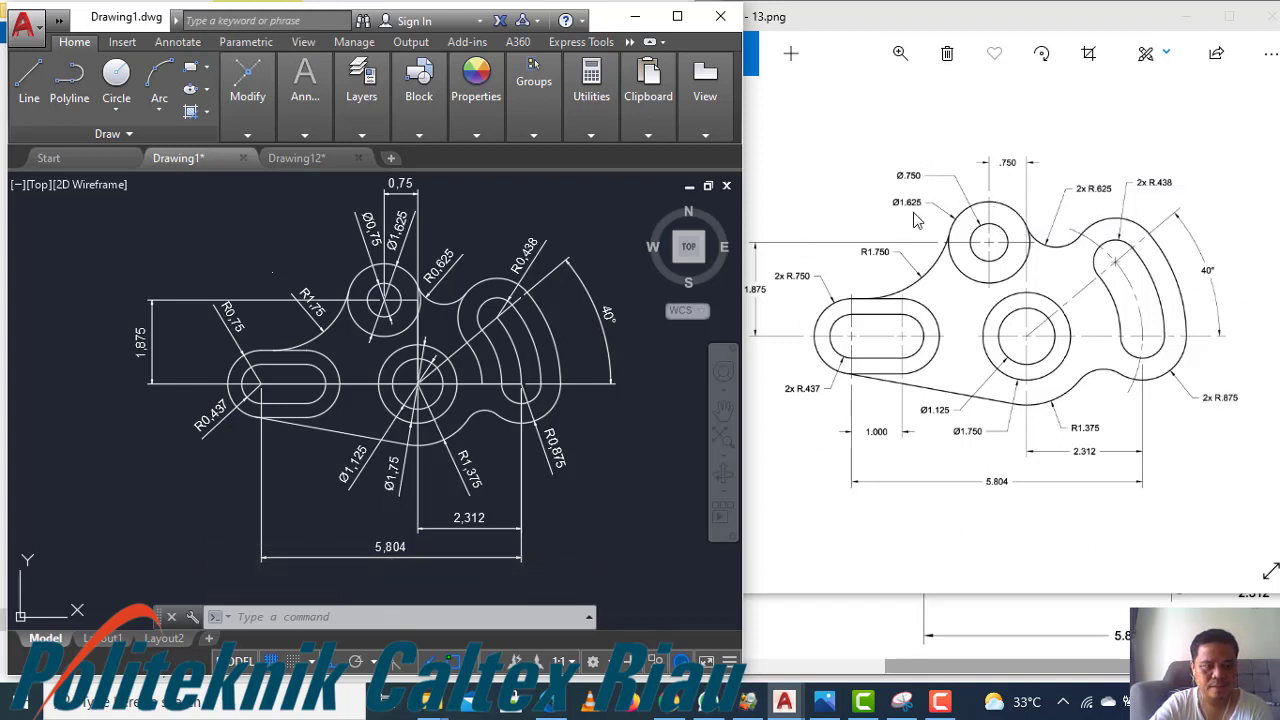
Add a center mark to the left slot's outer arc using Center Mark
left_click(177, 41)
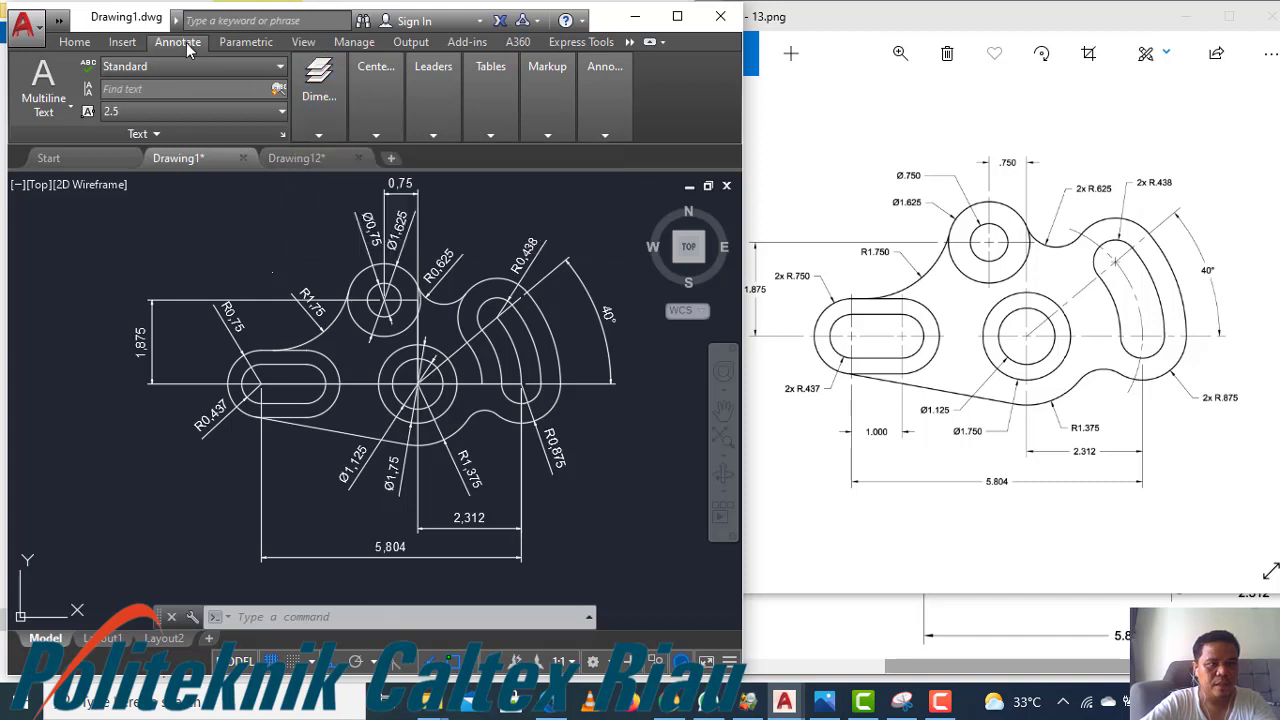
mouse_move(378, 134)
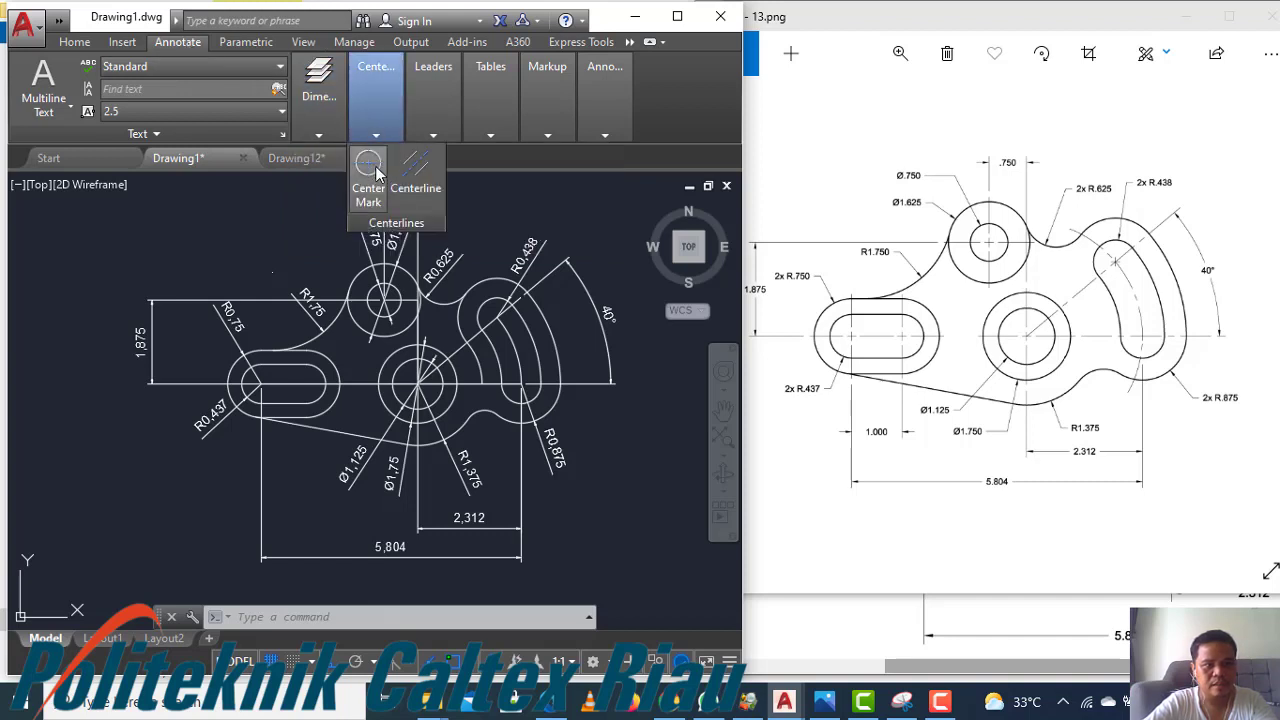
left_click(372, 172)
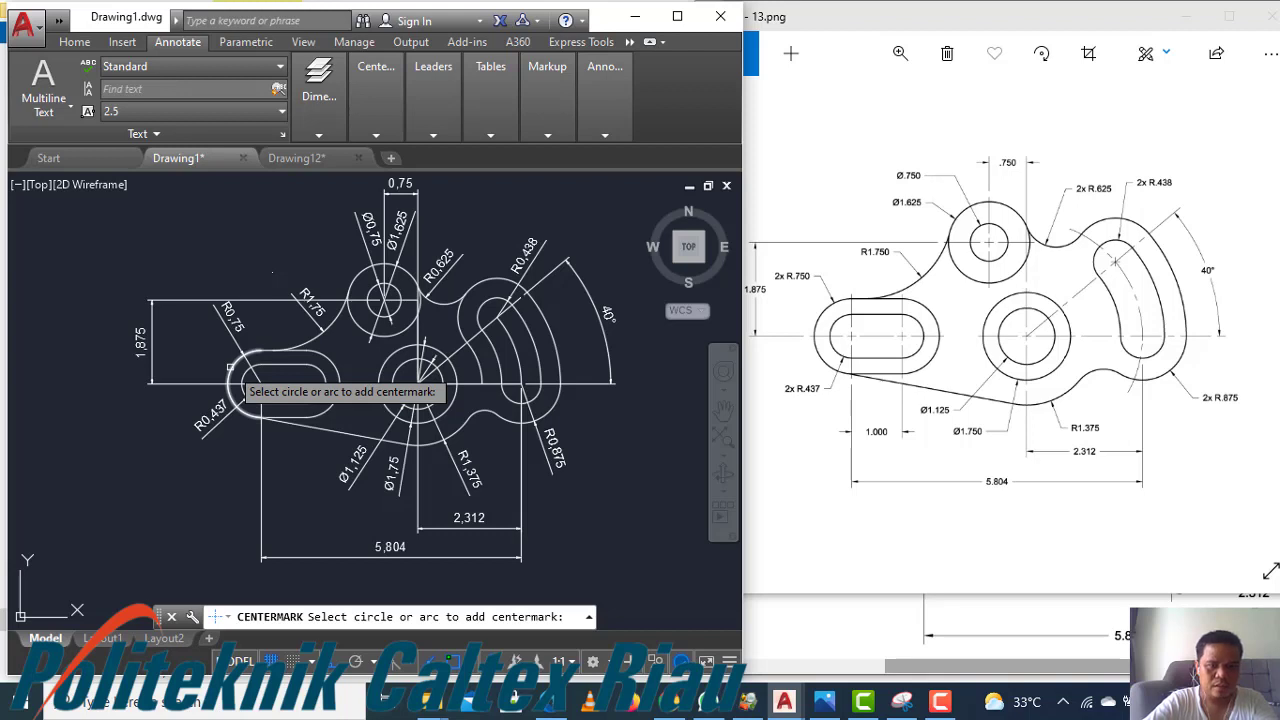
left_click(230, 368)
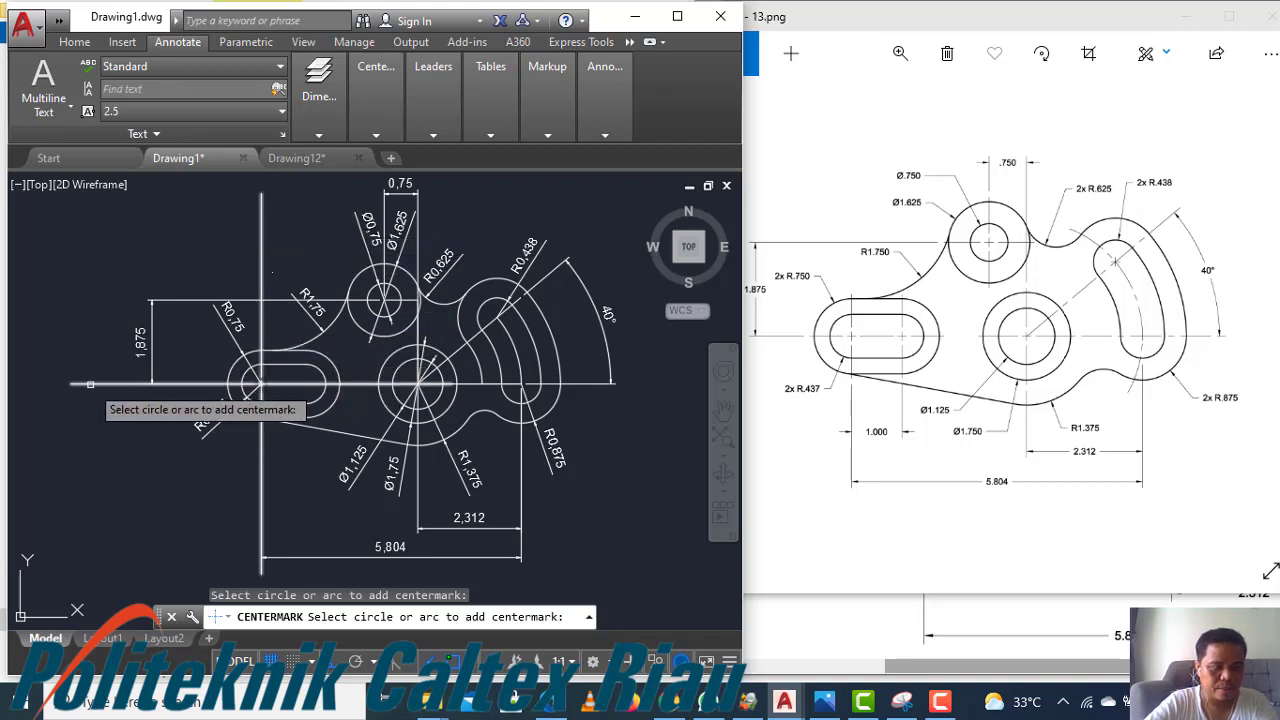
key("Escape")
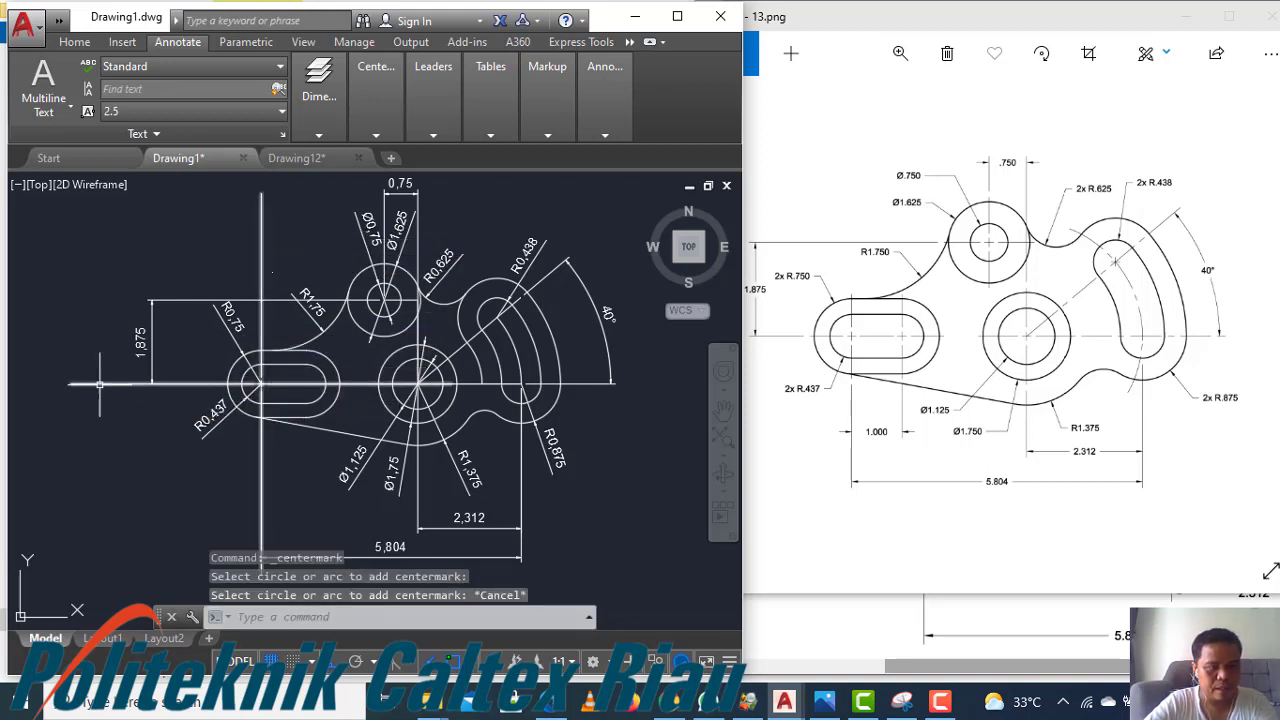
Open the center mark's properties and set its left, right, top and bottom extensions to 1
left_click(100, 384)
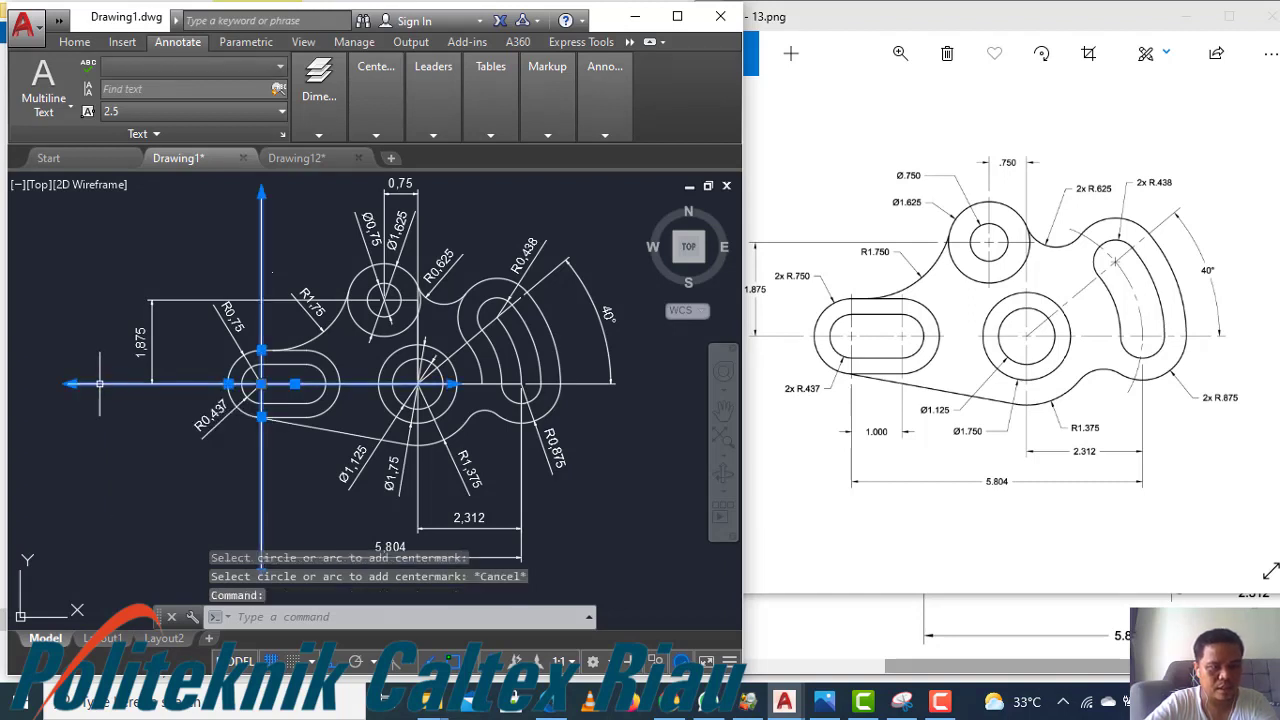
right_click(100, 384)
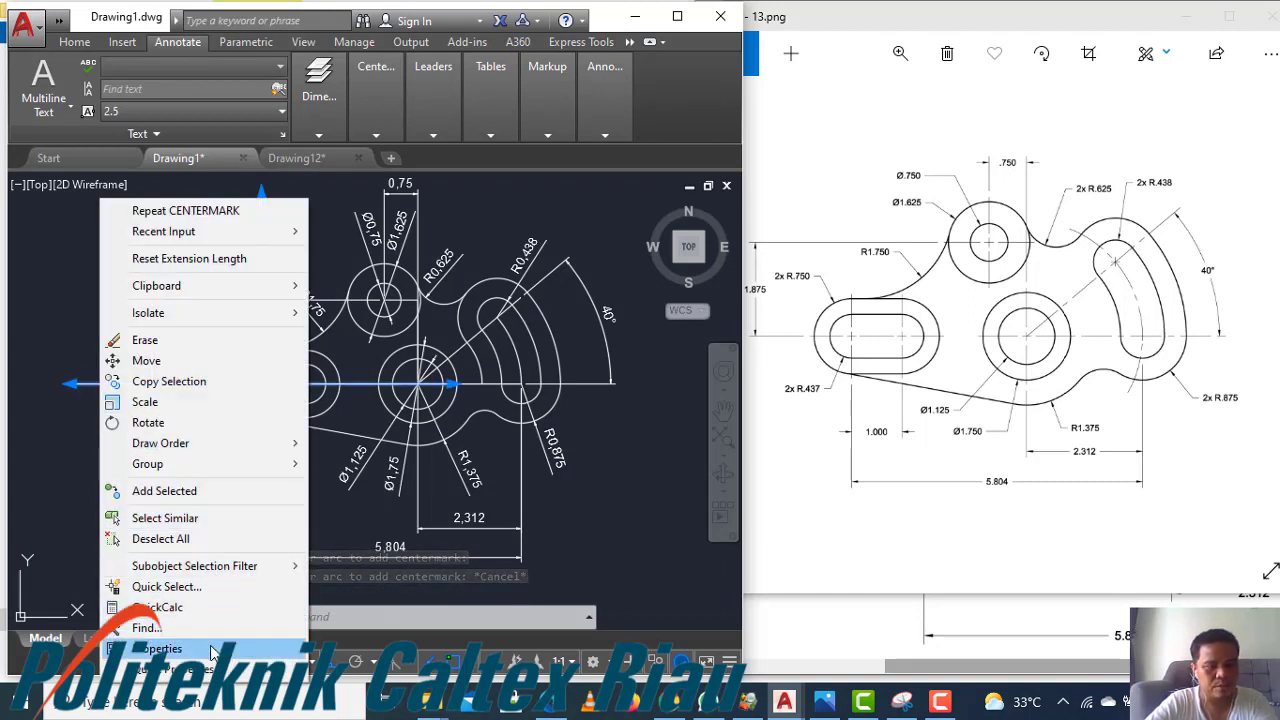
left_click(160, 649)
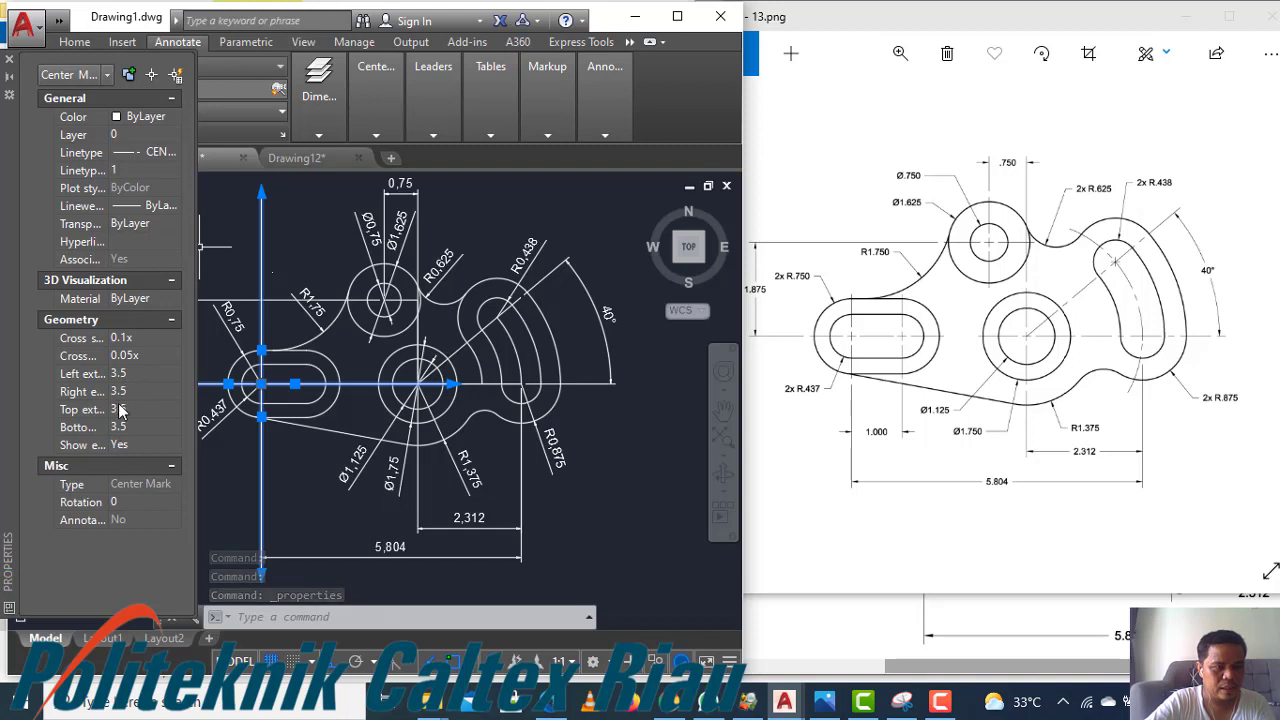
left_click(137, 378)
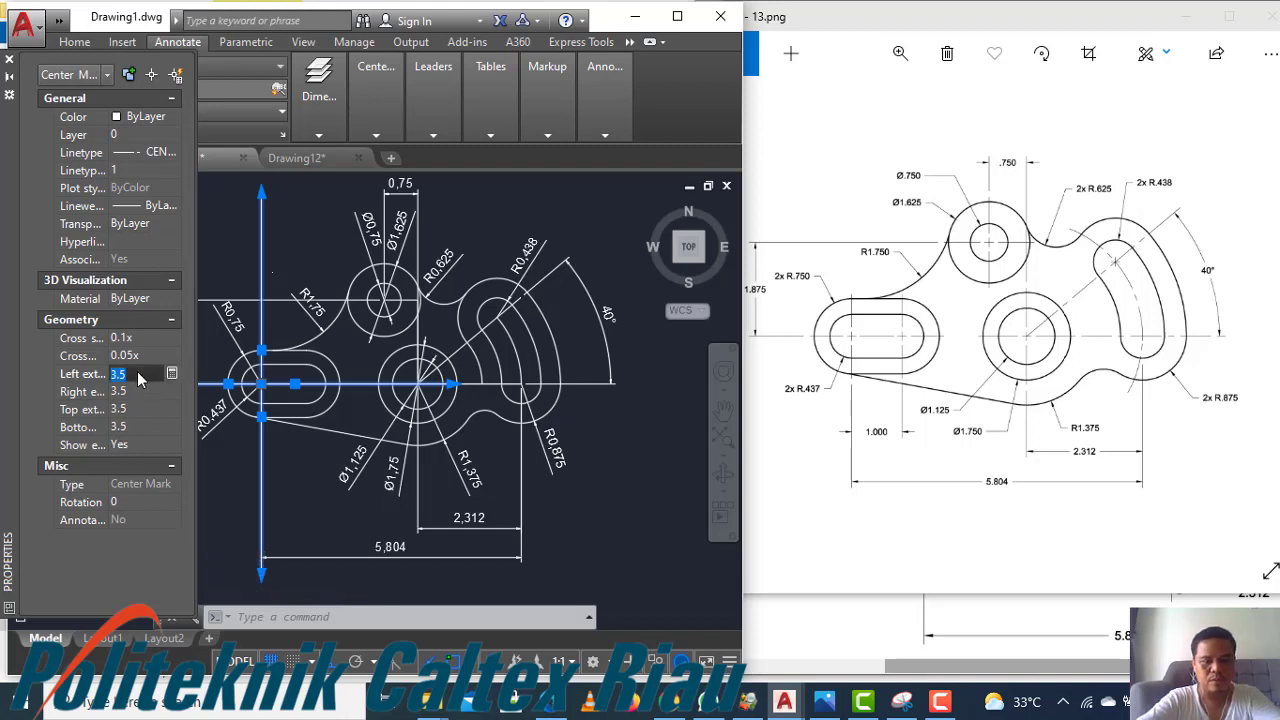
key("Tab")
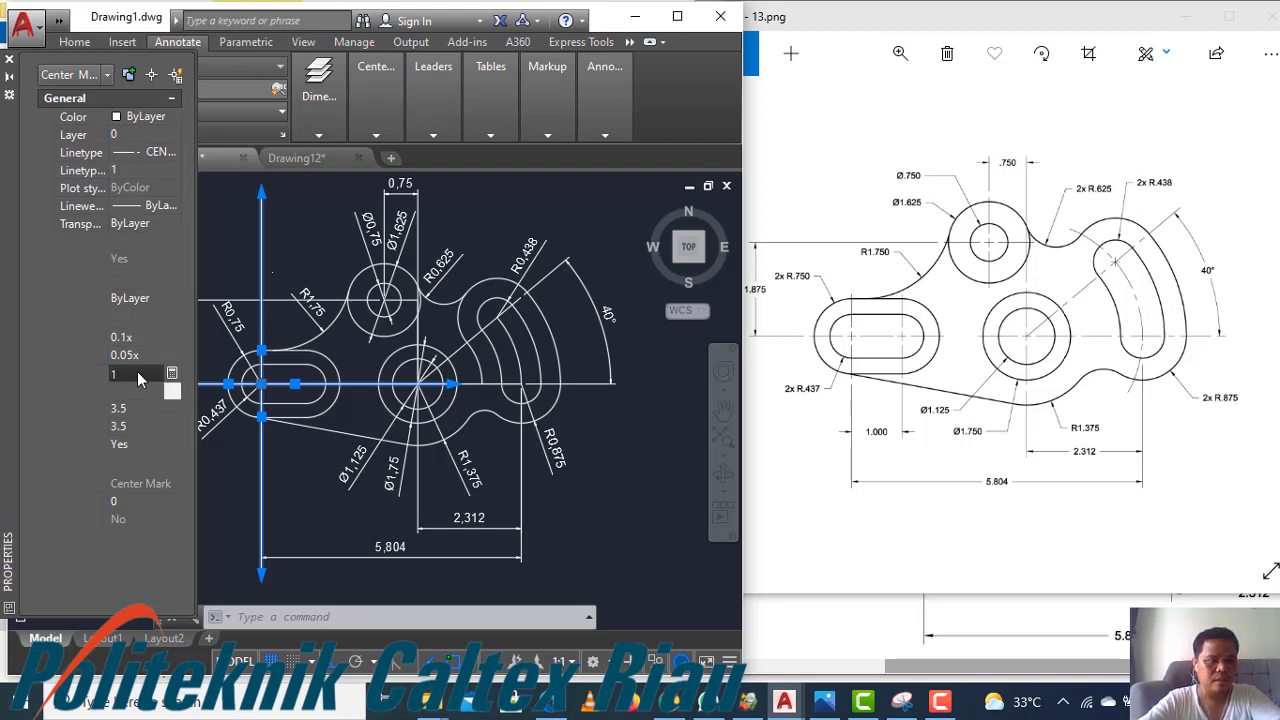
type("1")
key("Tab")
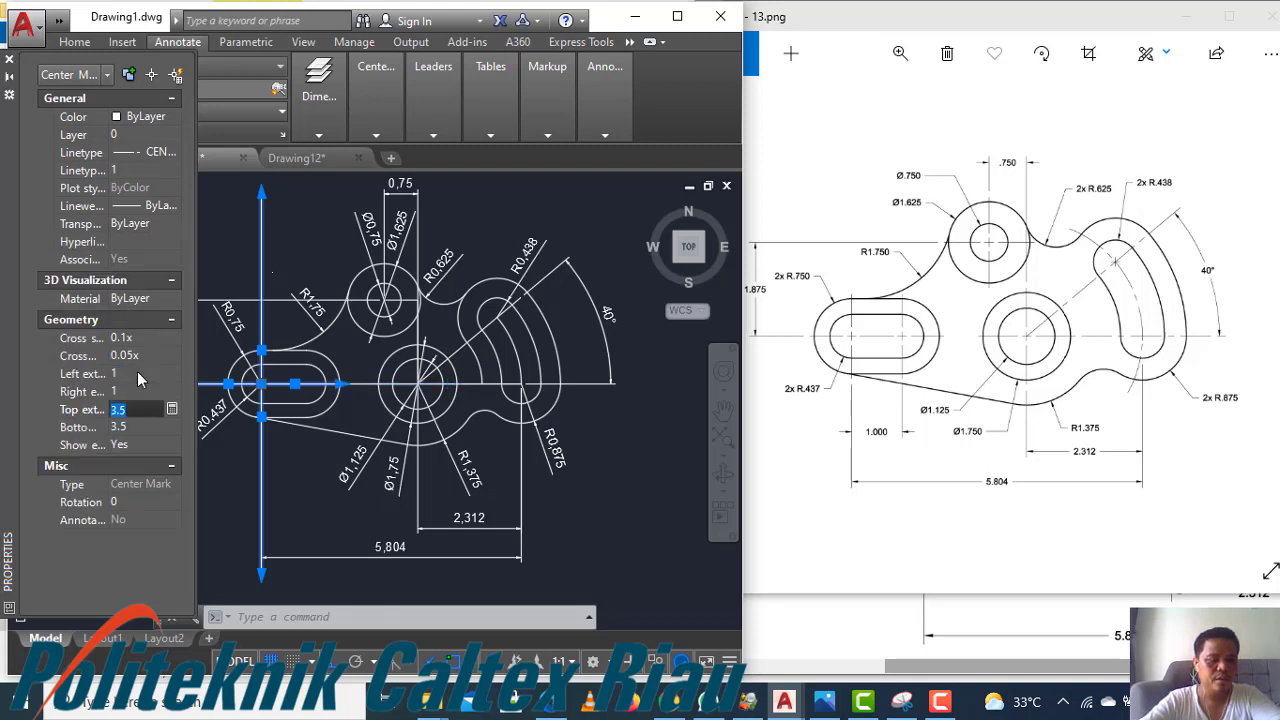
type("1")
key("Tab")
type("1")
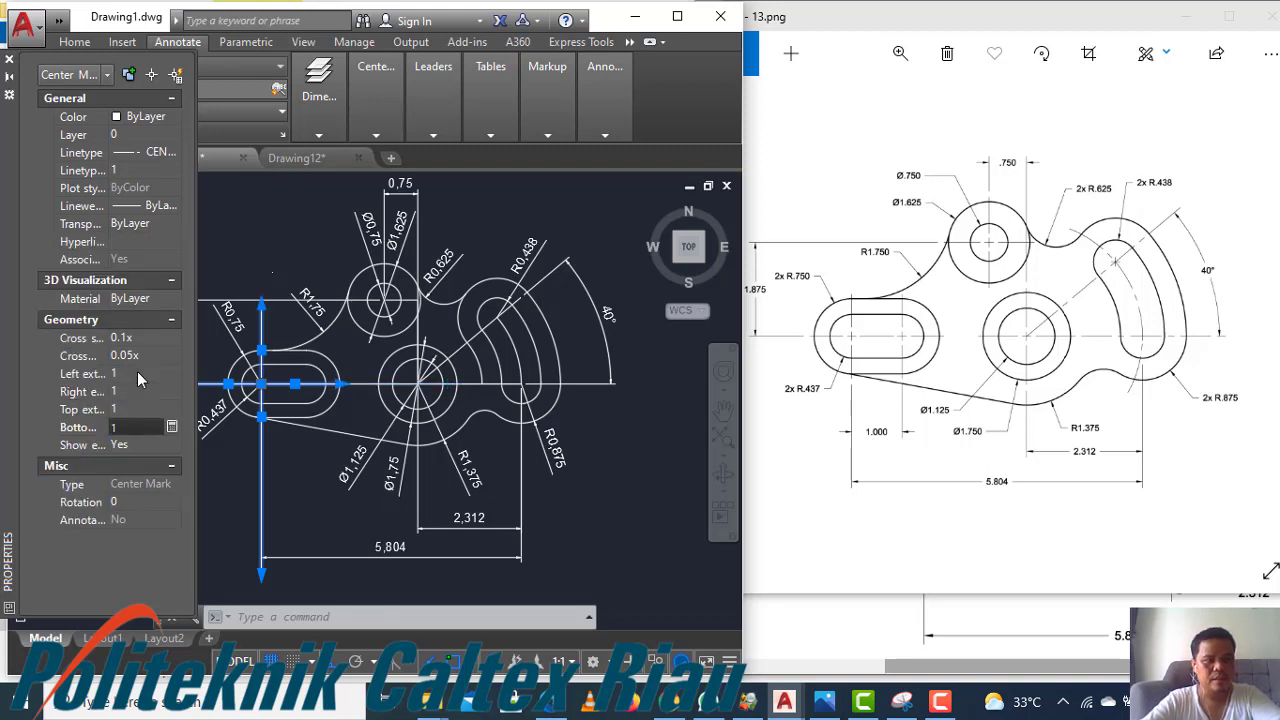
key("Tab")
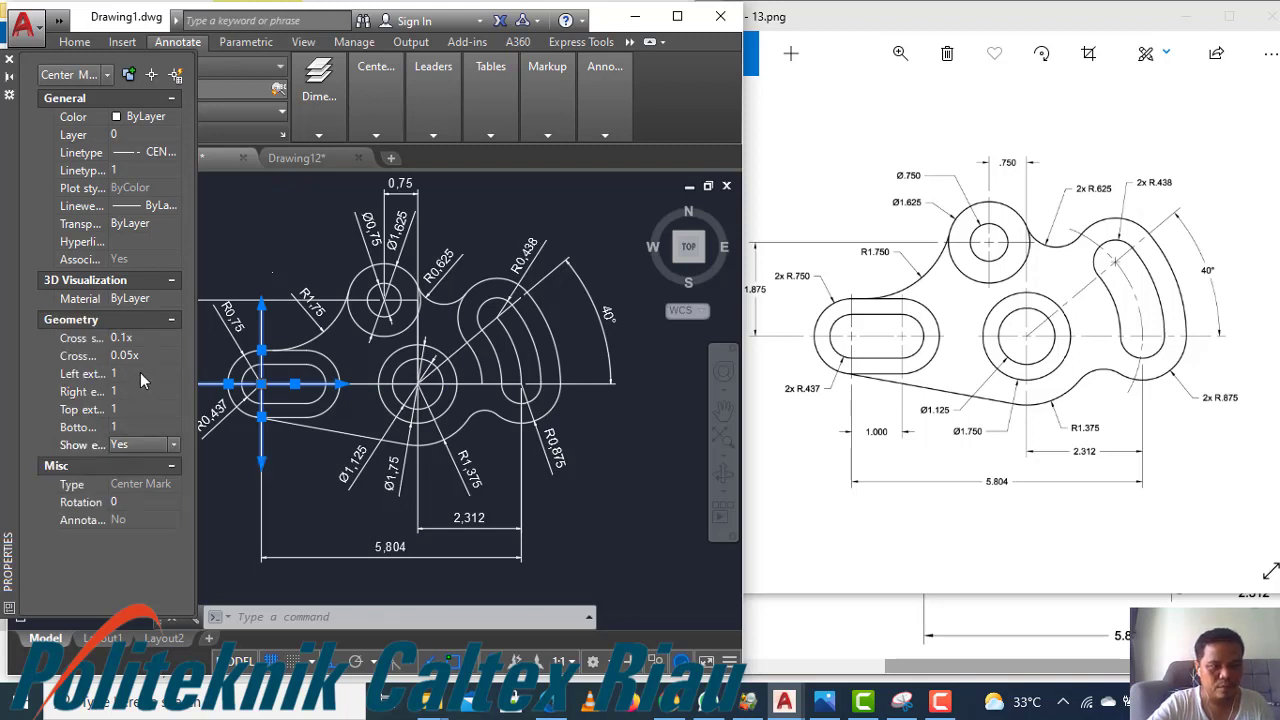
Set all four extensions of the center mark to 0.5
left_click(140, 373)
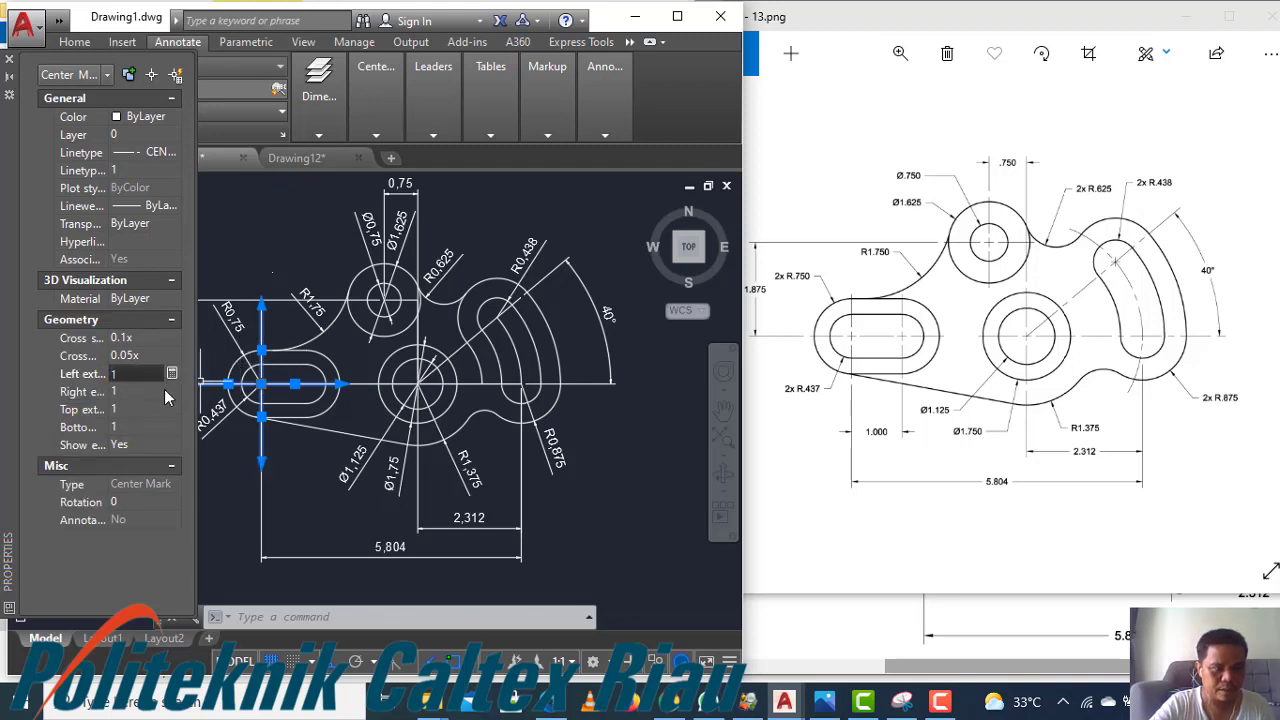
type("0.5")
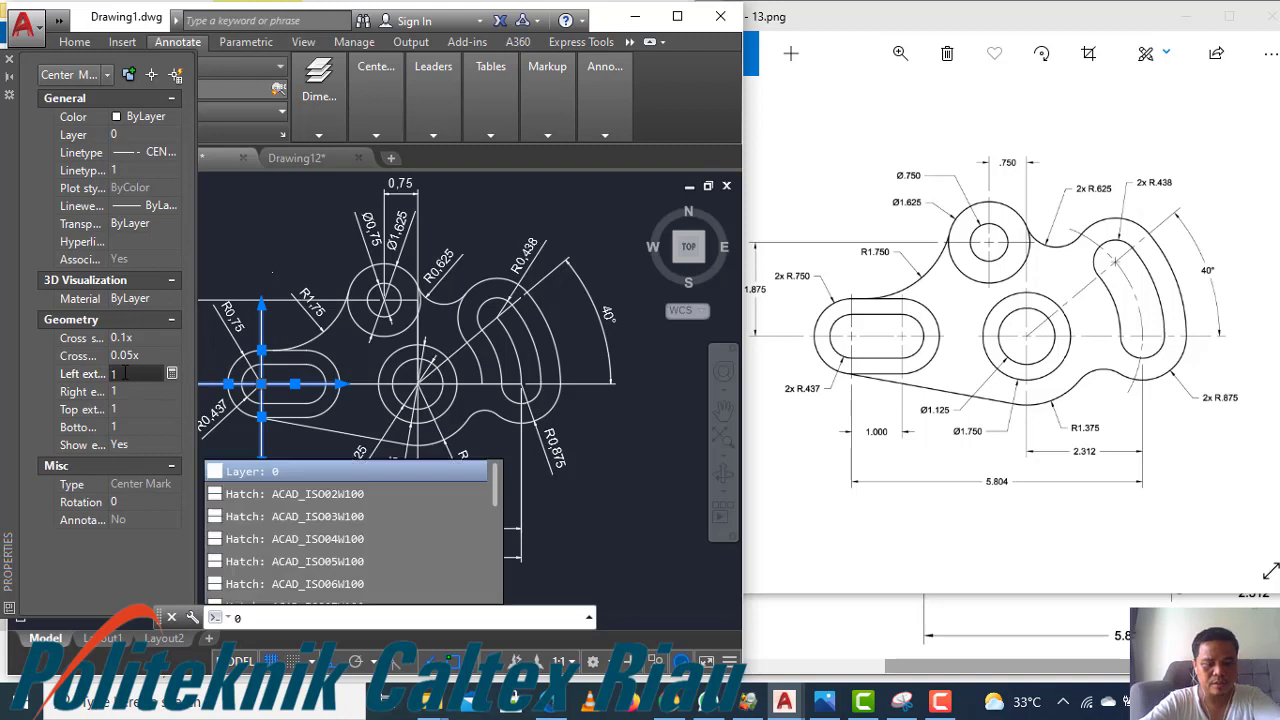
left_click(125, 373)
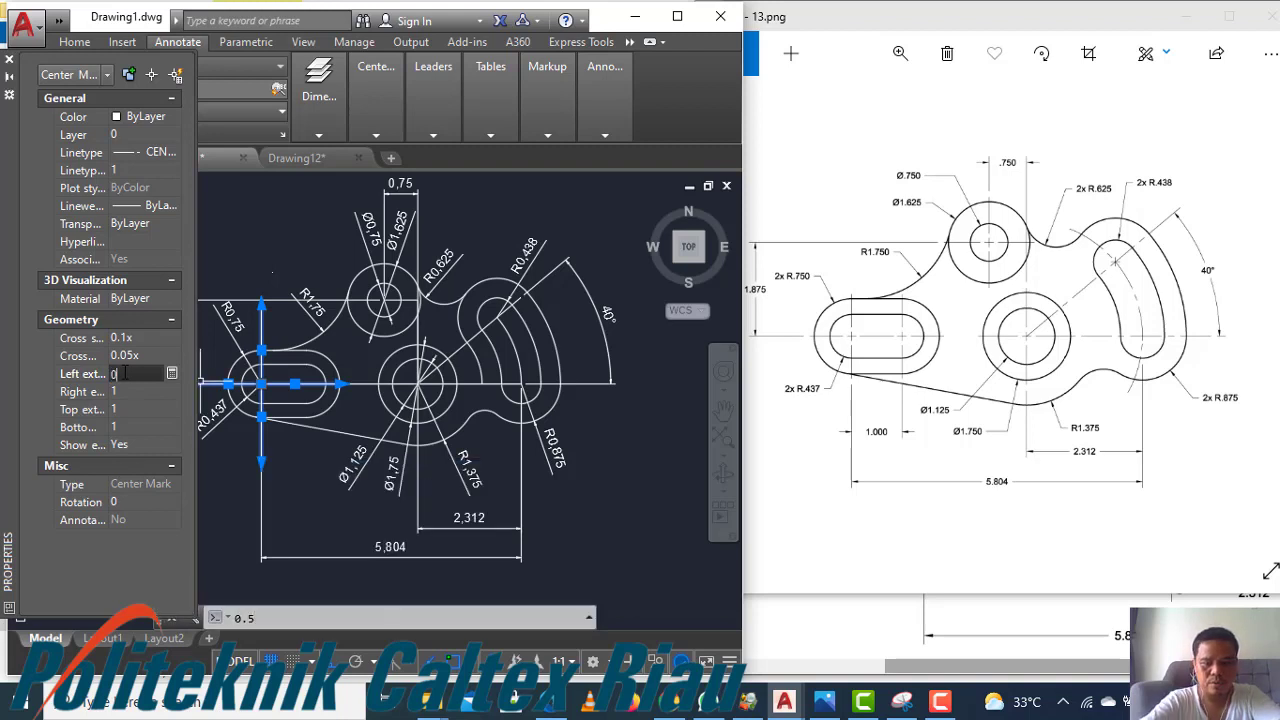
key("Tab")
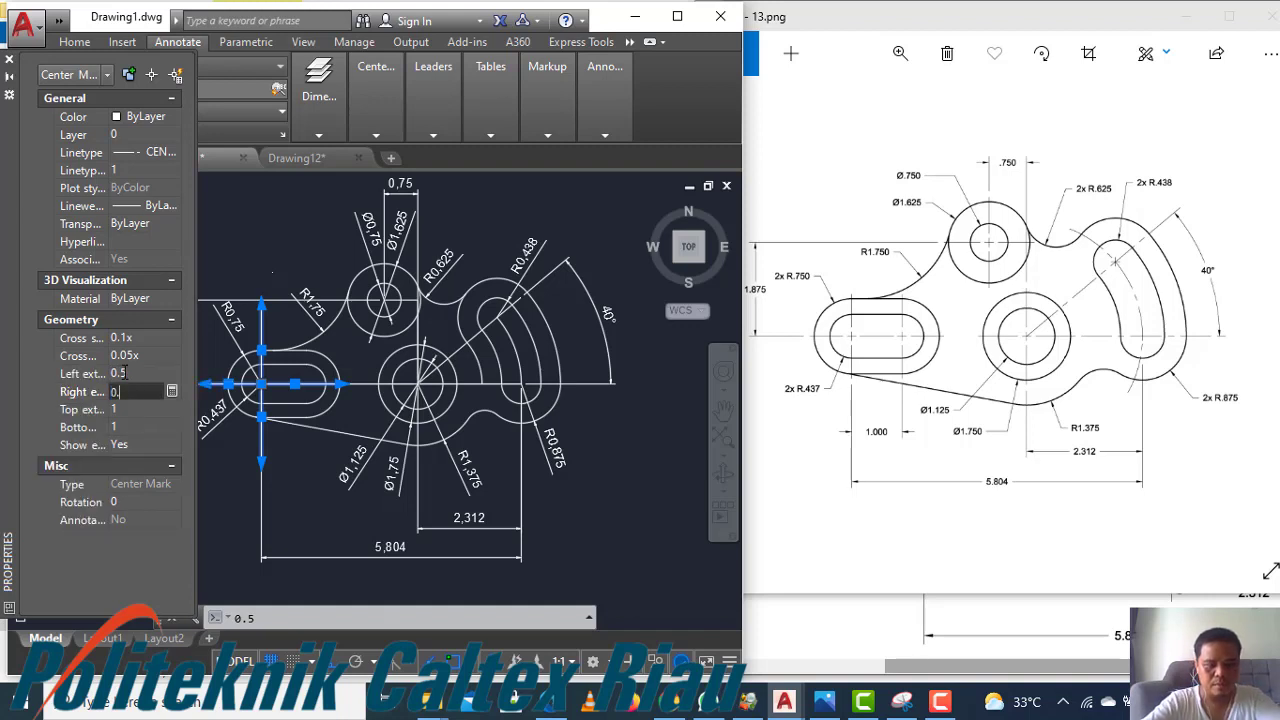
key("Tab")
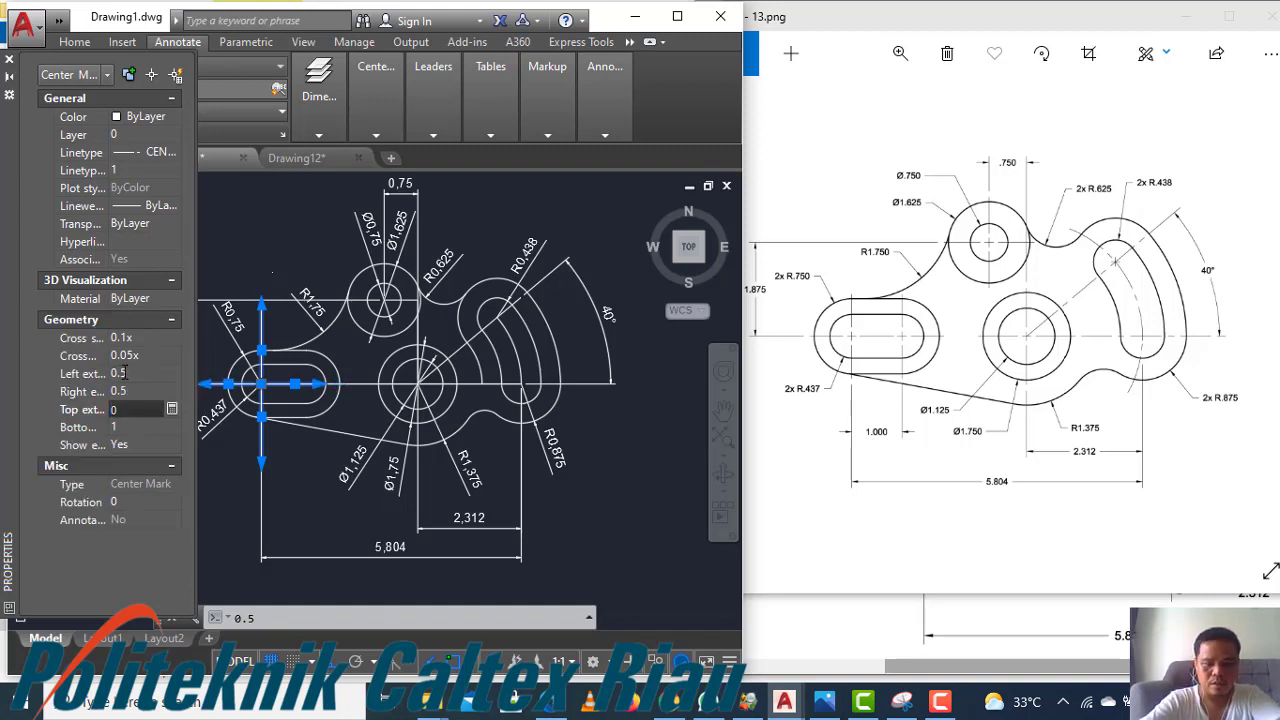
key("Tab")
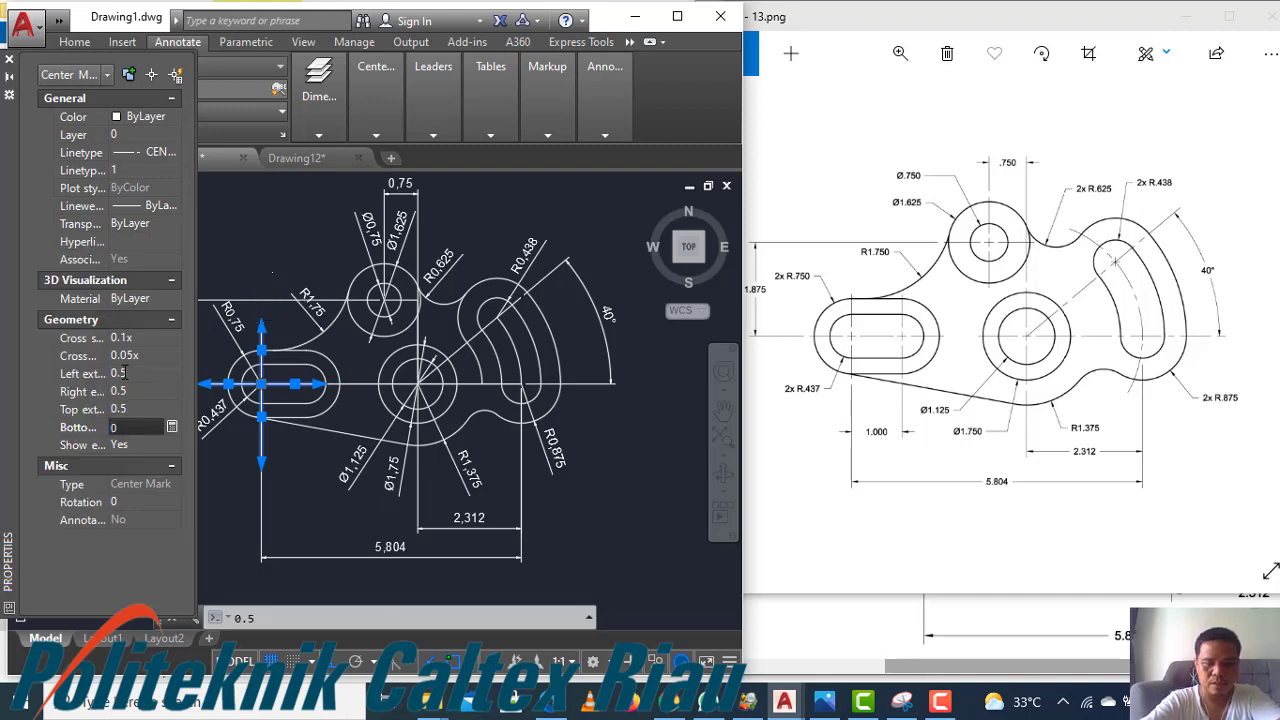
key("Tab")
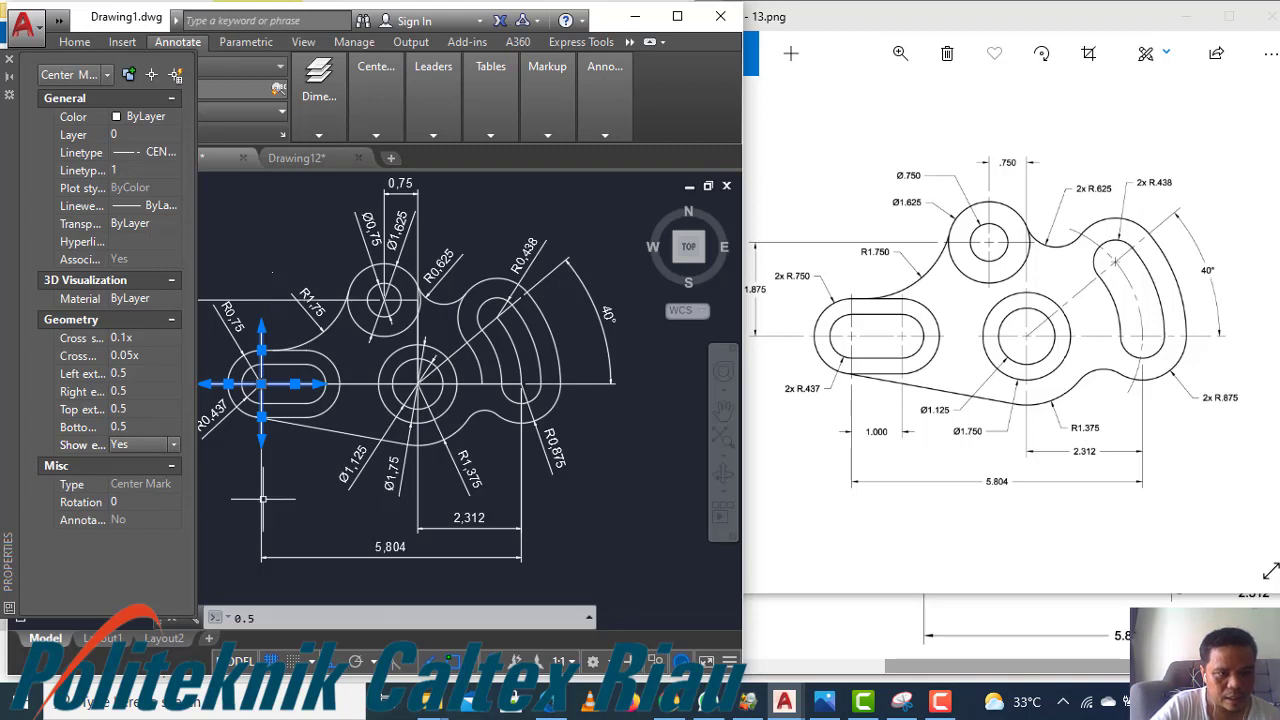
key("Escape")
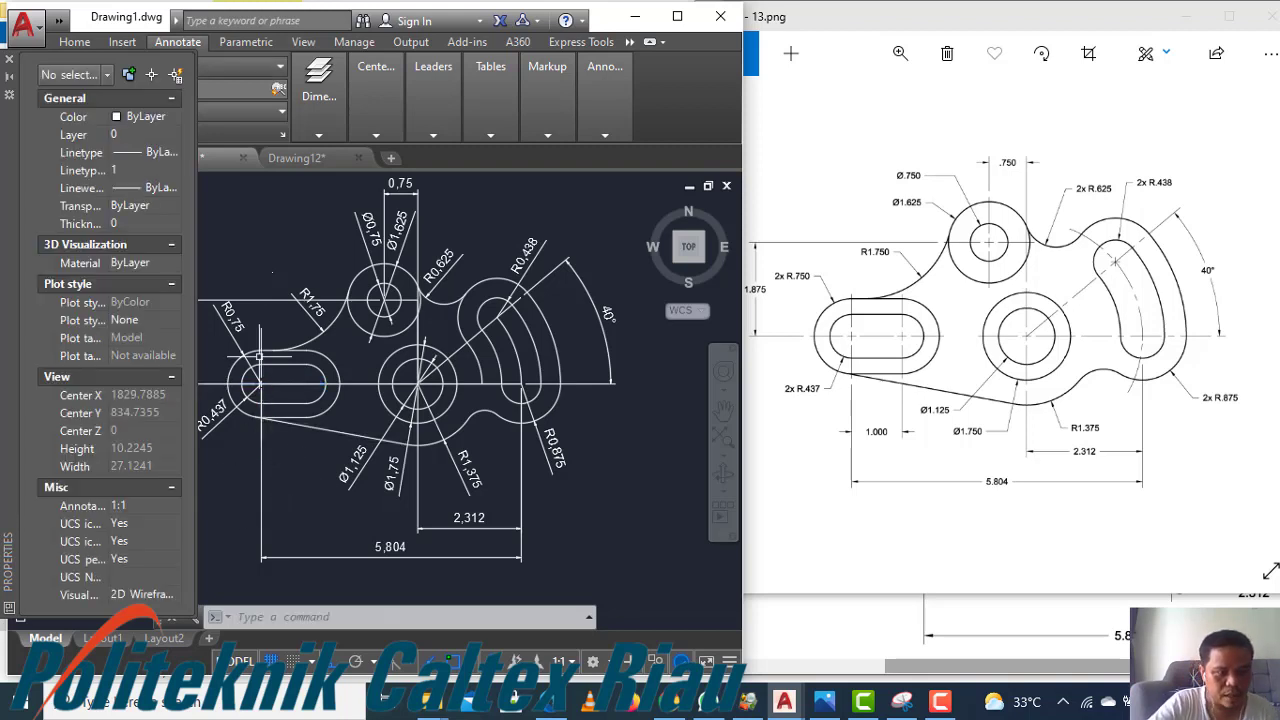
Set the center mark's linetype scale to 0.05
left_click(212, 384)
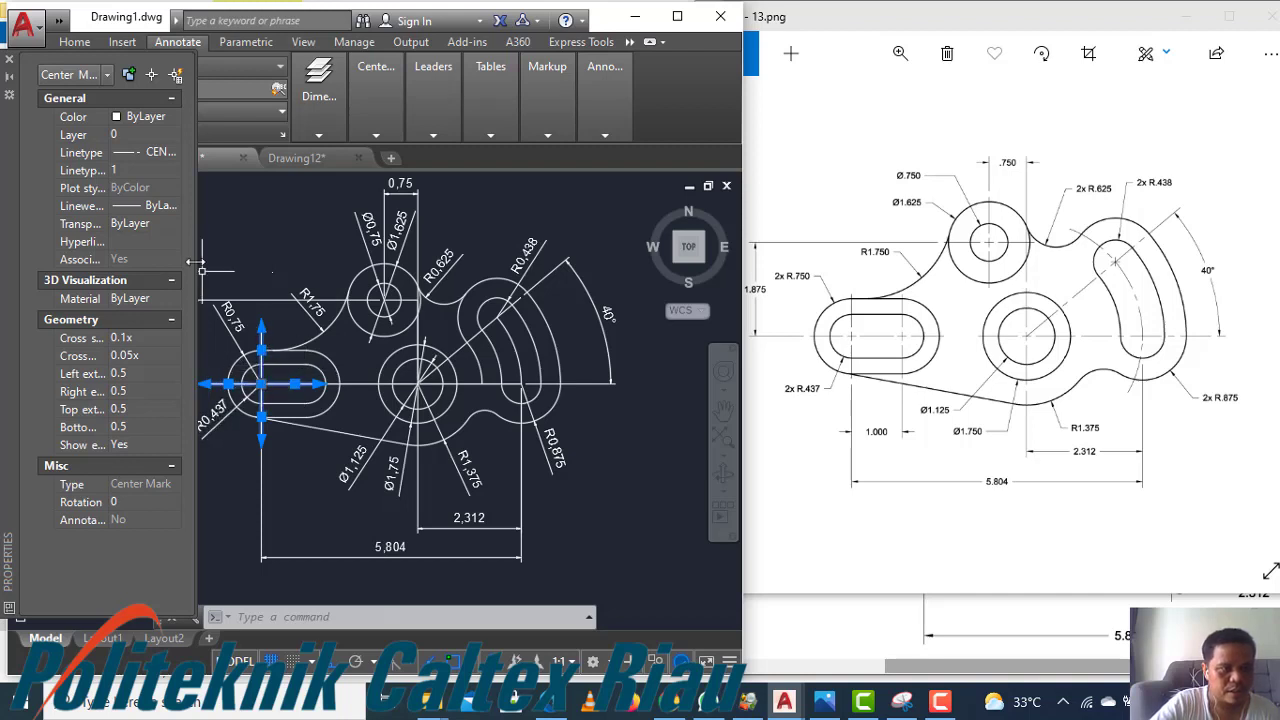
left_click(128, 172)
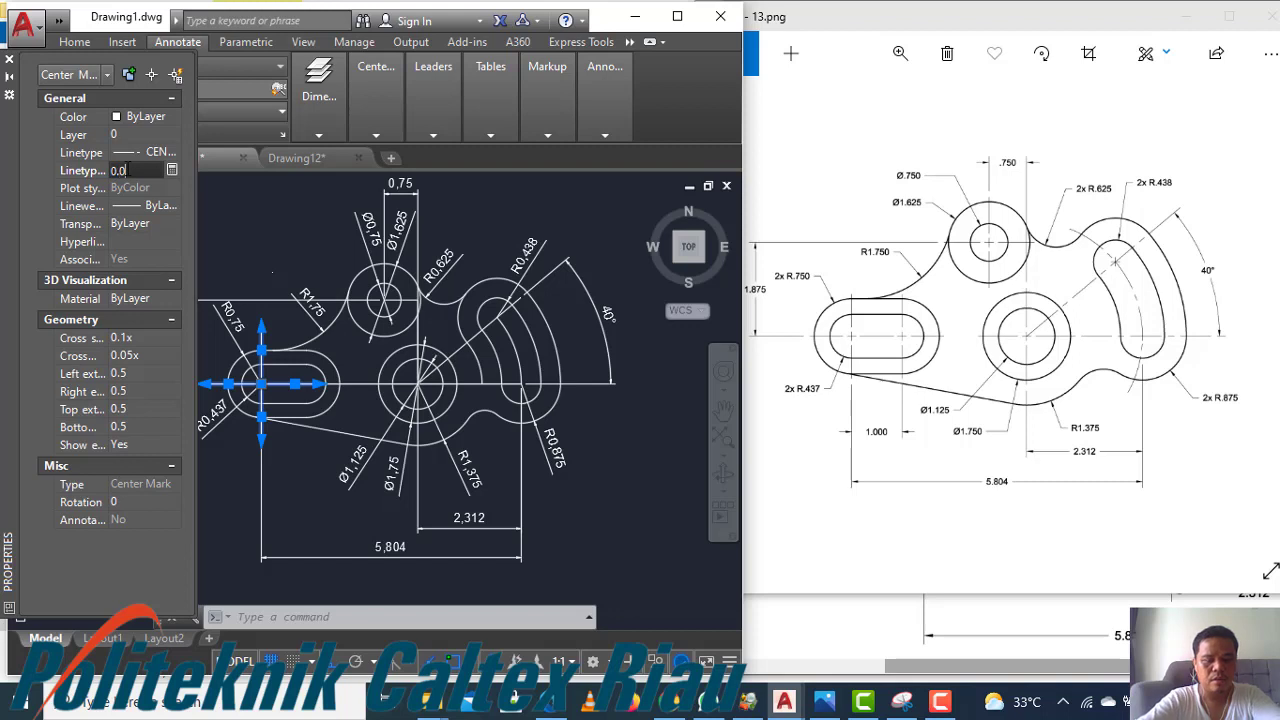
type("0.05")
key("Return")
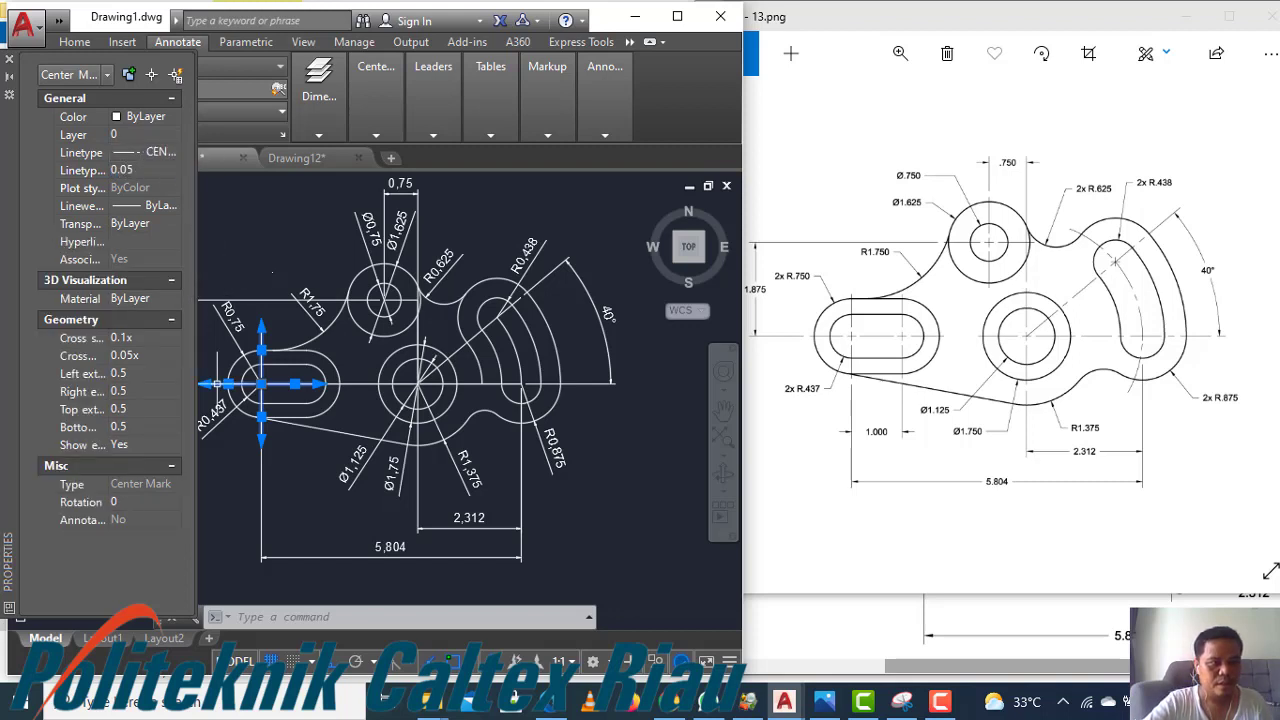
left_click(240, 481)
key("Escape")
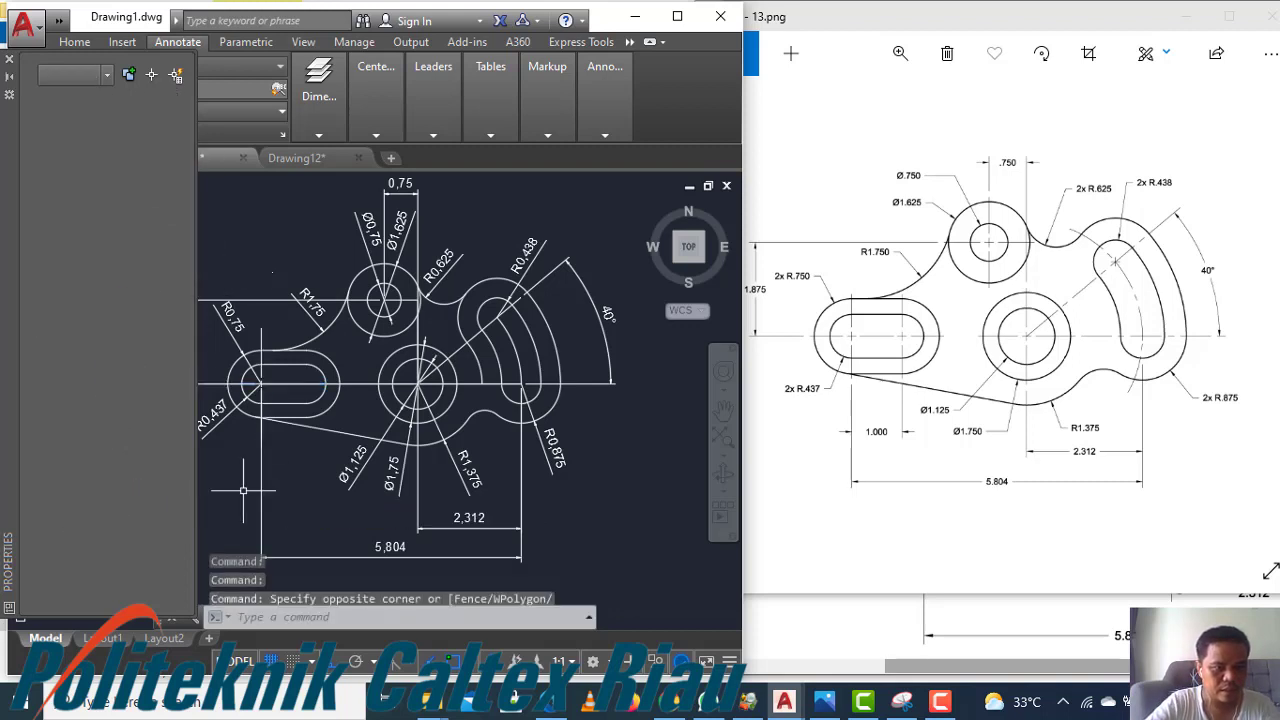
Set the center mark's linetype scale to 0.01
left_click(262, 337)
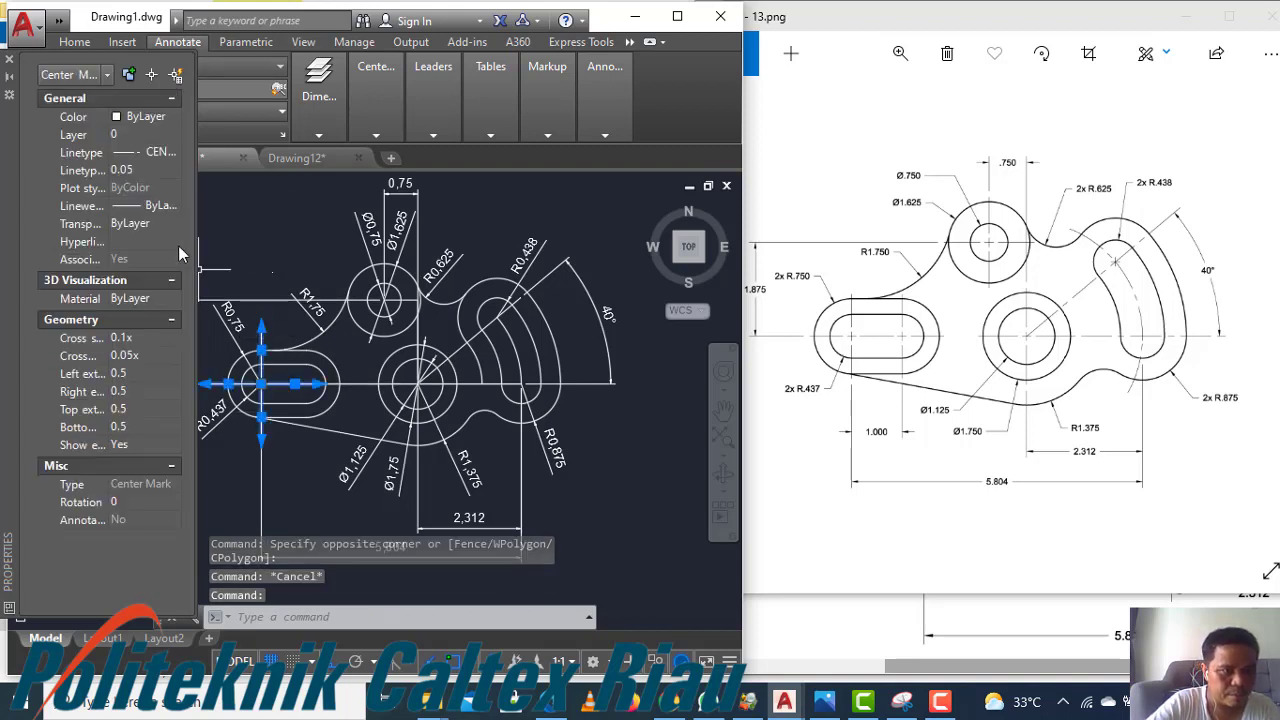
left_click(146, 171)
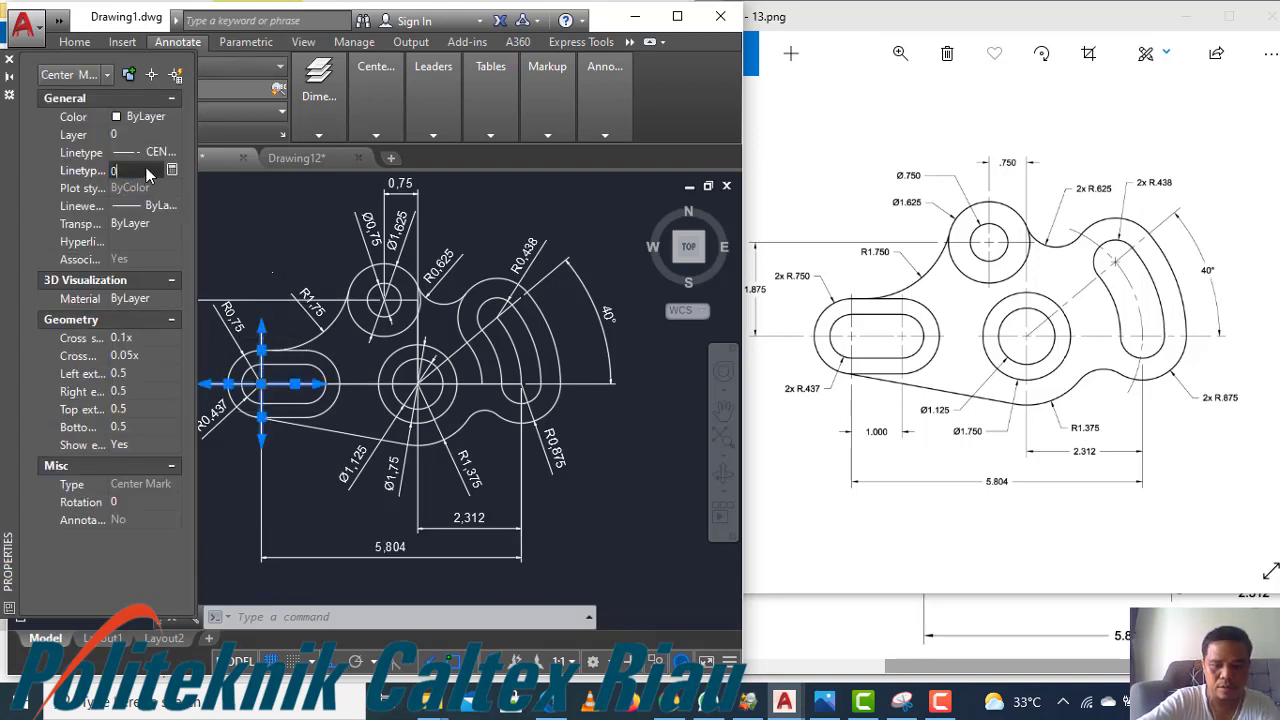
type("0.1")
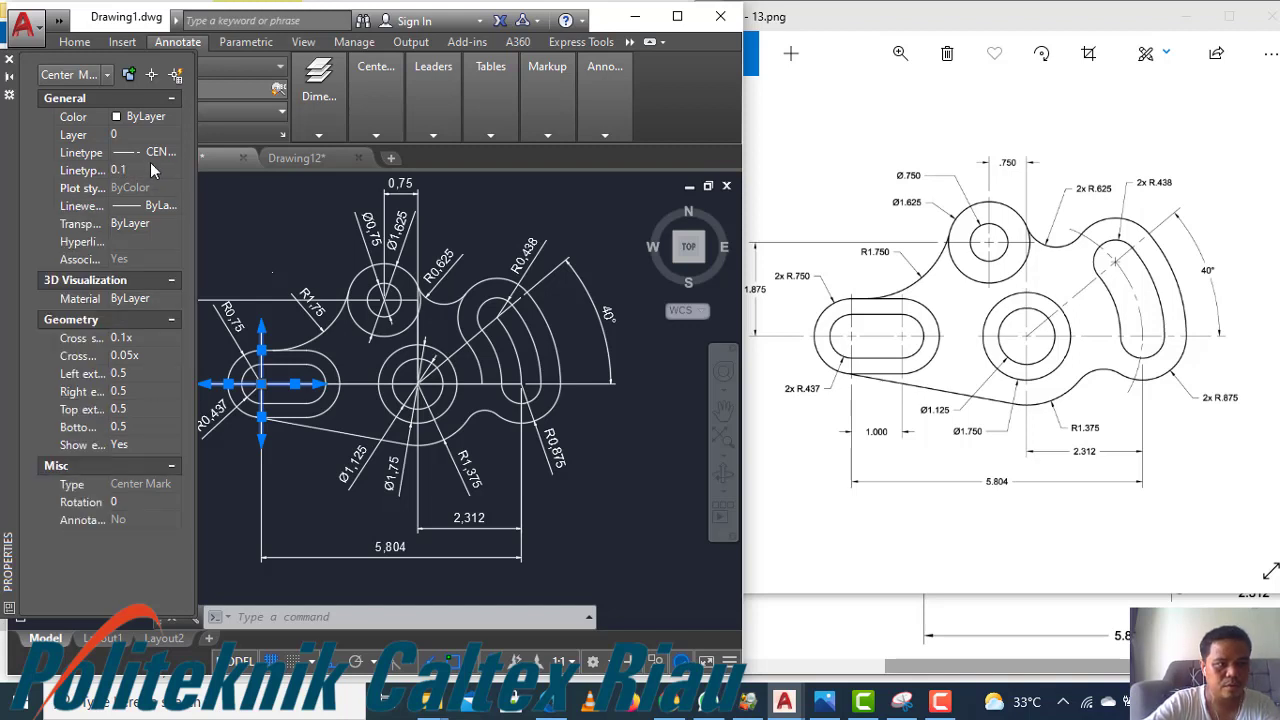
key("Return")
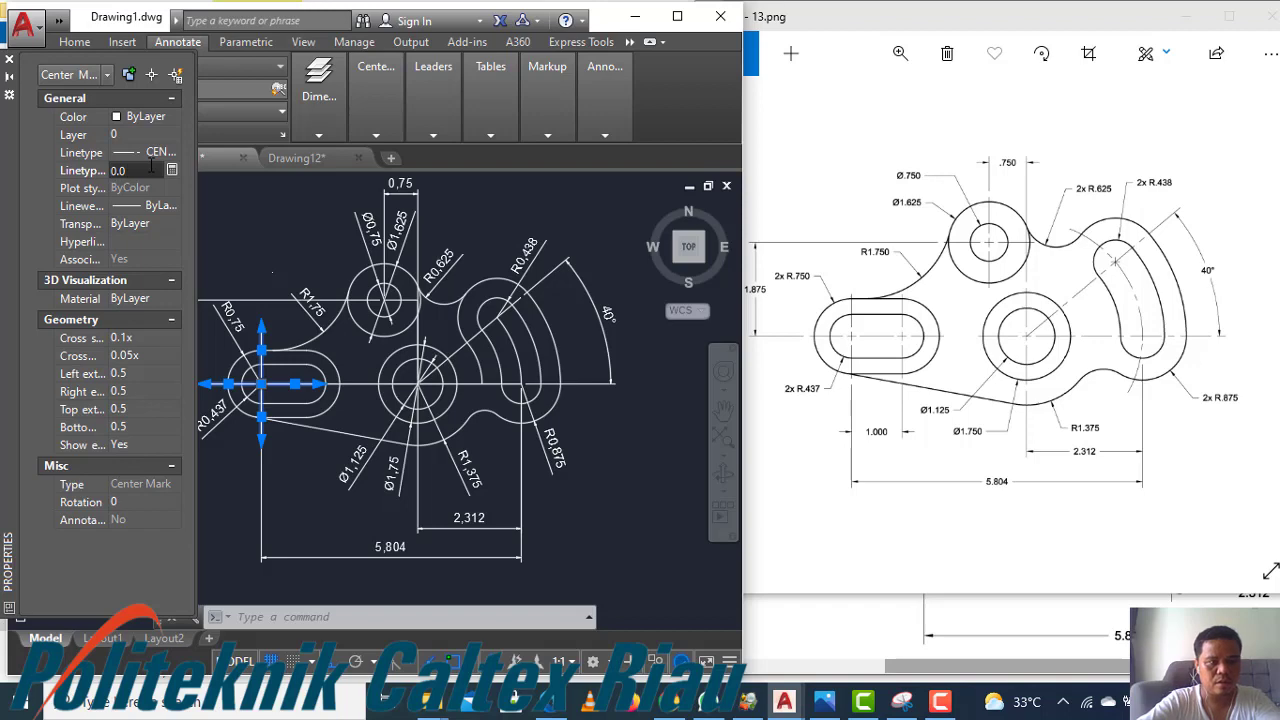
type("0.01")
key("Return")
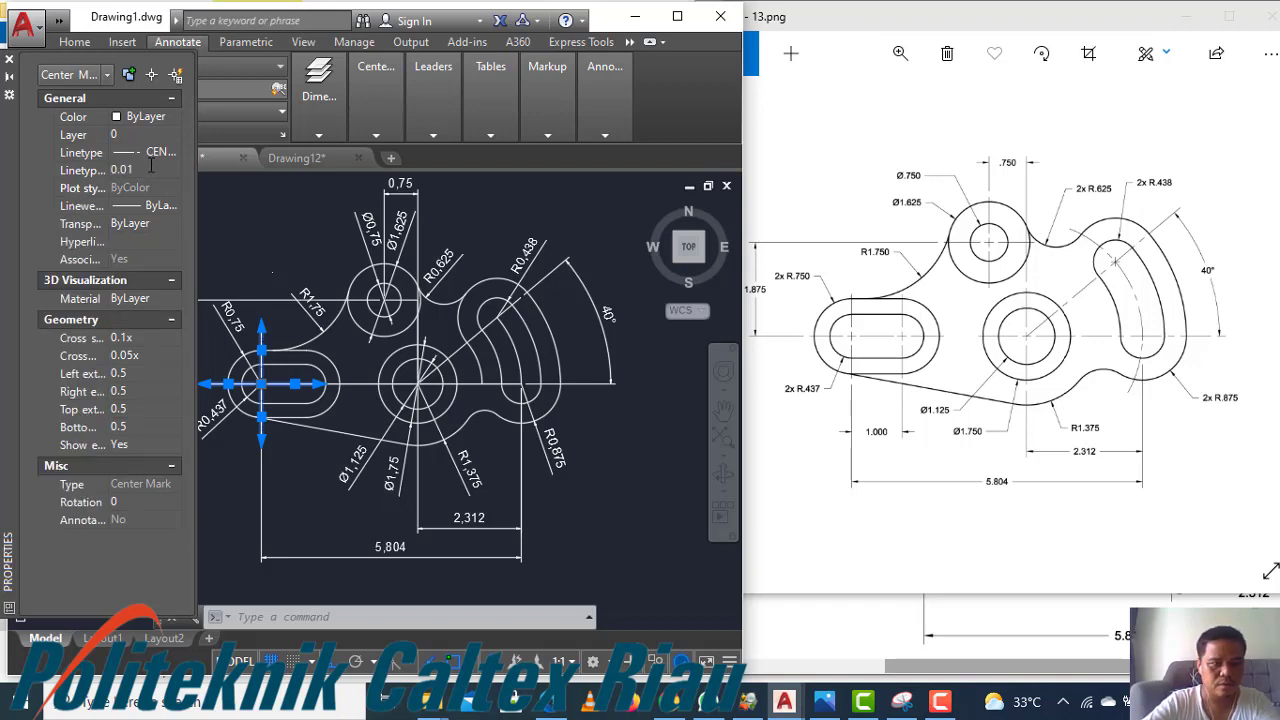
key("Escape")
Zoom in on the left slot to examine the center mark's dashed linetype
scroll(250, 348, "up", 3)
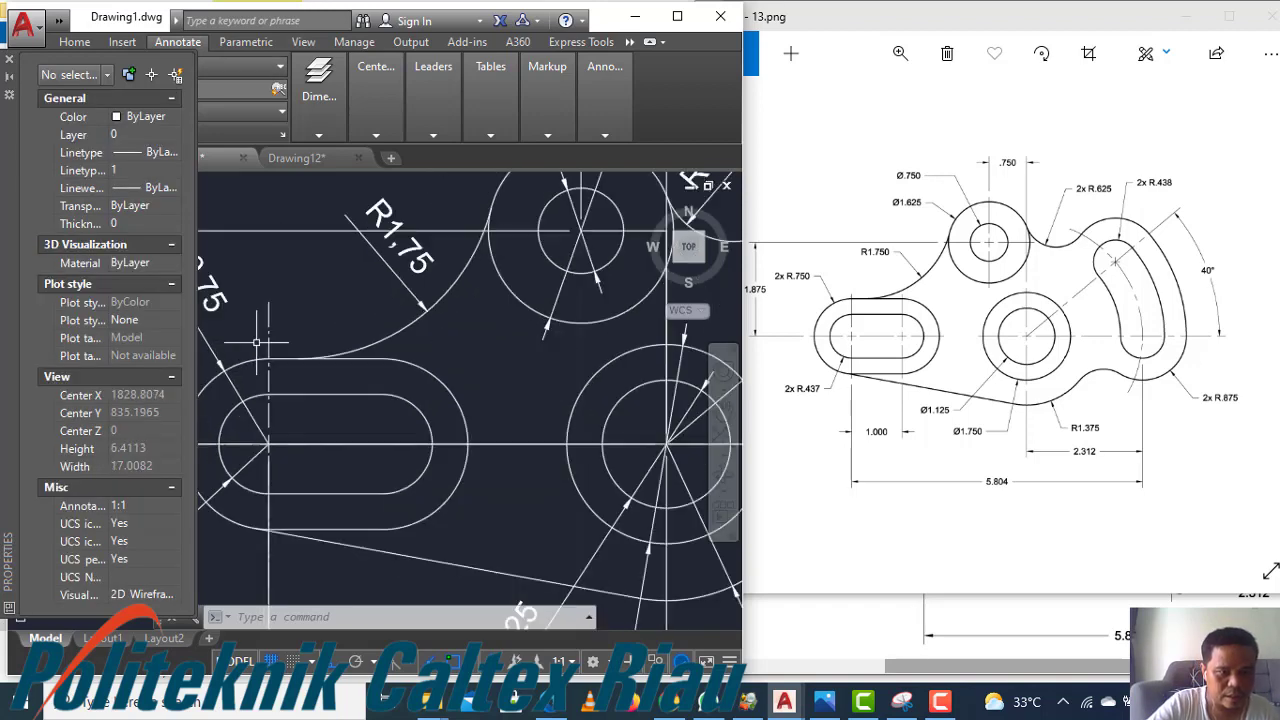
scroll(292, 352, "up", 2)
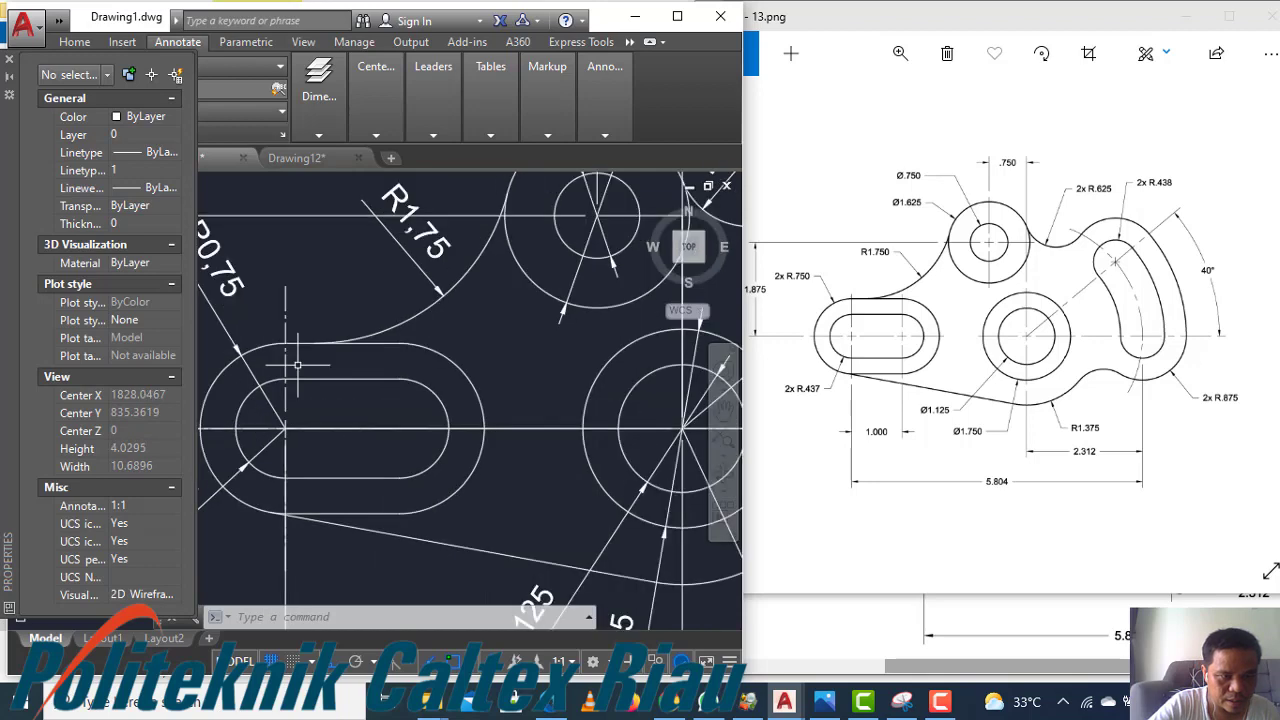
scroll(296, 358, "down", 2)
scroll(290, 350, "up", 6)
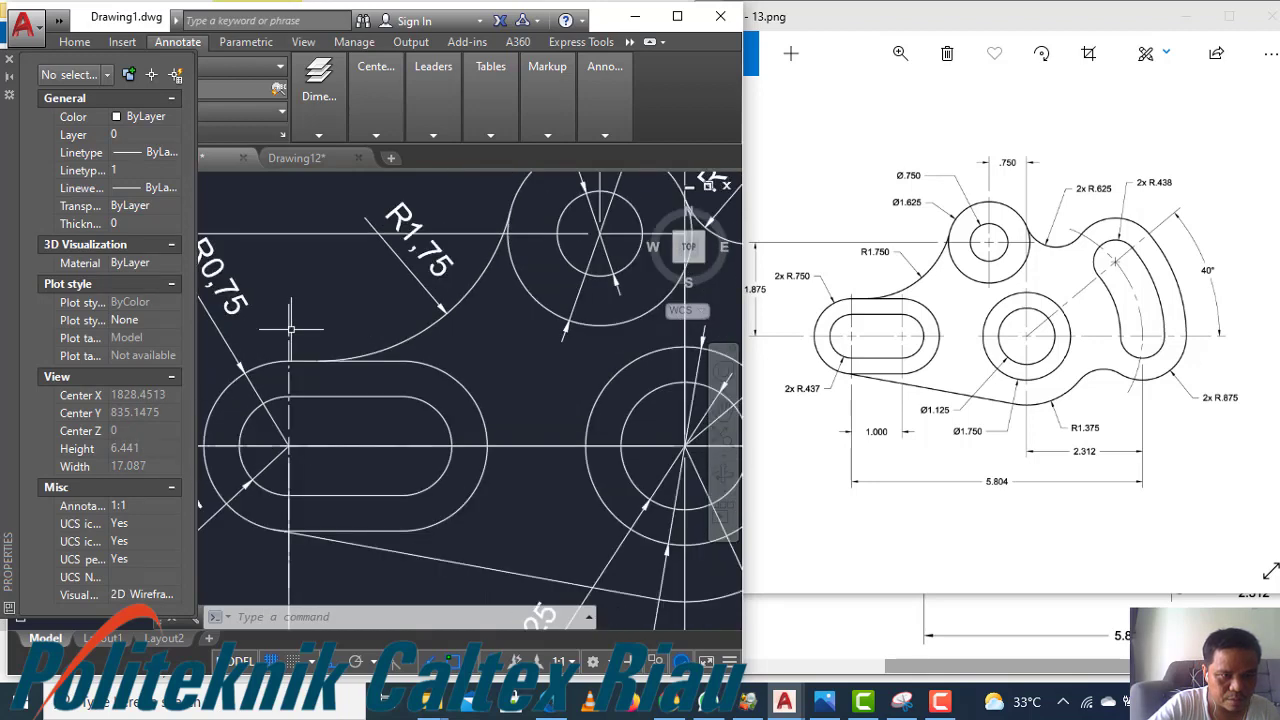
scroll(283, 338, "down", 2)
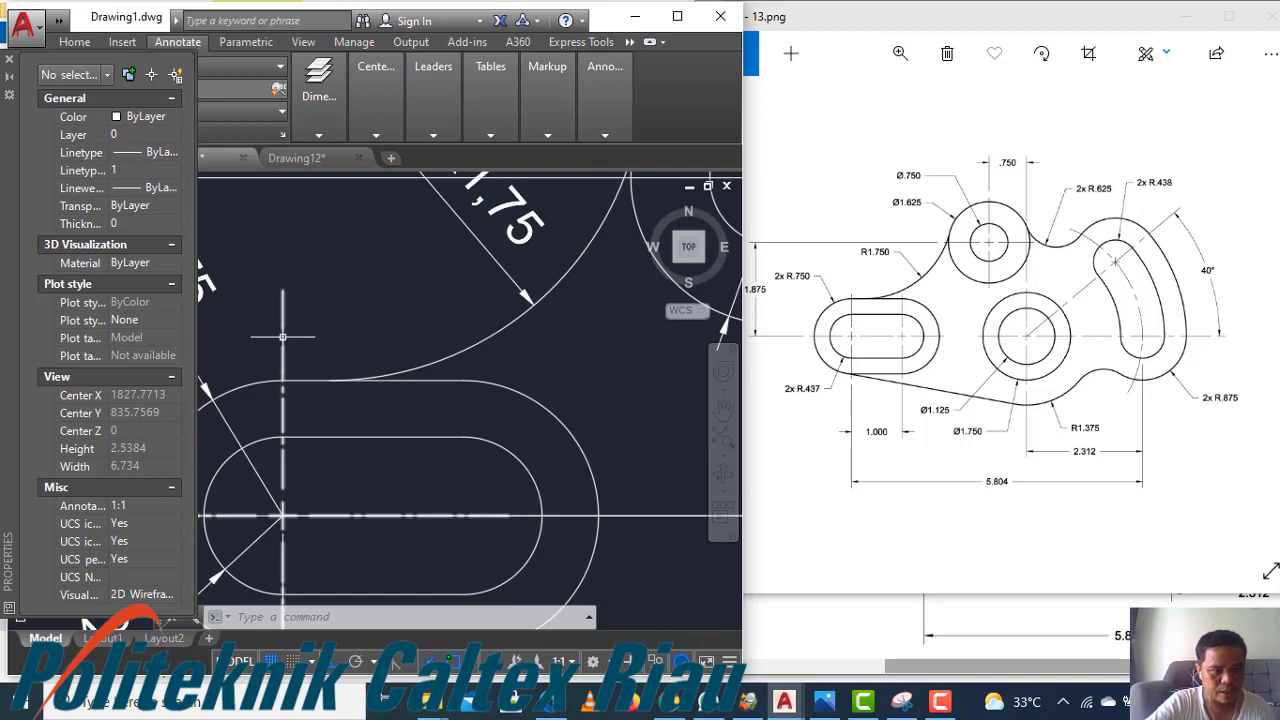
scroll(285, 305, "down", 4)
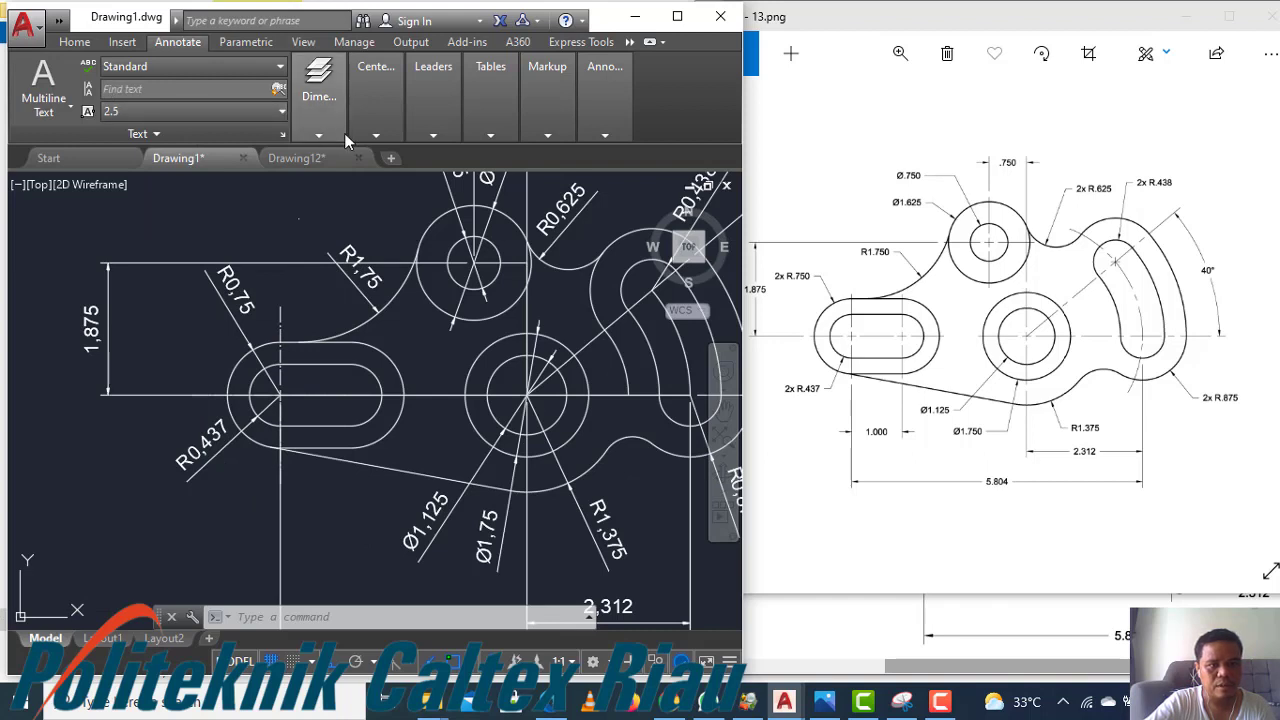
Add center marks to the upper small circle, the large central circle and the curved slot's arc
left_click(376, 137)
left_click(368, 166)
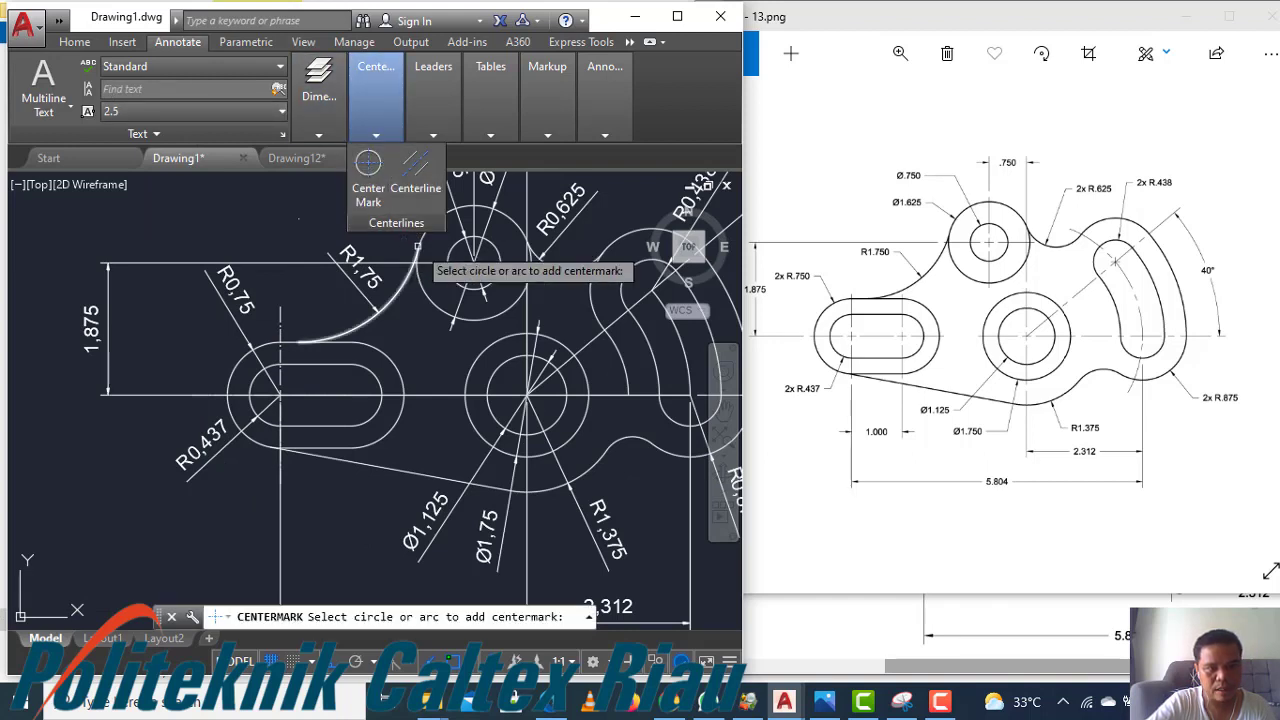
left_click(428, 224)
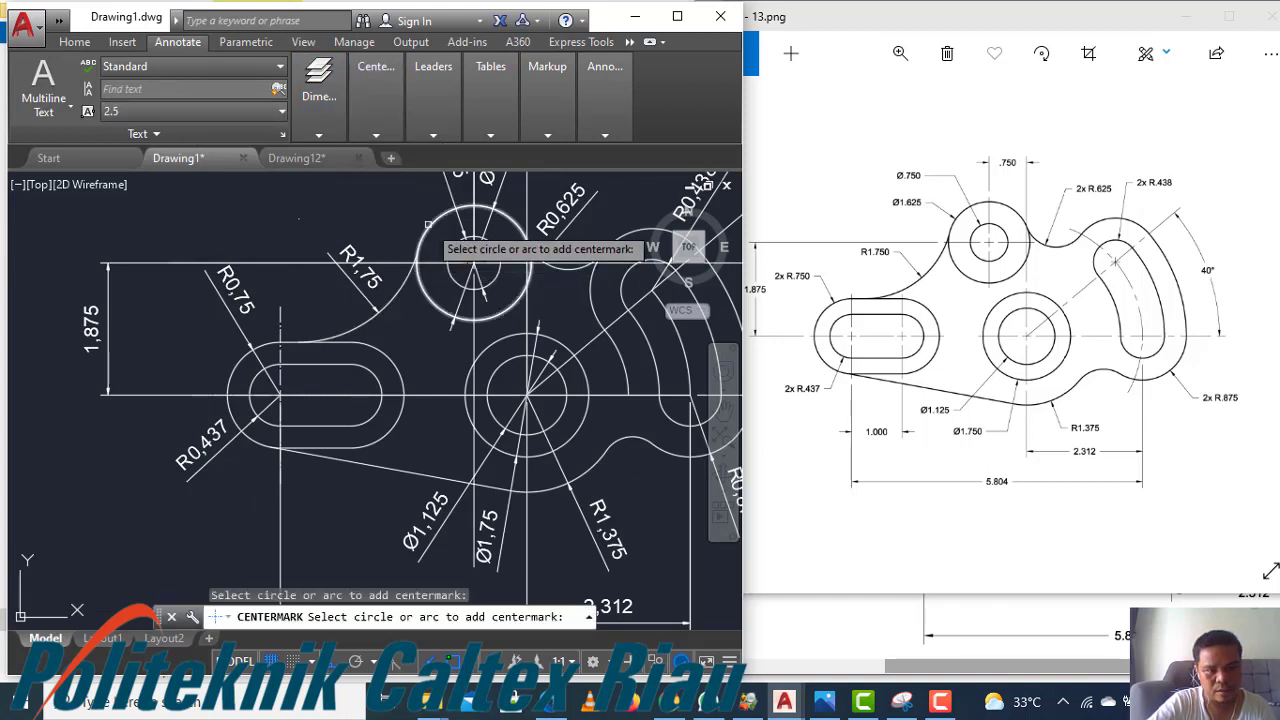
left_click(561, 345)
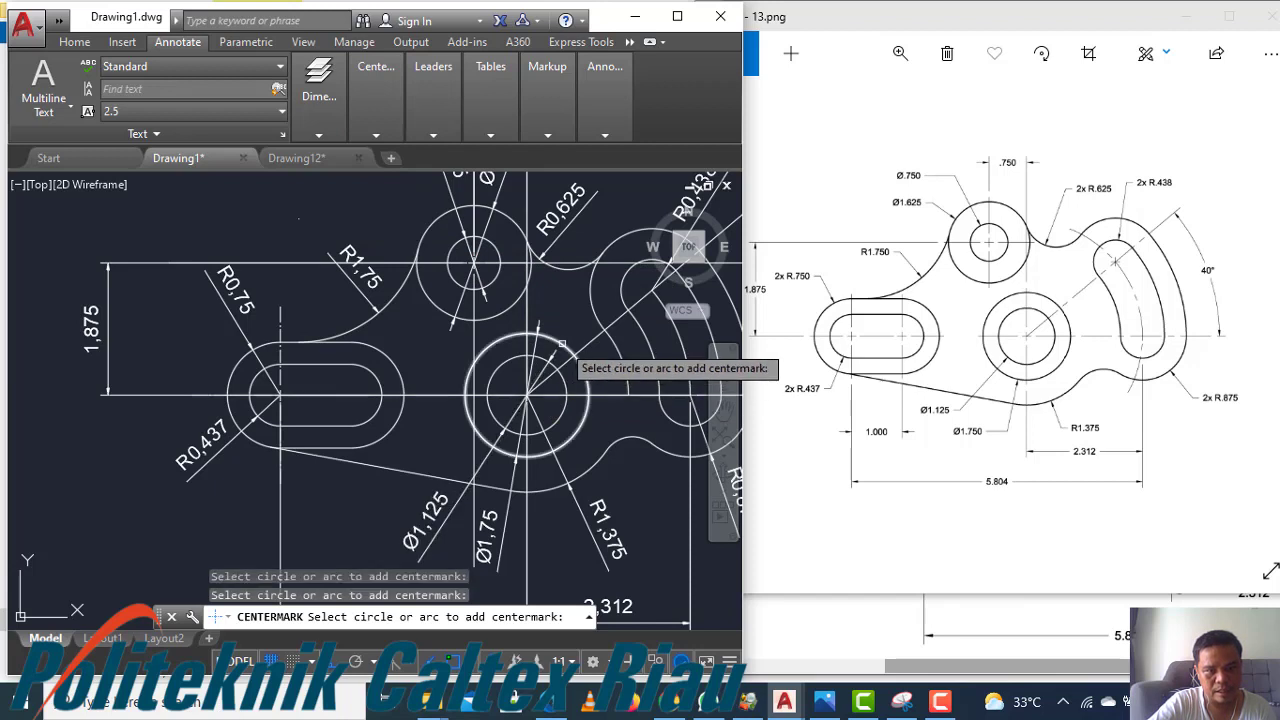
left_click(561, 345)
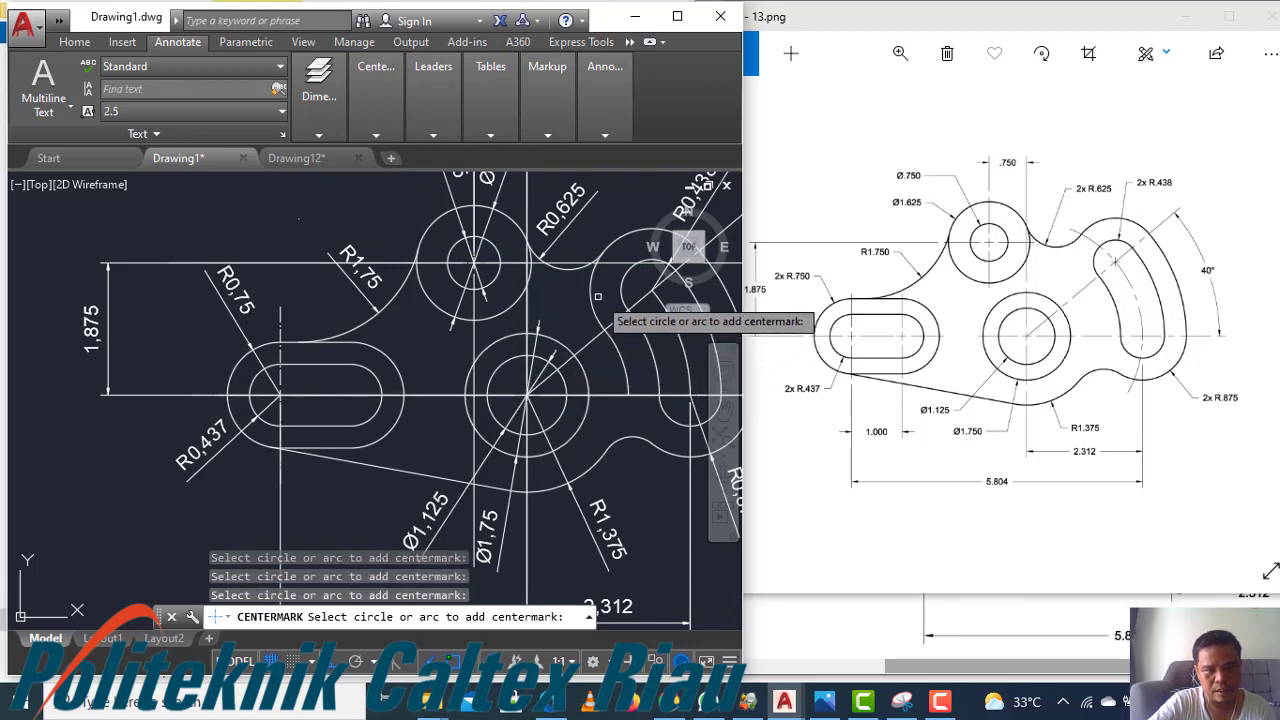
left_click(598, 292)
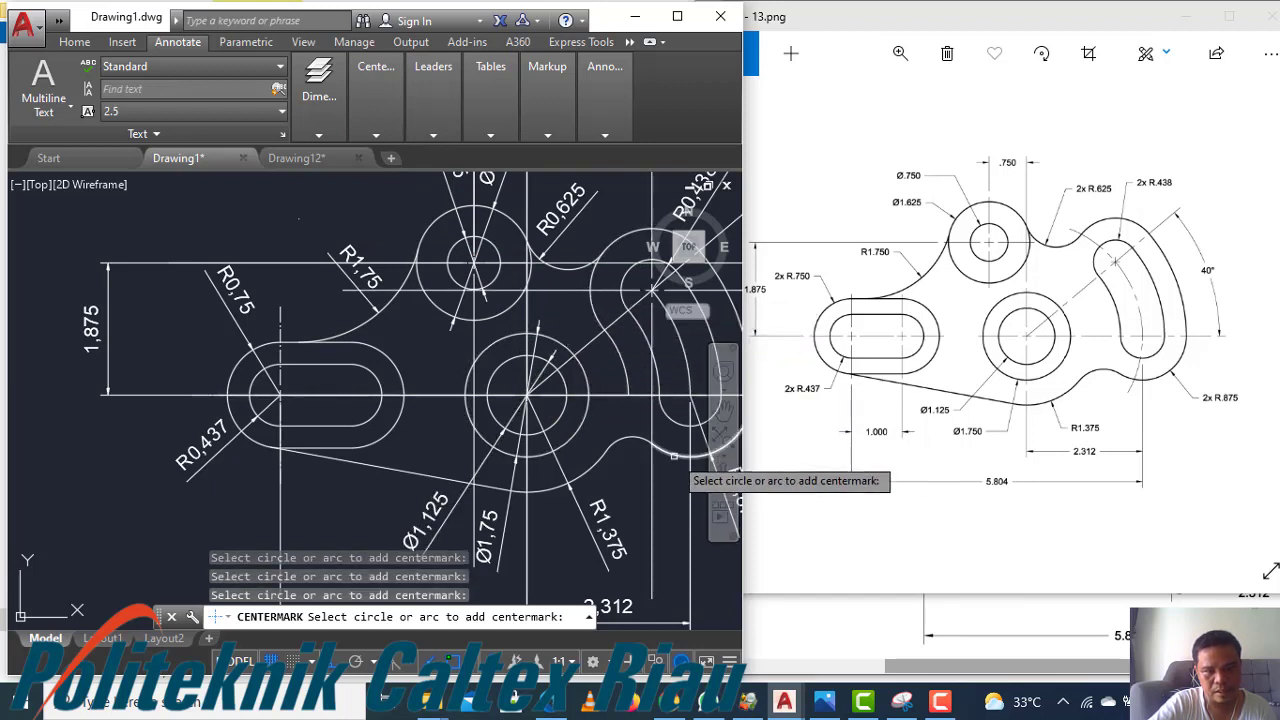
scroll(337, 366, "down", 2)
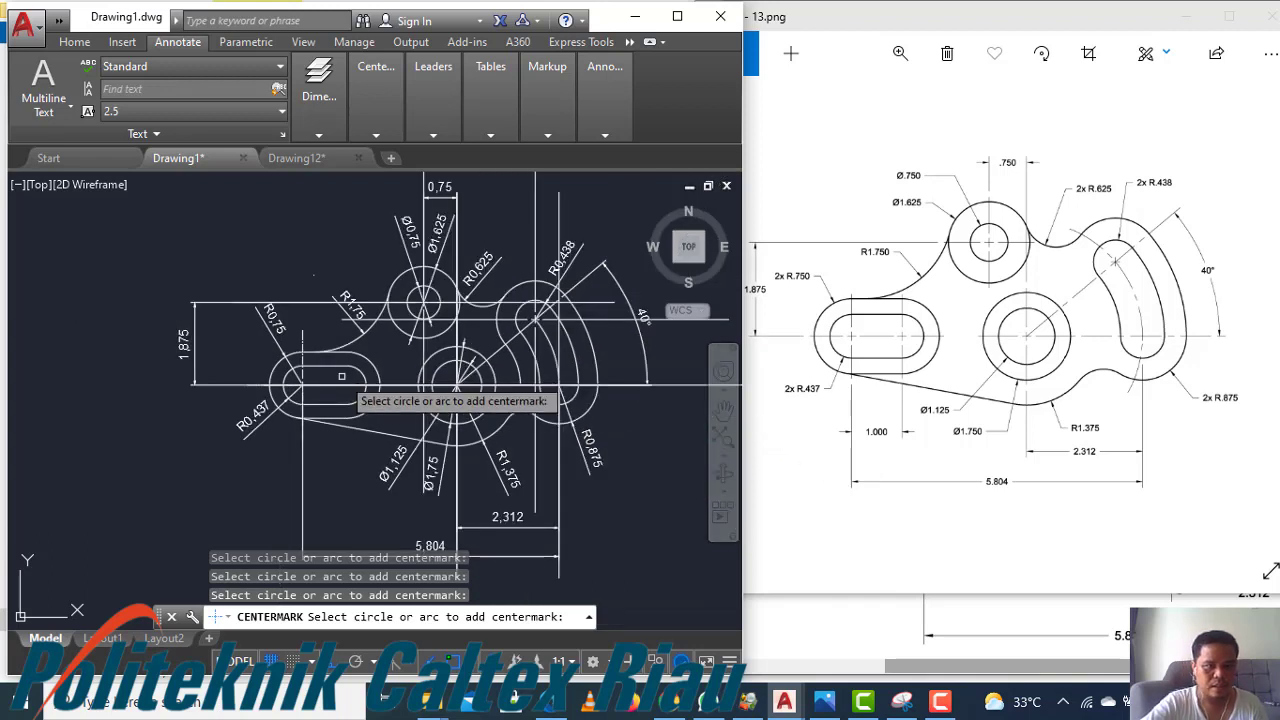
key("Escape")
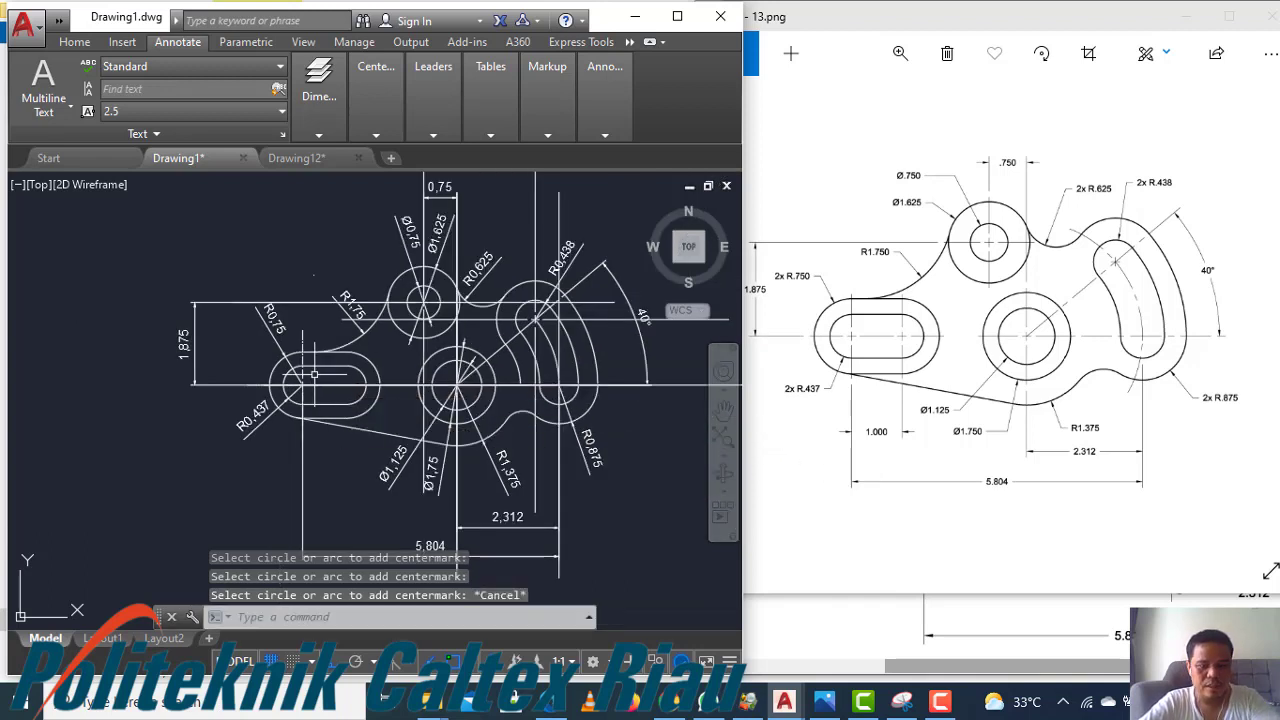
Use Match Properties to copy the left slot center mark's properties onto the other center marks
type("m")
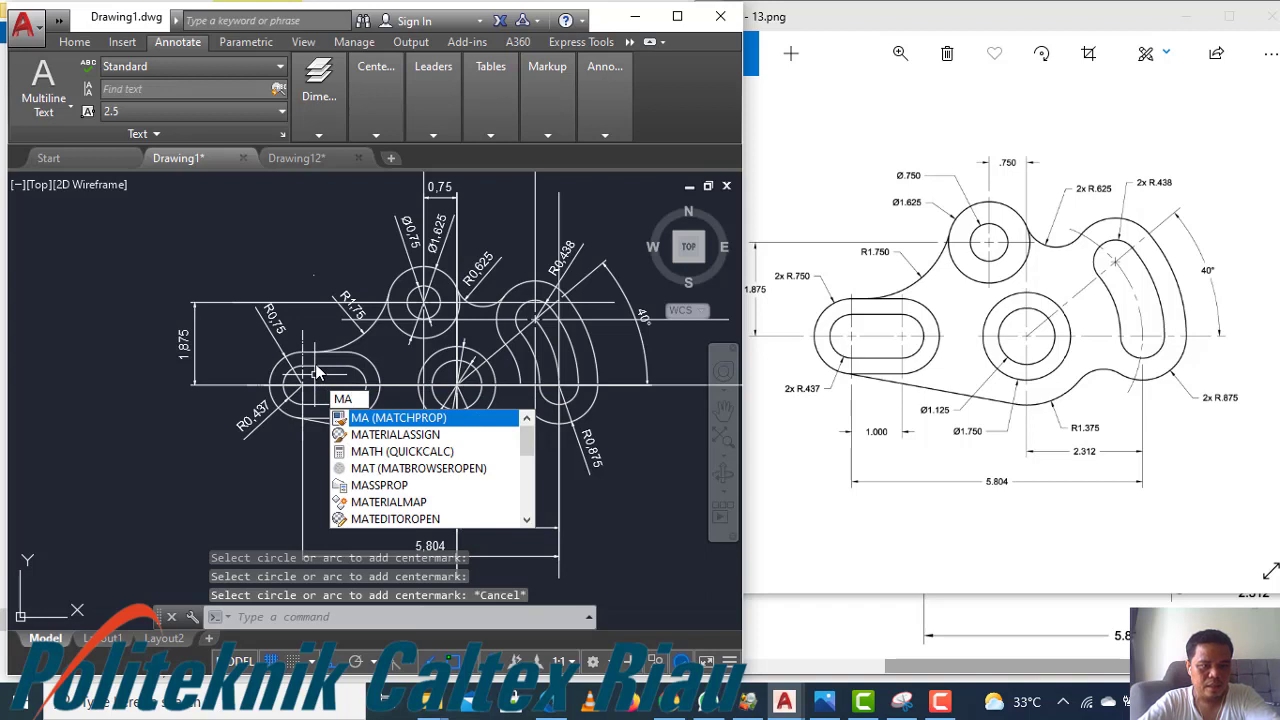
key("Return")
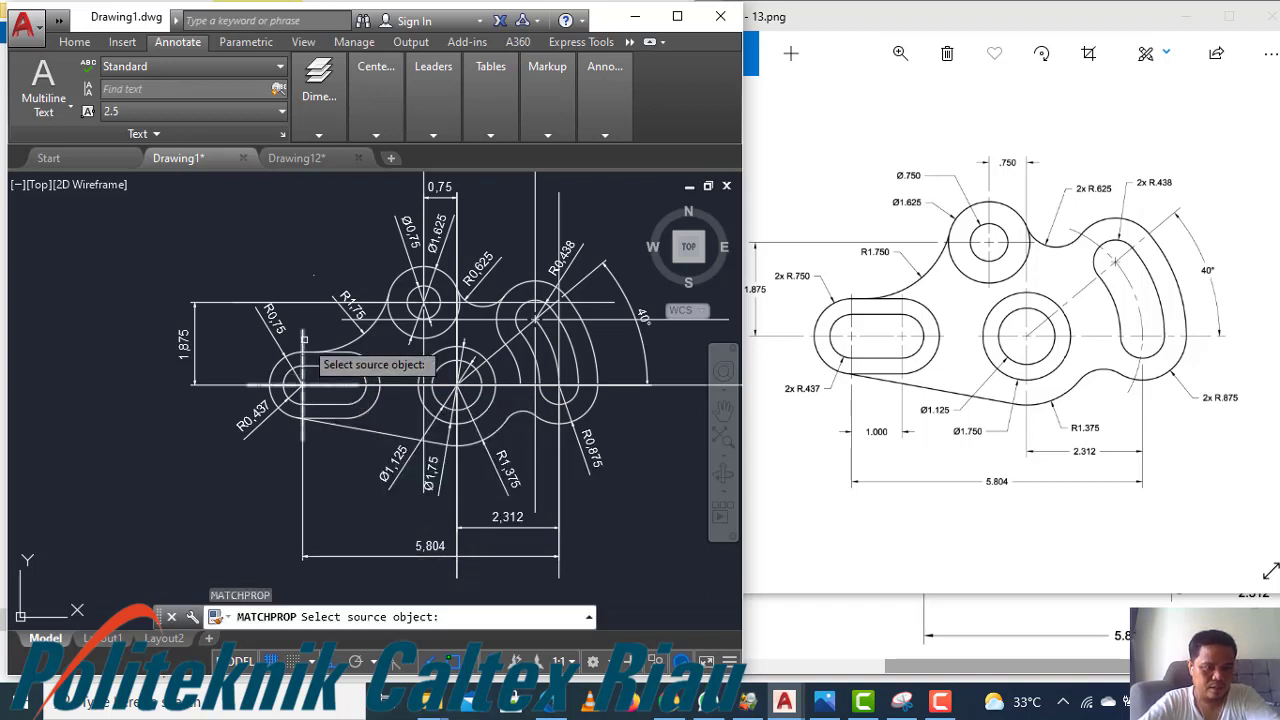
left_click(304, 339)
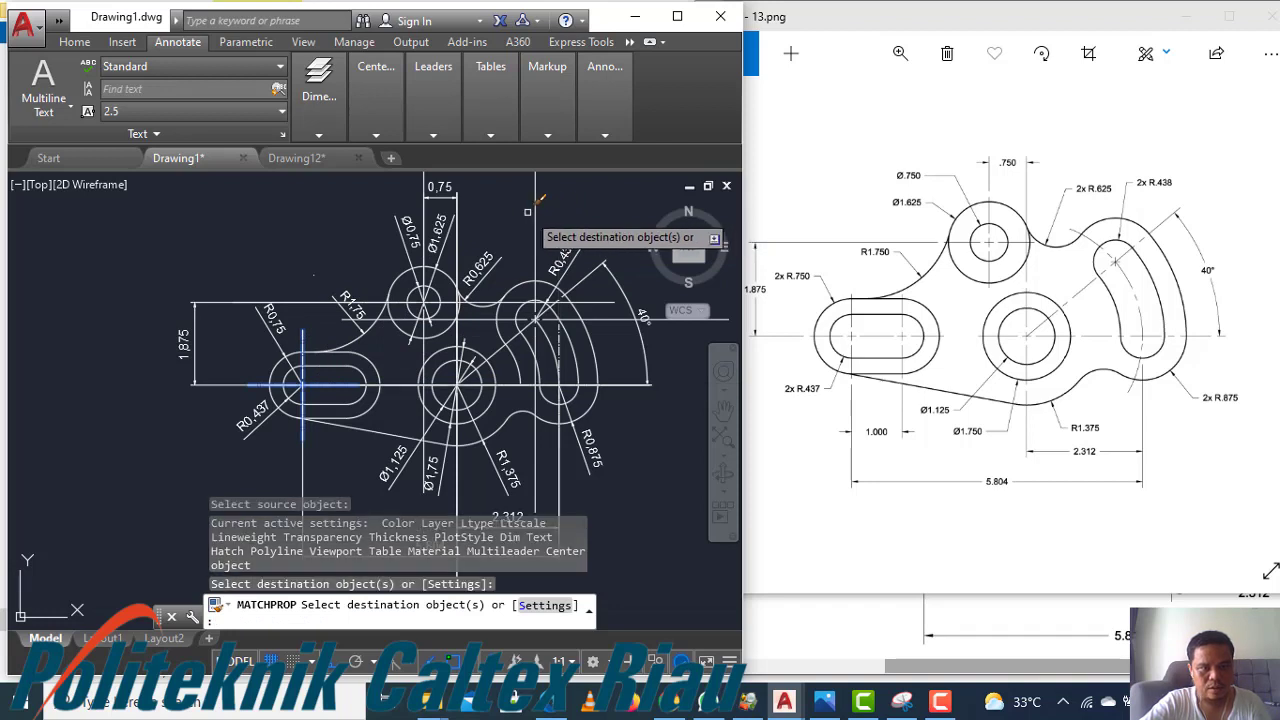
left_click(533, 210)
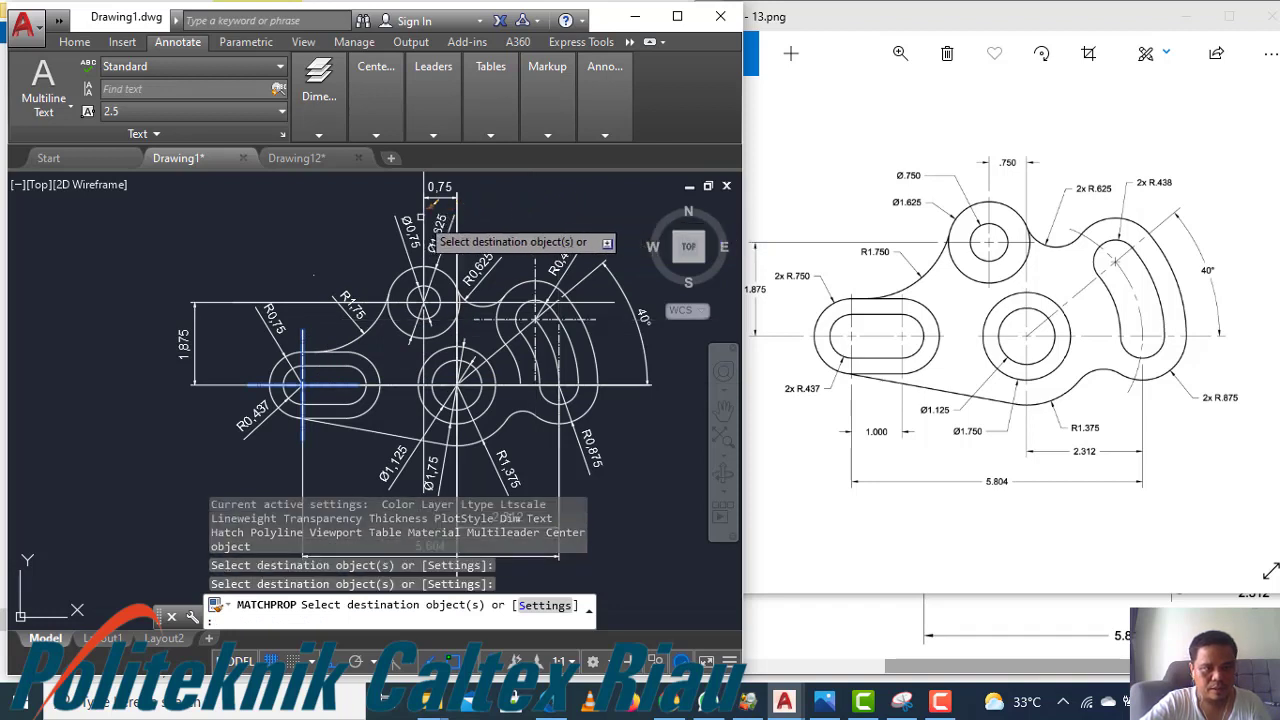
left_click(425, 456)
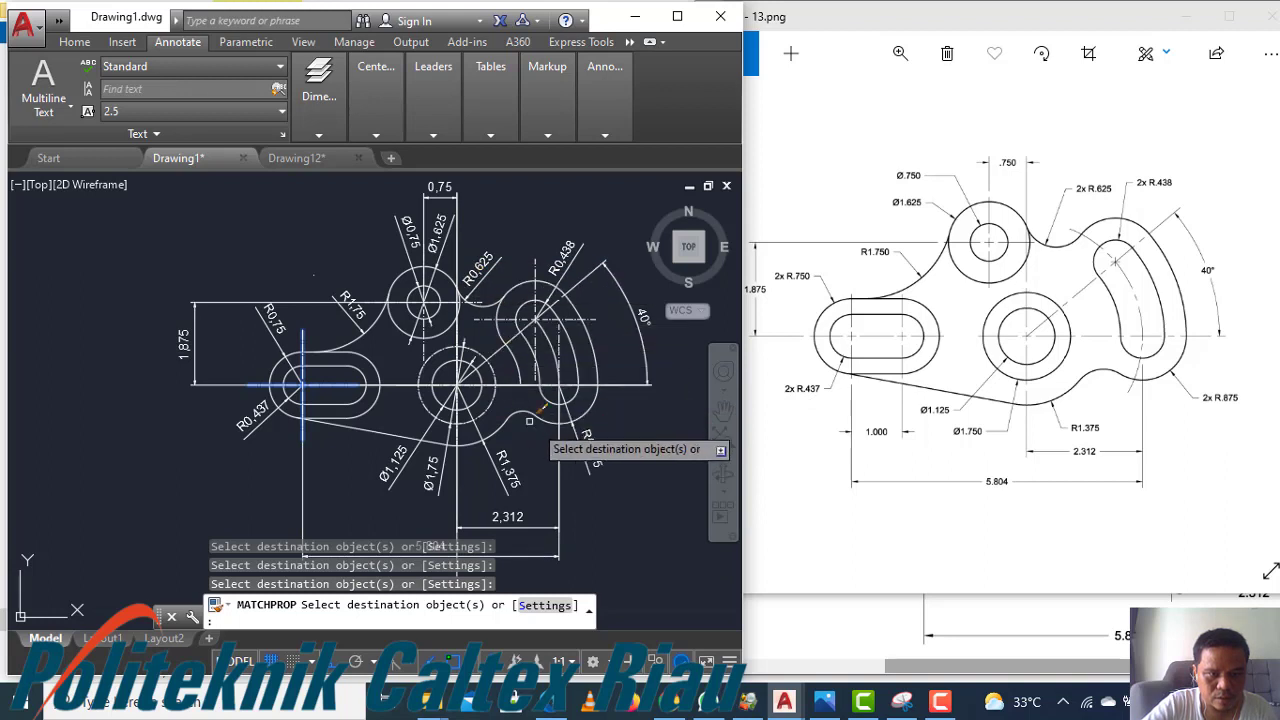
scroll(581, 482, "down", 2)
scroll(581, 482, "up", 2)
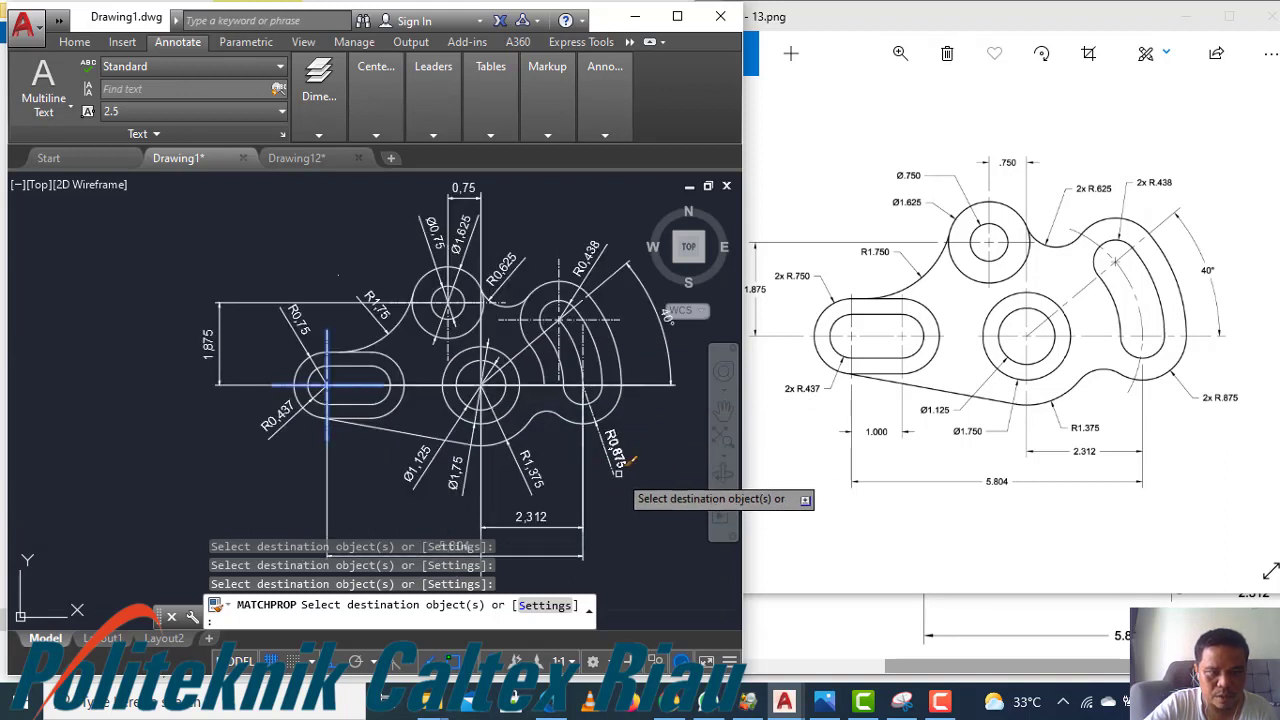
key("Return")
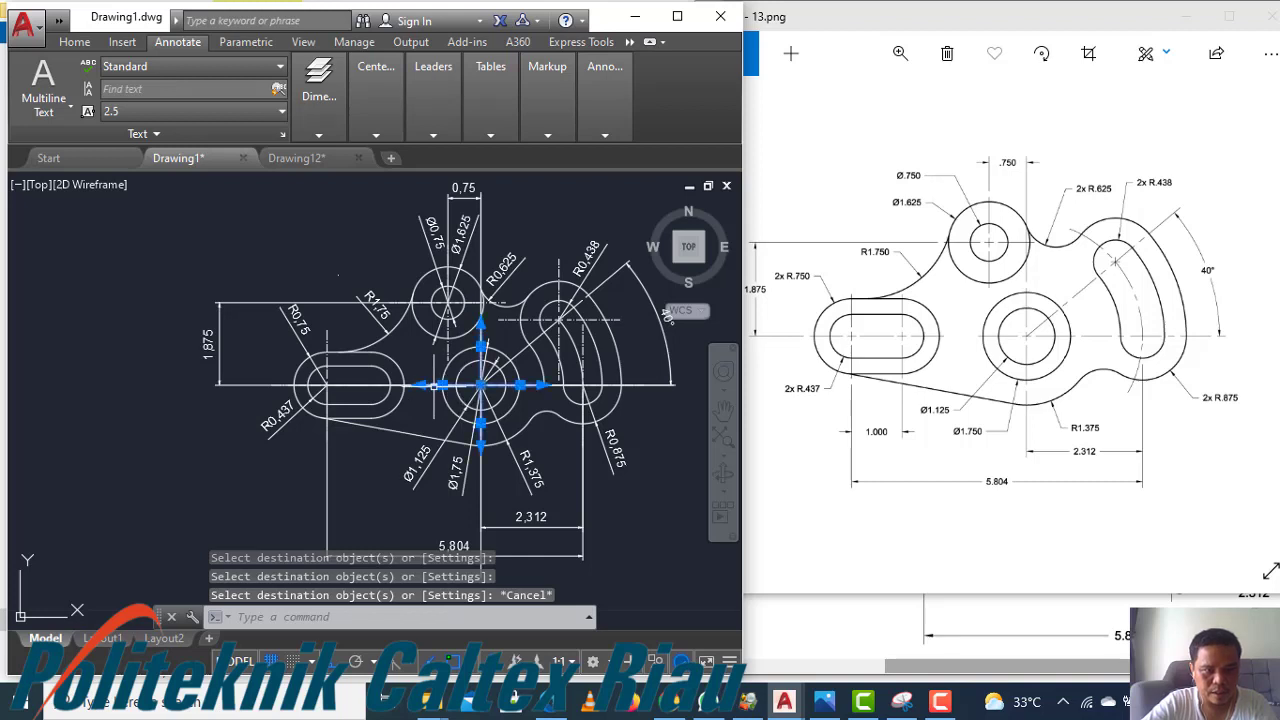
key("Escape")
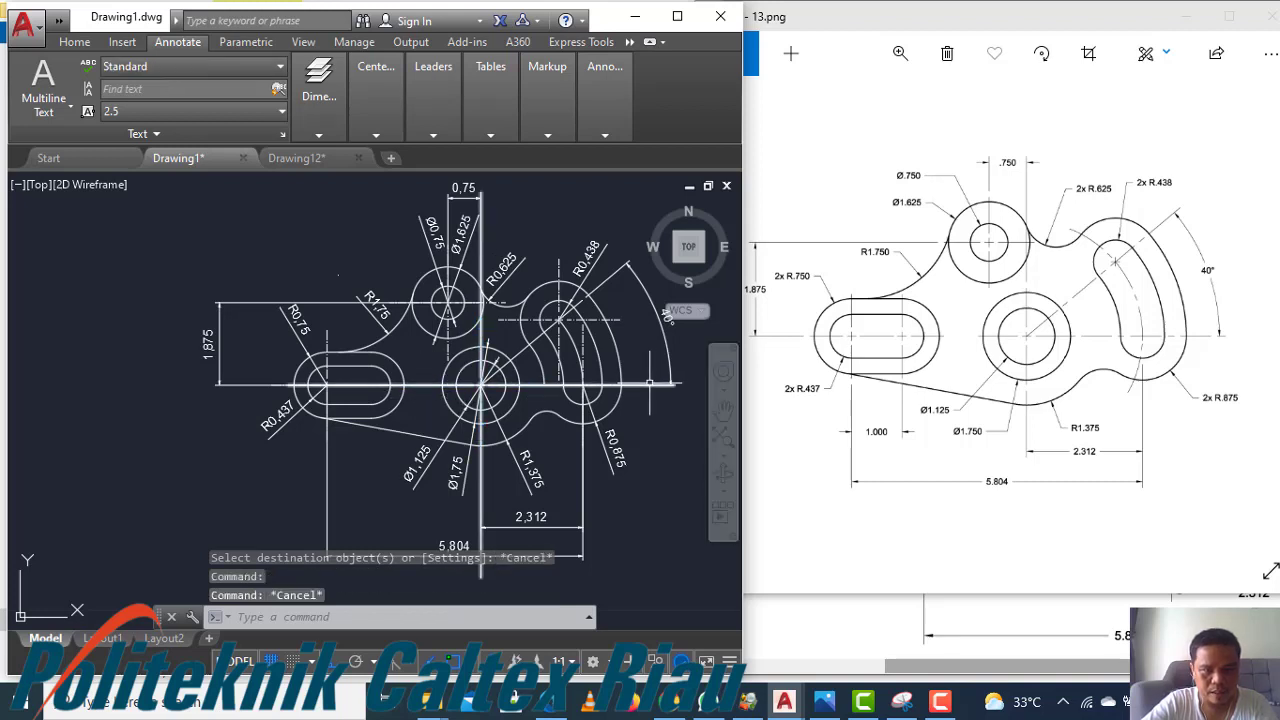
Erase the oversized center mark crossing the central circle
left_click(672, 385)
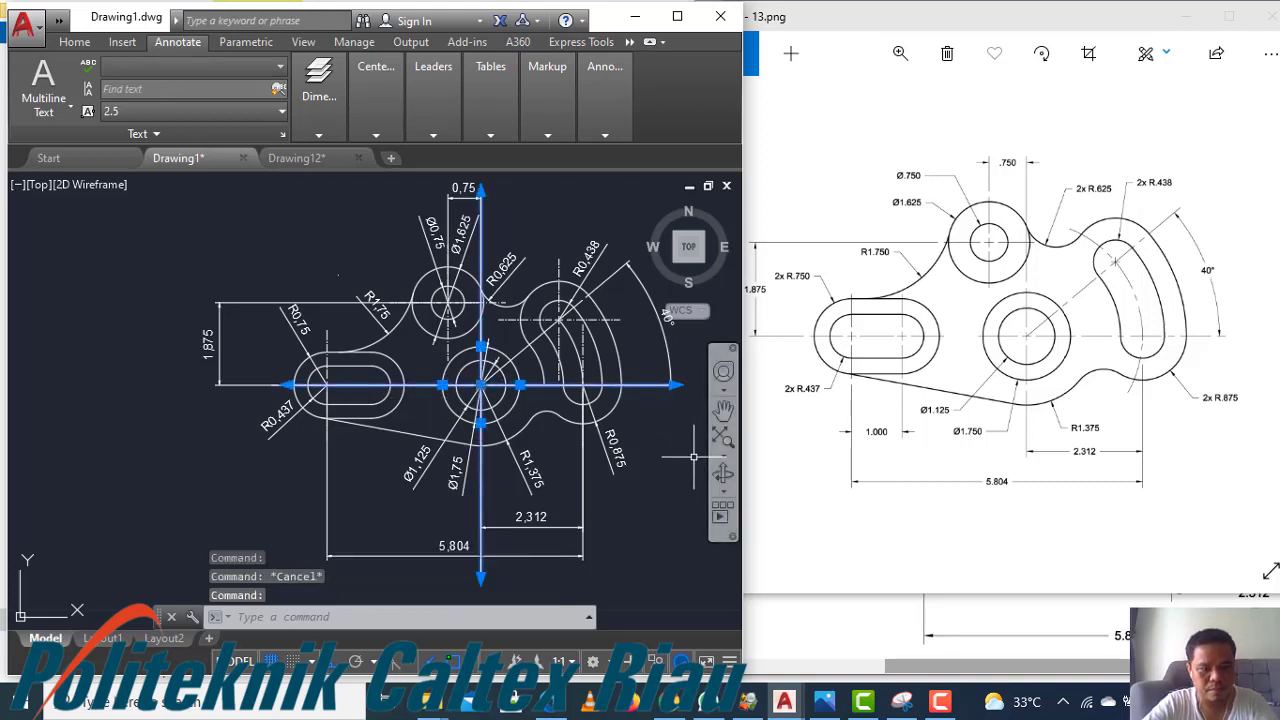
type("e")
key("Return")
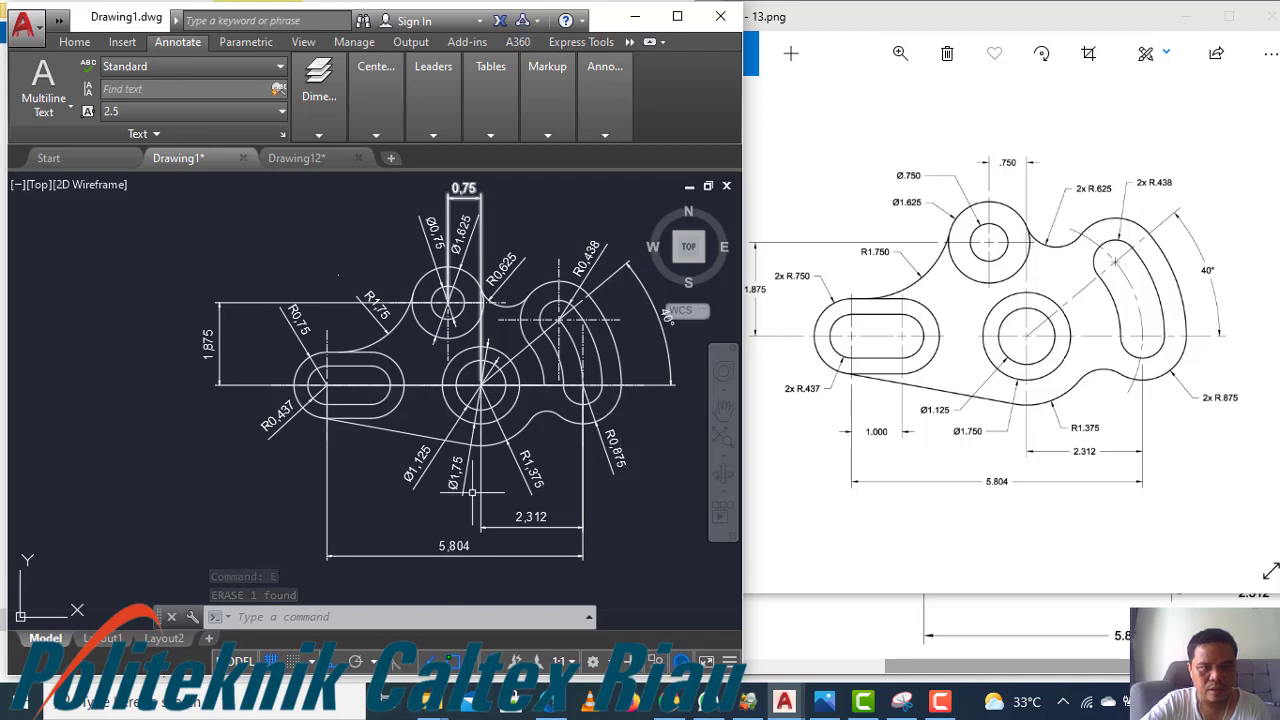
key("Escape")
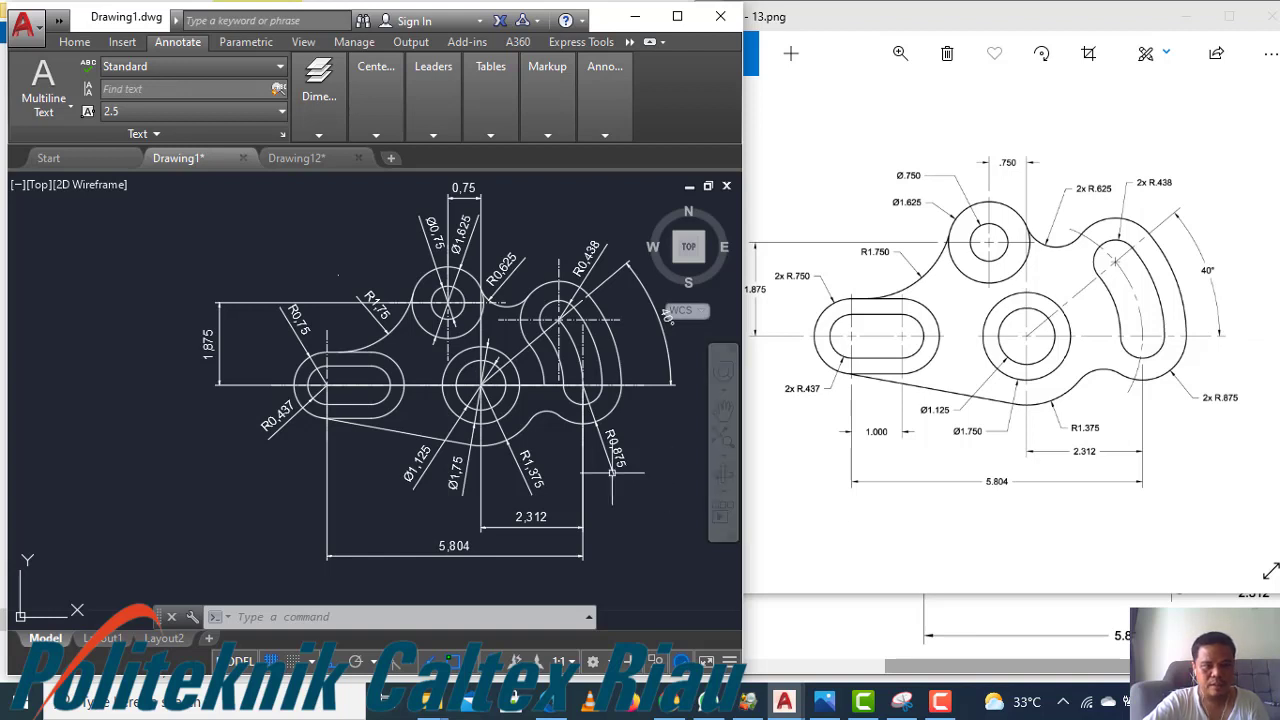
middle_click_drag(634, 432, 554, 446)
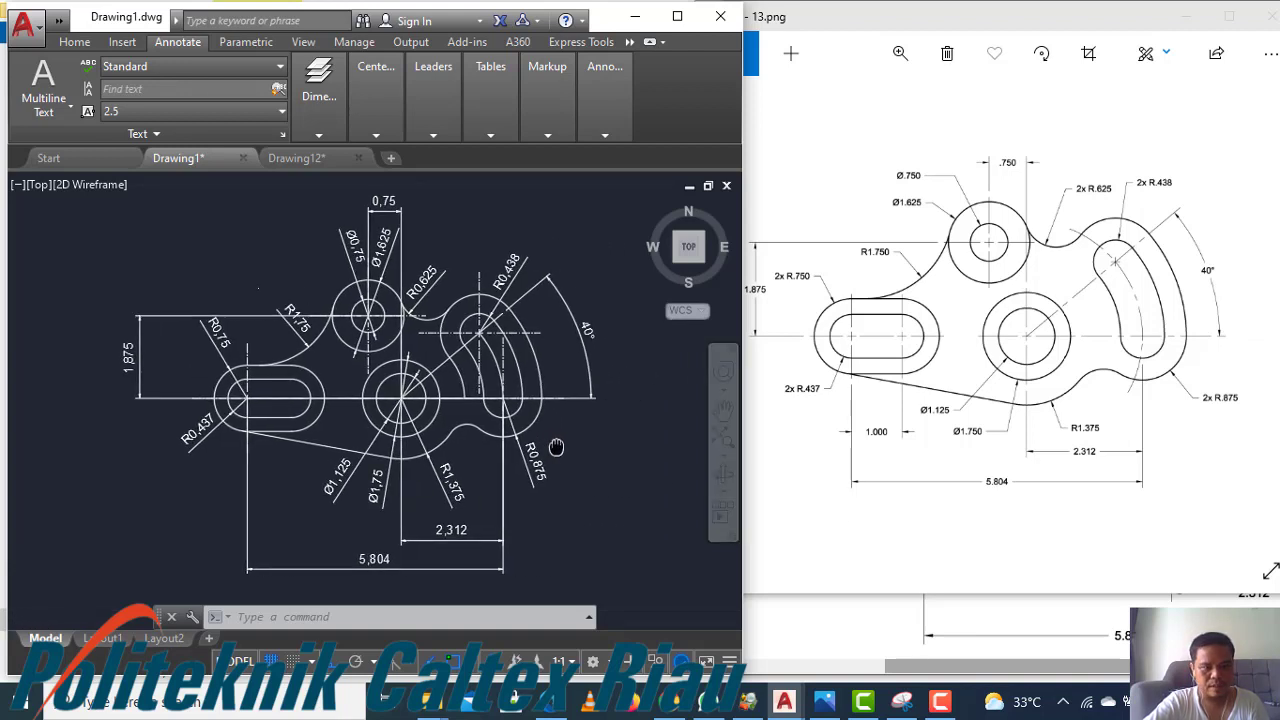